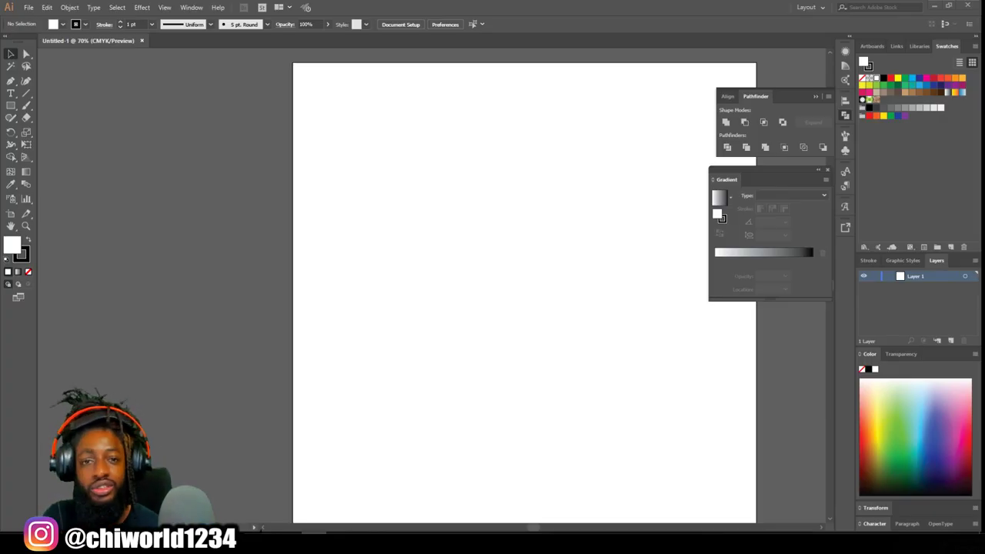
- Place the portrait photo in the document, scale it to about 18.8 in square and position it to cover the artboard's width
drag(766, 1, 534, 288)
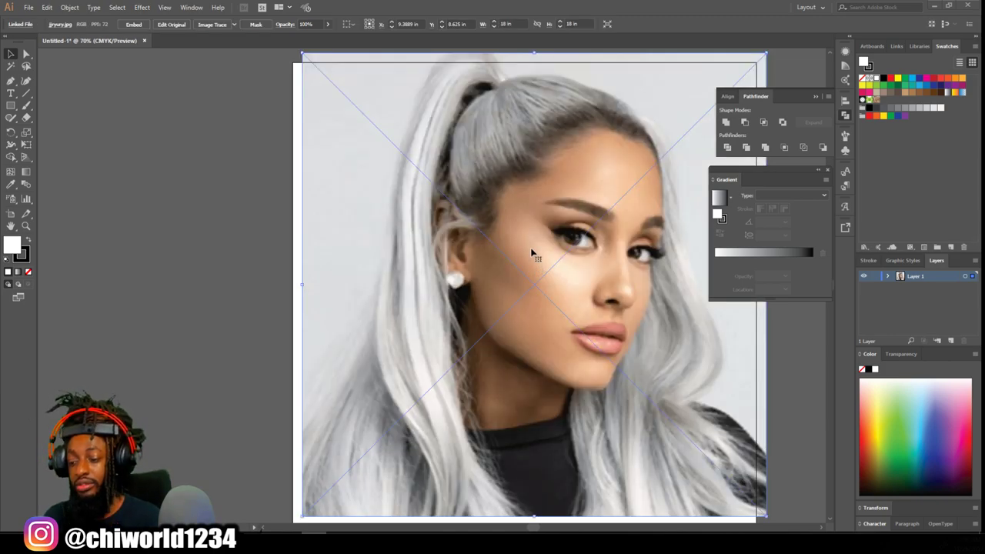
key(ctrl+0)
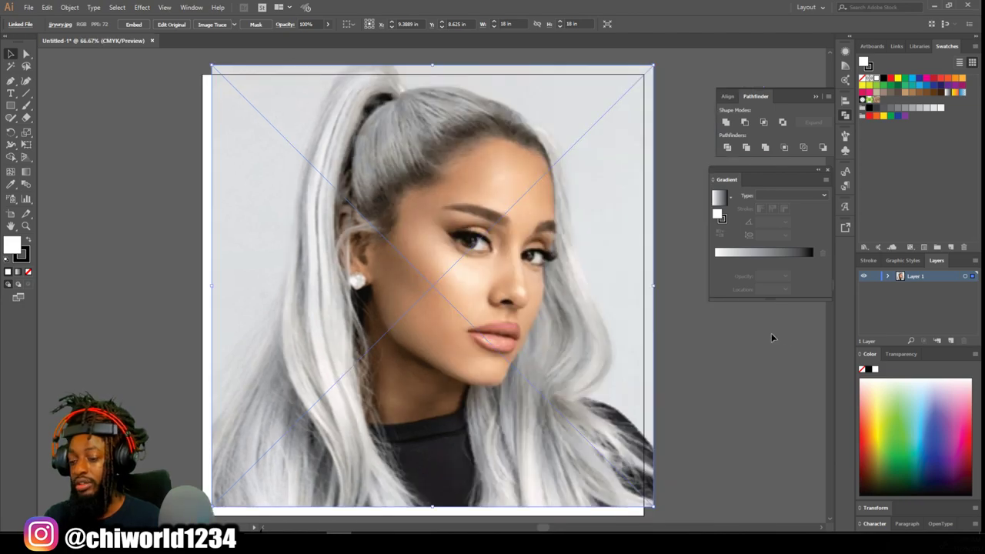
scroll(676, 264, down, 1)
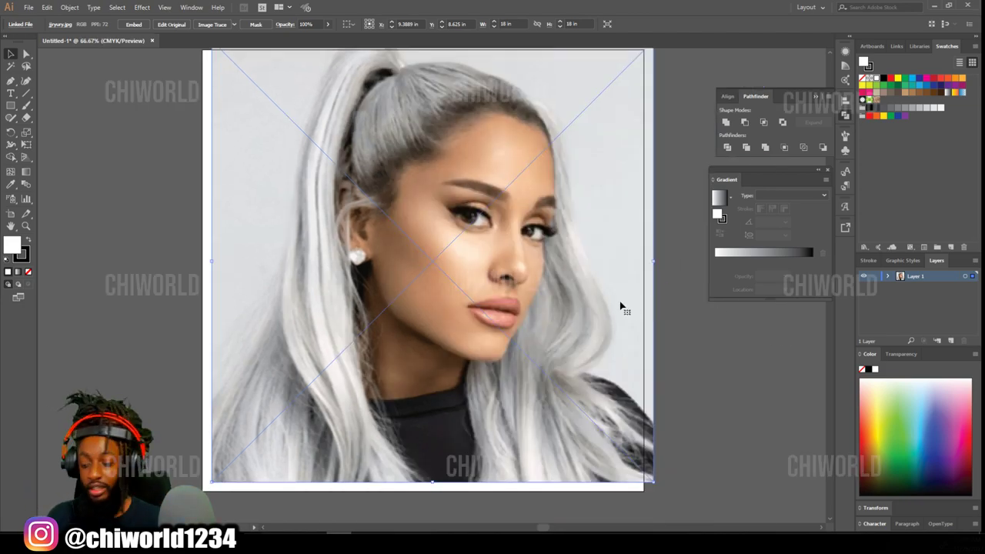
drag(655, 481, 605, 430)
drag(531, 351, 539, 375)
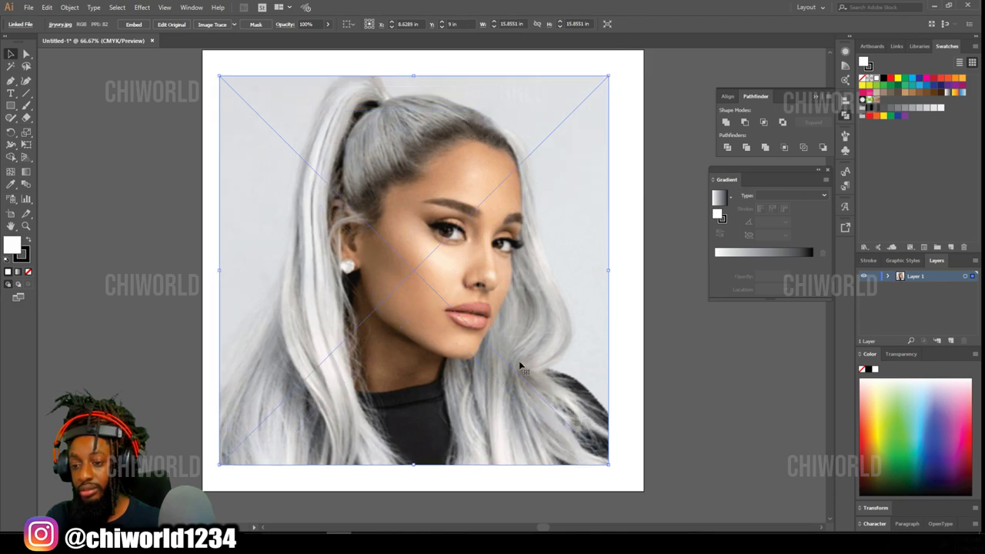
scroll(520, 366, down, 1)
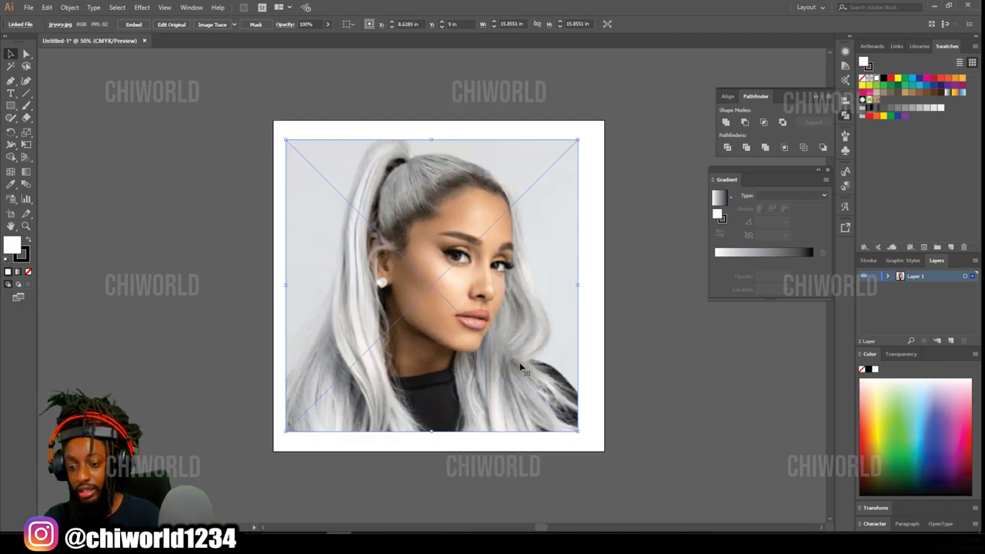
drag(578, 431, 630, 497)
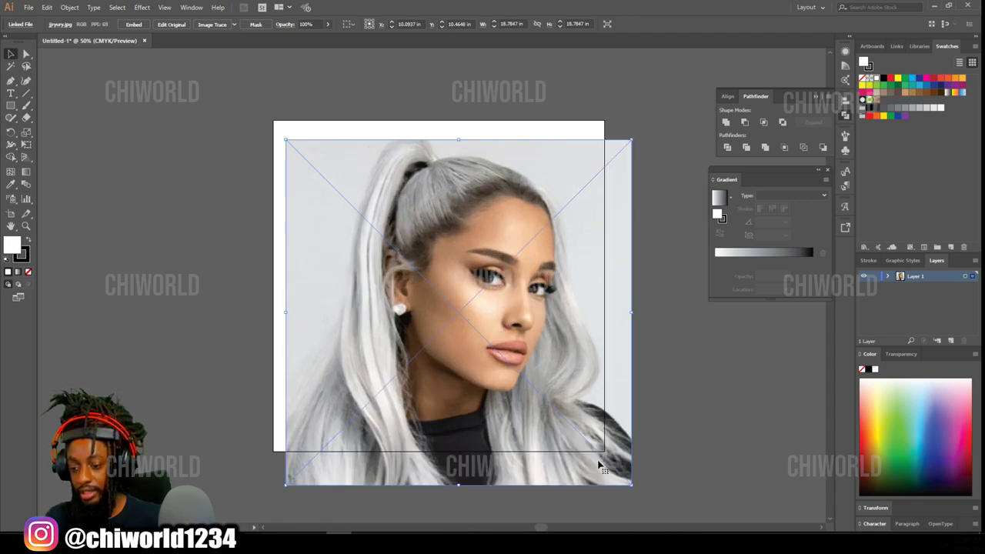
drag(594, 463, 575, 440)
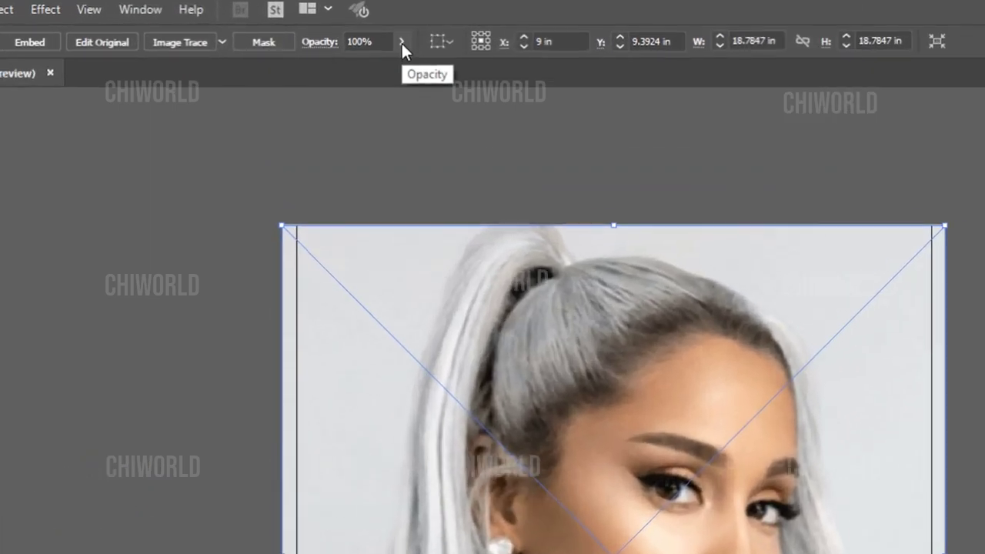
- Lower the photo's opacity to fade it into a tracing reference
click(402, 43)
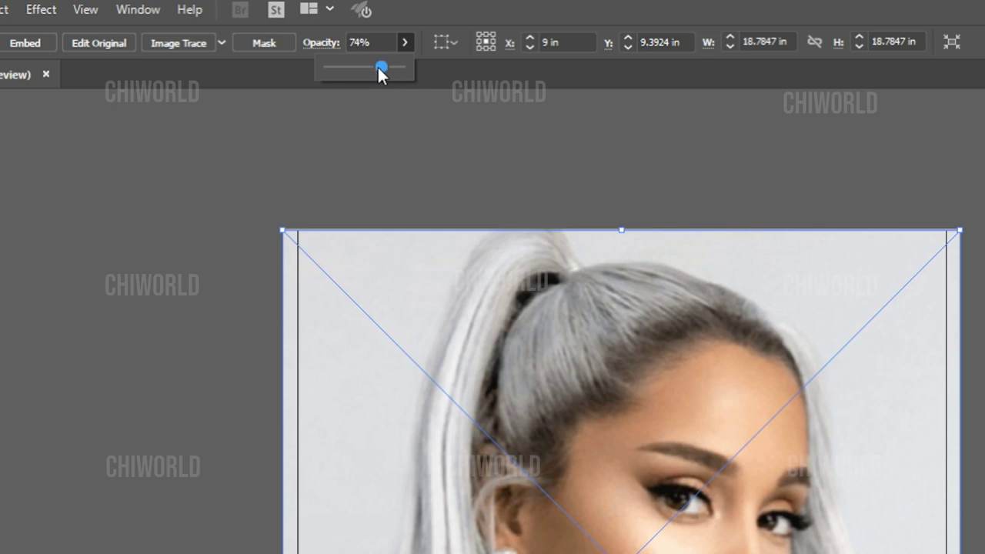
drag(380, 70, 366, 72)
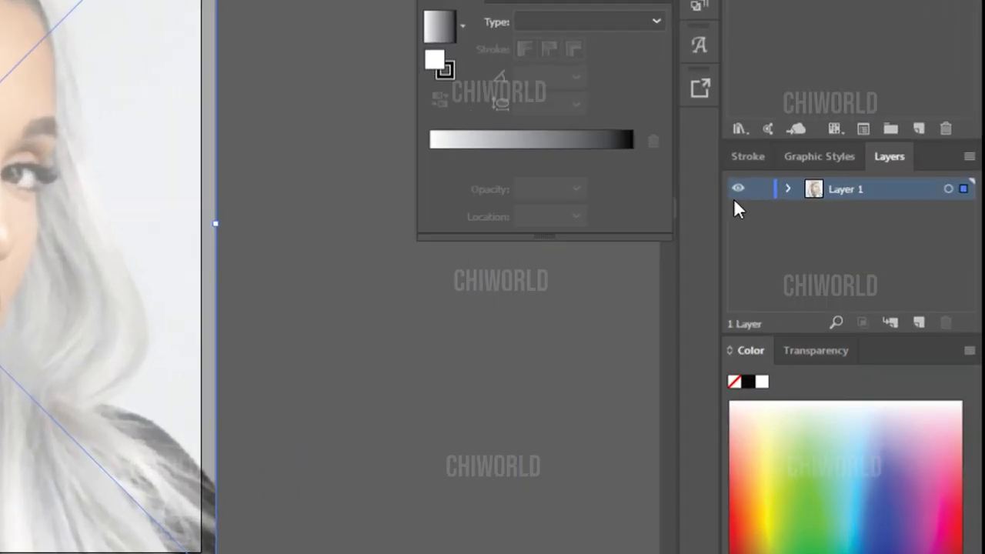
- Lock the photo's layer and add a new layer above it for the line art
click(759, 189)
click(919, 323)
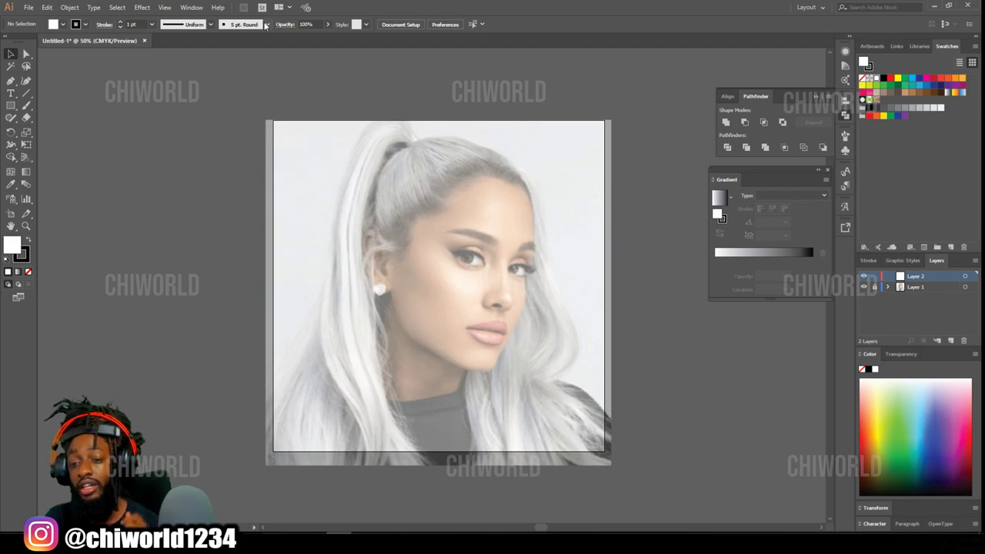
- Create a calligraphic brush with a pressure-controlled size of 3 pt and 3 pt variation, and activate the Paintbrush tool
click(268, 25)
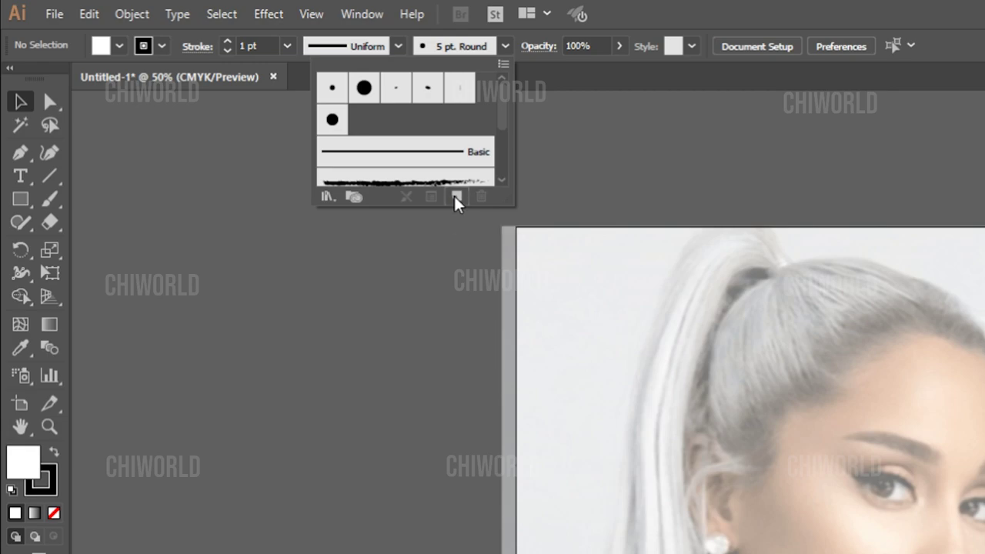
click(283, 124)
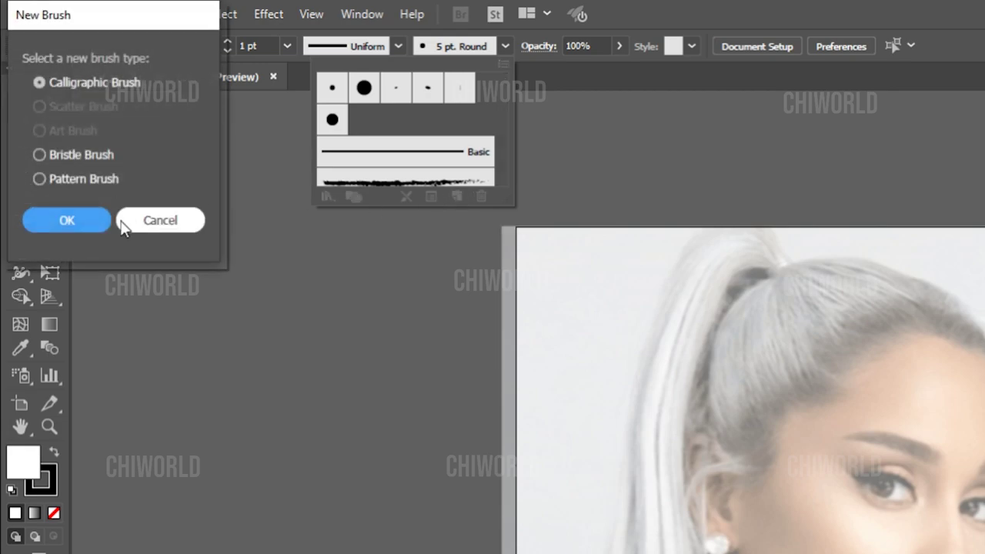
click(80, 221)
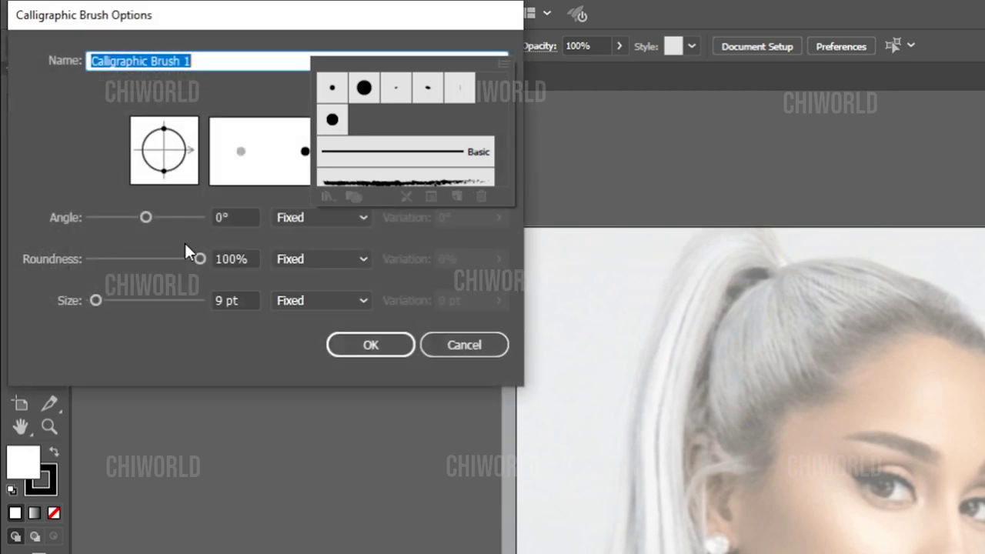
click(295, 302)
click(312, 364)
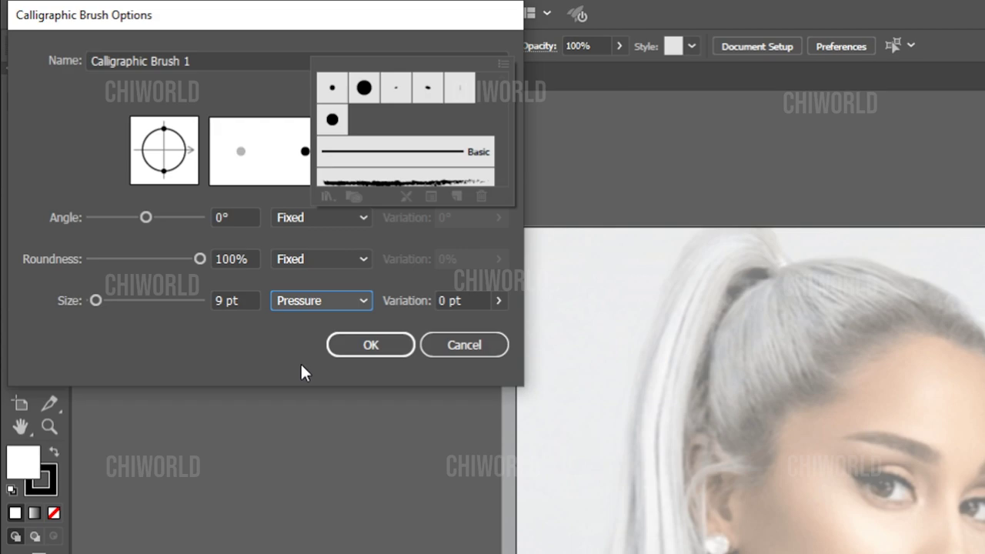
double_click(223, 301)
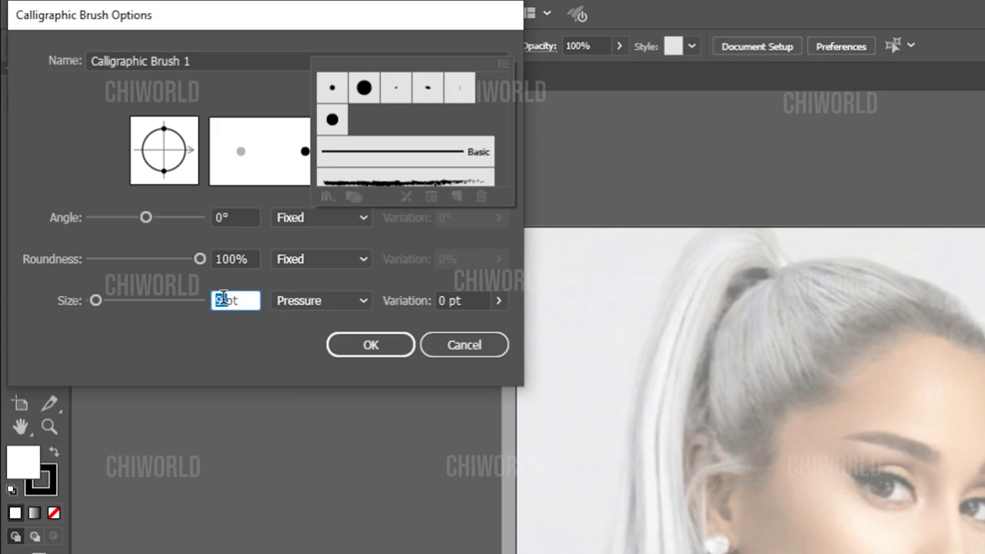
text(3)
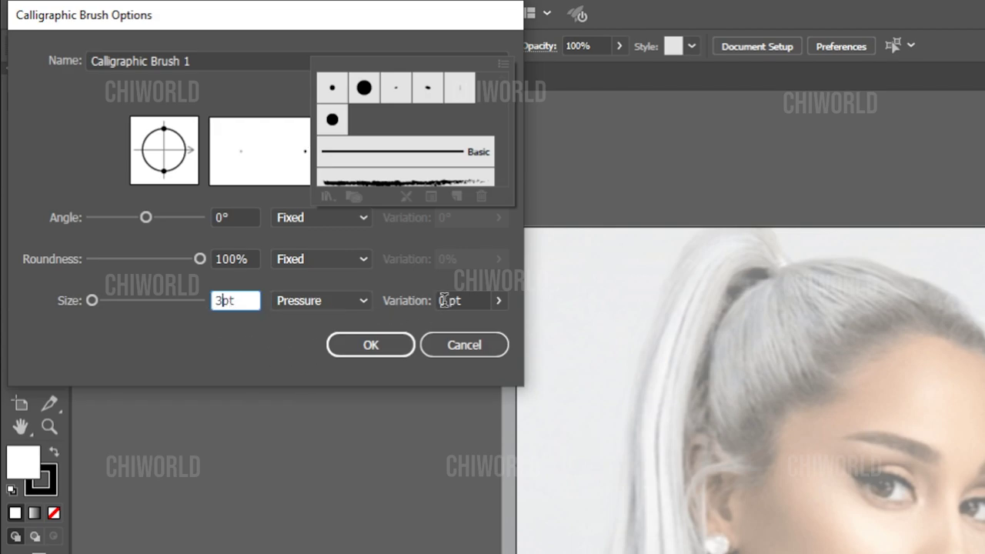
double_click(445, 300)
text(3)
click(361, 347)
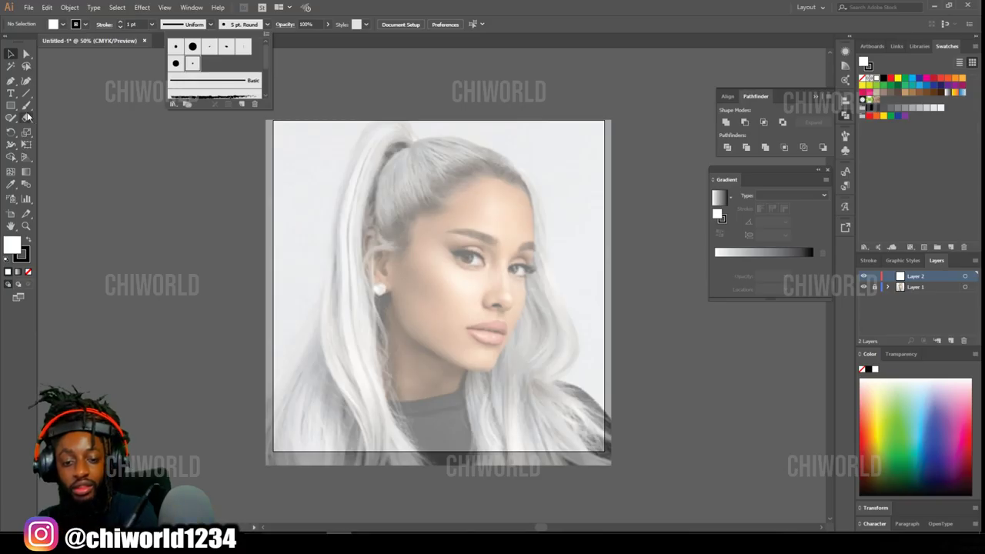
click(50, 200)
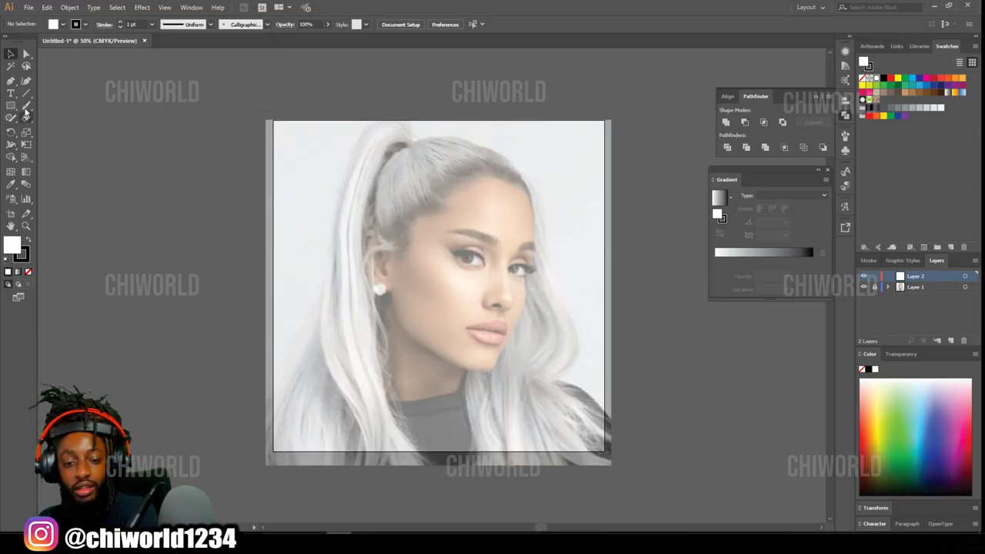
- Paint a few curved test strokes beside the artboard with the new brush and undo them
mouse_move(214, 125)
mouse_down()
mouse_move(208, 242)
mouse_move(248, 127)
mouse_up()
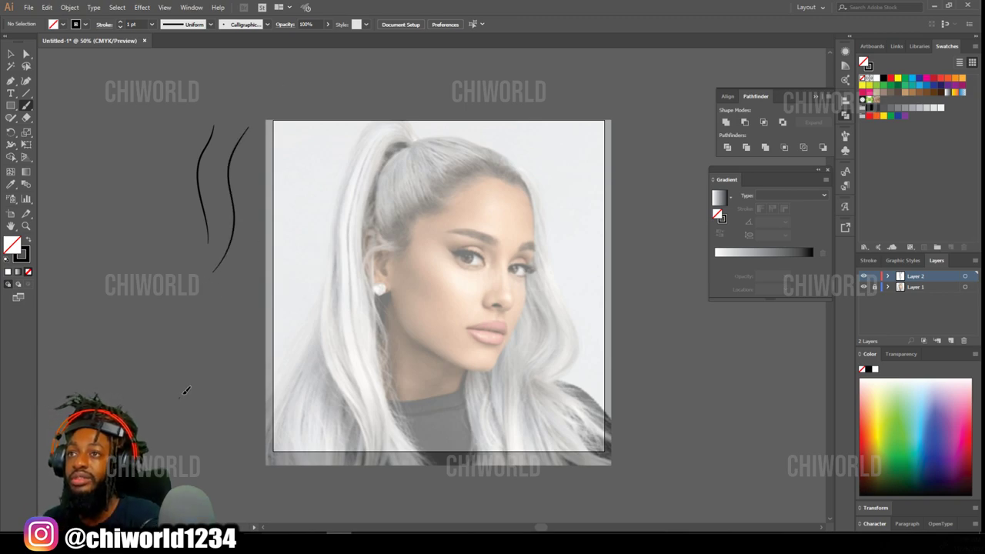
drag(182, 395, 154, 302)
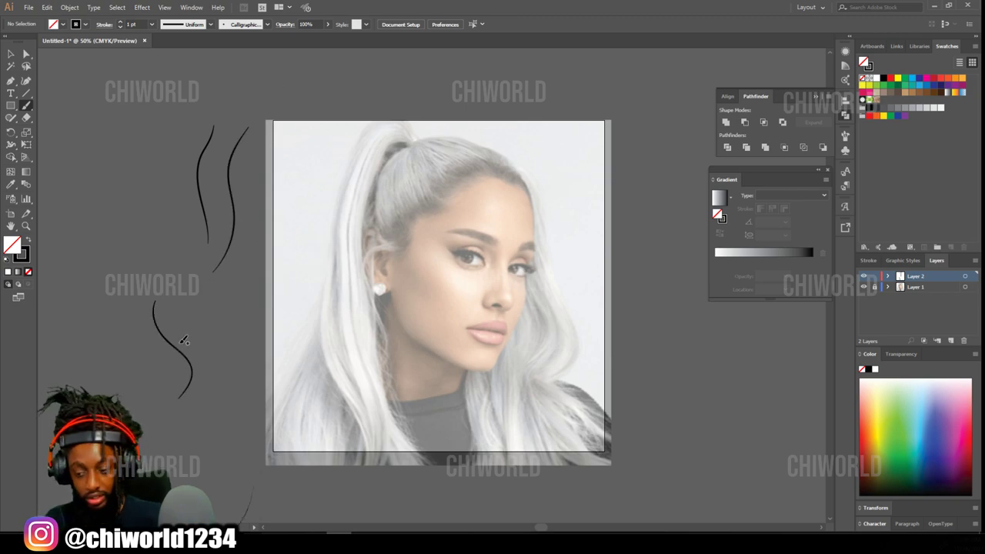
key(ctrl+z)
key(ctrl+z)
key(ctrl+z)
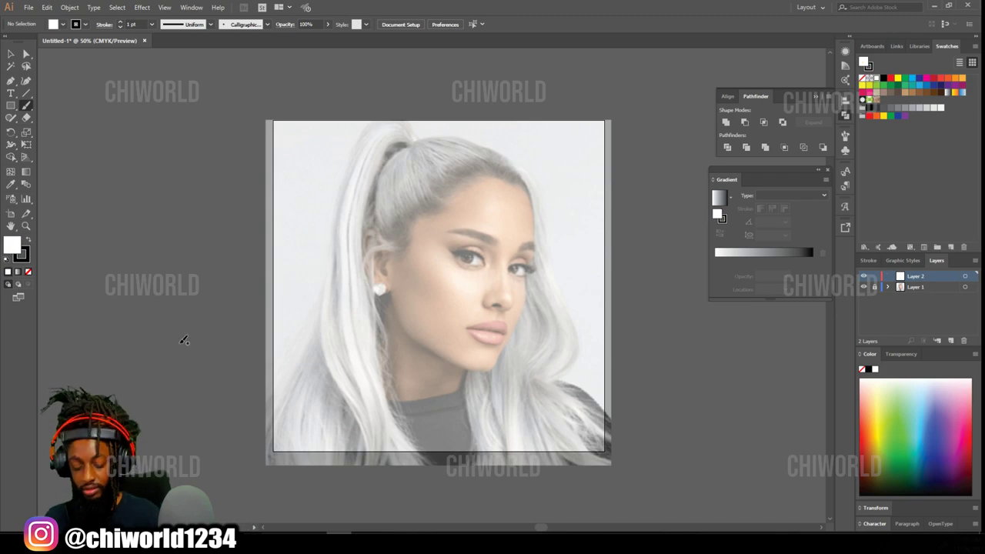
- Trace the upper lash line of the nearer eye, from its outer wing to the inner corner, with a 0.75 pt brush stroke
scroll(339, 361, up, 2)
key(ctrl+equal)
scroll(342, 363, right, 2)
key(ctrl+equal)
key(ctrl+equal)
key(ctrl+equal)
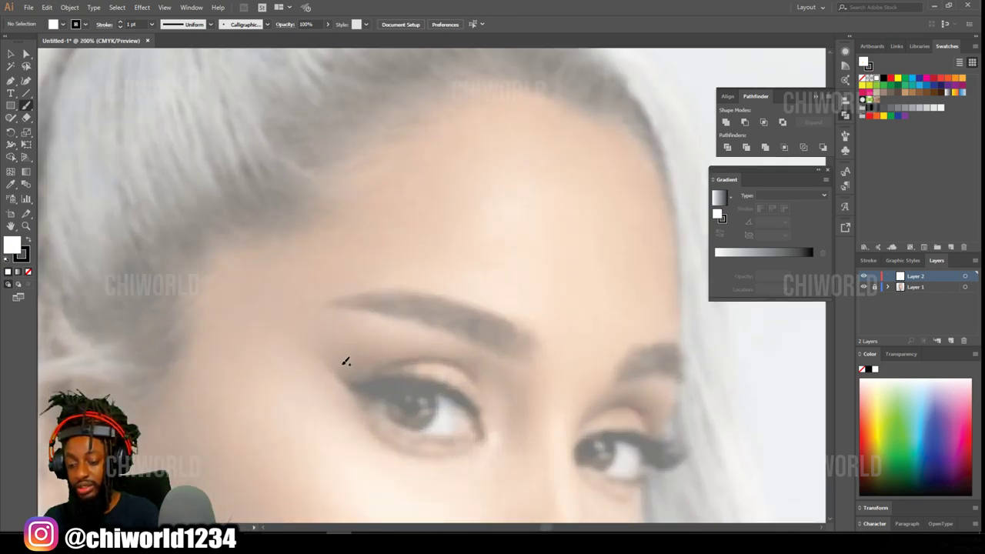
key(ctrl+equal)
key(ctrl+equal)
key(ctrl+equal)
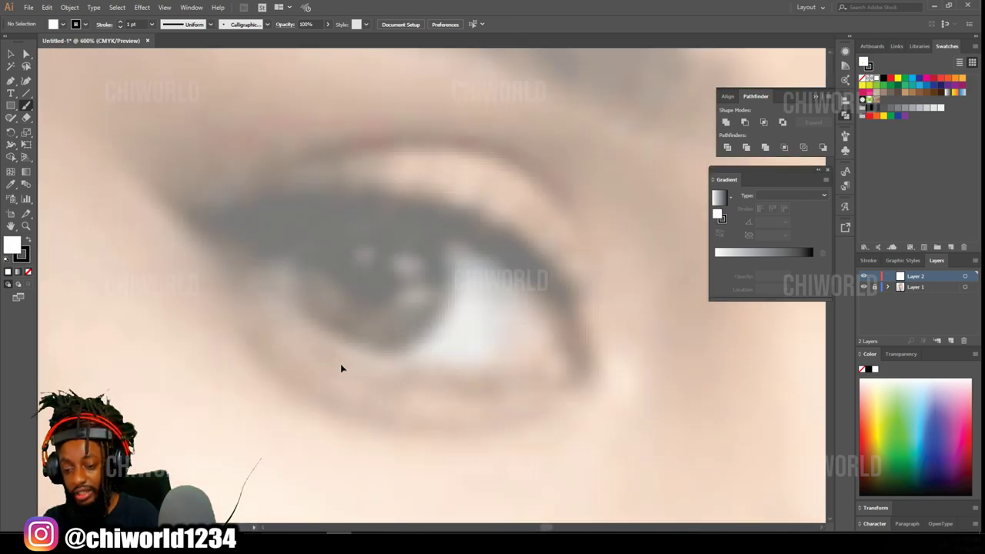
scroll(341, 365, up, 1)
click(152, 24)
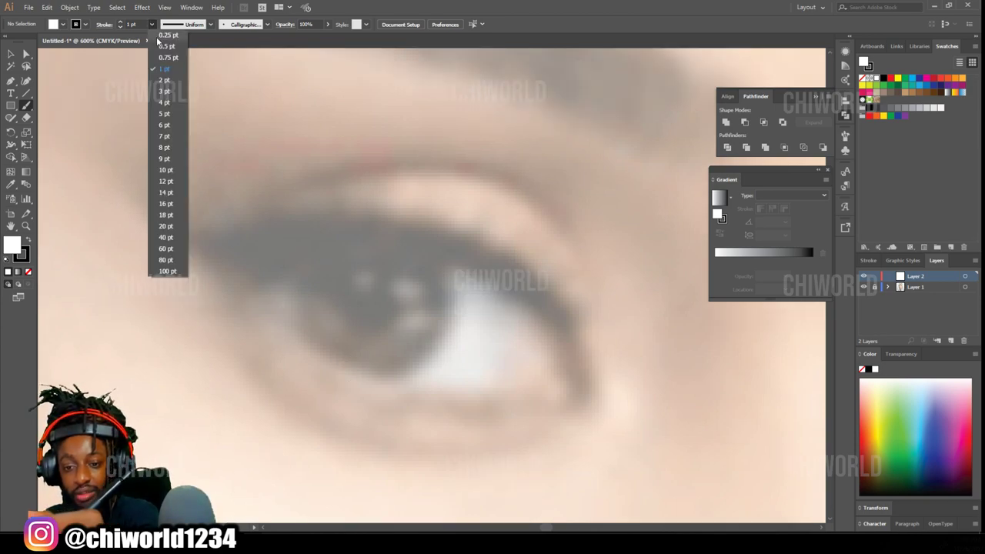
click(165, 58)
drag(162, 217, 193, 248)
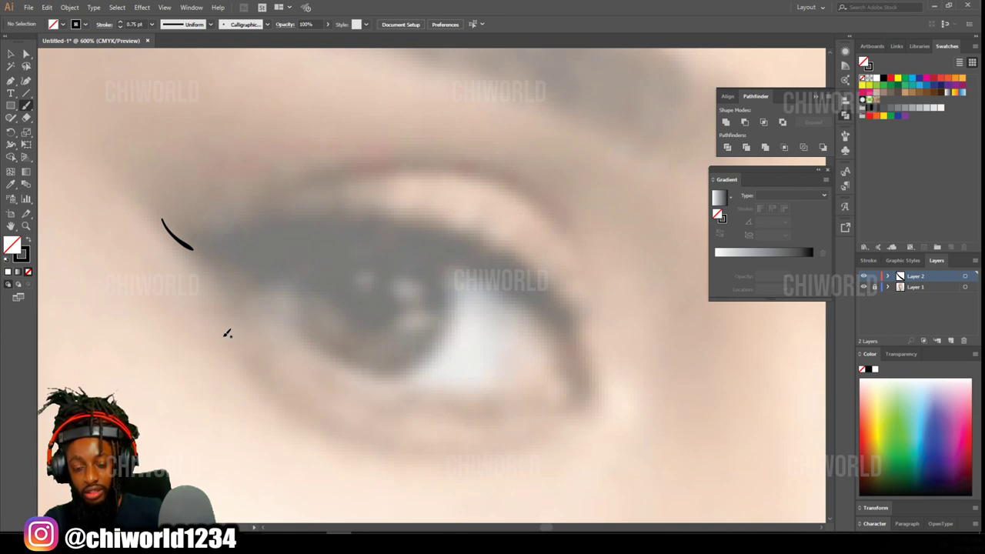
key(ctrl+z)
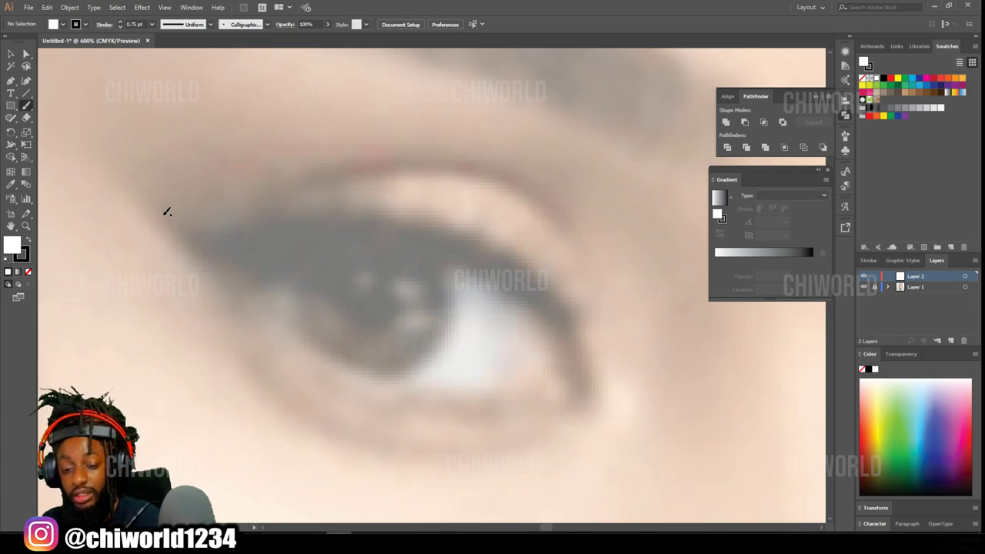
mouse_move(160, 210)
mouse_down()
mouse_move(227, 255)
mouse_move(421, 248)
mouse_move(482, 261)
mouse_move(559, 316)
mouse_move(571, 363)
mouse_move(576, 403)
mouse_up()
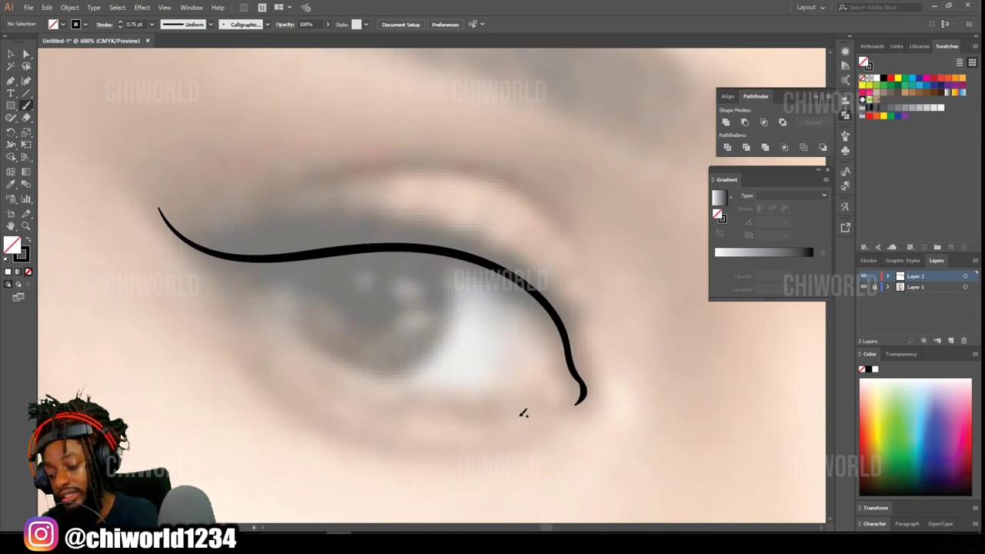
- Trace the nearer eye's lower lid and tear duct with a 0.25 pt stroke, painting over the lower line to thicken it
click(152, 24)
click(164, 35)
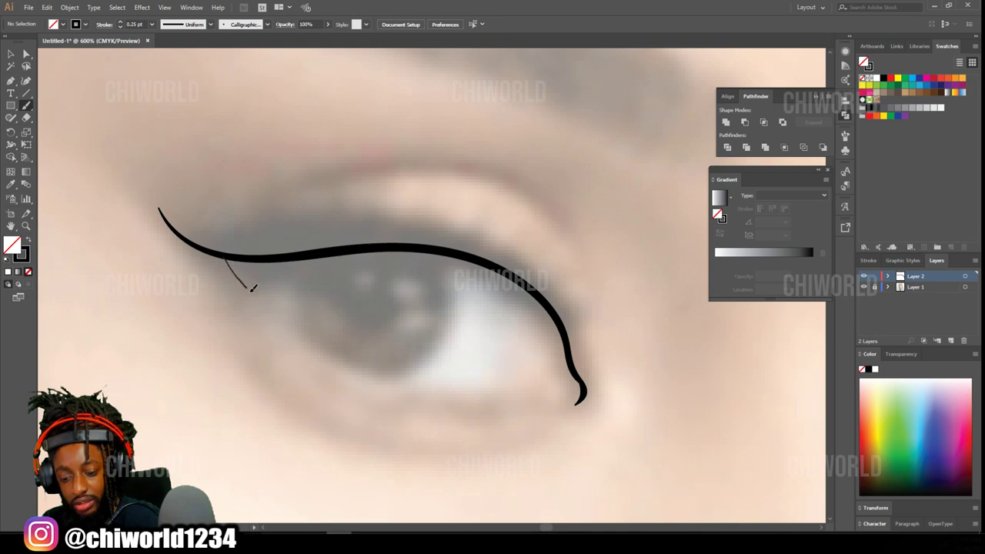
mouse_move(252, 287)
mouse_down()
mouse_move(325, 352)
mouse_move(402, 385)
mouse_move(573, 396)
mouse_move(584, 383)
mouse_move(542, 387)
mouse_move(567, 336)
mouse_up()
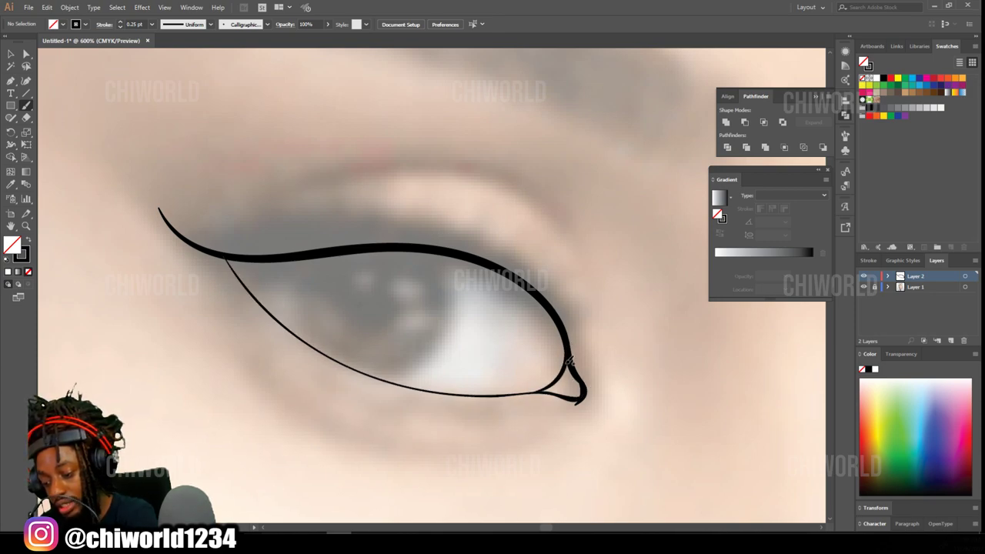
drag(583, 393, 573, 372)
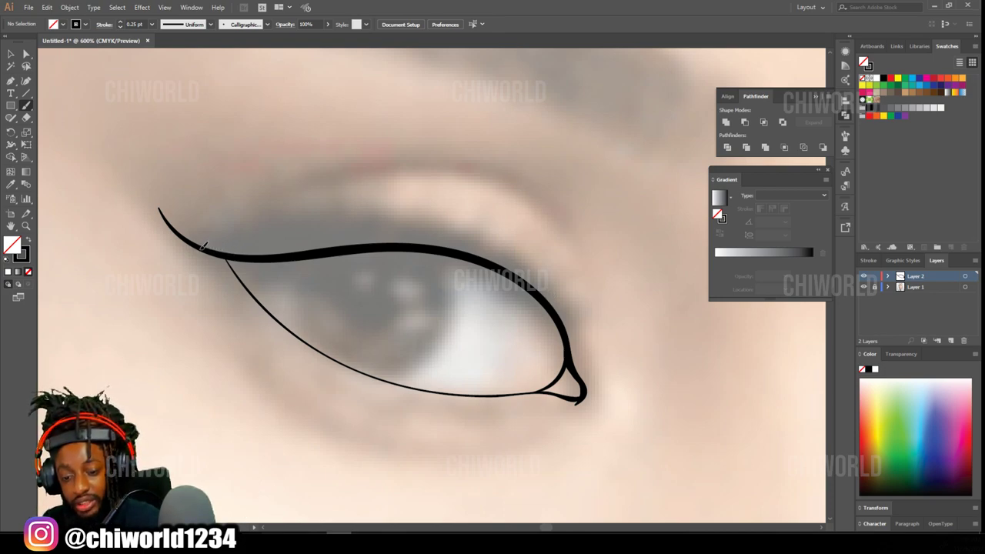
mouse_move(224, 254)
mouse_down()
mouse_move(334, 354)
mouse_move(436, 390)
mouse_move(548, 390)
mouse_up()
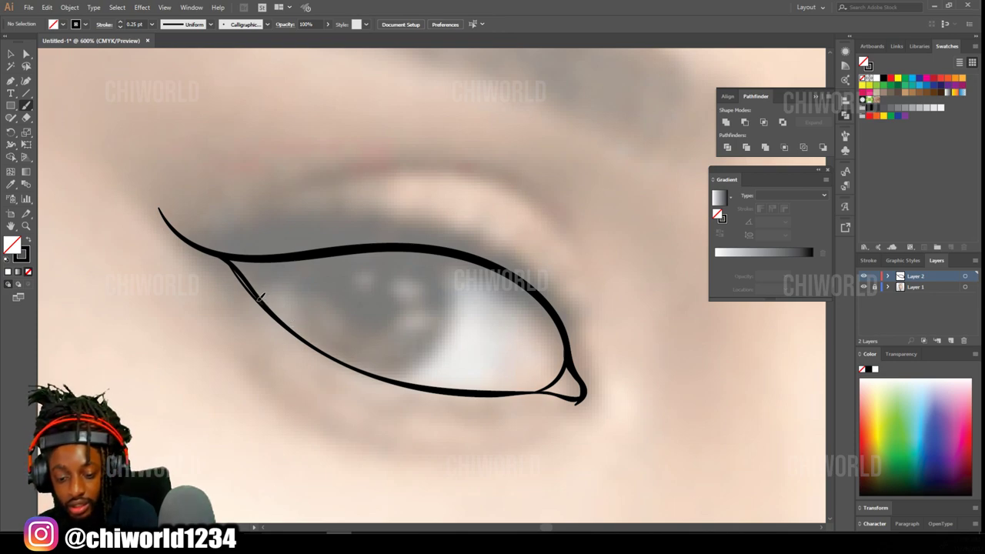
drag(245, 280, 228, 259)
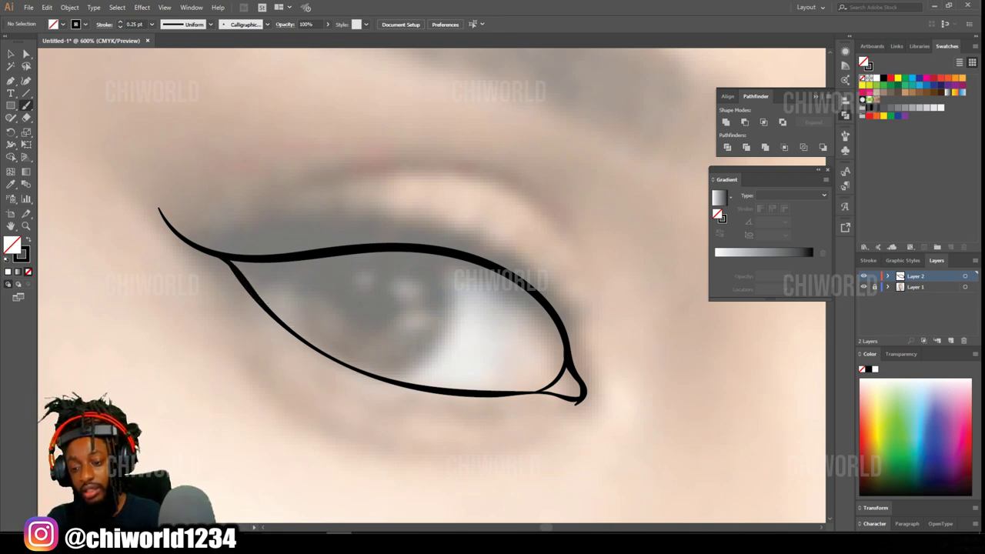
- Trace the farther eye's inner contour, upper and lower lids, outer lash wing and eyelid crease with the 0.25 pt brush stroke
mouse_move(379, 373)
mouse_down()
mouse_move(368, 281)
mouse_move(402, 215)
mouse_up()
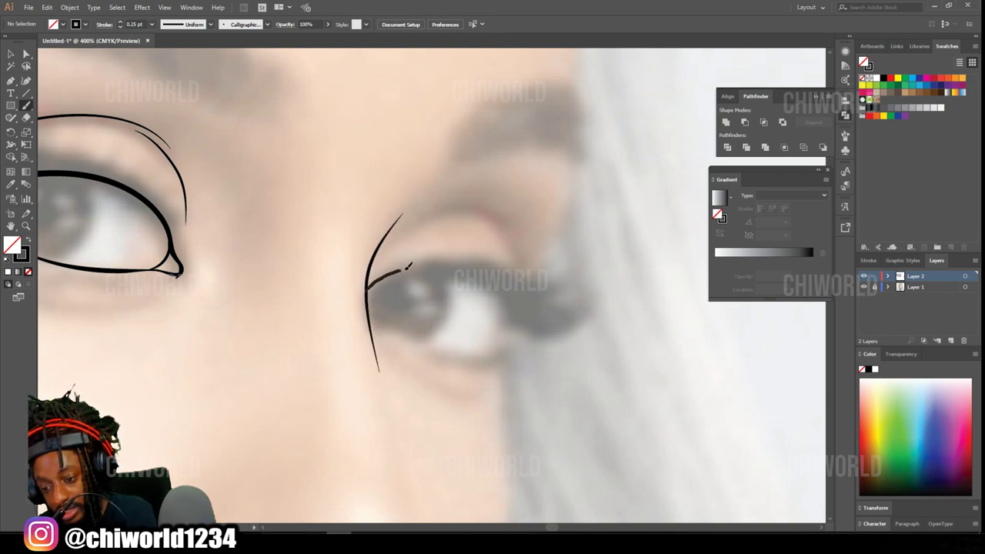
mouse_move(408, 266)
mouse_down()
mouse_move(465, 264)
mouse_move(527, 325)
mouse_move(561, 329)
mouse_move(582, 318)
mouse_up()
mouse_move(385, 245)
mouse_down()
mouse_move(424, 211)
mouse_move(484, 202)
mouse_move(510, 214)
mouse_move(494, 216)
mouse_move(514, 265)
mouse_up()
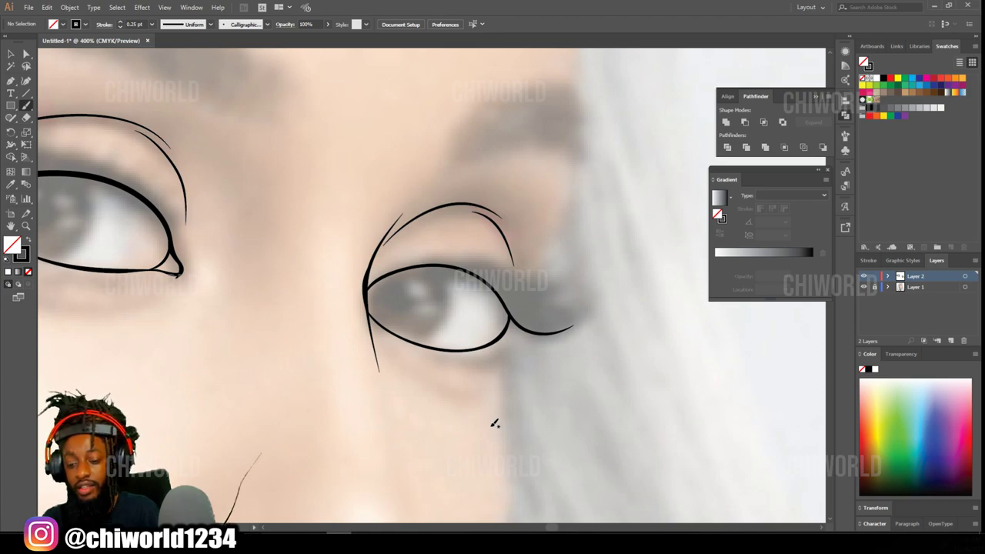
key(ctrl+minus)
key(ctrl+minus)
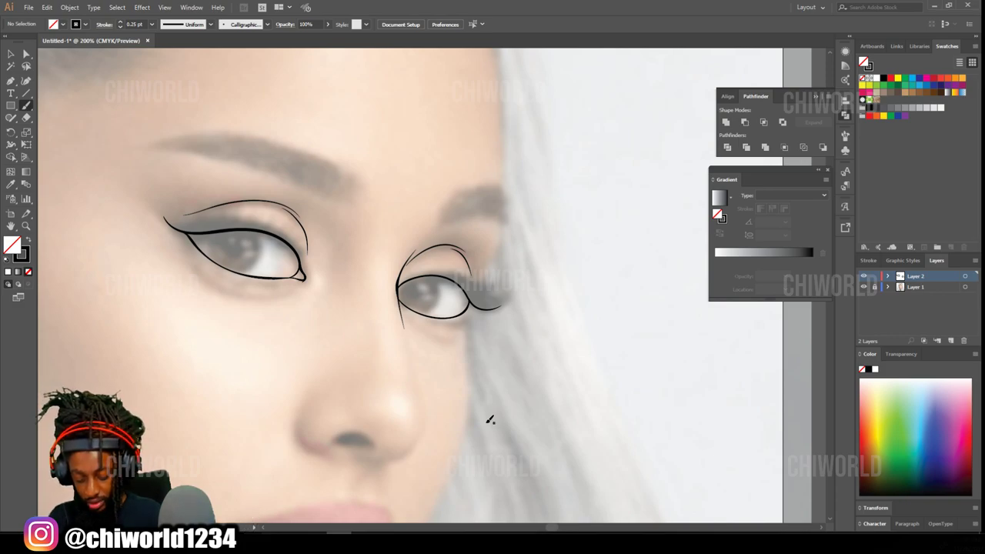
- Draw a short under-eye crease below each eye with the 0.25 pt brush stroke
key(ctrl+minus)
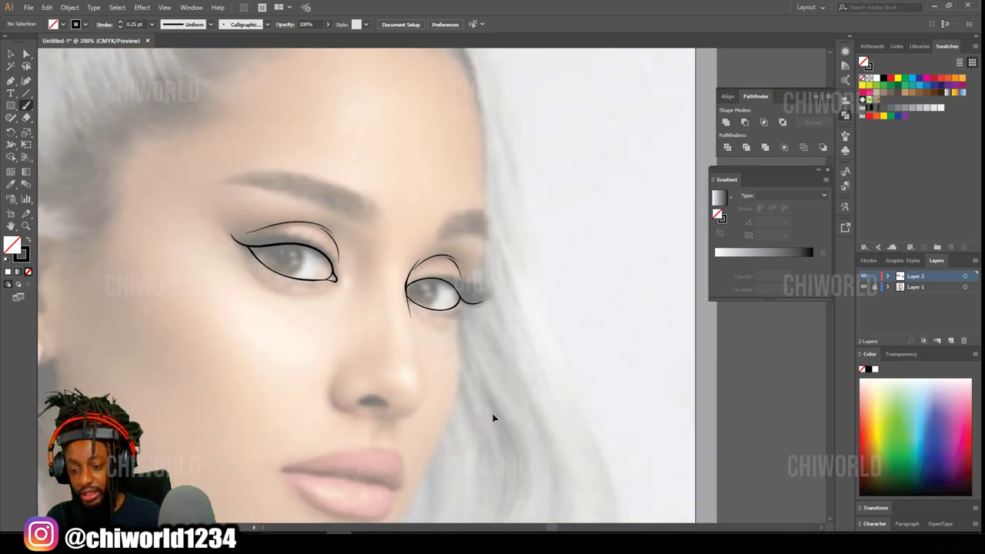
key(ctrl+plus)
key(ctrl+plus)
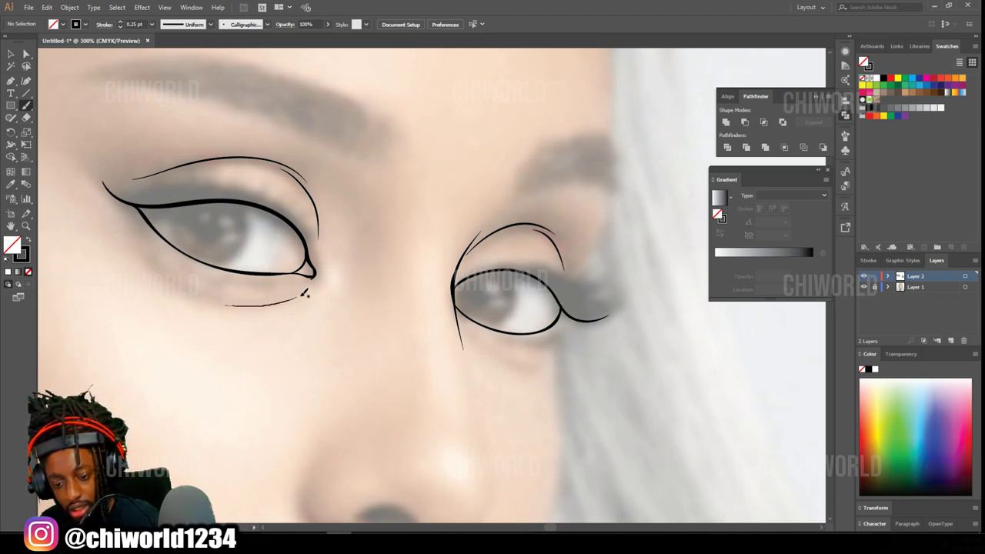
drag(304, 294, 303, 295)
drag(490, 348, 507, 351)
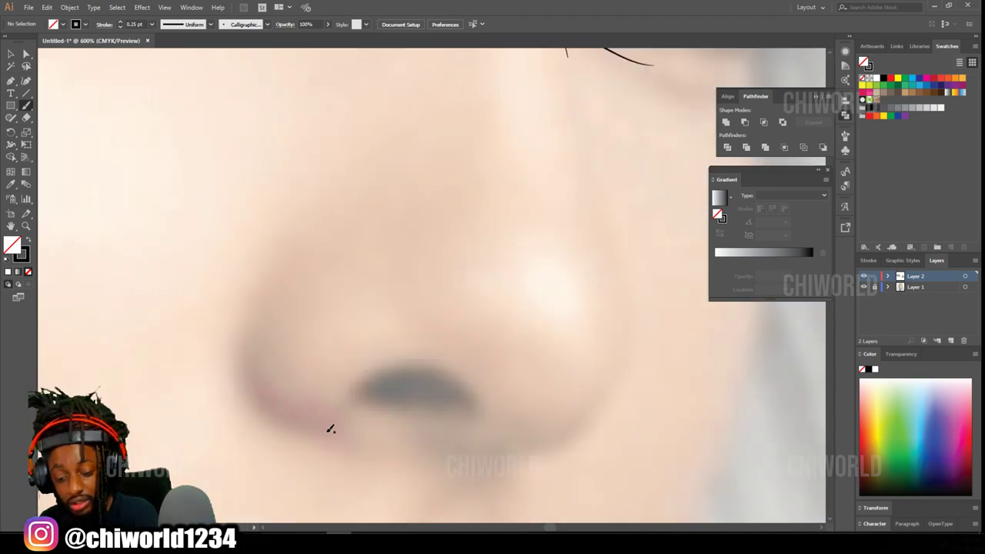
- Trace the nearer nostril wing and the upper and lower edges of the nostril opening with the 0.25 pt brush
mouse_move(301, 428)
mouse_down()
mouse_move(254, 390)
mouse_move(242, 314)
mouse_move(283, 235)
mouse_move(313, 210)
mouse_up()
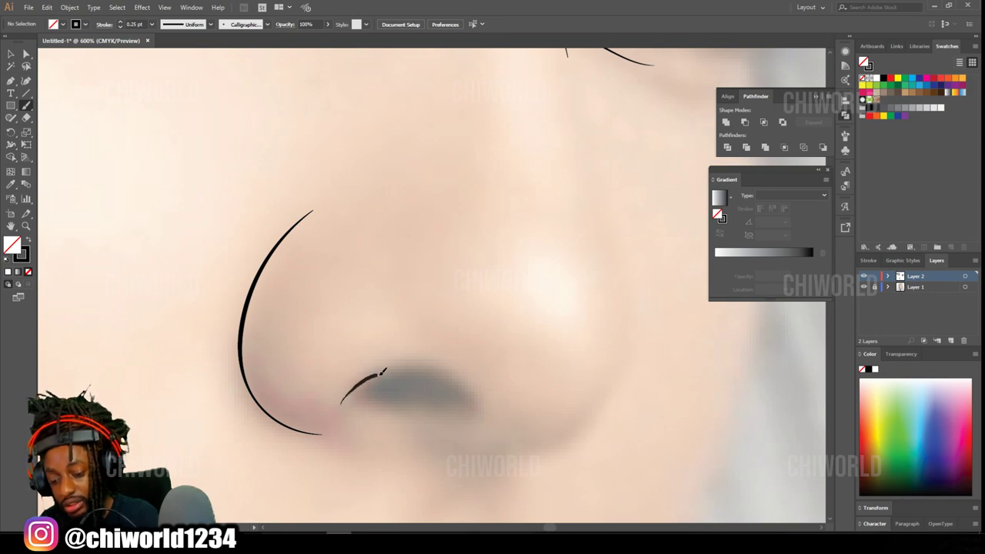
mouse_move(383, 371)
mouse_down()
mouse_move(447, 372)
mouse_move(469, 412)
mouse_up()
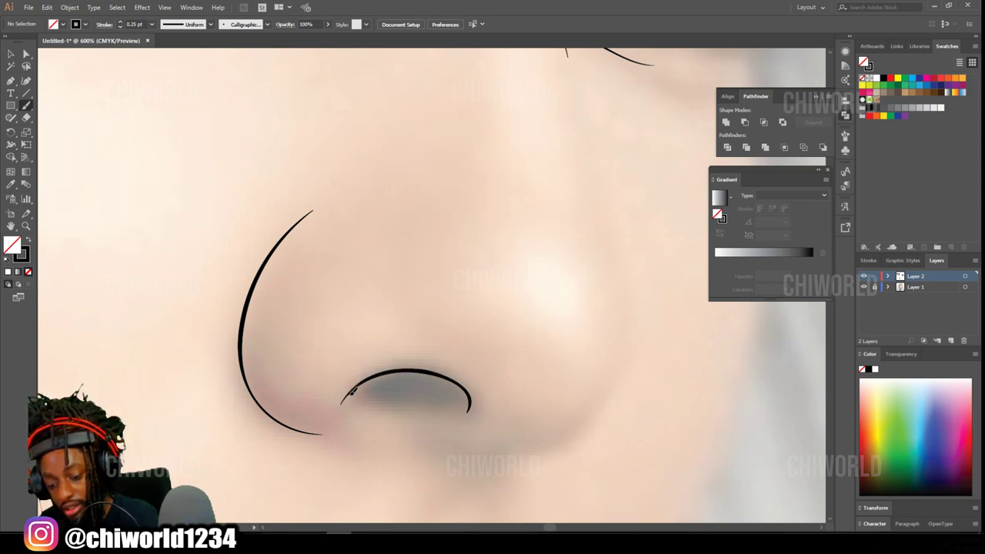
mouse_move(351, 391)
mouse_down()
mouse_move(384, 411)
mouse_move(467, 394)
mouse_move(471, 405)
mouse_up()
key(ctrl+minus)
key(ctrl+minus)
key(ctrl+minus)
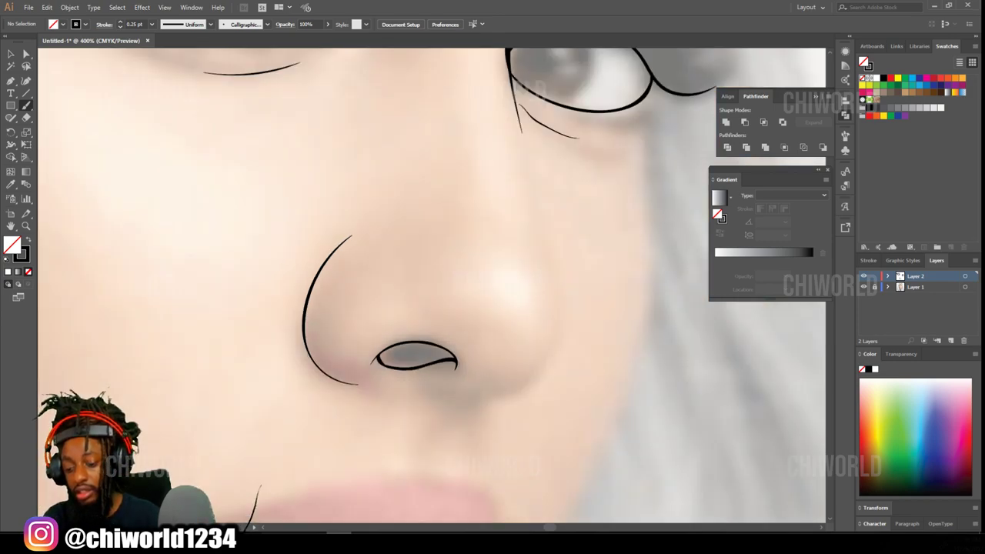
- Trace the nose's farther contour from below the tip, around the side and up along the bridge
key(ctrl+equal)
scroll(466, 515, right, 3)
scroll(465, 514, up, 1)
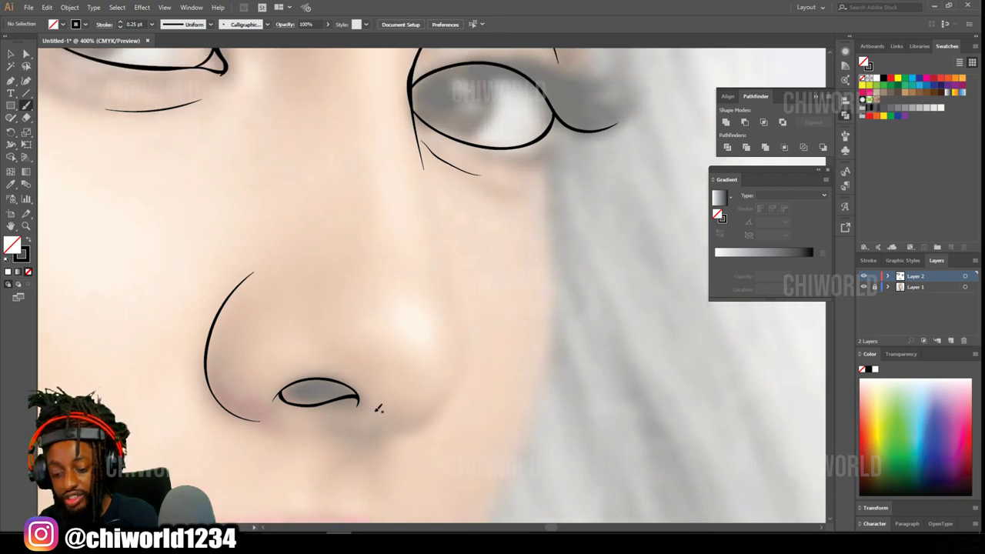
mouse_move(344, 430)
mouse_down()
mouse_move(398, 432)
mouse_move(446, 408)
mouse_move(462, 374)
mouse_move(463, 334)
mouse_move(428, 183)
mouse_up()
- Trace the upper lip's lower edge from the nearer mouth corner and add a branch stroke down to the farther corner
scroll(266, 312, down, 5)
scroll(266, 312, left, 3)
drag(266, 311, 425, 313)
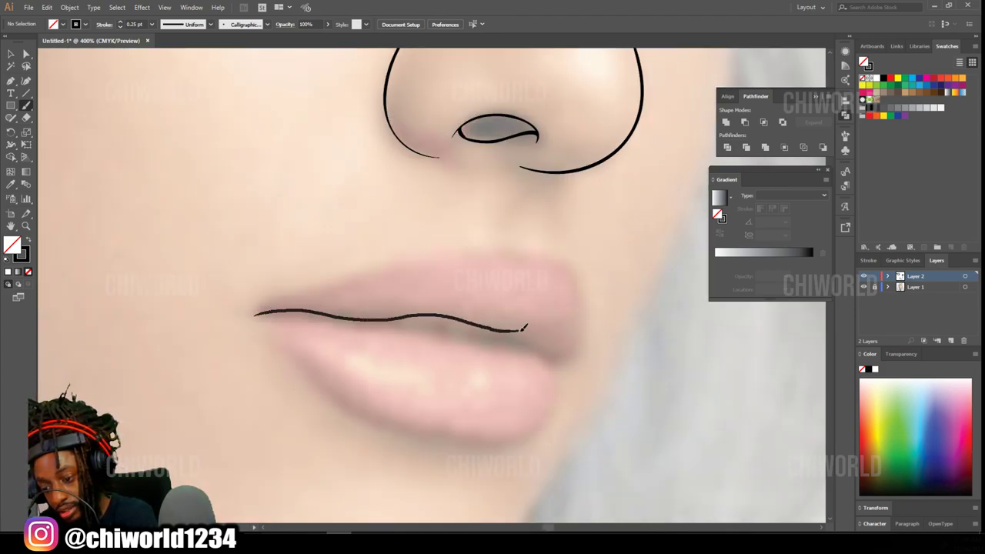
drag(524, 327, 528, 328)
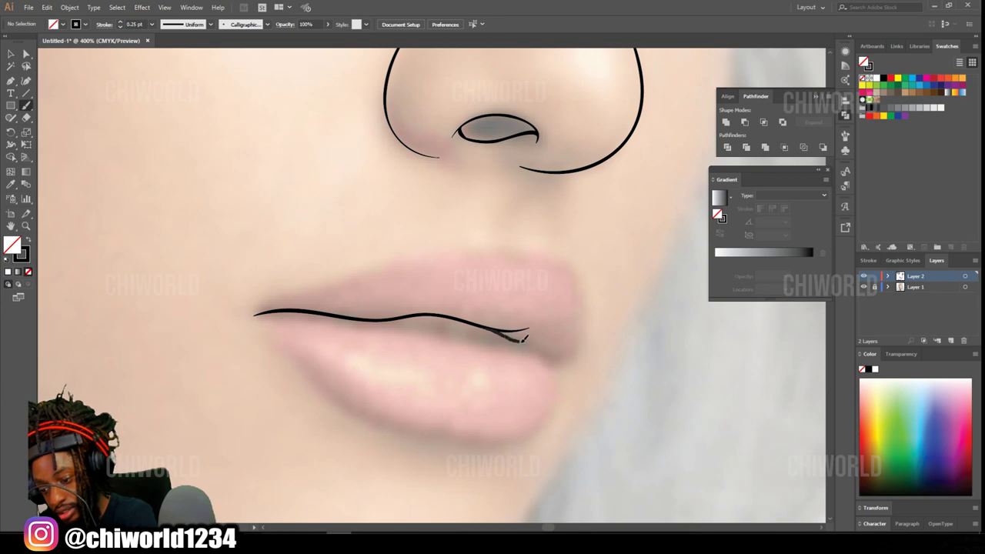
drag(560, 367, 557, 366)
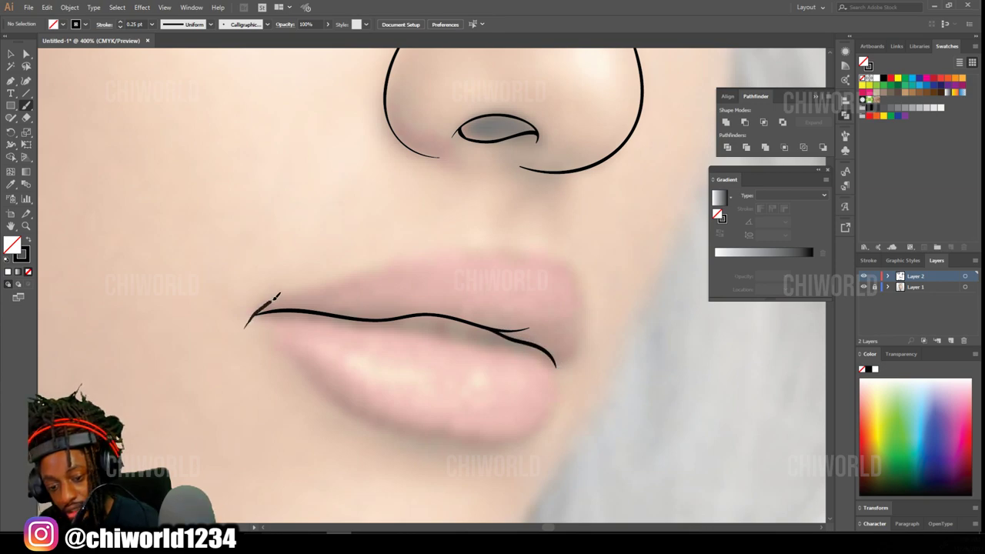
- Undo a first attempt and trace the upper lip's outer outline from the nearer mouth corner to the farther one
drag(275, 297, 291, 291)
key(ctrl+z)
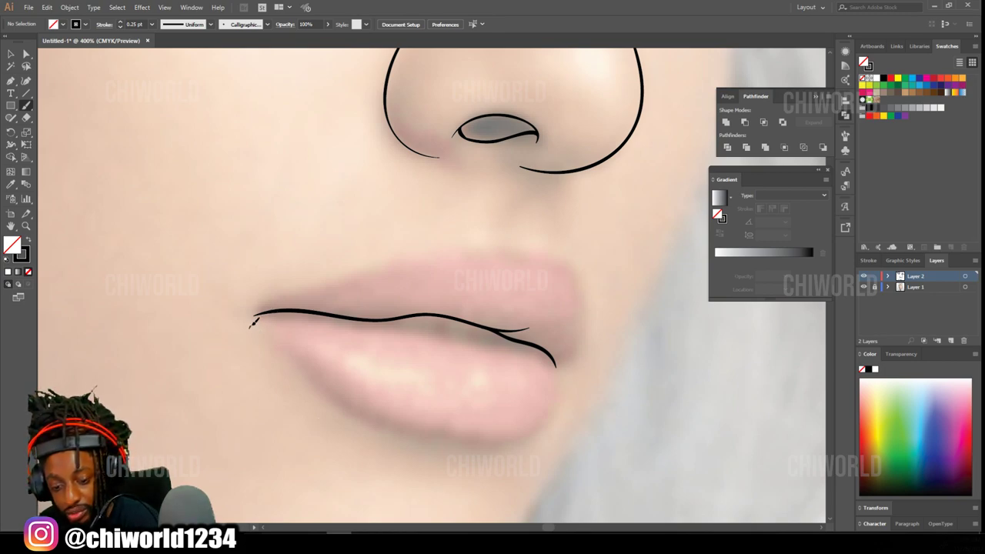
drag(293, 284, 490, 243)
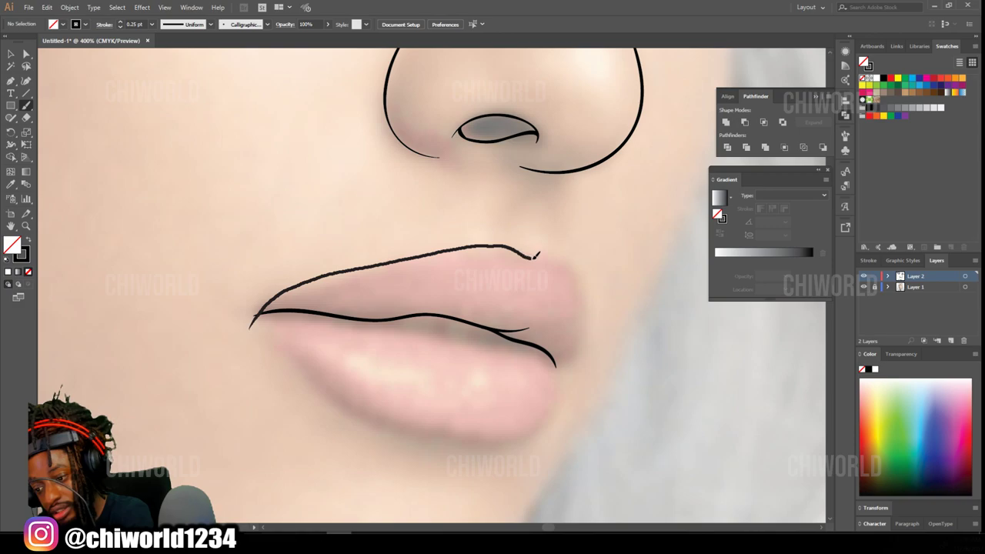
mouse_move(579, 266)
mouse_down()
mouse_move(591, 316)
mouse_move(579, 351)
mouse_move(546, 366)
mouse_up()
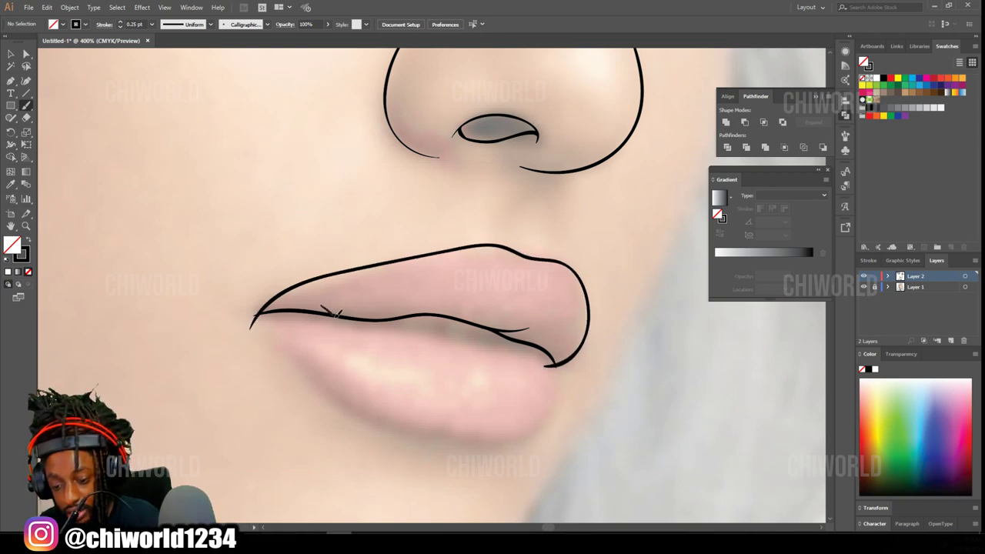
- Trace the lower lip's upper edge and its outer outline, letting the stroke ends overshoot the mouth corners
drag(373, 323, 554, 341)
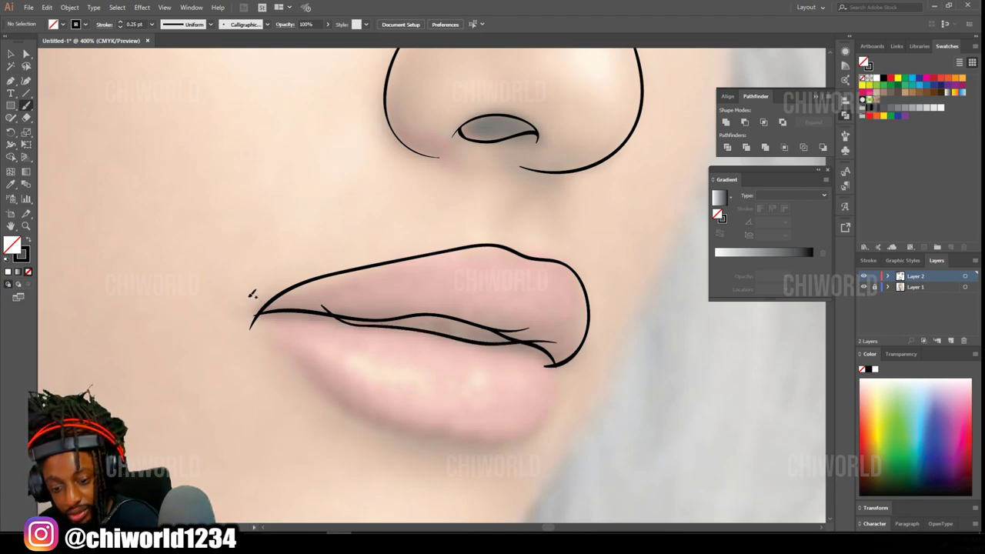
mouse_move(256, 283)
mouse_down()
mouse_move(293, 363)
mouse_move(340, 404)
mouse_move(405, 431)
mouse_move(515, 439)
mouse_up()
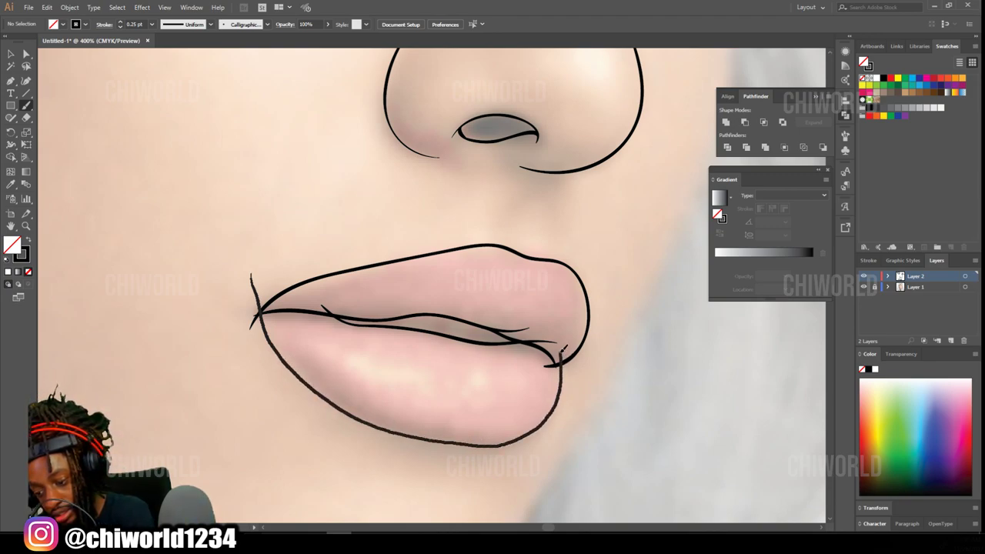
drag(564, 352, 562, 356)
key(ctrl+minus)
- Select all lip strokes, expand them into filled shapes and split them at their overlaps with Pathfinder Divide
key(v)
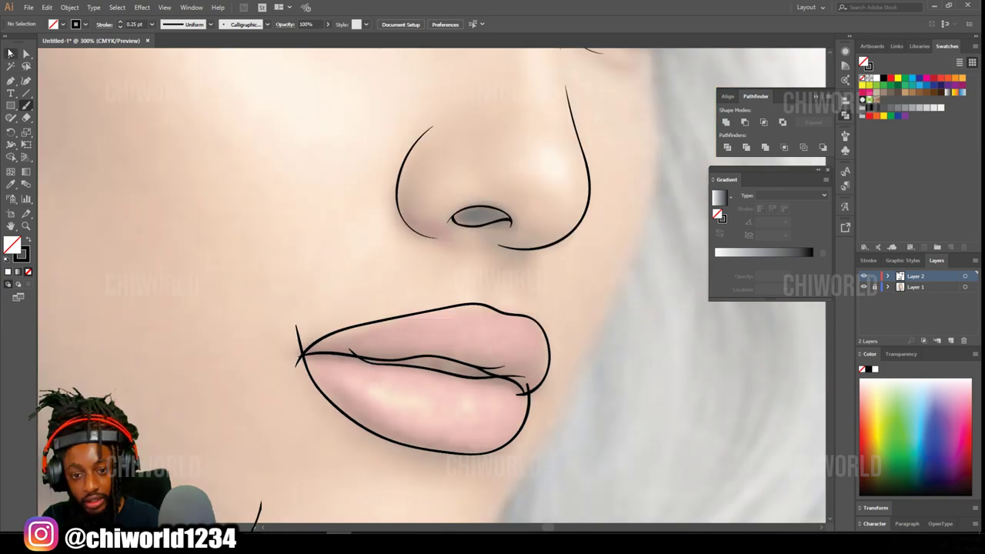
drag(288, 255, 586, 493)
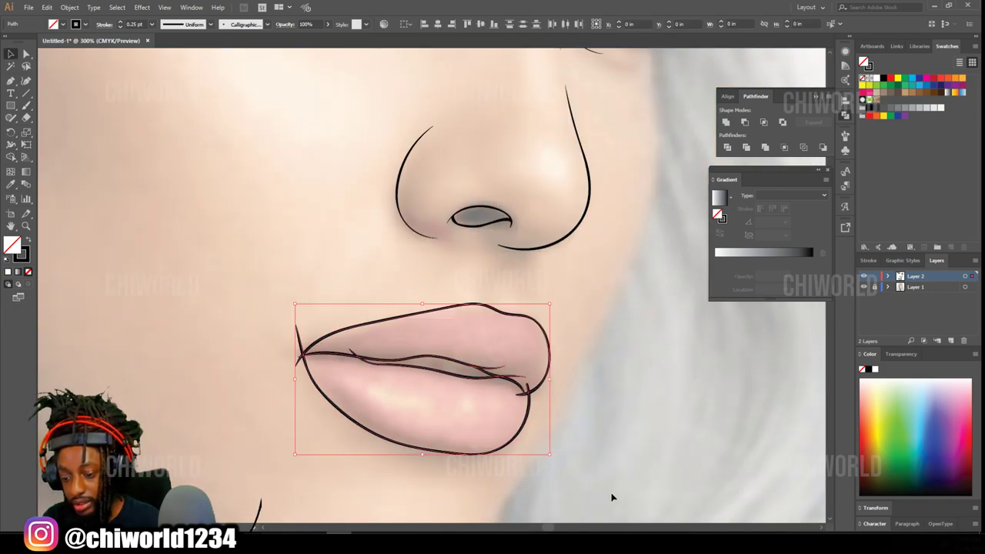
click(69, 7)
click(122, 128)
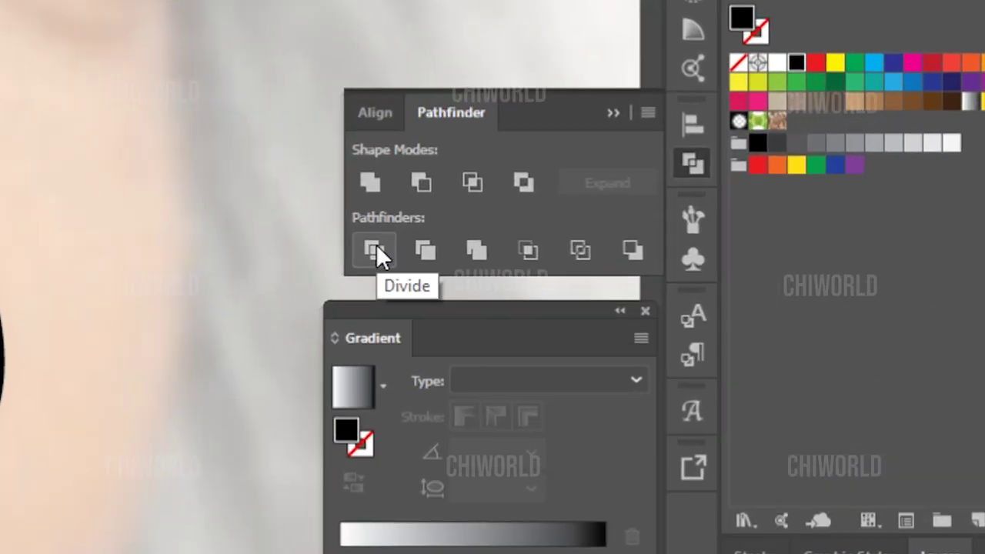
click(376, 248)
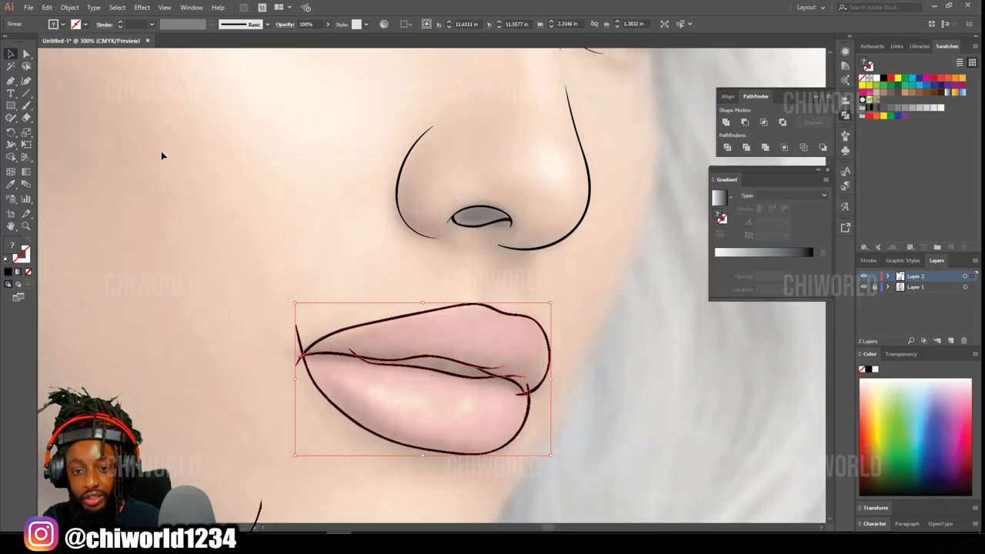
- Isolate the divided lip group and delete the stroke end sticking up at the nearer mouth corner
scroll(295, 274, down, 1)
key(ctrl+plus)
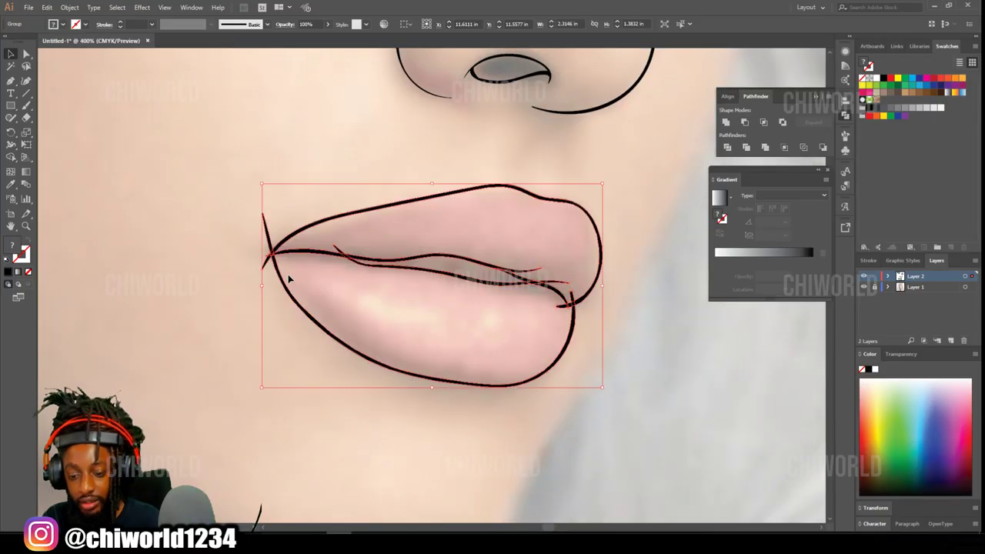
right_click(270, 239)
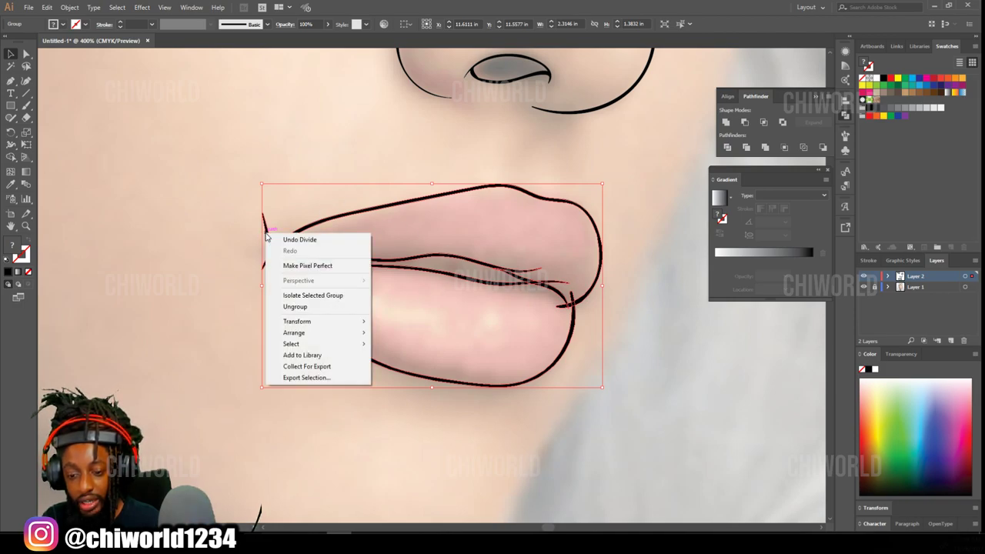
click(302, 296)
click(270, 244)
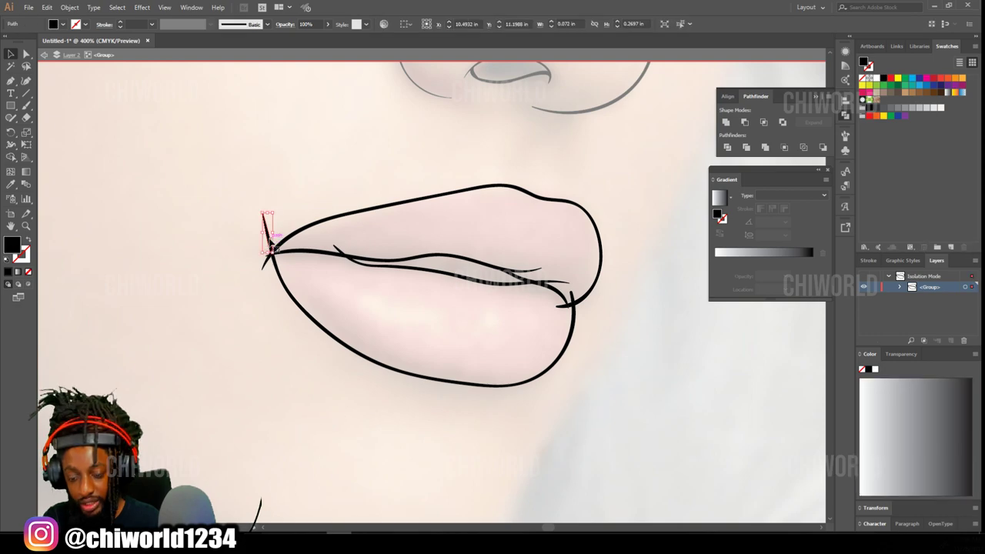
key(Delete)
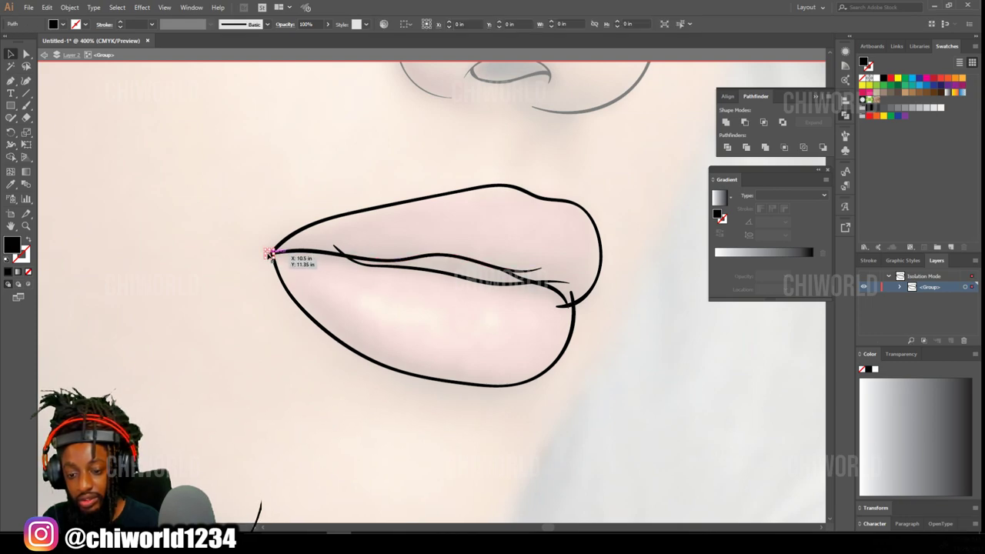
- Delete the stroke end overshooting above the mouth line where the lower lip's upper edge begins
scroll(334, 287, up, 1)
scroll(324, 316, up, 3)
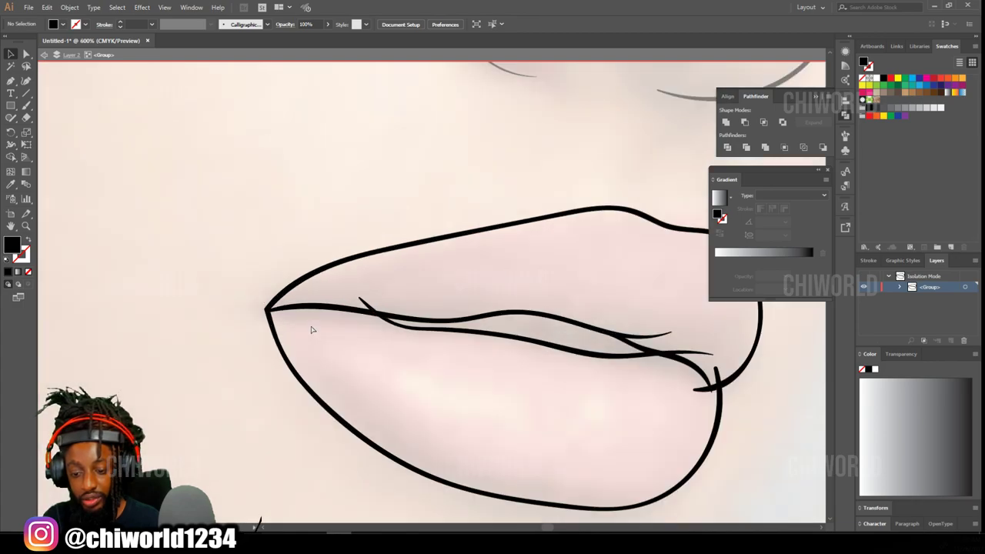
click(360, 325)
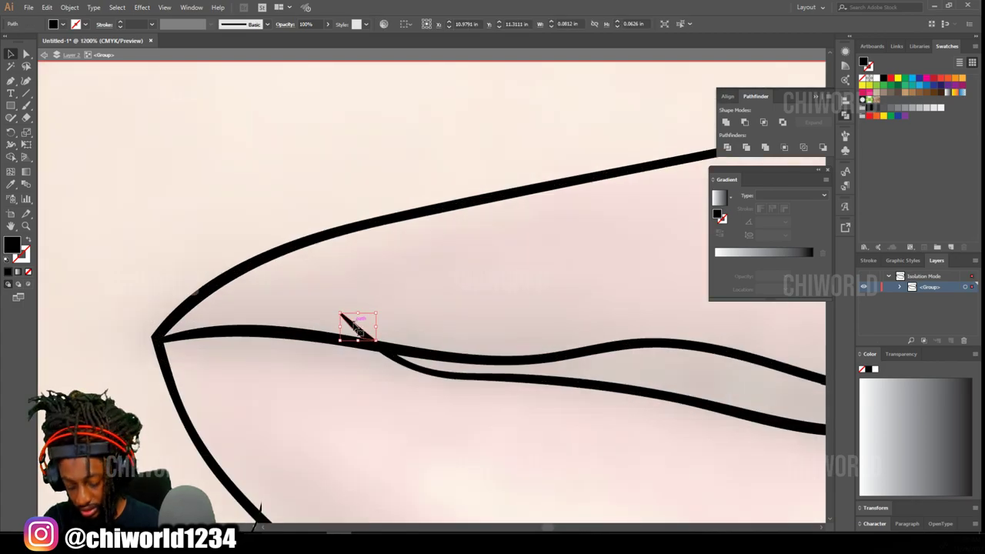
key(Delete)
scroll(485, 385, down, 4)
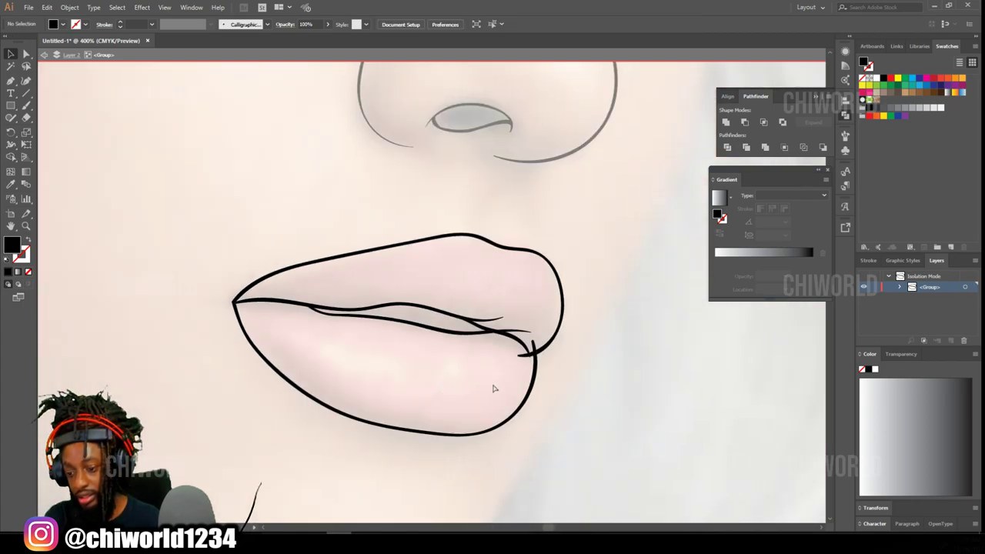
- Delete the overshooting stroke ends at the farther mouth corner and the one extending from the lower lip's upper edge
scroll(570, 408, up, 3)
click(573, 408)
key(Delete)
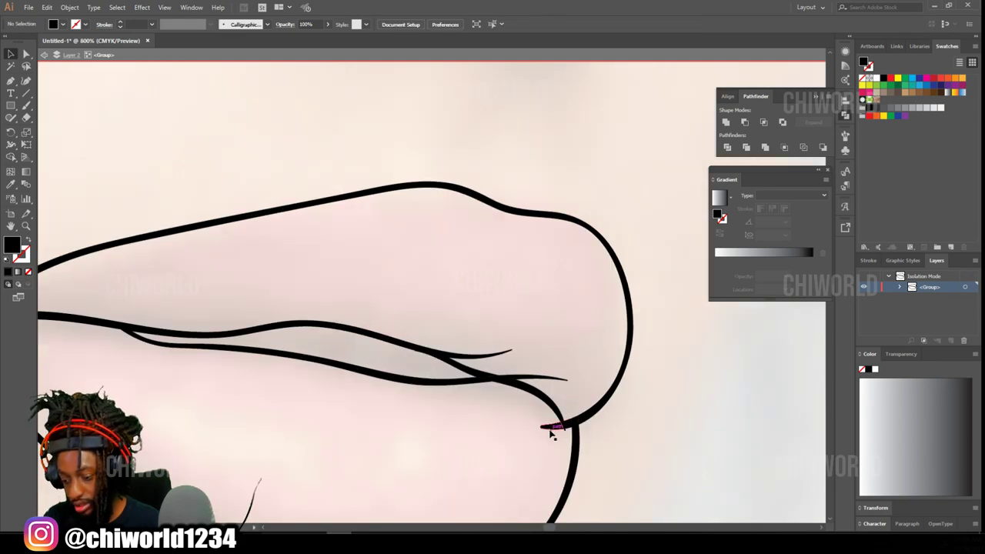
click(552, 427)
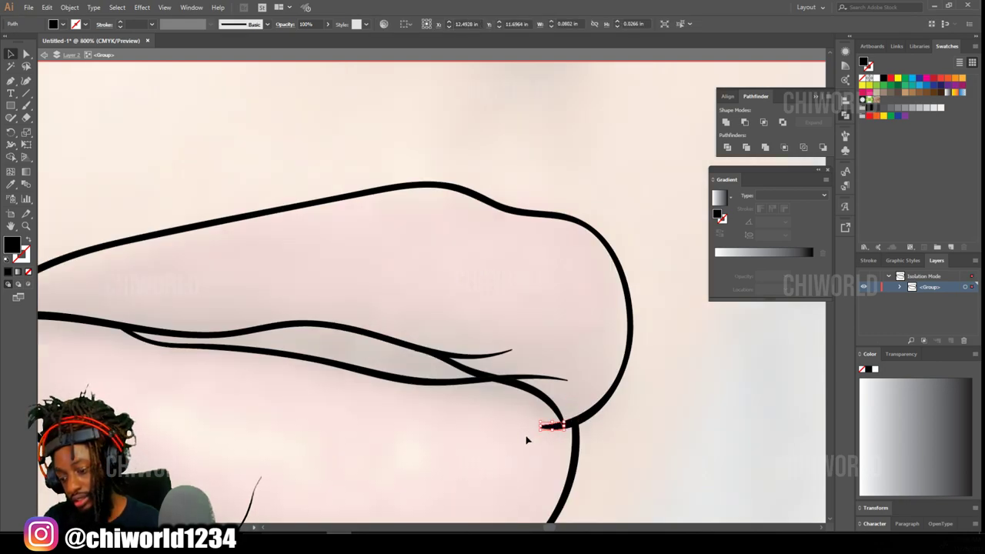
scroll(554, 428, down, 2)
key(Delete)
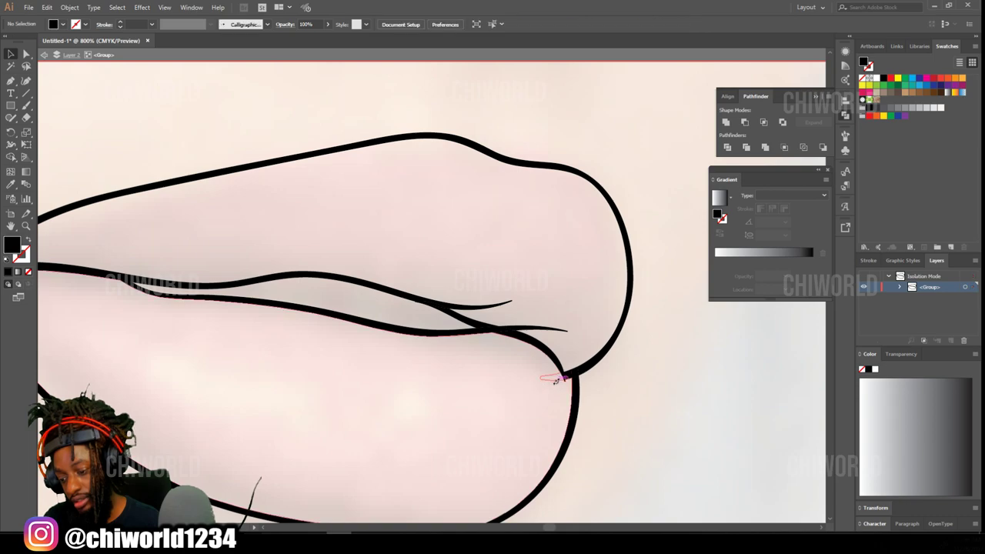
click(546, 334)
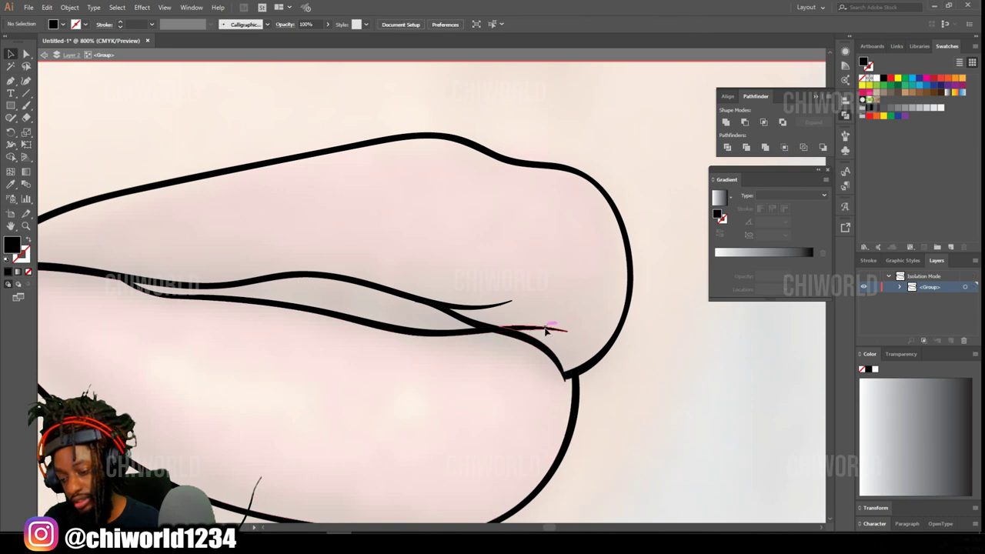
key(Delete)
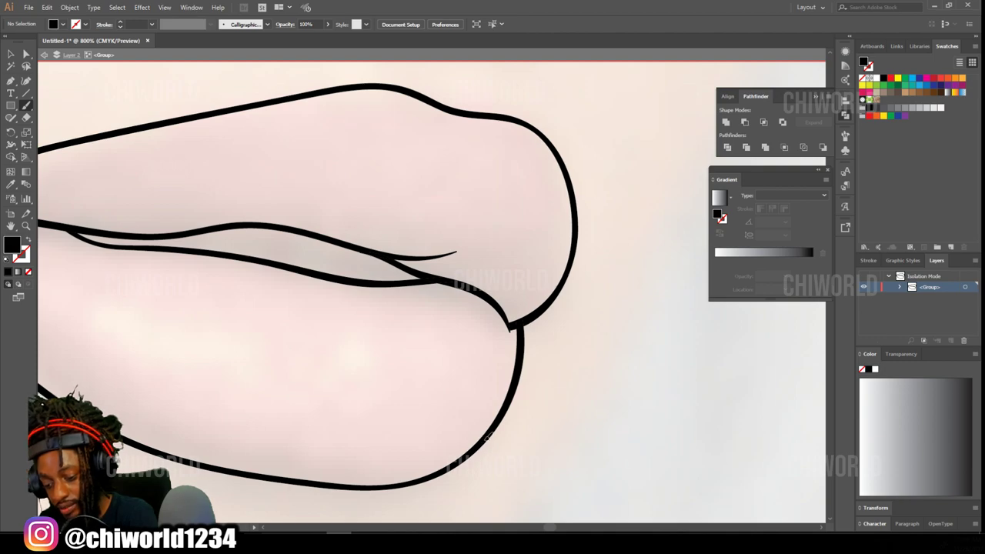
- Thicken the lower lip's farther edge and the mouth line with 1 pt brush strokes
mouse_move(486, 438)
mouse_down()
mouse_move(514, 347)
mouse_move(508, 311)
mouse_move(463, 284)
mouse_up()
mouse_move(199, 304)
mouse_down()
mouse_move(260, 302)
mouse_move(560, 346)
mouse_up()
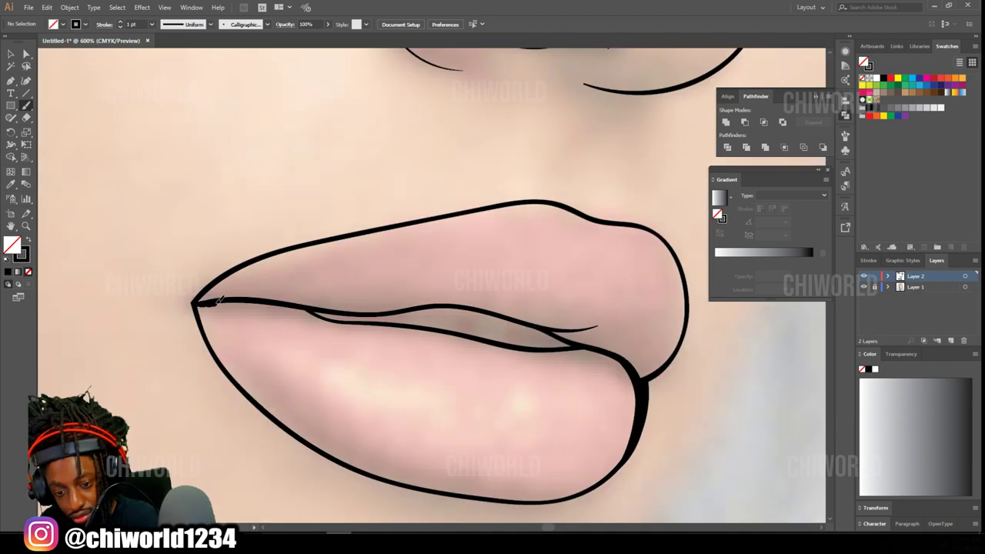
- Trace the face contour from below the ear along the jaw and chin up to the farther eye with a 1 pt stroke
key(ctrl+minus)
key(ctrl+minus)
key(ctrl+minus)
key(ctrl+minus)
mouse_move(146, 252)
mouse_down()
mouse_move(179, 329)
mouse_move(215, 372)
mouse_move(331, 440)
mouse_move(423, 464)
mouse_up()
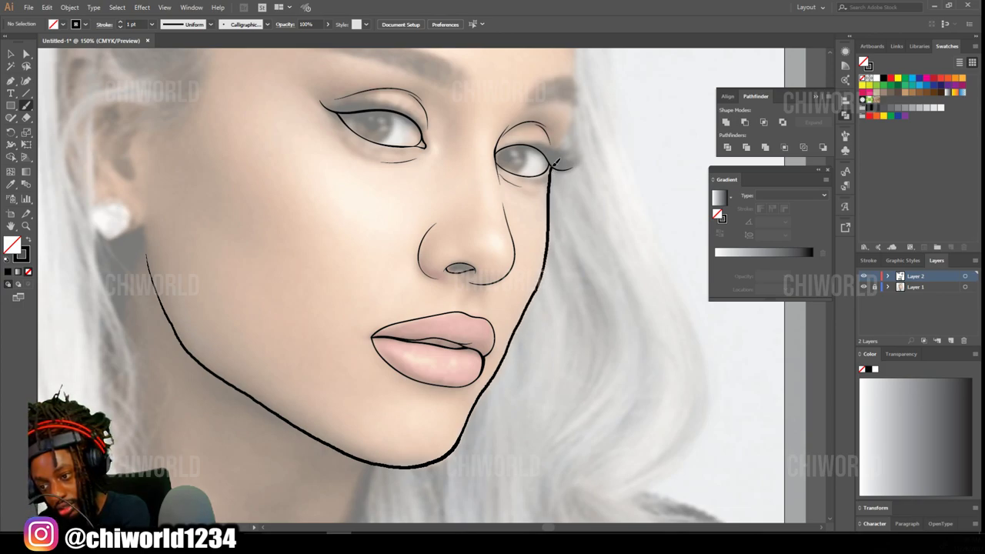
- Trace the forehead contour from the farther eye's outer corner past the eyebrow up to the hairline
drag(560, 154, 563, 353)
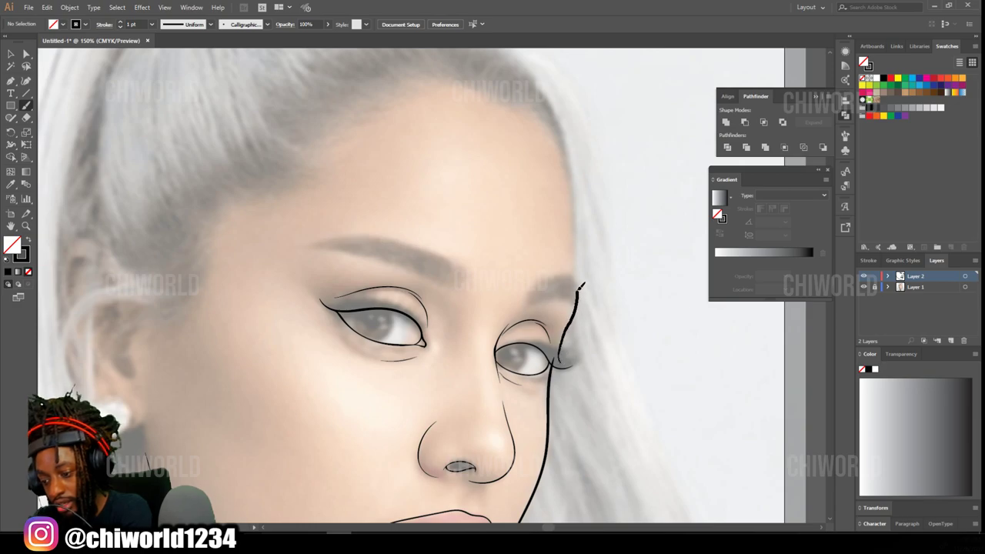
mouse_move(580, 257)
mouse_down()
mouse_move(570, 142)
mouse_move(549, 94)
mouse_move(510, 49)
mouse_up()
key(ctrl+minus)
key(ctrl+minus)
key(ctrl+minus)
key(ctrl+minus)
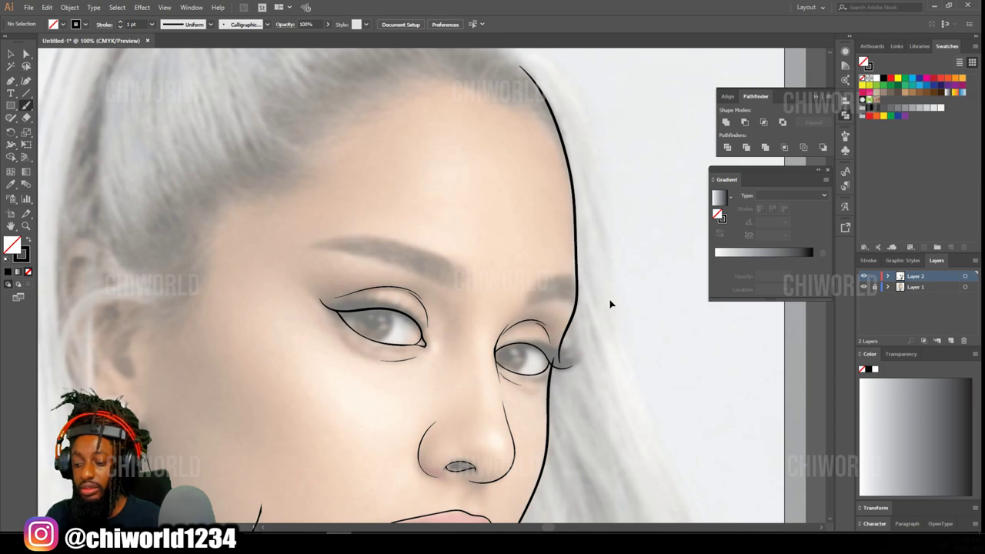
- Trace the neck line down from the chin and draw a dripping edge across the neck's base to the hair
key(ctrl+plus)
key(ctrl+plus)
key(ctrl+plus)
key(ctrl+plus)
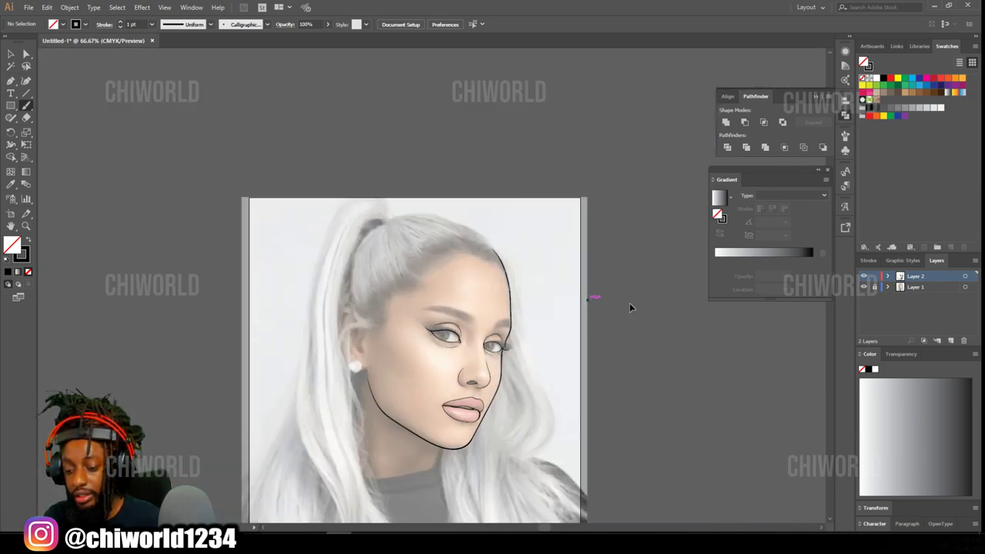
scroll(466, 306, down, 5)
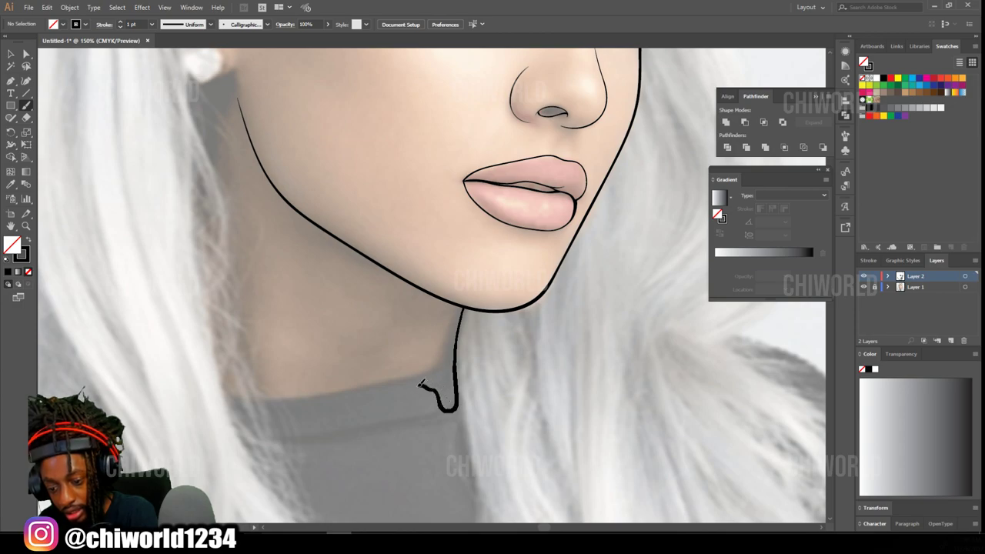
mouse_move(421, 382)
mouse_down()
mouse_move(416, 473)
mouse_move(406, 482)
mouse_move(366, 386)
mouse_move(345, 401)
mouse_move(326, 382)
mouse_move(313, 464)
mouse_move(311, 404)
mouse_move(301, 438)
mouse_move(274, 367)
mouse_move(245, 416)
mouse_up()
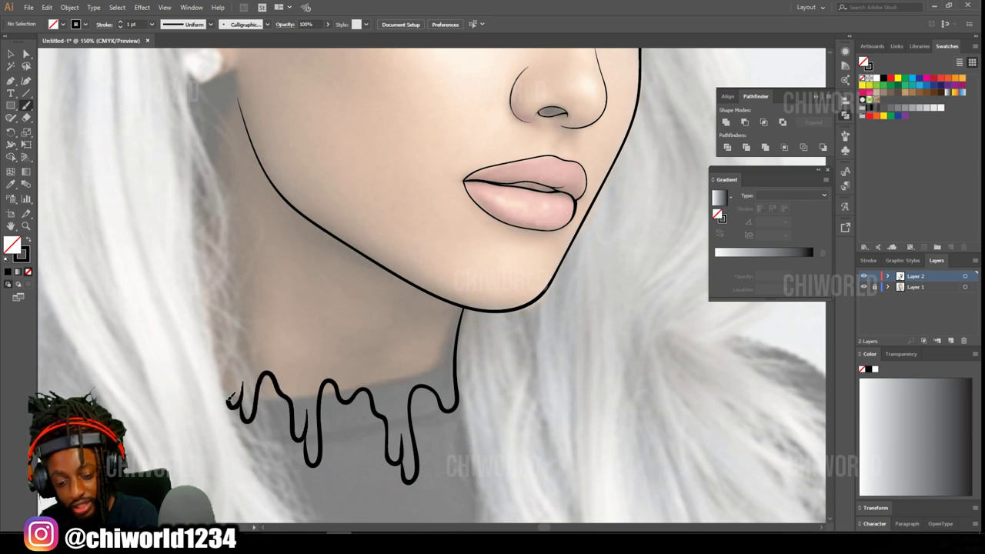
drag(226, 368, 215, 334)
- Outline the round earring, the earlobe and the ear's outer contour with the 1 pt brush
mouse_move(289, 420)
mouse_down()
mouse_move(330, 398)
mouse_move(326, 373)
mouse_move(299, 365)
mouse_move(281, 375)
mouse_move(275, 396)
mouse_move(287, 413)
mouse_move(311, 418)
mouse_move(328, 402)
mouse_move(325, 412)
mouse_move(351, 394)
mouse_up()
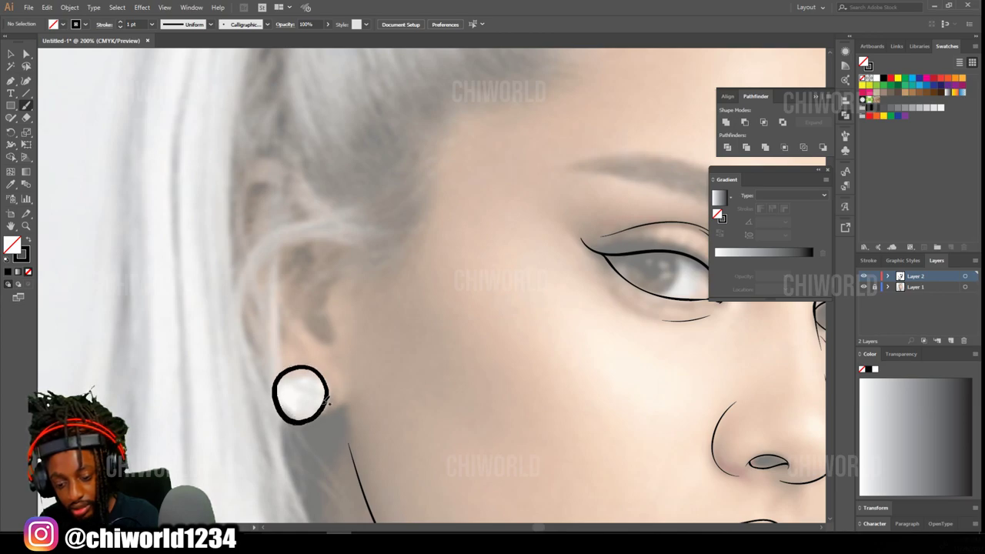
scroll(246, 362, up, 3)
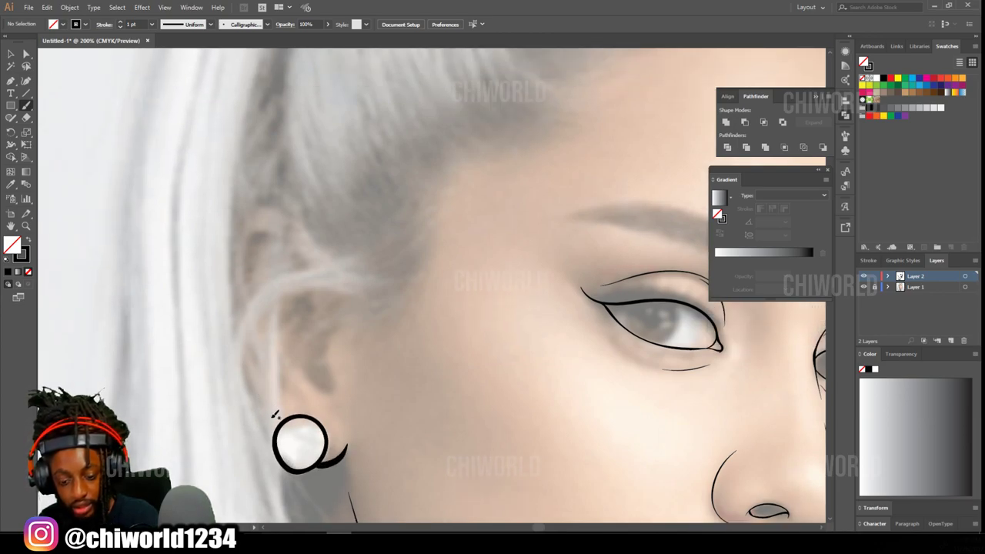
mouse_move(285, 422)
mouse_down()
mouse_move(244, 352)
mouse_move(239, 203)
mouse_move(305, 214)
mouse_move(342, 270)
mouse_up()
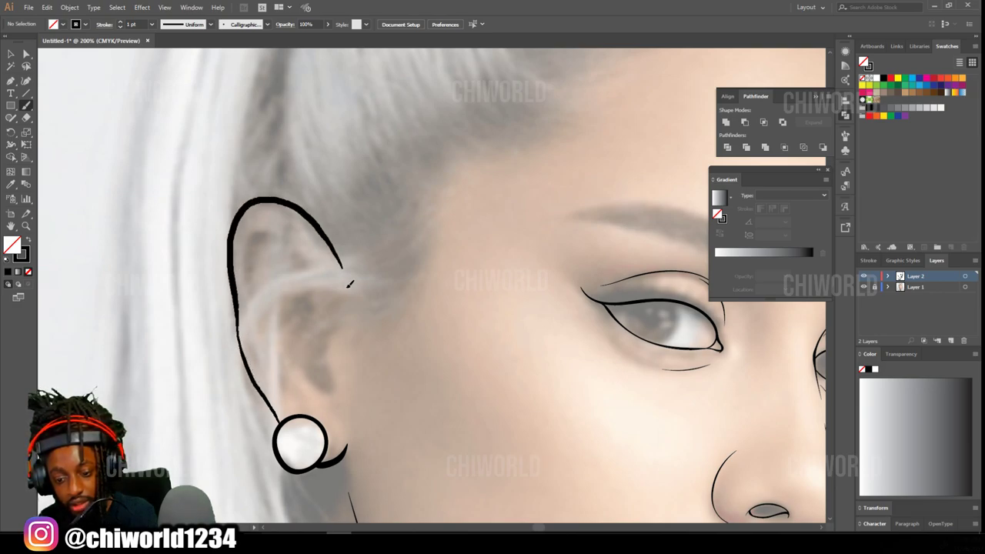
- Draw the ear's inner folds inside the outer contour with 1 pt brush strokes
mouse_move(315, 332)
mouse_down()
mouse_move(314, 272)
mouse_move(263, 226)
mouse_up()
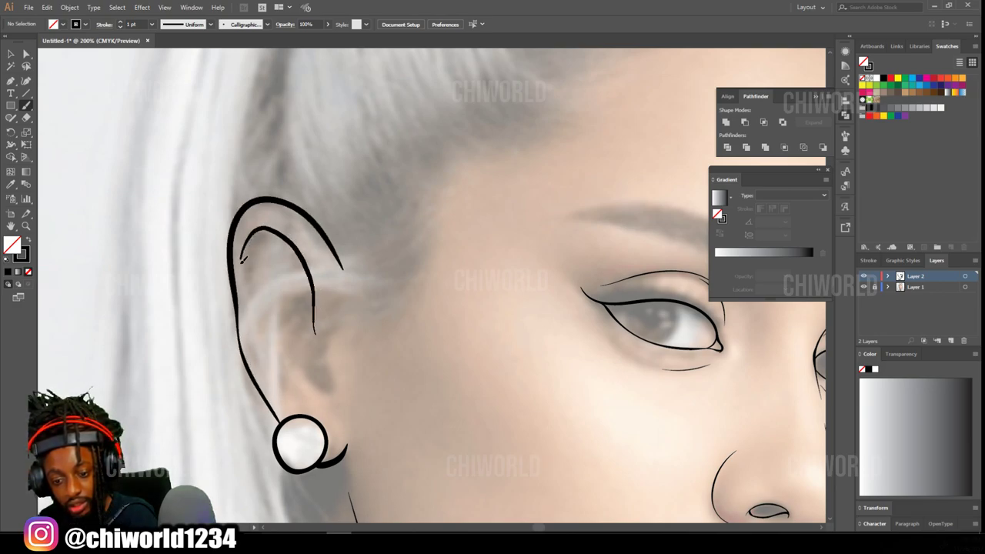
drag(241, 259, 245, 291)
mouse_move(288, 406)
mouse_down()
mouse_move(286, 385)
mouse_move(255, 352)
mouse_move(244, 299)
mouse_move(266, 237)
mouse_up()
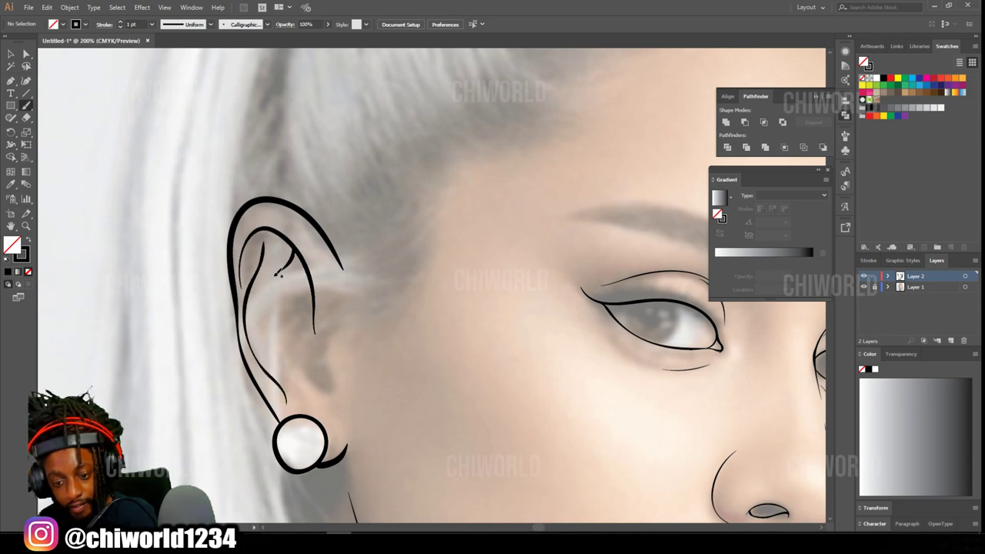
mouse_move(312, 283)
mouse_down()
mouse_move(285, 308)
mouse_move(277, 336)
mouse_move(312, 377)
mouse_move(328, 379)
mouse_move(315, 356)
mouse_move(332, 328)
mouse_up()
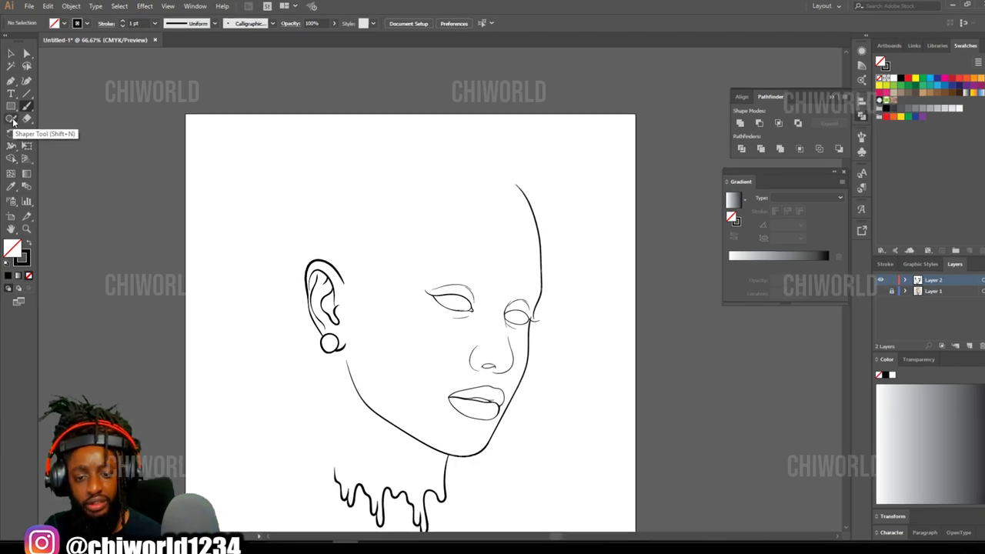
- Set up the Pencil tool to fill new strokes and close paths within 20 pixels, with black fill and no stroke
click(11, 119)
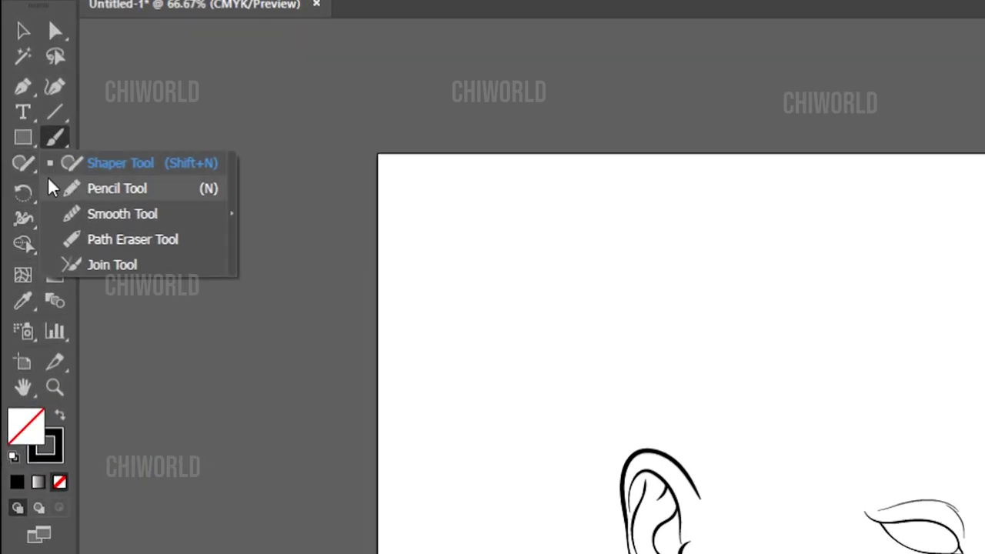
click(102, 193)
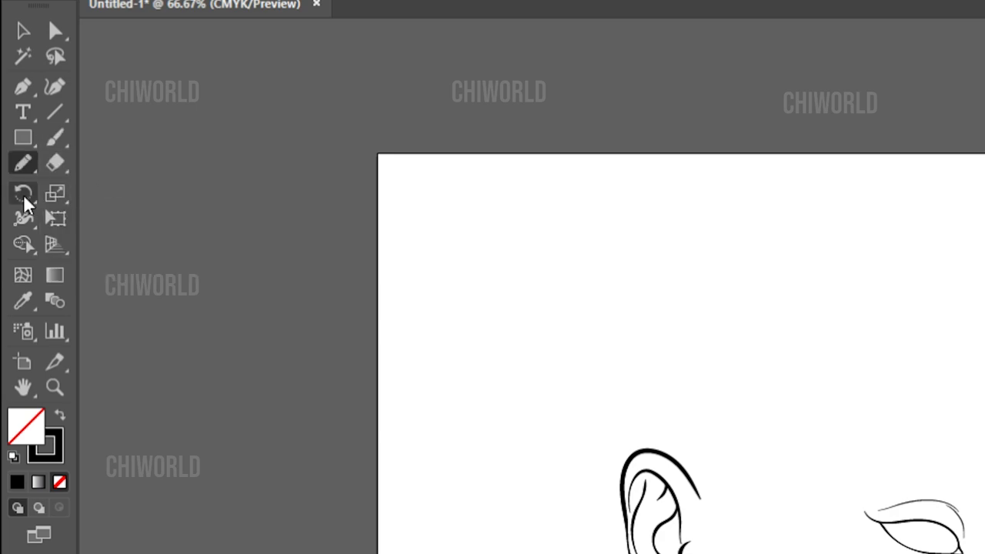
double_click(27, 164)
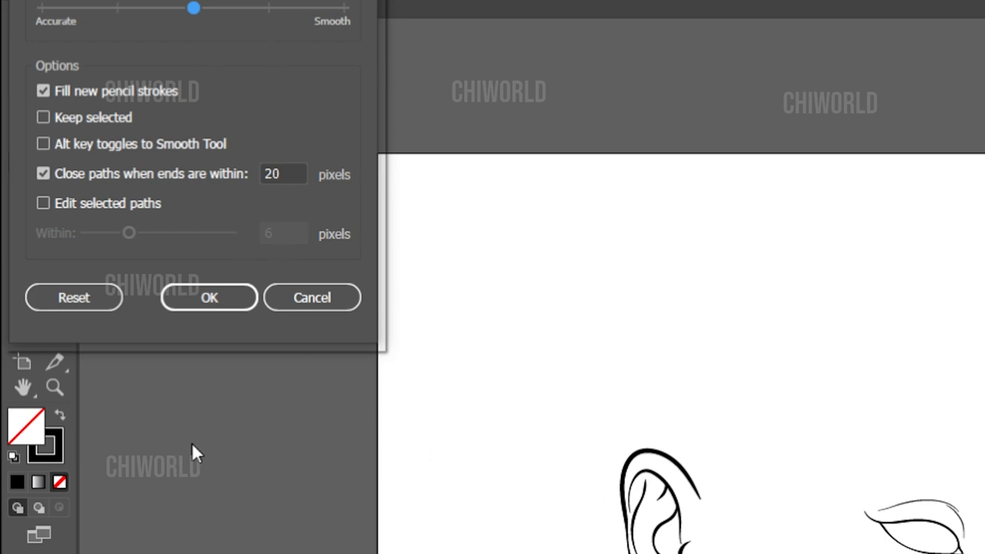
click(194, 302)
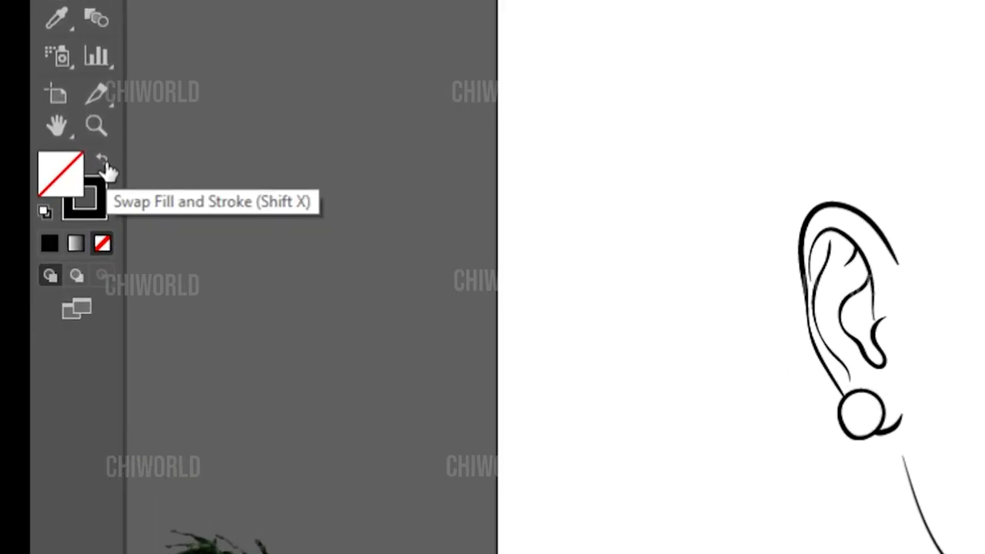
click(63, 204)
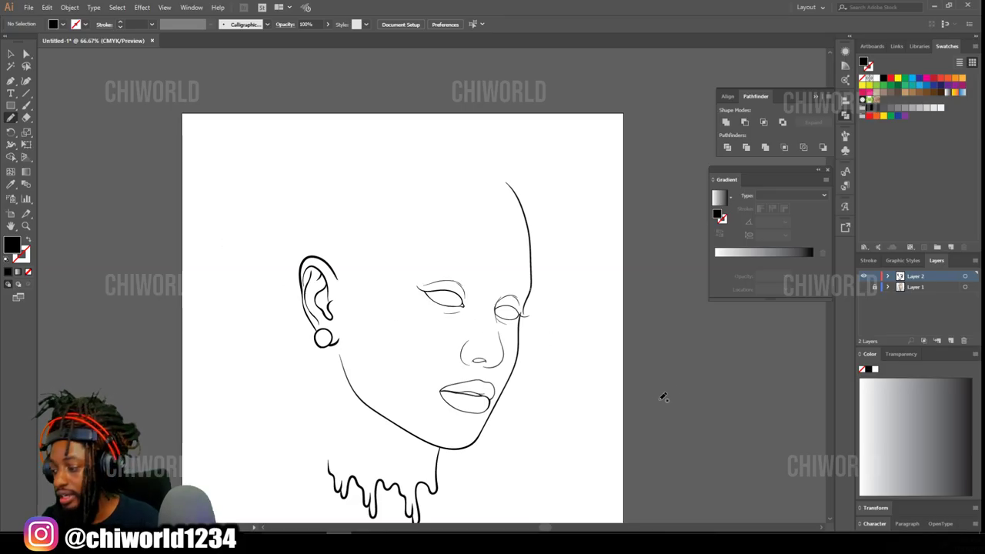
- Show the photo layer and draw the nearer eye's iris as a black filled shape with the Pencil tool
scroll(628, 379, down, 2)
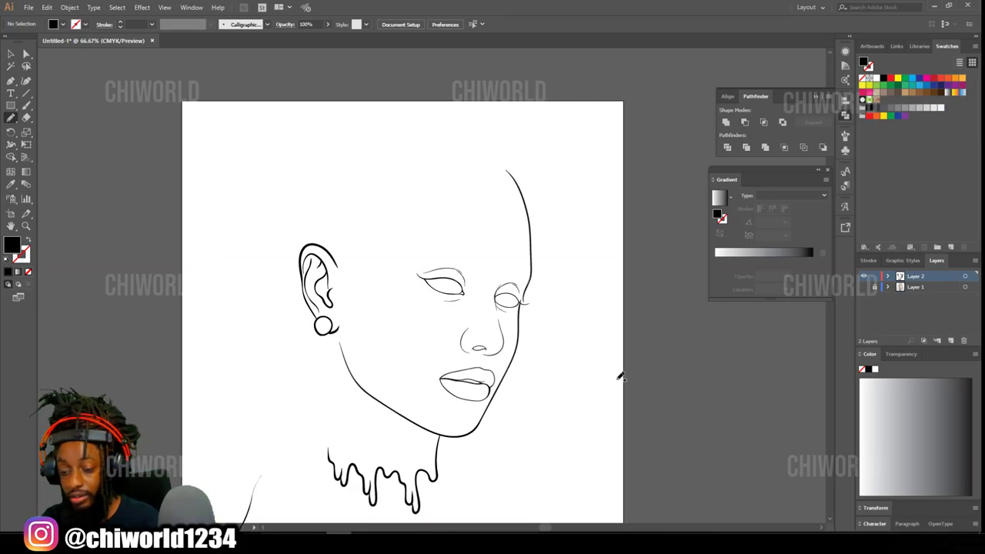
click(863, 287)
scroll(641, 341, up, 3)
scroll(640, 341, up, 10)
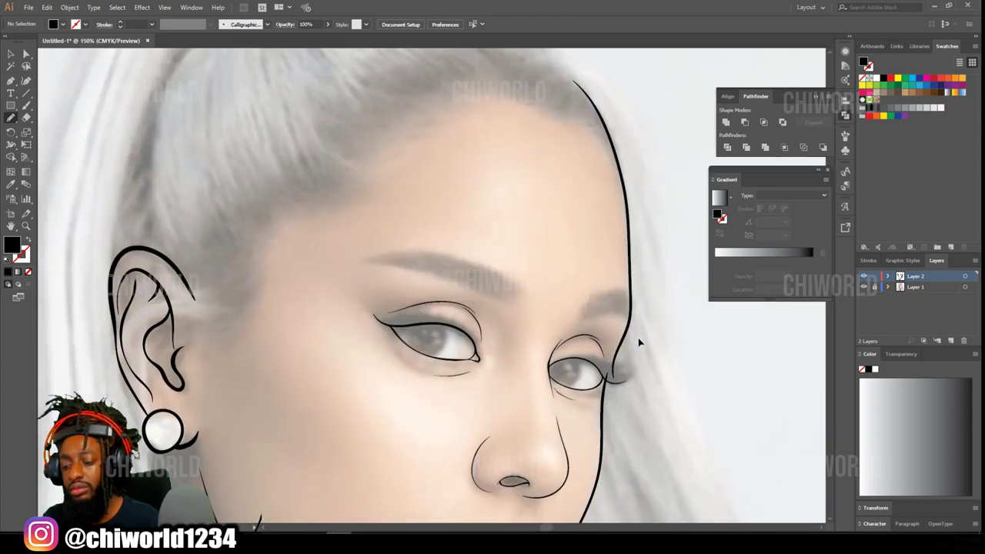
scroll(618, 342, up, 2)
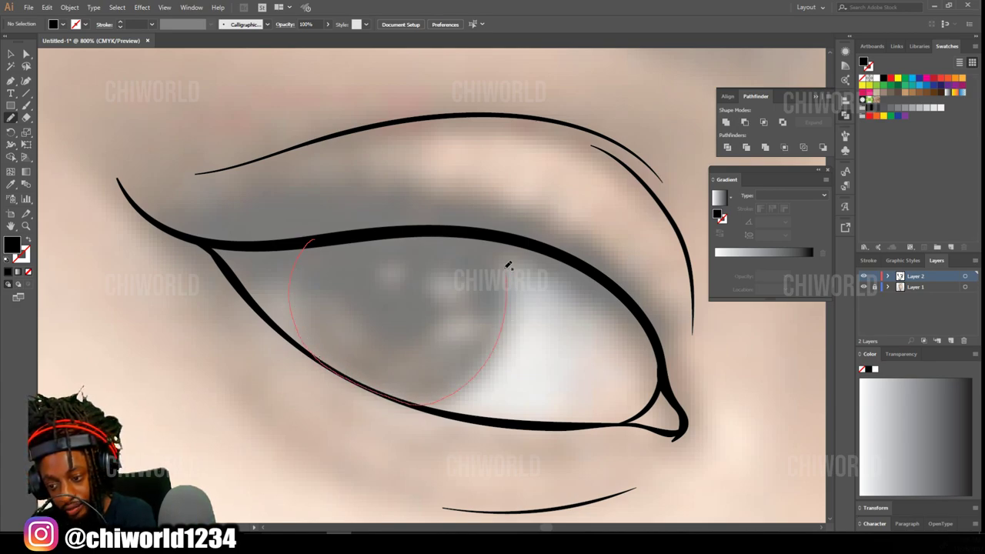
mouse_move(496, 236)
mouse_down()
mouse_move(403, 227)
mouse_move(323, 239)
mouse_up()
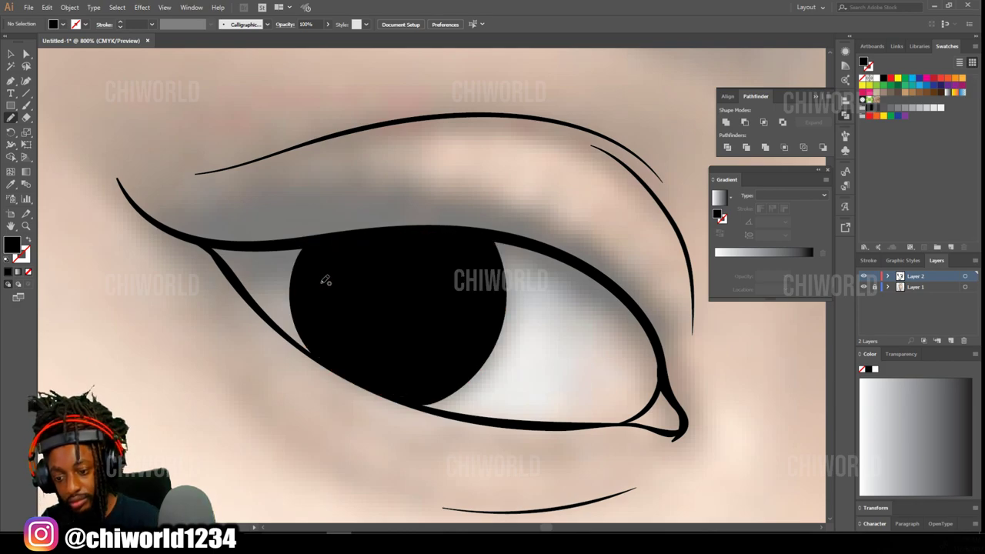
- Draw the farther eye's iris as a black filled shape bounded by its eyelid lines
scroll(551, 377, down, 3)
scroll(655, 387, up, 2)
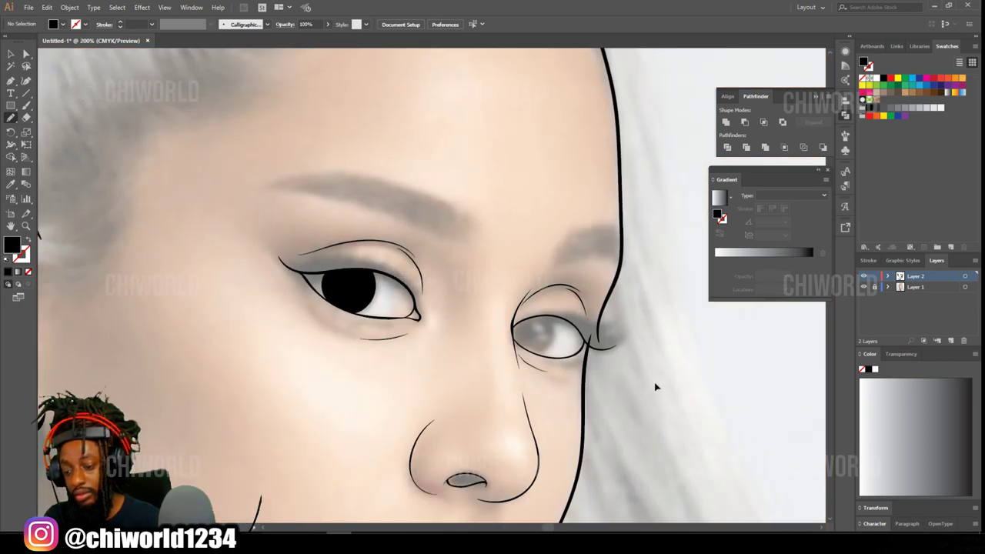
scroll(659, 378, up, 4)
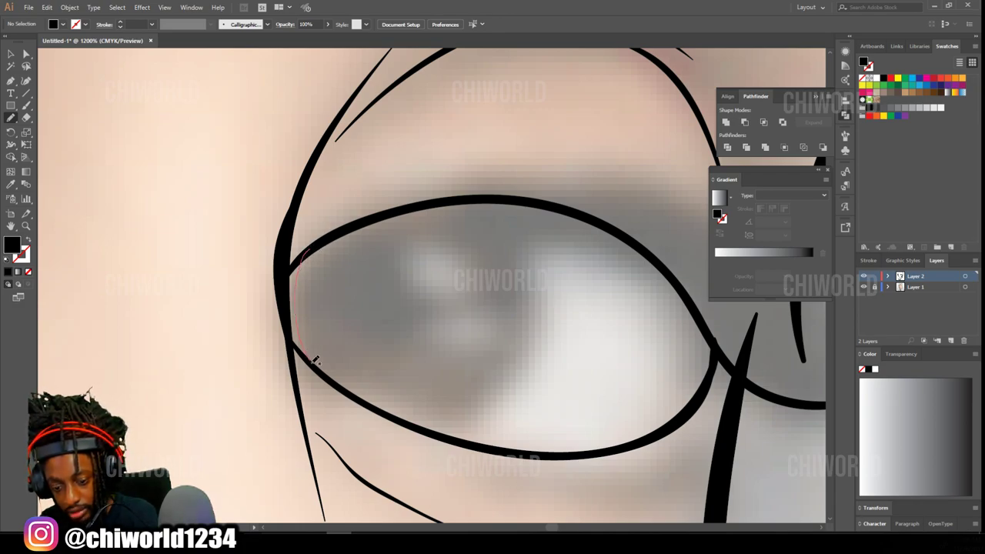
mouse_move(315, 360)
mouse_down()
mouse_move(348, 392)
mouse_move(440, 428)
mouse_up()
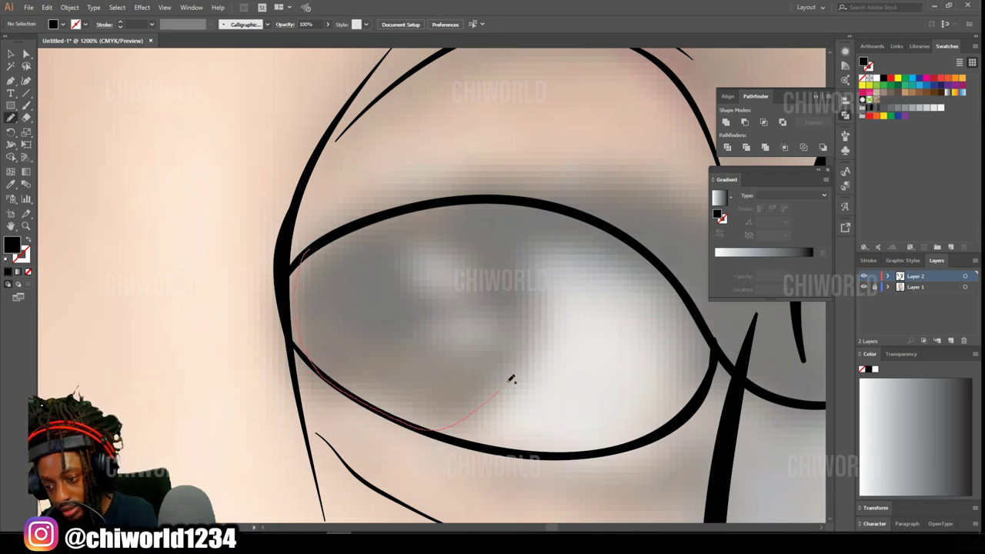
mouse_move(514, 202)
mouse_down()
mouse_move(481, 197)
mouse_move(354, 229)
mouse_move(295, 287)
mouse_up()
- Draw the hair on the head as a black filled shape from the ear along the hairline and back over the crown
scroll(374, 505, down, 10)
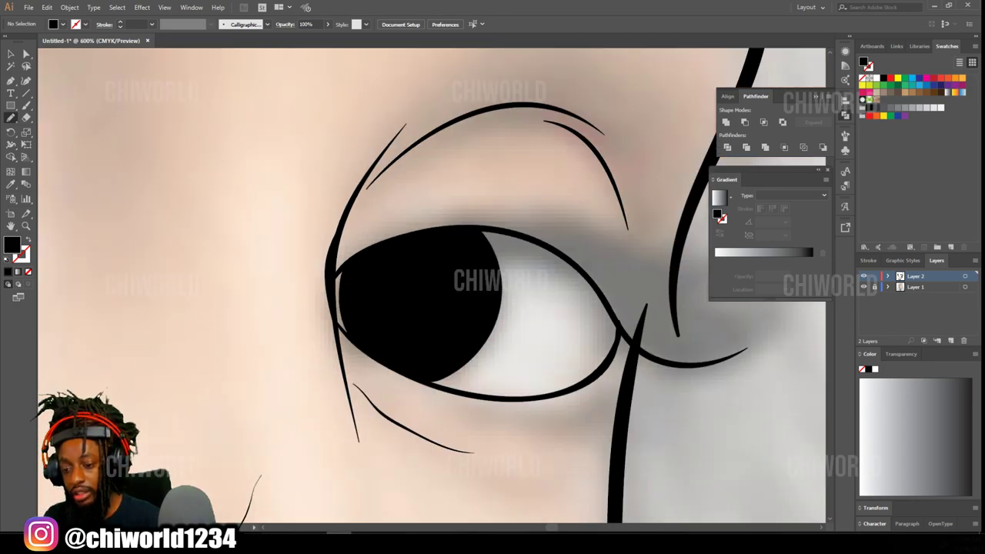
scroll(375, 505, up, 4)
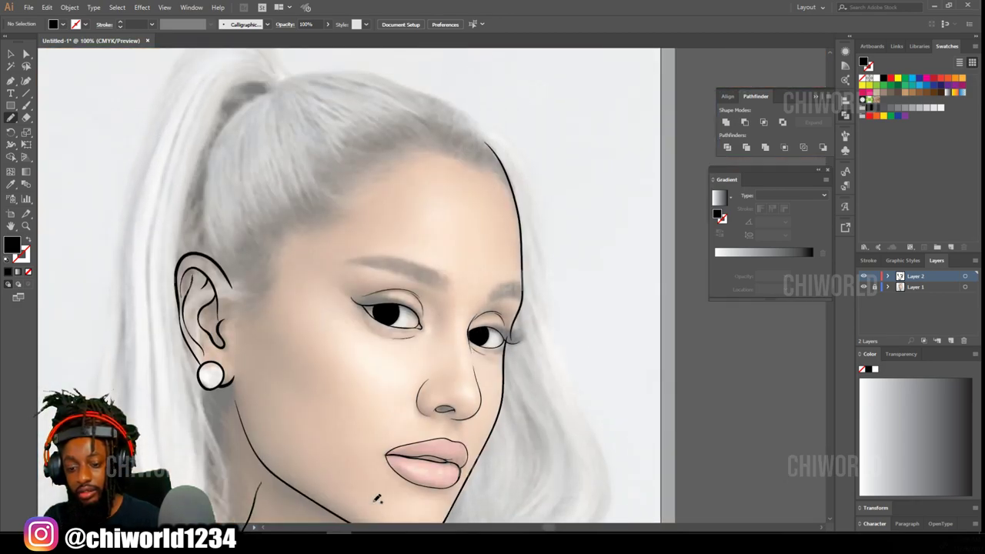
scroll(375, 504, up, 5)
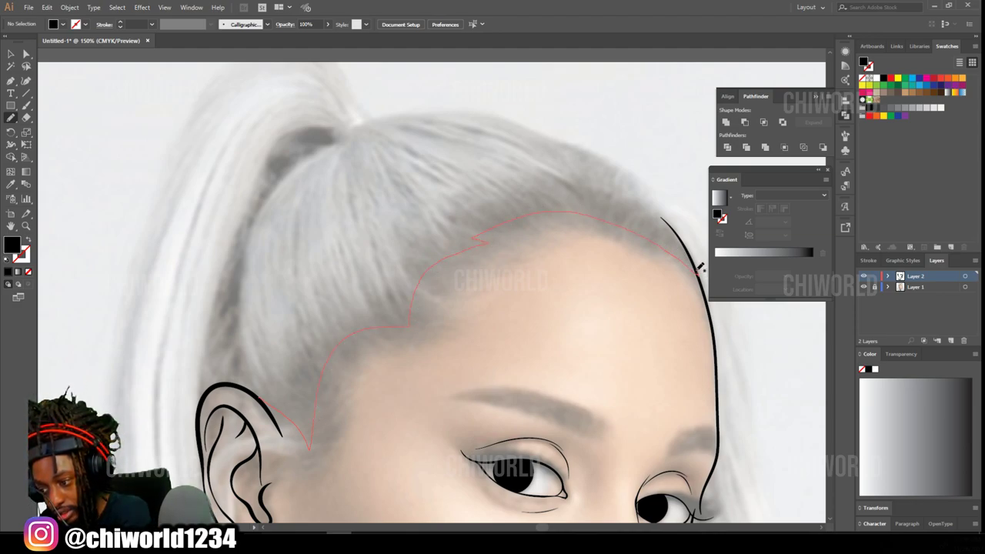
mouse_move(698, 269)
mouse_down()
mouse_move(673, 218)
mouse_move(623, 173)
mouse_up()
mouse_move(571, 140)
mouse_down()
mouse_move(425, 104)
mouse_move(380, 104)
mouse_move(310, 129)
mouse_move(268, 165)
mouse_move(233, 217)
mouse_move(212, 305)
mouse_up()
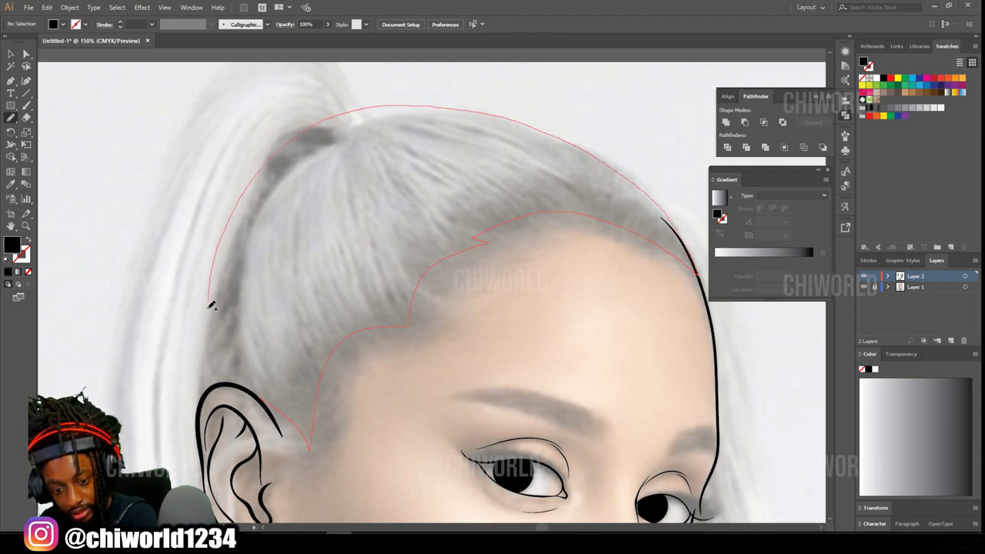
drag(223, 378, 259, 397)
- Draw the ponytail as a black filled shape from above the crown down to a point and back up behind the ear
key(ctrl+minus)
key(ctrl+minus)
key(ctrl+minus)
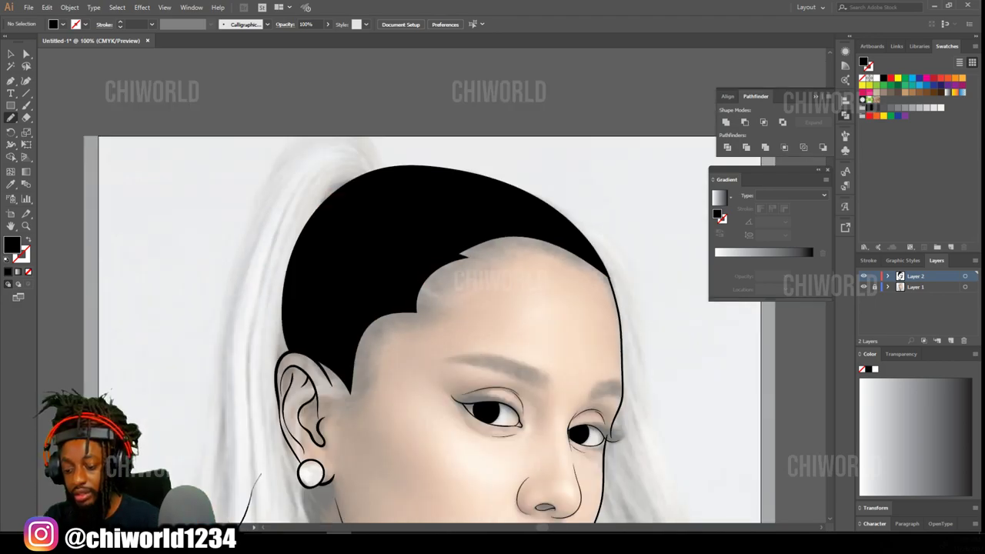
key(ctrl+plus)
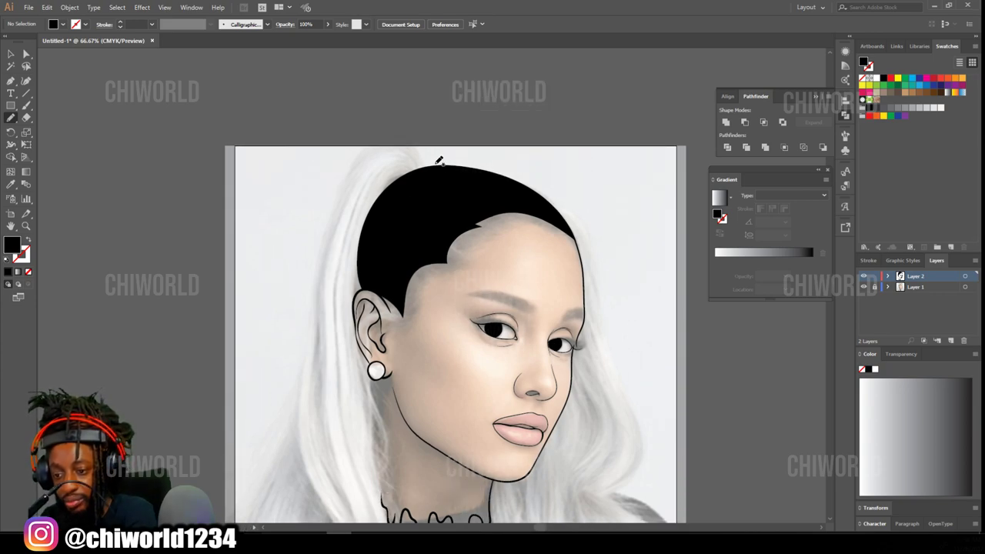
mouse_move(435, 127)
mouse_down()
mouse_move(376, 128)
mouse_move(346, 158)
mouse_move(319, 222)
mouse_move(306, 366)
mouse_move(284, 427)
mouse_move(297, 465)
mouse_move(328, 504)
mouse_move(355, 423)
mouse_move(358, 350)
mouse_up()
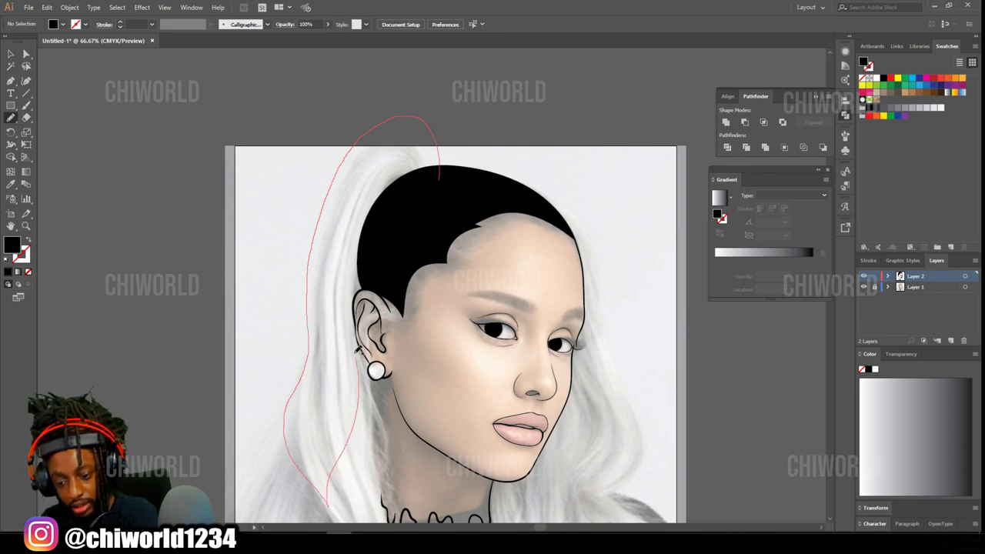
mouse_move(353, 290)
mouse_down()
mouse_move(403, 260)
mouse_move(411, 232)
mouse_up()
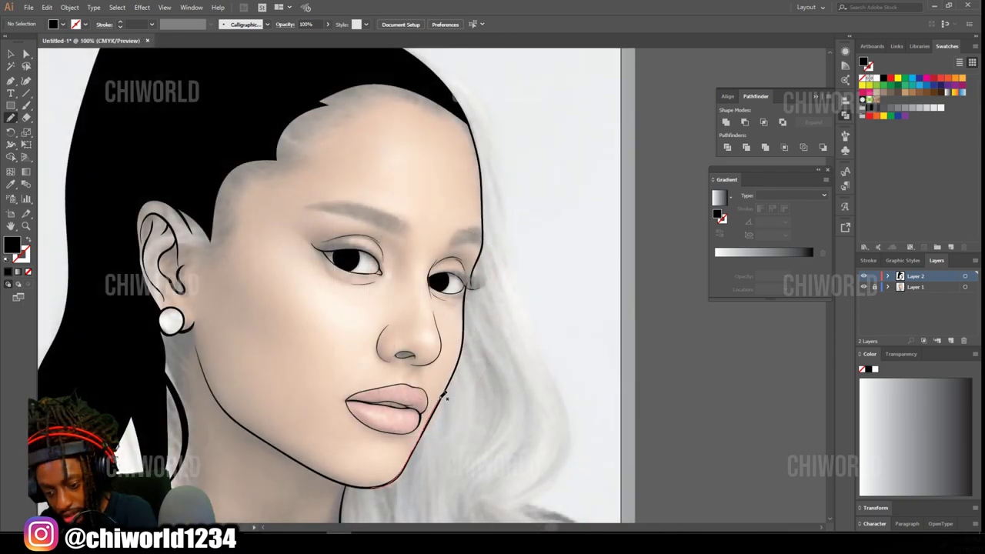
- Draw the hair beyond the far side of the face as a black filled shape from forehead to chin
drag(464, 347, 465, 333)
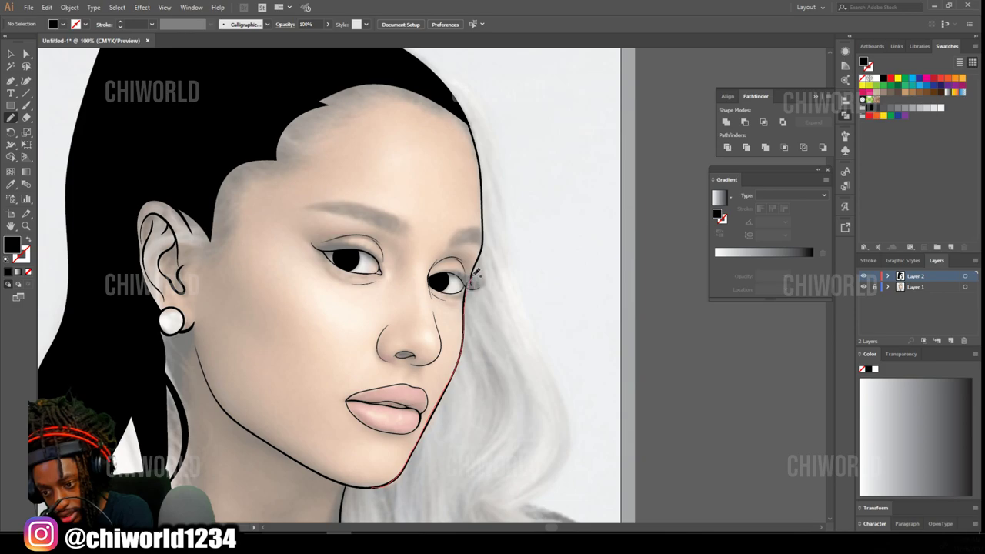
mouse_move(485, 164)
mouse_down()
mouse_move(497, 240)
mouse_move(559, 380)
mouse_move(570, 446)
mouse_move(543, 489)
mouse_move(483, 509)
mouse_move(413, 503)
mouse_up()
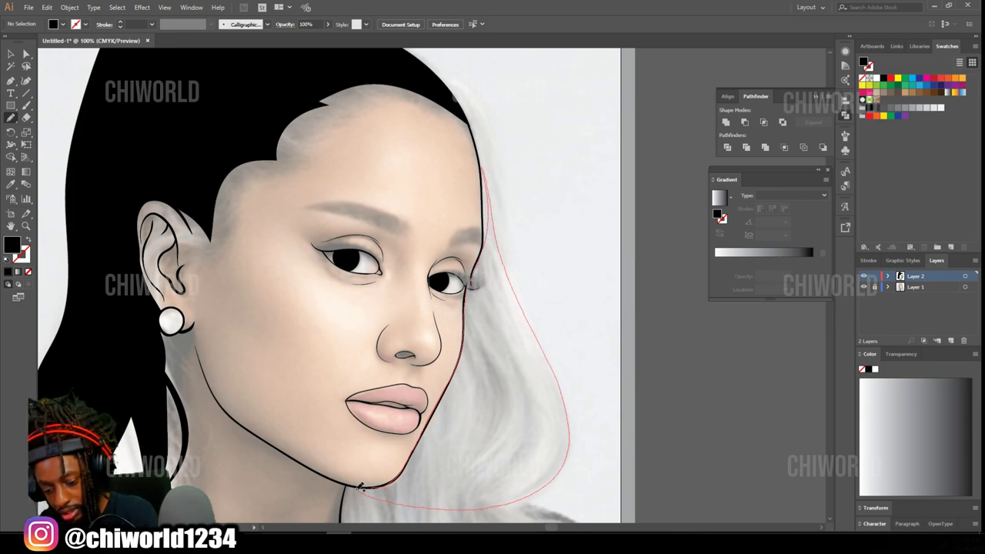
drag(360, 488, 358, 488)
- Hide the photo layer to examine the line art and black shapes on their own, and show it again
key(ctrl+minus)
key(ctrl+minus)
key(ctrl+minus)
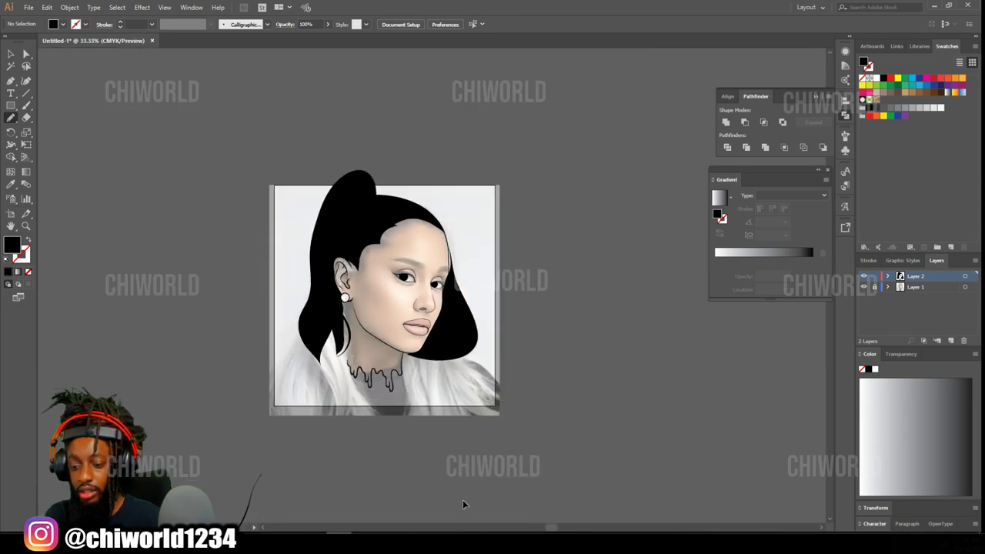
click(864, 287)
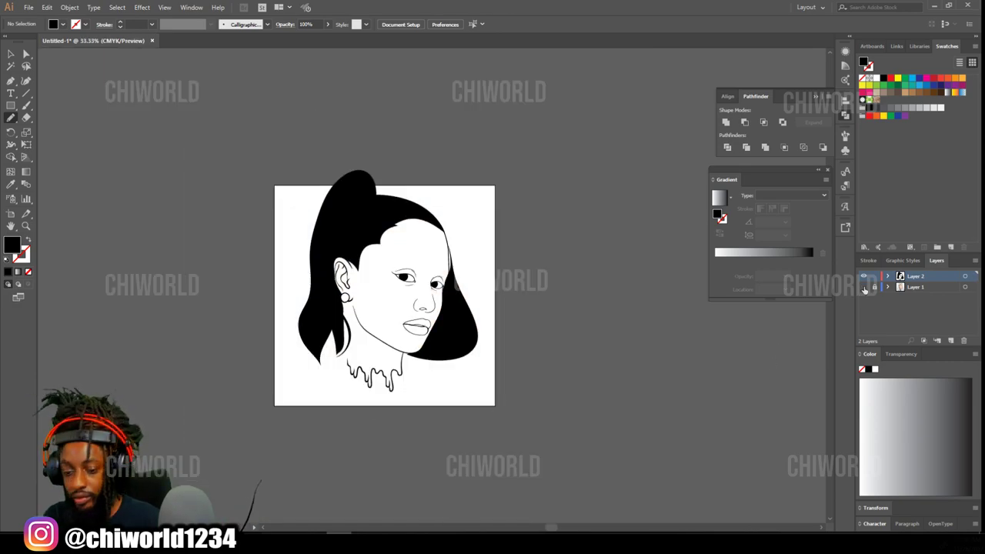
key(ctrl+plus)
key(ctrl+plus)
click(863, 287)
- Draw both eyebrows as black filled shapes over the photo's eyebrows with the Pencil tool
key(ctrl+plus)
key(ctrl+plus)
key(ctrl+plus)
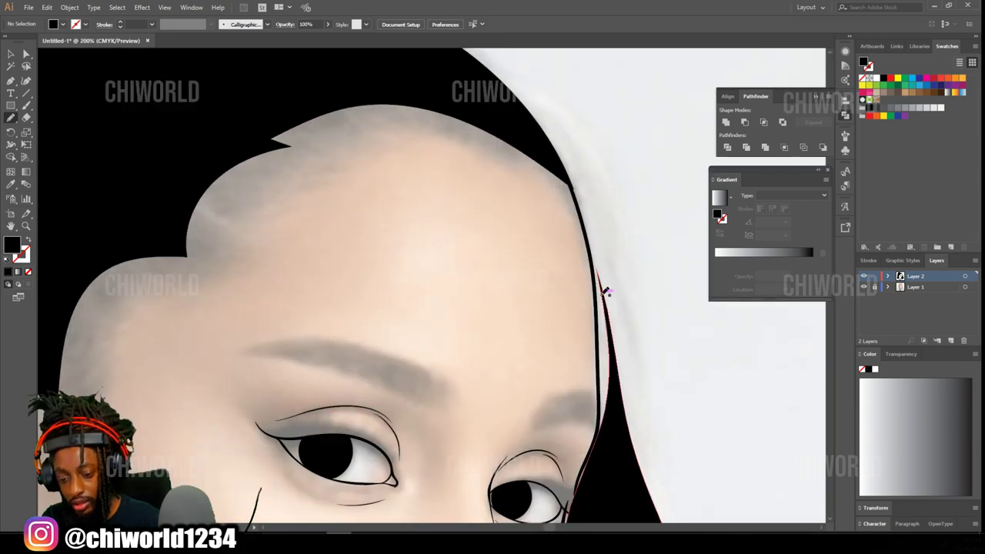
mouse_move(295, 277)
mouse_down()
mouse_move(406, 289)
mouse_move(309, 268)
mouse_move(260, 275)
mouse_up()
drag(548, 340, 597, 357)
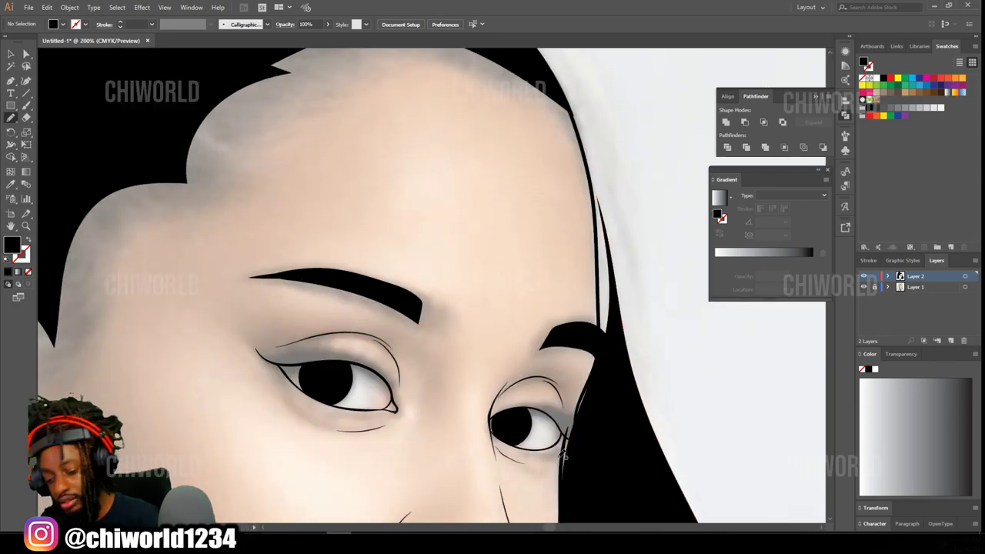
- Fill the gaps between the far edge of the face and the hair with black Pencil tool shapes beside the forehead and eye
key(ctrl+minus)
key(ctrl+minus)
key(ctrl+minus)
key(ctrl+minus)
mouse_move(560, 457)
mouse_down()
mouse_move(562, 408)
mouse_move(646, 359)
mouse_up()
key(ctrl+plus)
key(ctrl+plus)
drag(462, 346, 462, 297)
mouse_move(352, 175)
mouse_down()
mouse_move(386, 264)
mouse_move(352, 457)
mouse_move(268, 446)
mouse_move(253, 325)
mouse_move(207, 389)
mouse_move(228, 216)
mouse_move(316, 138)
mouse_move(352, 175)
mouse_up()
- Draw the far side hair's wavy, pointed ends below the chin as a black filled shape
key(ctrl+minus)
key(ctrl+minus)
key(ctrl+minus)
scroll(554, 351, right, 3)
key(ctrl+plus)
key(ctrl+plus)
key(ctrl+plus)
scroll(490, 194, down, 1)
mouse_move(469, 133)
mouse_down()
mouse_move(459, 291)
mouse_move(492, 386)
mouse_move(459, 354)
mouse_move(406, 405)
mouse_move(402, 360)
mouse_move(286, 389)
mouse_move(340, 269)
mouse_up()
- Draw a curved black filled lock beside the neck, joining the hair under the chin to the wavy ends
key(ctrl+0)
key(ctrl+plus)
key(ctrl+plus)
key(ctrl+plus)
key(ctrl+plus)
key(ctrl+plus)
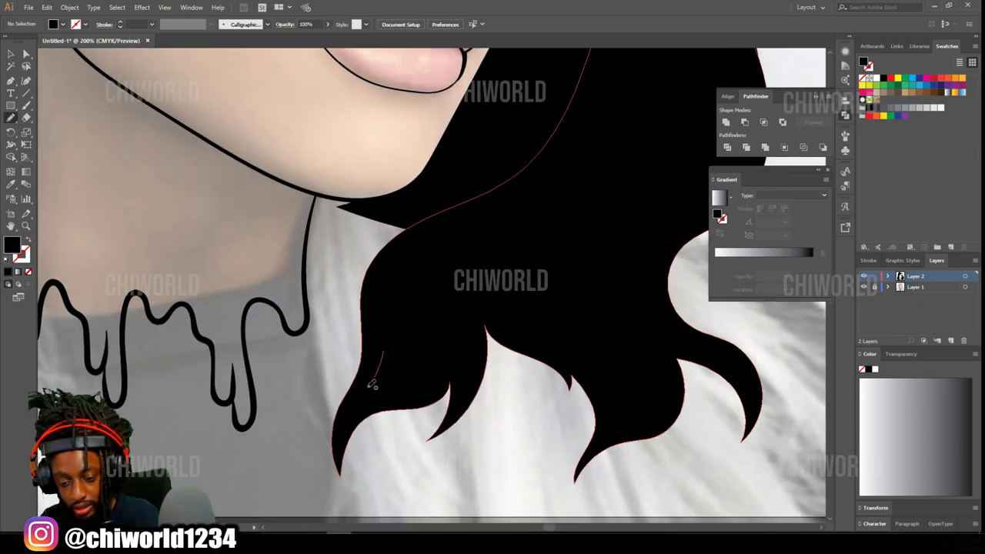
mouse_move(307, 285)
mouse_down()
mouse_move(318, 195)
mouse_move(489, 237)
mouse_move(497, 254)
mouse_up()
key(ctrl+minus)
key(ctrl+minus)
key(ctrl+minus)
key(ctrl+minus)
drag(560, 194, 518, 323)
key(ctrl+plus)
key(ctrl+plus)
key(ctrl+plus)
key(ctrl+plus)
key(ctrl+plus)
- Hide the photo layer to check the whole portrait's line art and black hair shapes, and show it again
key(ctrl+minus)
key(ctrl+minus)
key(ctrl+minus)
key(ctrl+minus)
key(ctrl+minus)
key(ctrl+minus)
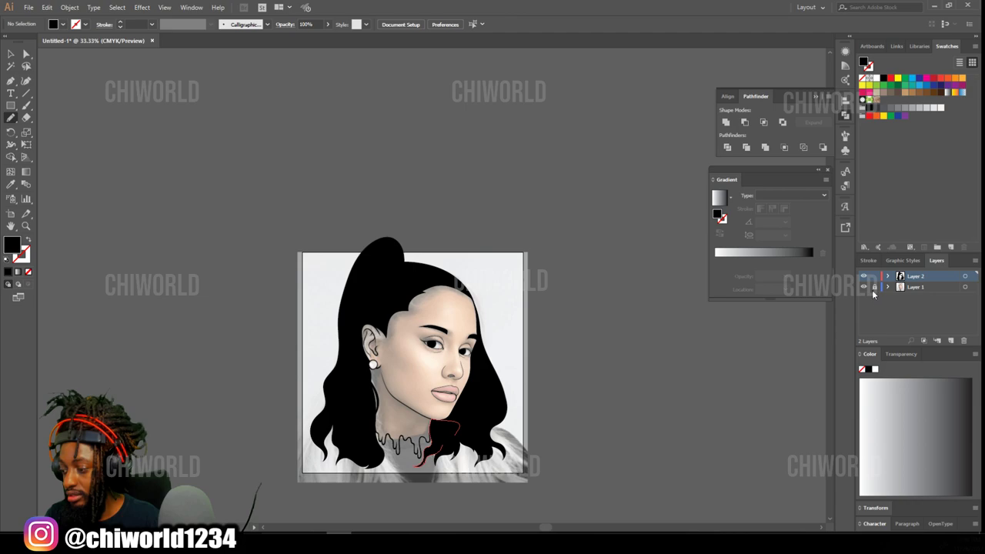
click(864, 287)
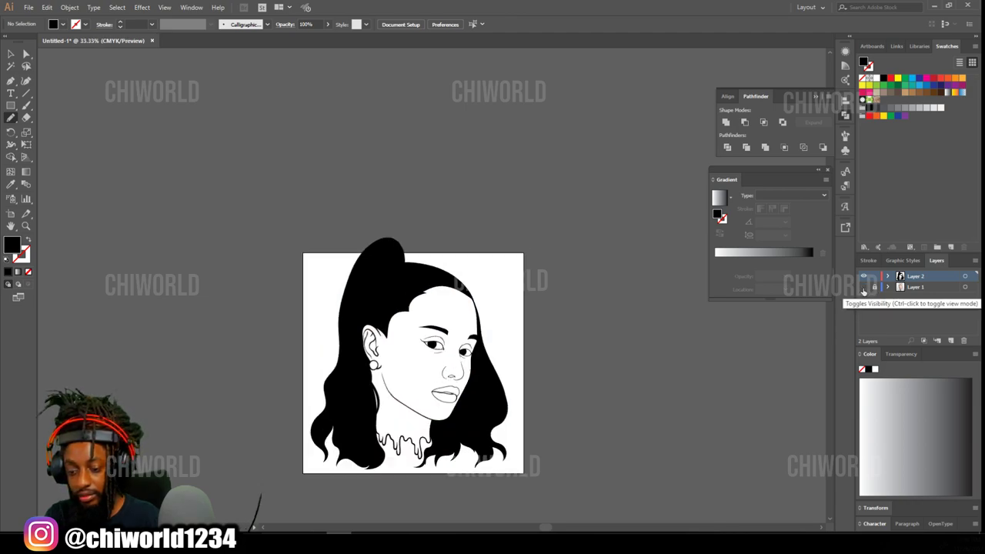
key(ctrl+plus)
click(864, 287)
- Fill the nostril with a black Pencil tool shape that follows the inside of its outline
scroll(544, 383, down, 3)
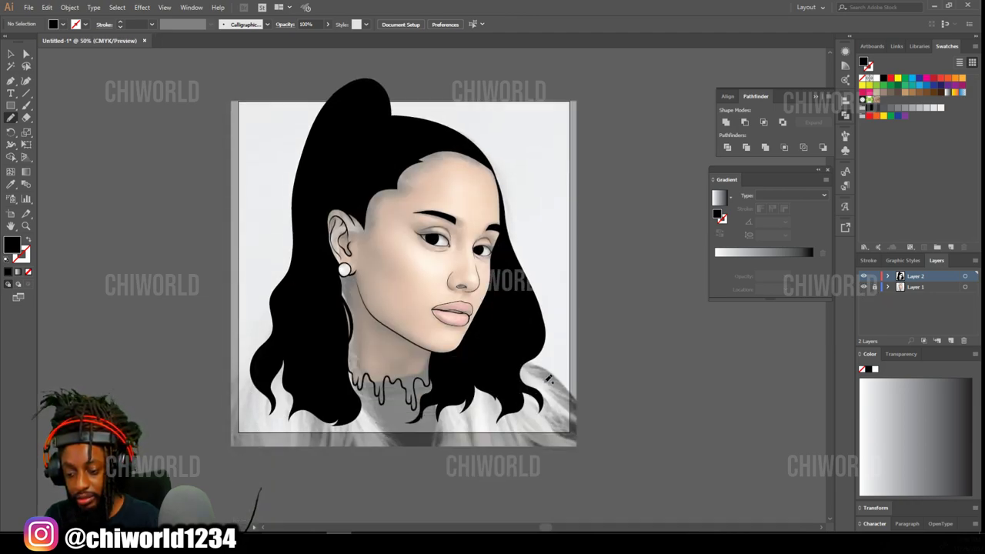
key(ctrl+plus)
key(ctrl+plus)
key(ctrl+plus)
key(ctrl+plus)
key(ctrl+plus)
key(ctrl+plus)
key(ctrl+plus)
key(ctrl+plus)
key(ctrl+plus)
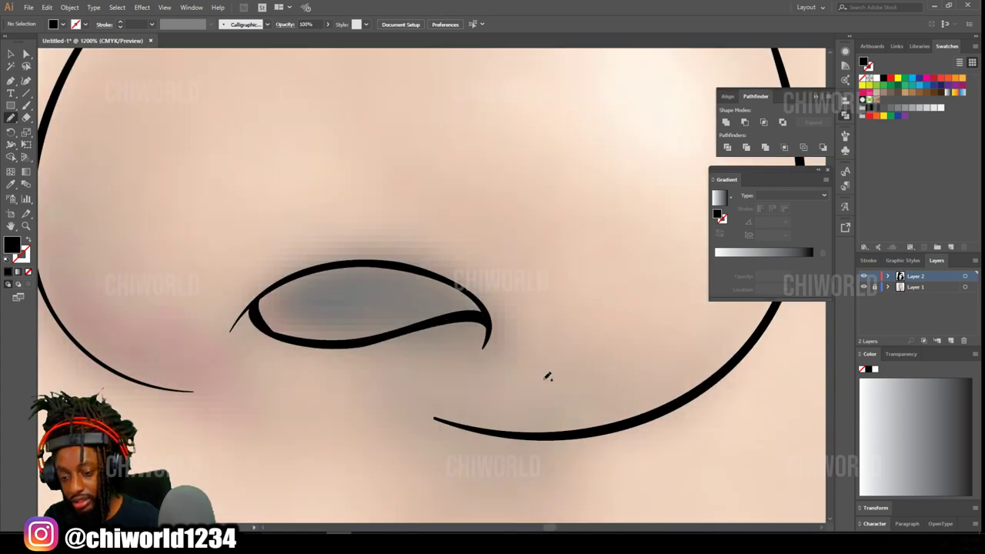
mouse_move(267, 323)
mouse_down()
mouse_move(300, 341)
mouse_move(342, 345)
mouse_move(482, 315)
mouse_up()
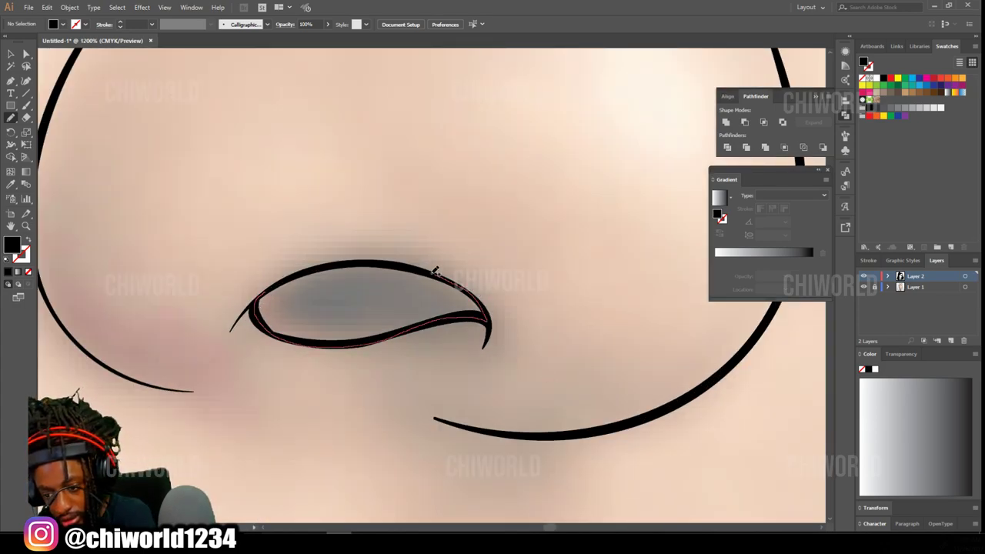
mouse_move(435, 271)
mouse_down()
mouse_move(310, 270)
mouse_move(267, 290)
mouse_move(257, 312)
mouse_up()
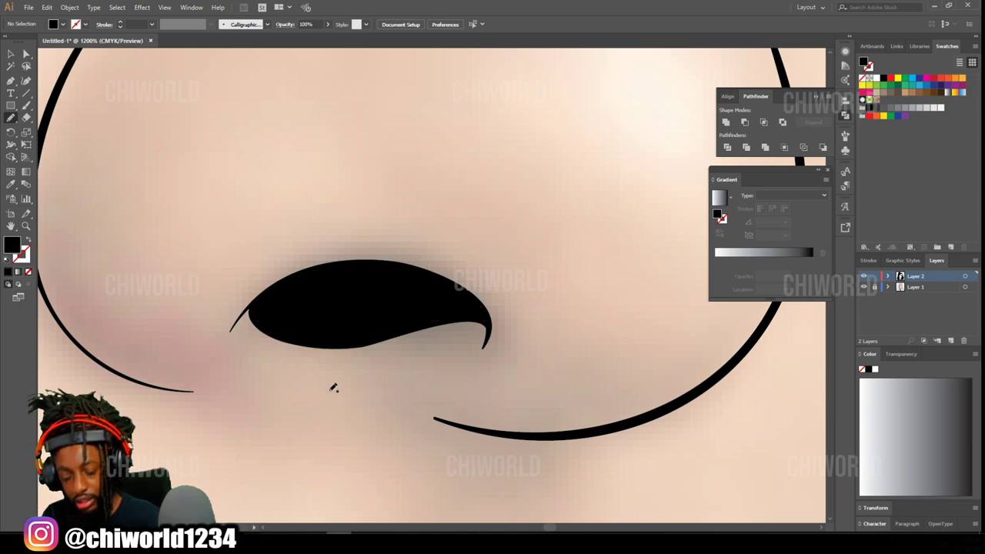
- Draw the far eye's upper lash line as a thick black filled shape with pointed lashes, and close its inner corner
key(ctrl+minus)
key(ctrl+minus)
key(ctrl+minus)
key(ctrl+minus)
key(ctrl+minus)
scroll(500, 352, up, 3)
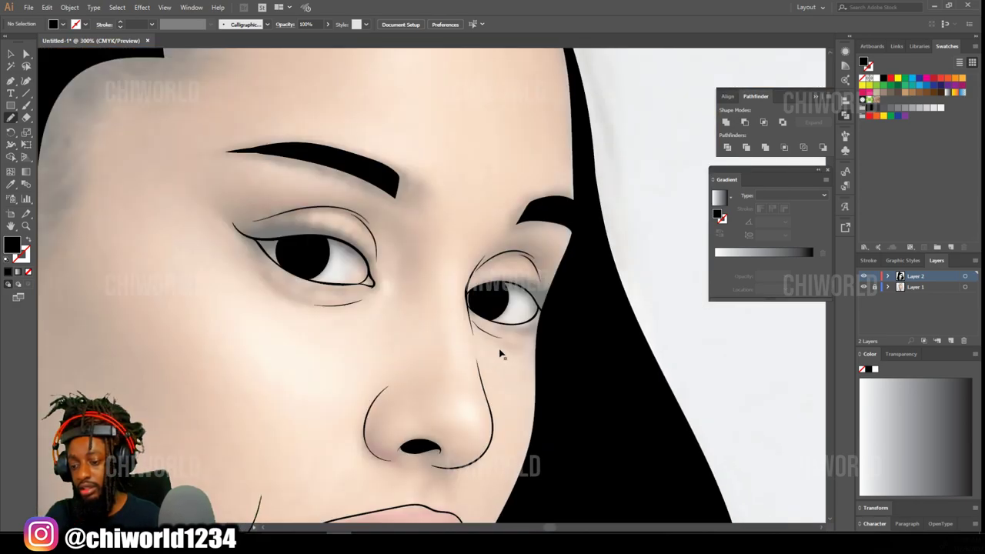
key(ctrl+plus)
key(ctrl+plus)
key(ctrl+plus)
scroll(500, 352, right, 4)
key(ctrl+plus)
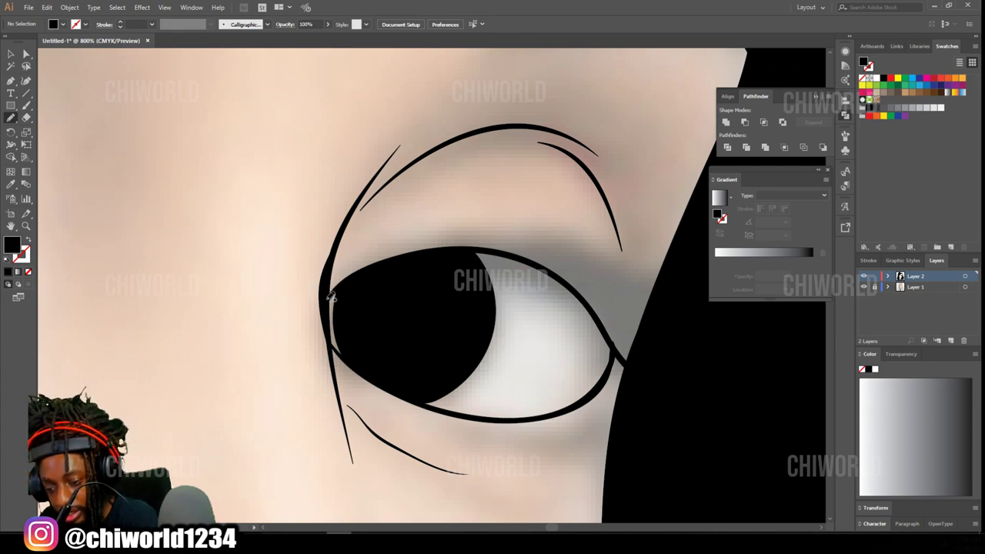
mouse_move(331, 296)
mouse_down()
mouse_move(448, 266)
mouse_move(501, 276)
mouse_up()
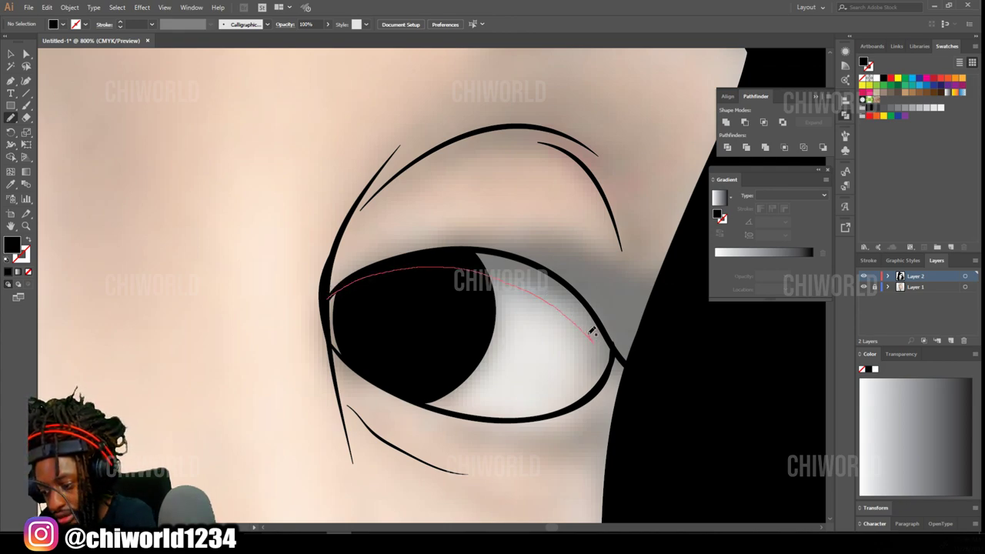
mouse_move(619, 358)
mouse_down()
mouse_move(673, 377)
mouse_move(639, 359)
mouse_move(698, 360)
mouse_move(676, 346)
mouse_move(703, 342)
mouse_move(651, 303)
mouse_up()
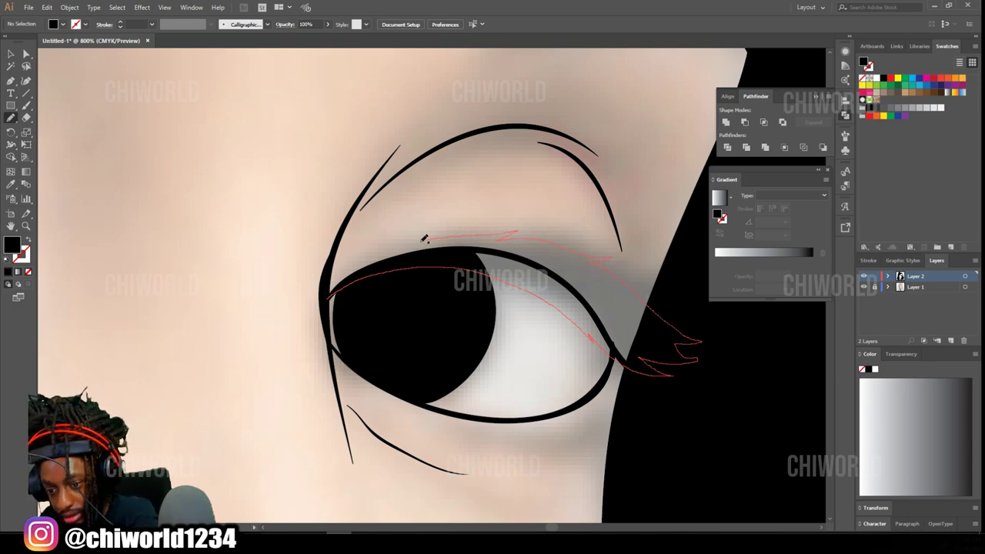
drag(327, 298, 328, 299)
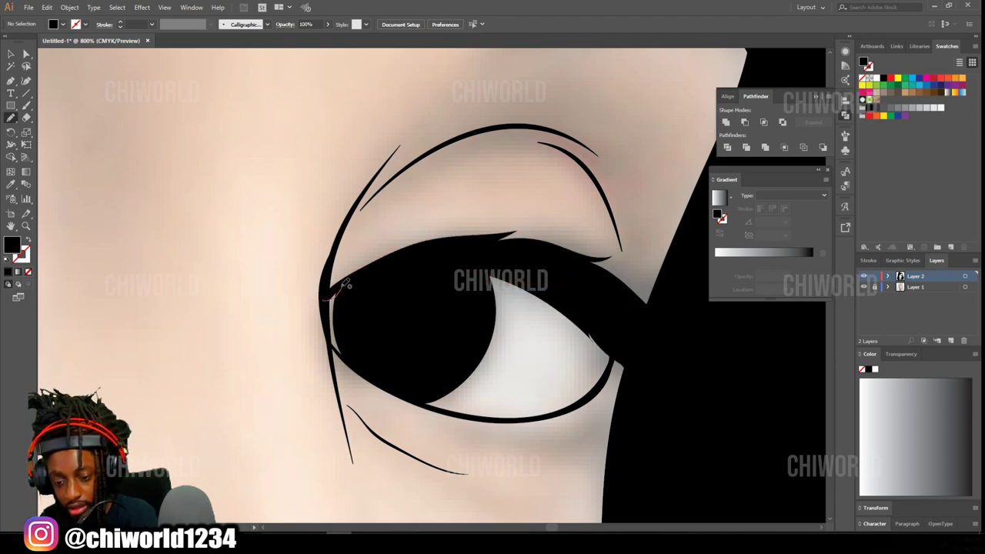
- Draw spiky black filled hair strands along the hairline from the temple in front of the ear up to the forehead
scroll(333, 428, down, 6)
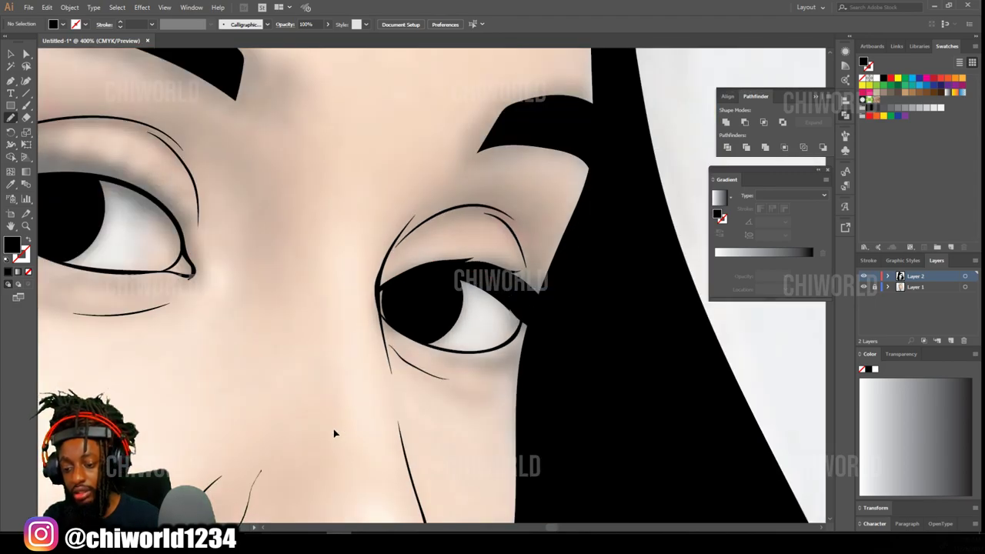
scroll(302, 393, up, 3)
scroll(304, 395, up, 2)
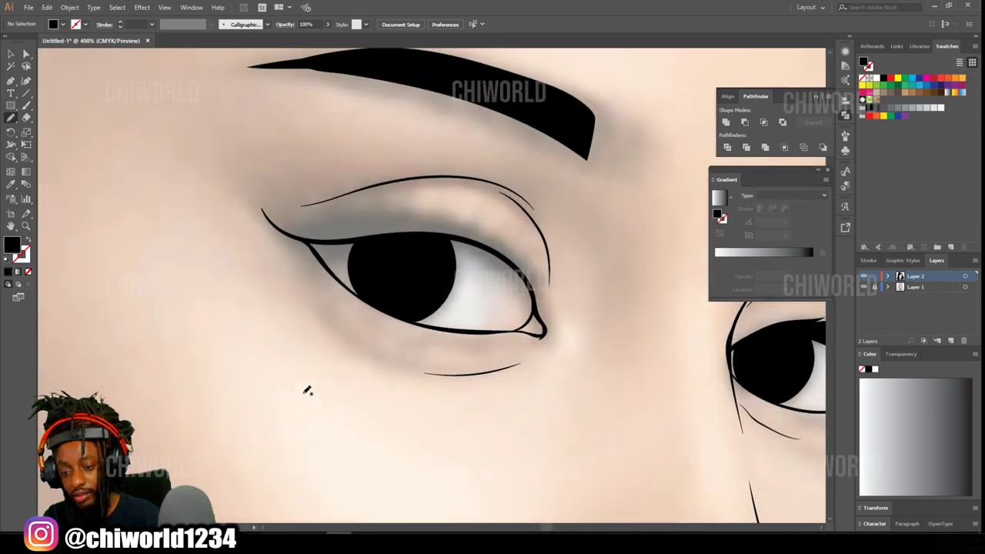
scroll(305, 376, up, 2)
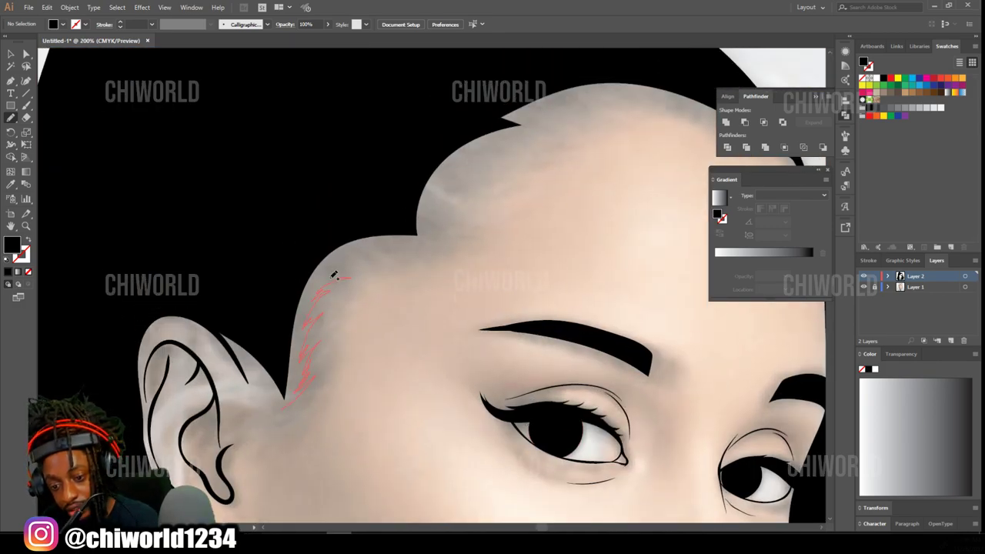
drag(381, 253, 383, 250)
mouse_move(315, 268)
mouse_down()
mouse_move(451, 239)
mouse_move(477, 187)
mouse_up()
mouse_move(411, 205)
mouse_down()
mouse_move(464, 180)
mouse_move(493, 142)
mouse_up()
mouse_move(471, 147)
mouse_down()
mouse_move(569, 132)
mouse_move(526, 125)
mouse_up()
drag(504, 123, 565, 114)
- Continue the spiky black hair strands along the top of the forehead to the far side of the hairline
scroll(468, 293, up, 4)
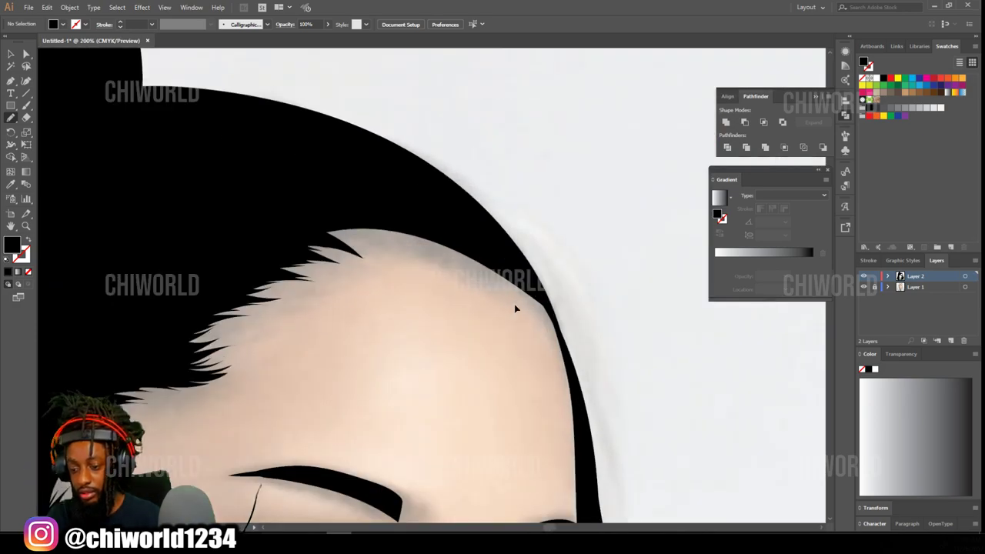
scroll(501, 264, up, 2)
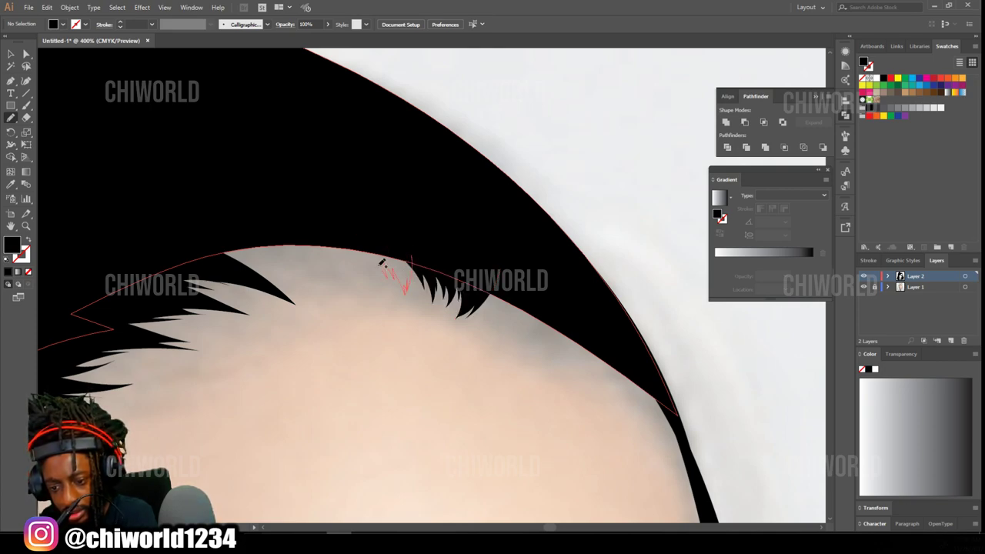
drag(381, 263, 363, 254)
mouse_move(410, 278)
mouse_down()
mouse_move(362, 270)
mouse_move(318, 241)
mouse_move(339, 268)
mouse_move(280, 235)
mouse_move(371, 259)
mouse_move(297, 217)
mouse_move(325, 266)
mouse_move(252, 238)
mouse_move(299, 276)
mouse_move(190, 233)
mouse_up()
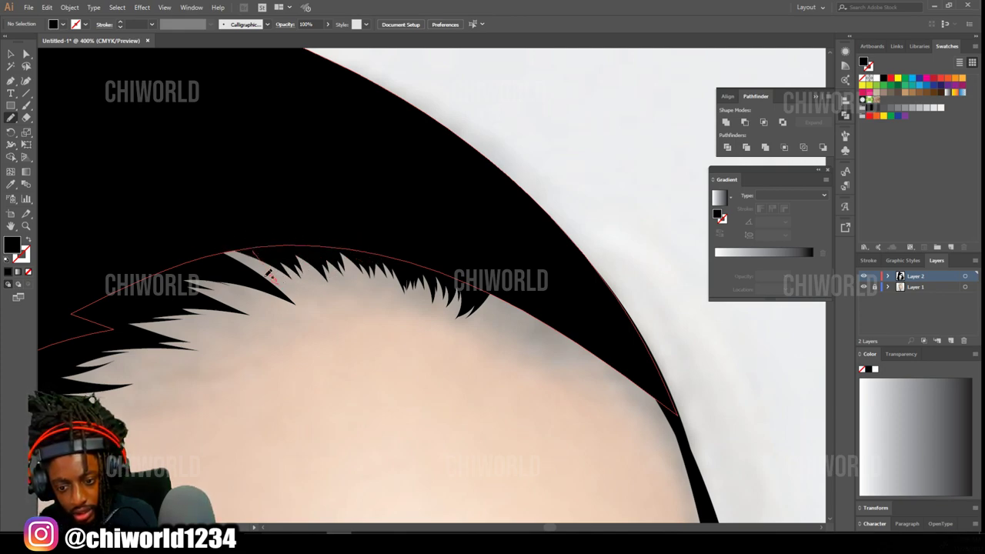
key(ctrl+z)
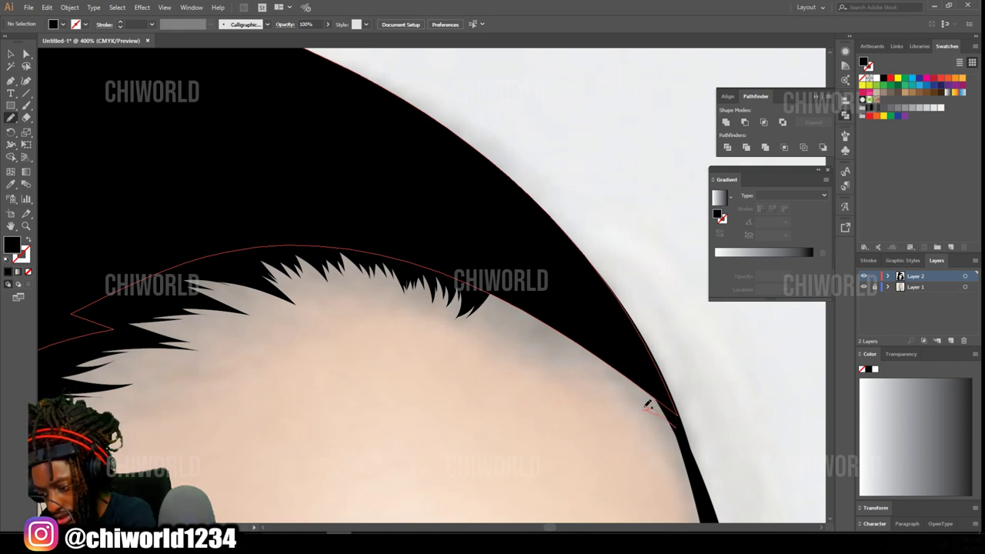
mouse_move(628, 391)
mouse_down()
mouse_move(650, 375)
mouse_move(605, 377)
mouse_move(621, 361)
mouse_move(645, 386)
mouse_move(581, 358)
mouse_move(595, 337)
mouse_move(627, 372)
mouse_move(570, 347)
mouse_move(558, 338)
mouse_move(600, 349)
mouse_move(549, 330)
mouse_move(543, 316)
mouse_move(583, 335)
mouse_move(514, 313)
mouse_move(568, 319)
mouse_move(524, 312)
mouse_up()
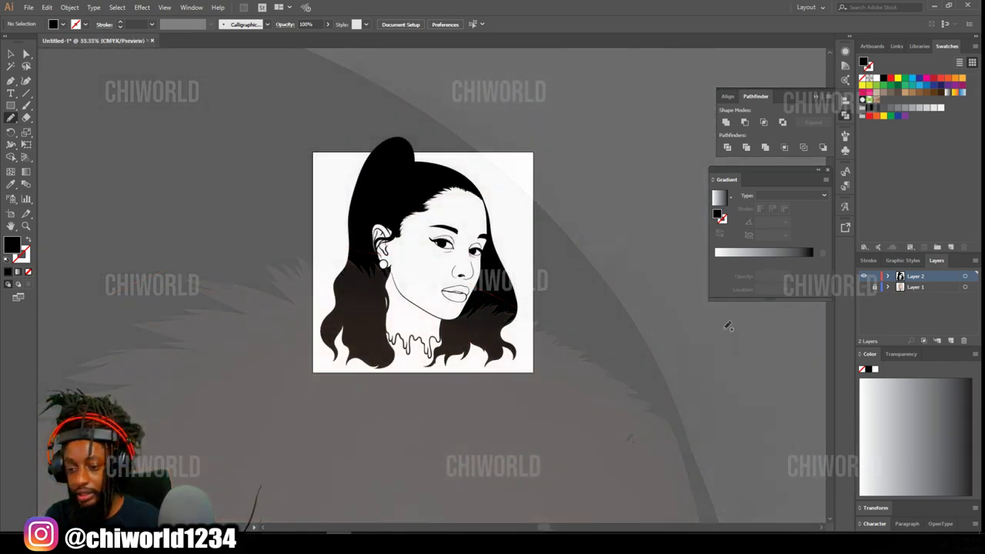
- Draw a black filled drip shape under the neck drip outline's last arch, next to the far side hair
scroll(556, 384, up, 5)
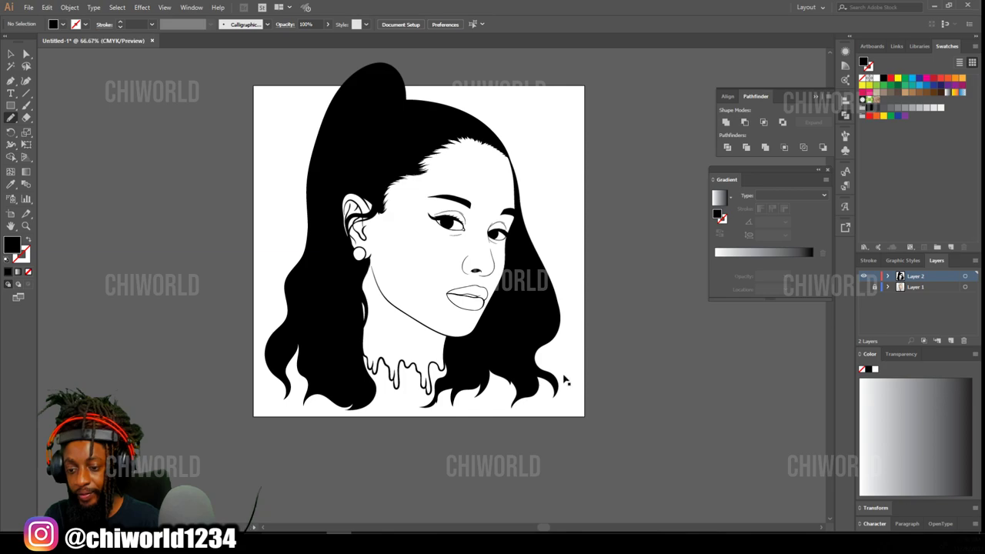
scroll(556, 384, up, 6)
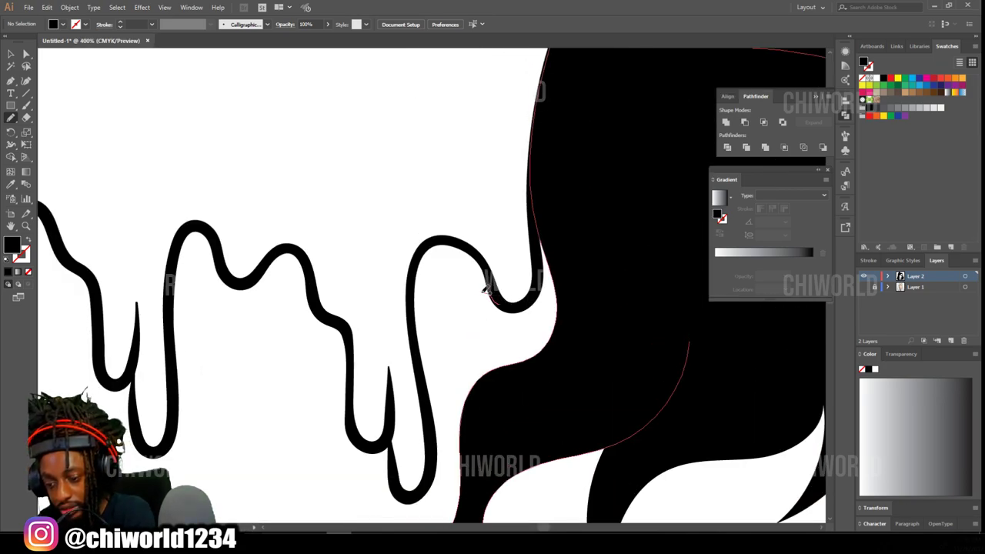
mouse_move(485, 289)
mouse_down()
mouse_move(466, 331)
mouse_move(446, 337)
mouse_move(437, 314)
mouse_move(426, 318)
mouse_move(423, 385)
mouse_move(416, 271)
mouse_up()
mouse_move(439, 240)
mouse_down()
mouse_move(477, 252)
mouse_move(502, 299)
mouse_move(530, 308)
mouse_move(497, 359)
mouse_up()
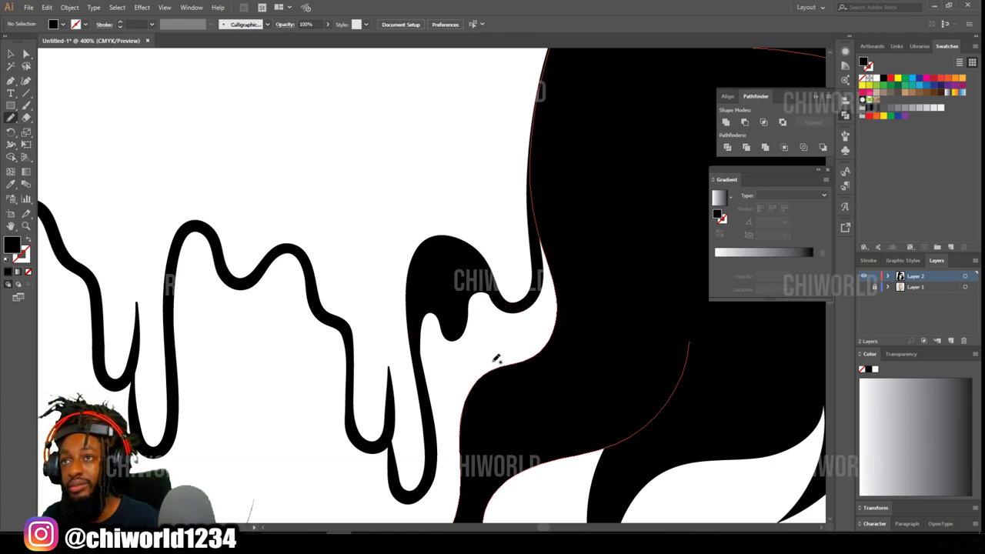
- Fill the double-arched middle section of the neck drip outline with a black shape ending in two long drips
scroll(497, 359, down, 3)
scroll(497, 359, up, 2)
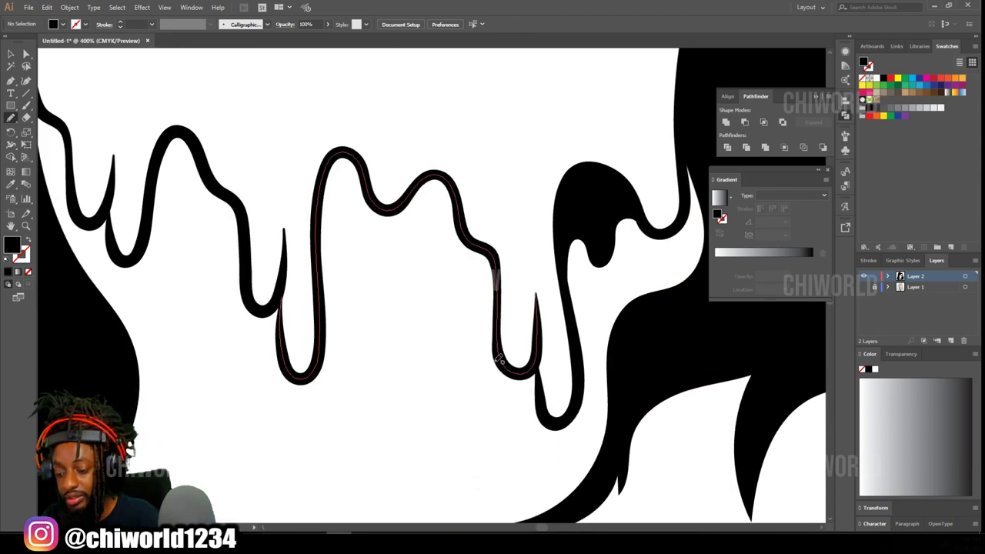
mouse_move(502, 341)
mouse_down()
mouse_move(489, 478)
mouse_move(472, 471)
mouse_move(466, 365)
mouse_move(413, 272)
mouse_move(397, 377)
mouse_move(375, 376)
mouse_move(358, 274)
mouse_move(339, 256)
mouse_move(324, 300)
mouse_move(319, 287)
mouse_move(317, 203)
mouse_move(334, 156)
mouse_move(357, 154)
mouse_move(399, 208)
mouse_up()
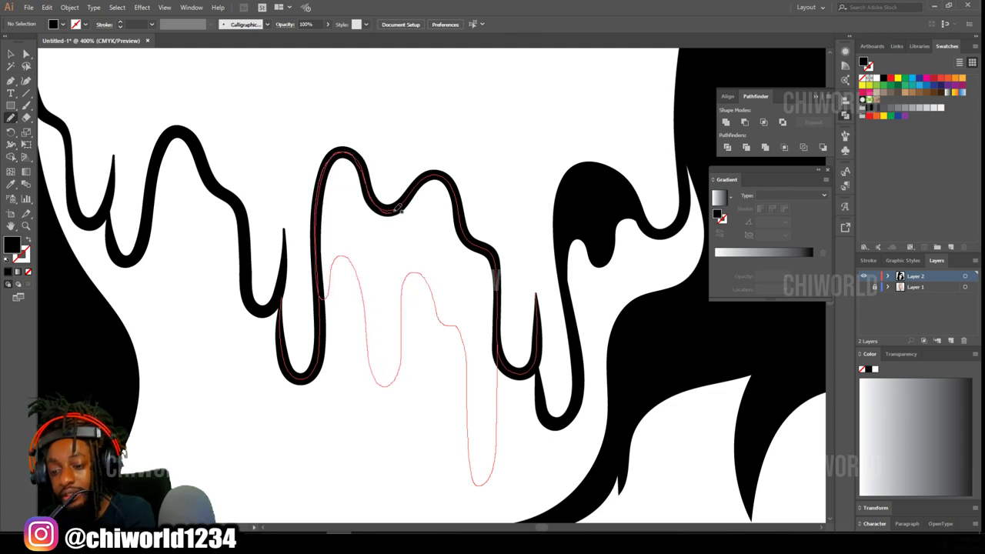
mouse_move(458, 198)
mouse_down()
mouse_move(495, 257)
mouse_move(496, 374)
mouse_up()
- Fill the remaining neck drip arches towards the near side hair with black shapes ending in rounded drips
key(ctrl+minus)
key(ctrl+minus)
key(ctrl+minus)
key(ctrl+minus)
scroll(523, 432, left, 2)
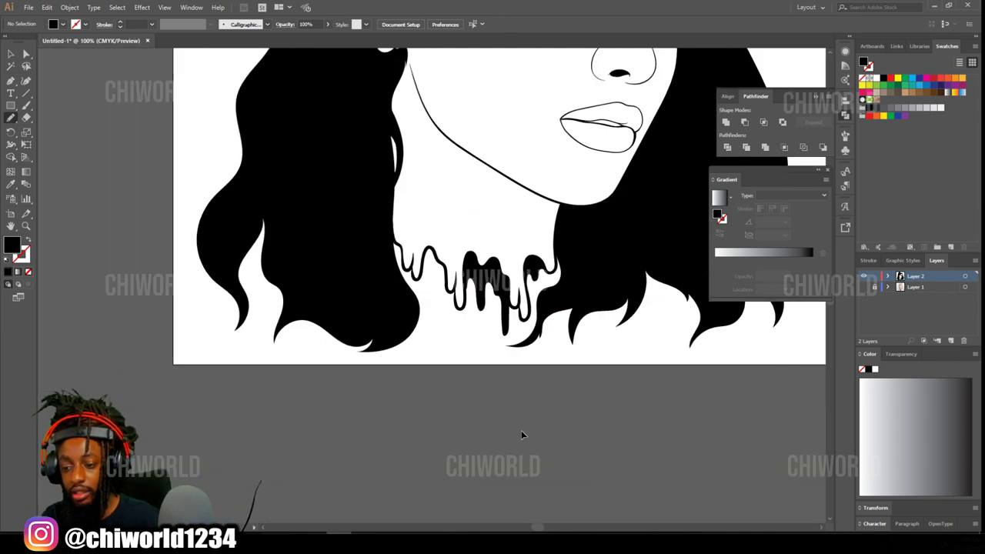
key(ctrl+plus)
key(ctrl+plus)
key(ctrl+plus)
key(ctrl+plus)
mouse_move(527, 299)
mouse_down()
mouse_move(413, 372)
mouse_move(383, 271)
mouse_move(329, 228)
mouse_move(266, 95)
mouse_move(315, 140)
mouse_move(355, 234)
mouse_move(398, 204)
mouse_move(442, 146)
mouse_move(492, 259)
mouse_move(531, 260)
mouse_up()
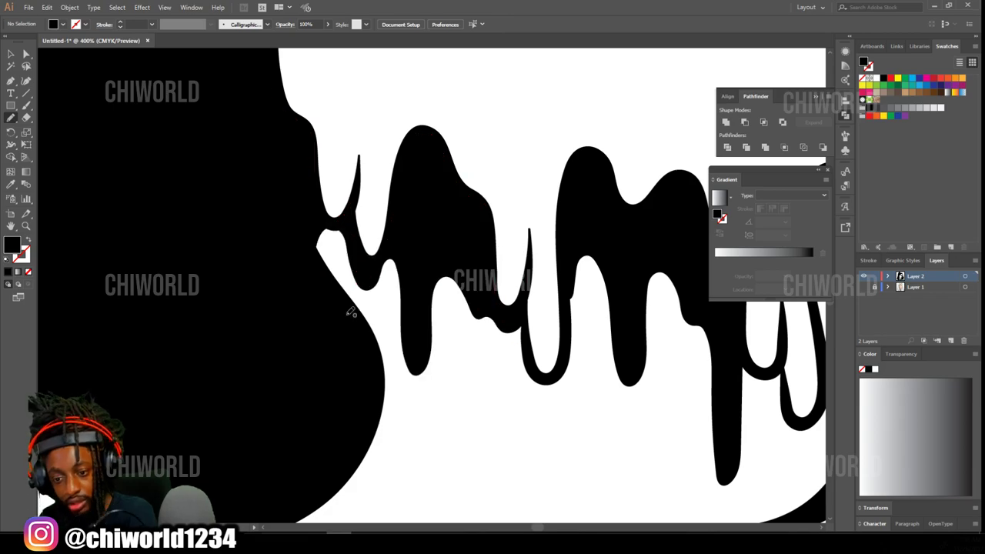
- Set the Paintbrush stroke to 0.25 pt and draw fine hair strokes over the inner end and edges of the near eyebrow
scroll(527, 501, down, 5)
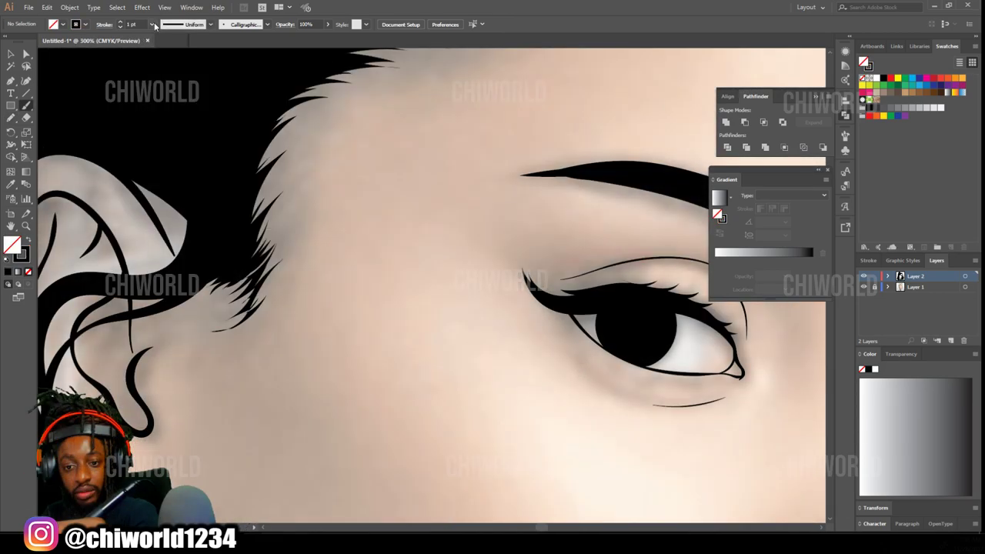
click(153, 25)
click(165, 32)
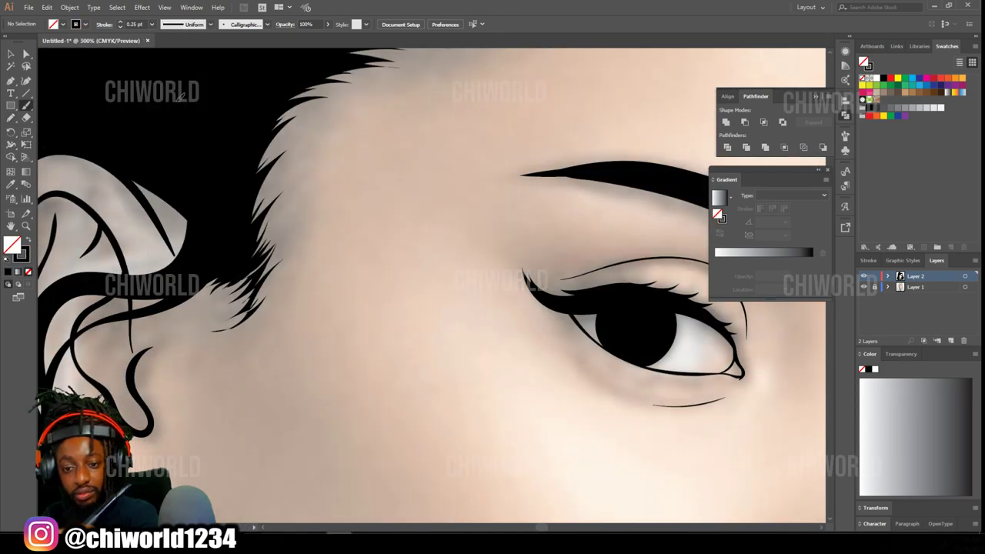
key(ctrl+minus)
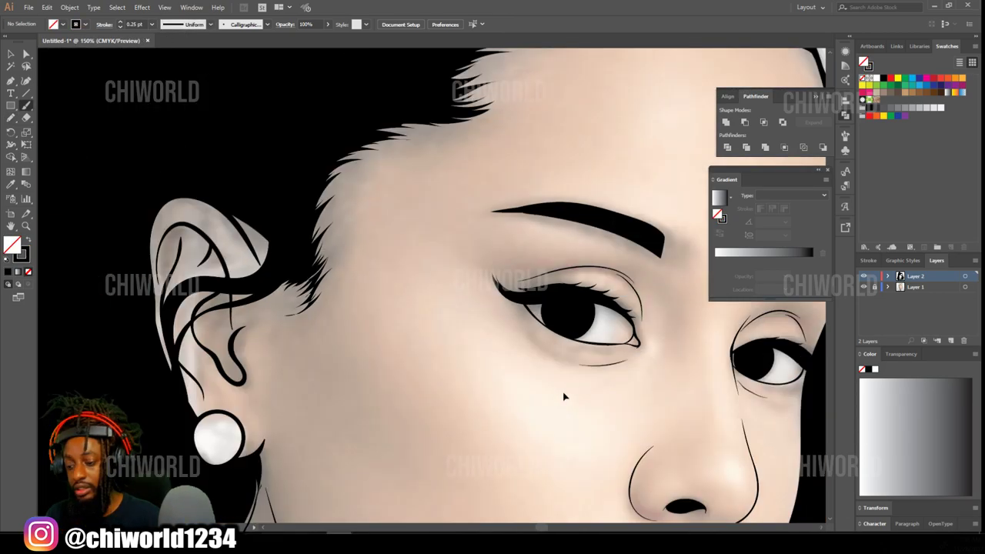
key(ctrl+minus)
scroll(565, 396, right, 3)
key(ctrl+equal)
scroll(561, 390, up, 5)
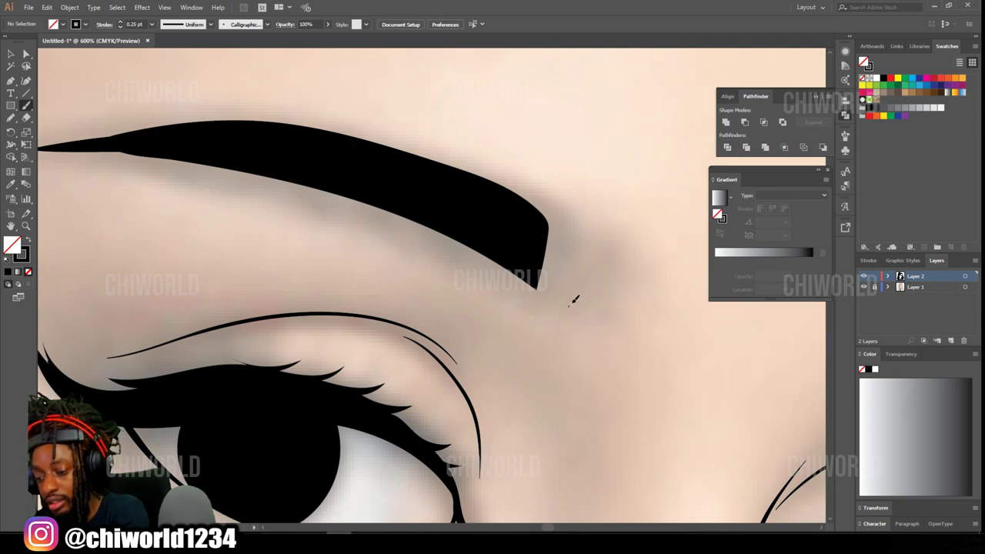
mouse_move(570, 305)
mouse_down()
mouse_move(579, 235)
mouse_move(562, 305)
mouse_up()
mouse_move(552, 220)
mouse_down()
mouse_move(554, 271)
mouse_move(544, 293)
mouse_up()
drag(574, 226, 578, 320)
drag(600, 237, 585, 321)
drag(561, 214, 572, 309)
mouse_move(548, 207)
mouse_down()
mouse_move(569, 310)
mouse_move(562, 300)
mouse_up()
drag(547, 231, 554, 300)
drag(541, 207, 562, 304)
drag(525, 191, 564, 293)
drag(548, 224, 551, 302)
drag(541, 230, 547, 299)
drag(523, 196, 566, 272)
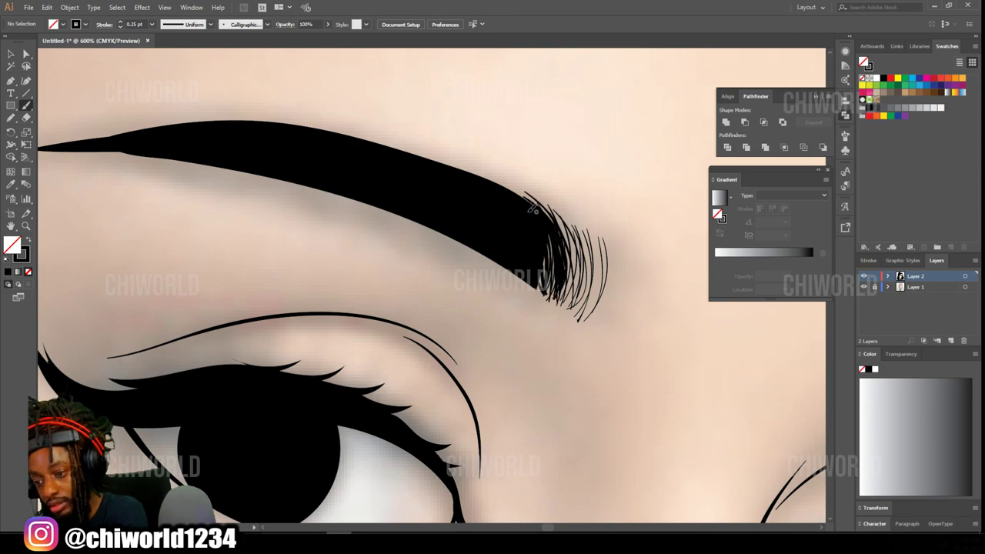
drag(505, 183, 538, 215)
drag(552, 258, 529, 295)
mouse_move(379, 298)
mouse_down()
mouse_move(376, 356)
mouse_move(364, 352)
mouse_up()
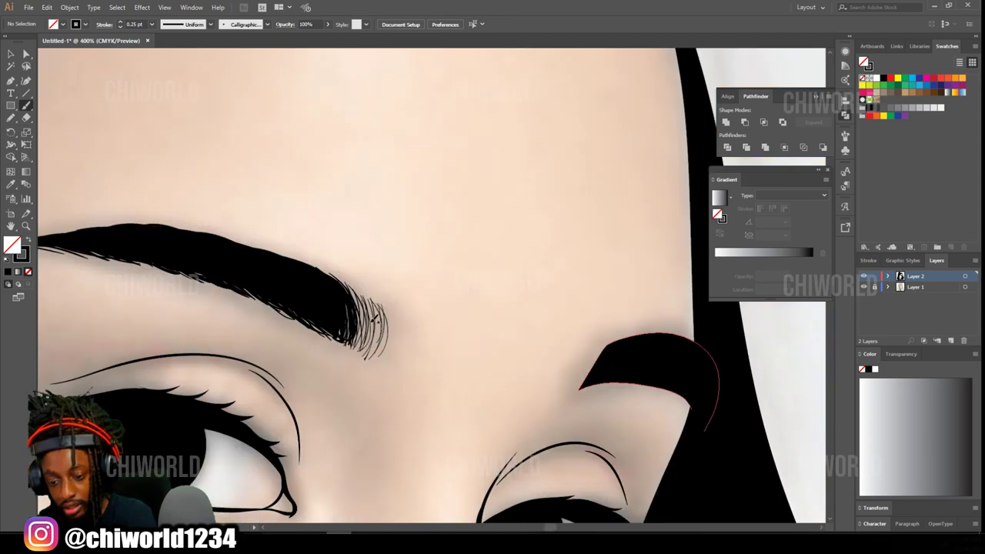
mouse_move(345, 284)
mouse_down()
mouse_move(357, 346)
mouse_move(362, 338)
mouse_up()
drag(350, 285, 360, 344)
drag(365, 309, 362, 342)
- Draw fine 0.25 pt hair strokes along the inner end and the upper and lower edges of the far eyebrow
drag(579, 391, 606, 343)
drag(588, 375, 606, 344)
drag(580, 386, 614, 346)
drag(610, 342, 645, 332)
drag(640, 335, 664, 331)
drag(634, 387, 616, 383)
drag(614, 386, 592, 385)
- Add fine 0.25 pt brush strokes among the spiky strands of the hairline from the temple to the top of the forehead
key(ctrl+minus)
key(ctrl+minus)
key(ctrl+minus)
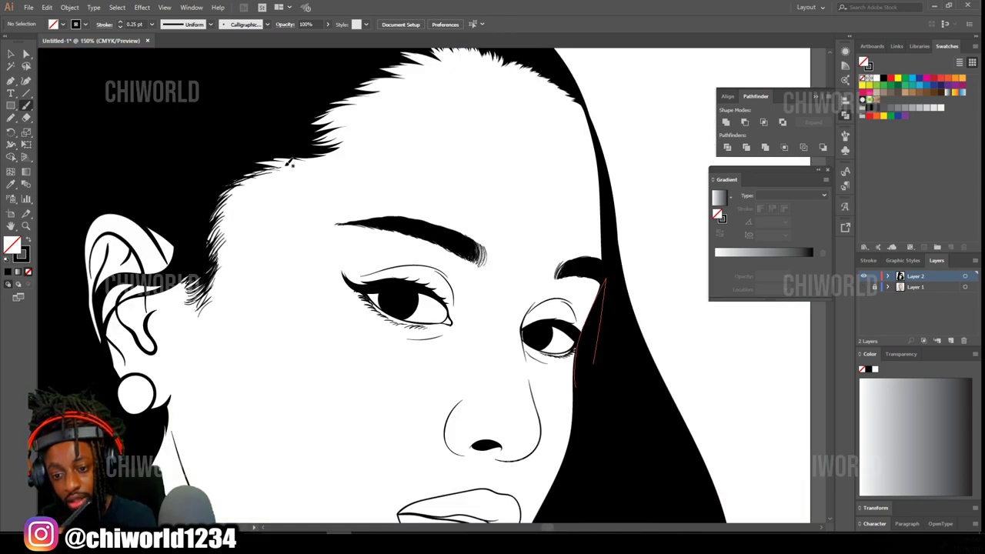
mouse_move(318, 145)
mouse_down()
mouse_move(343, 136)
mouse_move(342, 117)
mouse_move(372, 102)
mouse_up()
drag(349, 100, 386, 86)
scroll(361, 82, up, 2)
drag(382, 147, 430, 134)
drag(404, 138, 453, 119)
drag(430, 127, 452, 115)
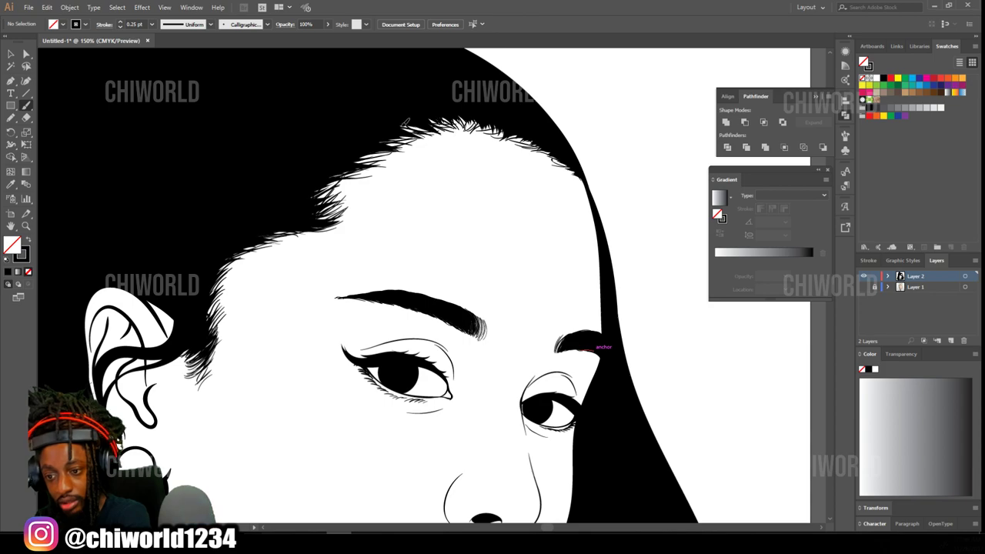
- Add two more fine 0.25 pt hair strokes to the spiky hairline above the temple
drag(360, 163, 390, 152)
drag(322, 196, 342, 188)
- Draw thin loose hair strands beside the neck below the earring, setting the brush stroke to 0.75 pt for the heavier ones
key(ctrl+minus)
key(ctrl+minus)
scroll(566, 403, down, 3)
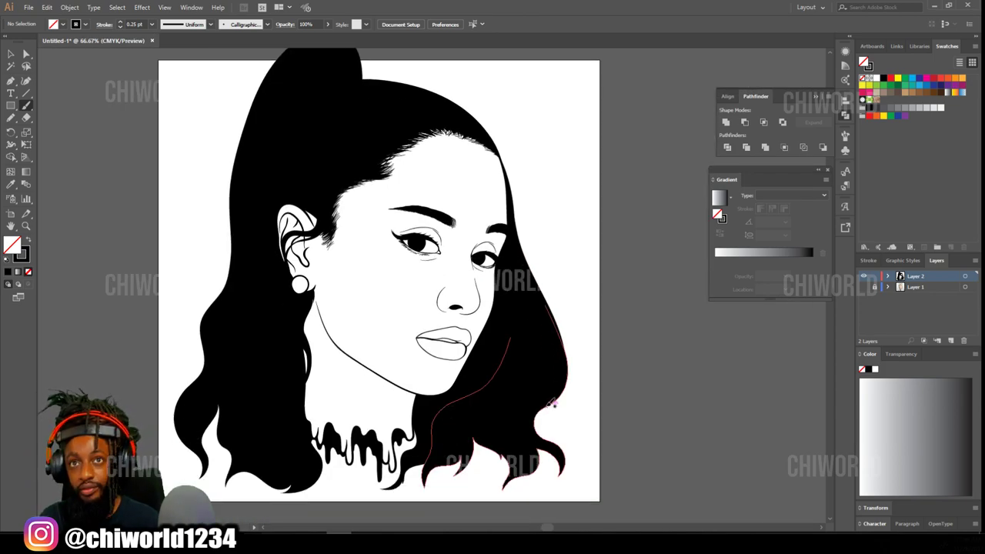
scroll(553, 403, down, 2)
key(ctrl+plus)
drag(289, 357, 274, 324)
mouse_move(268, 377)
mouse_down()
mouse_move(268, 275)
mouse_move(270, 343)
mouse_up()
click(152, 25)
click(165, 58)
drag(268, 255, 269, 354)
drag(283, 302, 268, 357)
scroll(269, 251, up, 1)
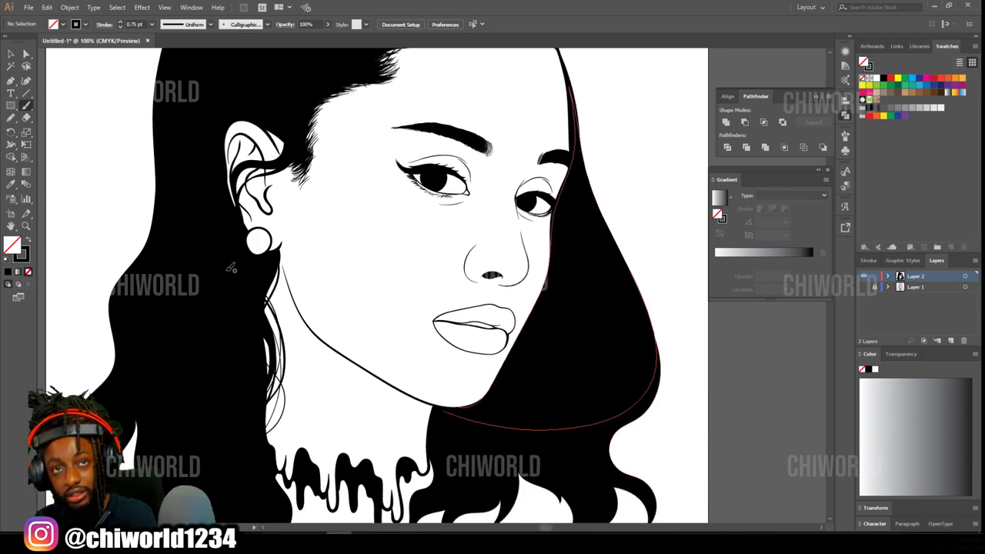
- Draw long loose 0.75 pt strands along the outer edge of the far side hair, from the lower curl up to brow level
key(ctrl+minus)
key(ctrl+plus)
scroll(607, 403, up, 1)
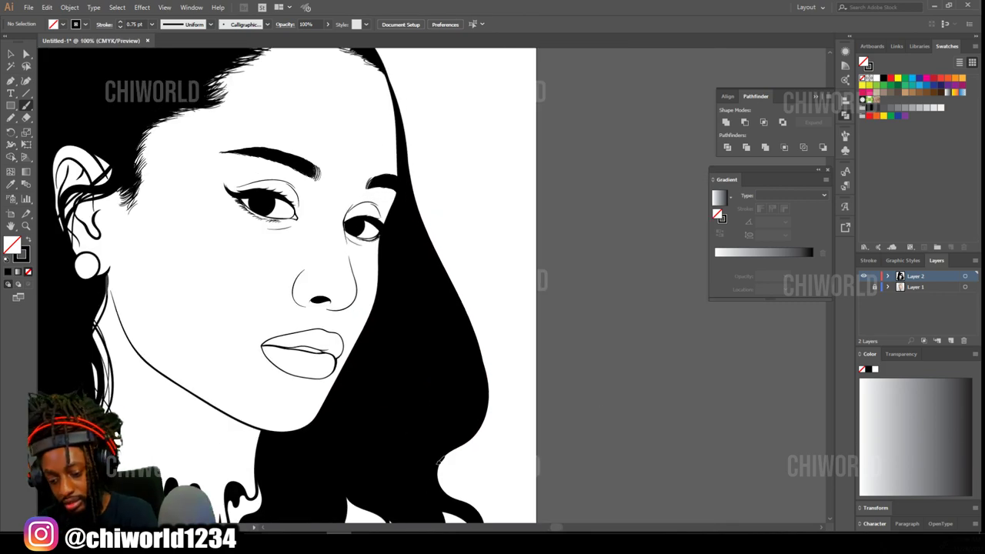
drag(441, 462, 487, 336)
mouse_move(487, 377)
mouse_down()
mouse_move(483, 328)
mouse_move(444, 266)
mouse_move(413, 184)
mouse_up()
drag(424, 221, 409, 147)
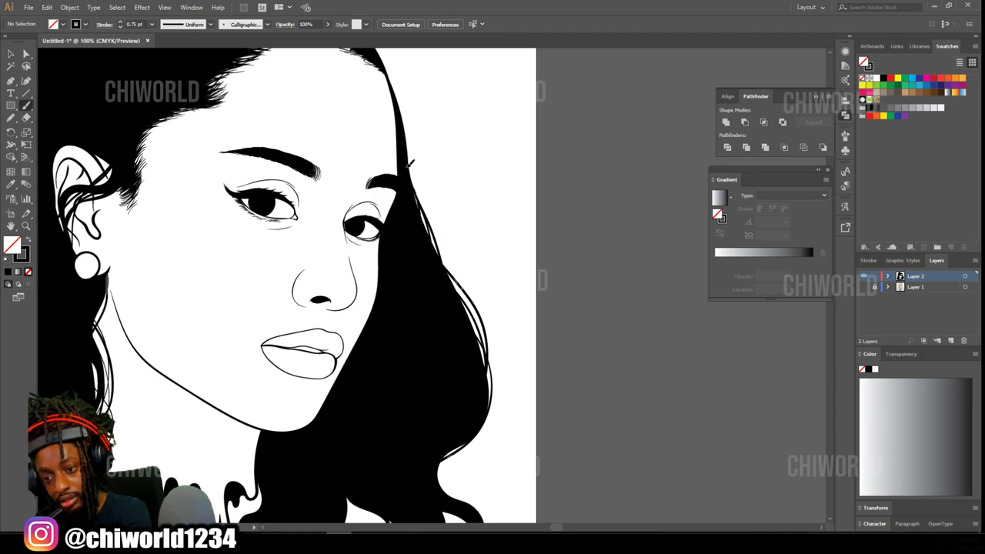
- Draw loose 0.75 pt hair strands along the top outline of the head, from the far forehead to the ponytail base
key(ctrl+minus)
key(ctrl+plus)
key(ctrl+plus)
scroll(544, 264, up, 4)
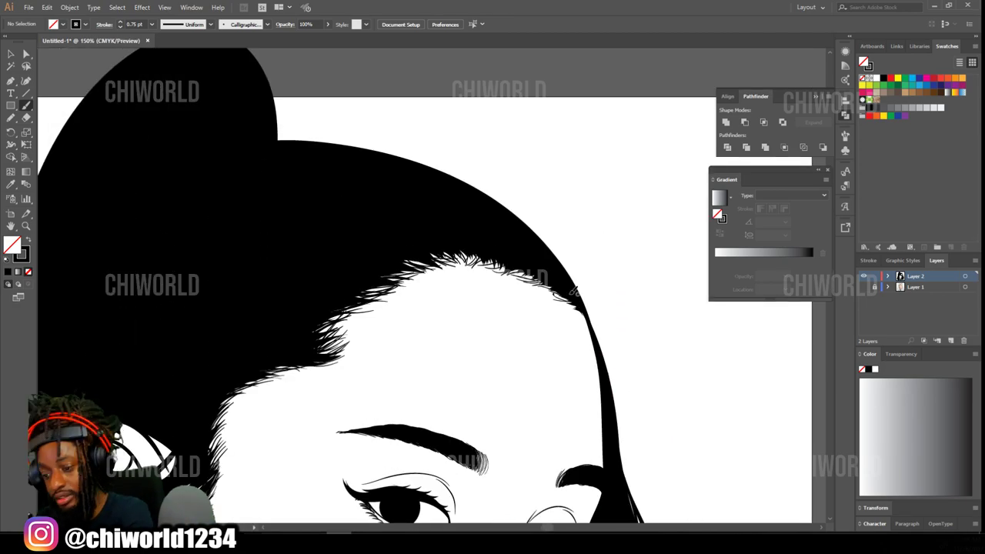
mouse_move(590, 316)
mouse_down()
mouse_move(566, 271)
mouse_move(494, 206)
mouse_up()
mouse_move(531, 228)
mouse_down()
mouse_move(451, 186)
mouse_move(408, 178)
mouse_up()
drag(431, 167, 299, 144)
drag(559, 274, 470, 185)
- Select the whole portrait, expand its appearance and merge all its shapes with Pathfinder Merge
key(ctrl+minus)
key(ctrl+minus)
key(ctrl+minus)
key(ctrl+minus)
key(ctrl+minus)
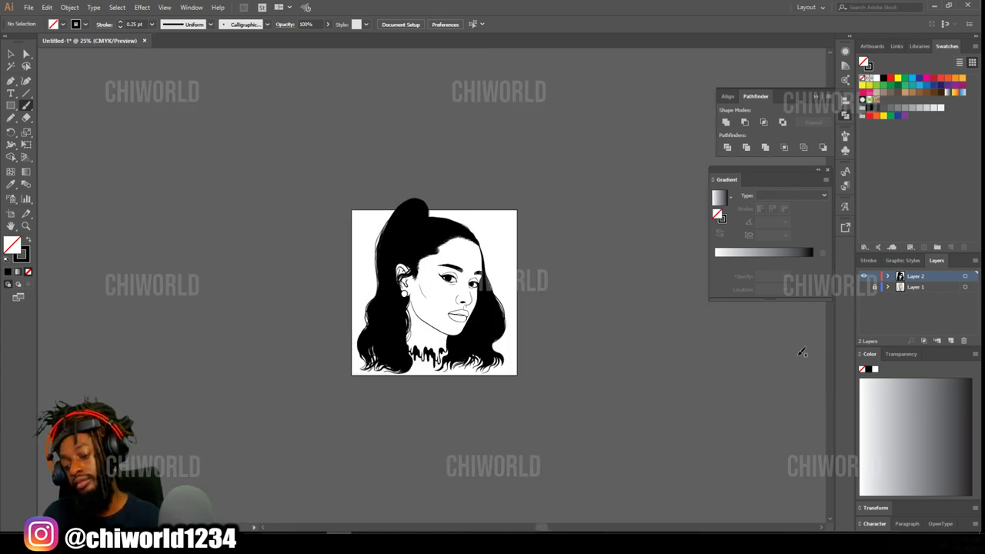
key(ctrl+plus)
key(ctrl+plus)
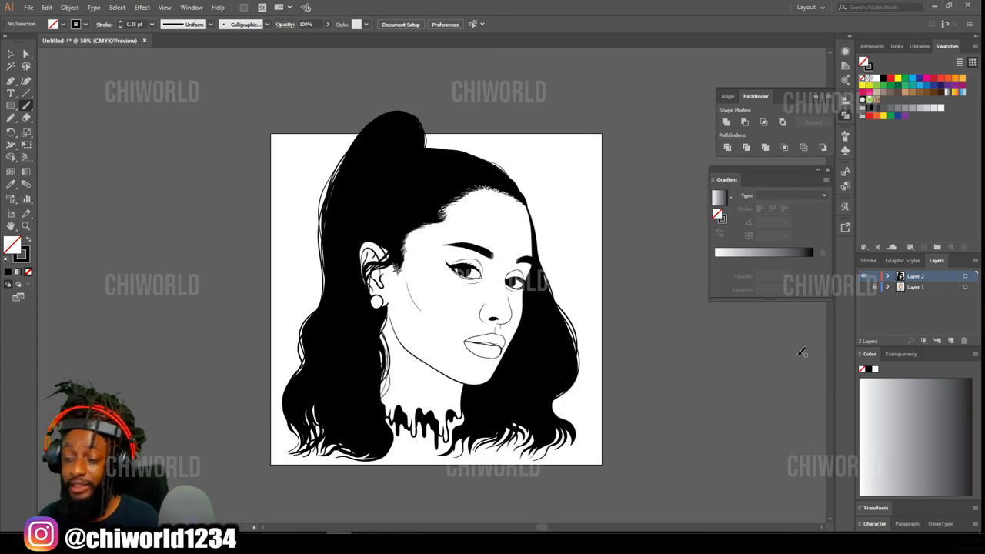
key(v)
drag(235, 77, 623, 420)
drag(638, 484, 638, 484)
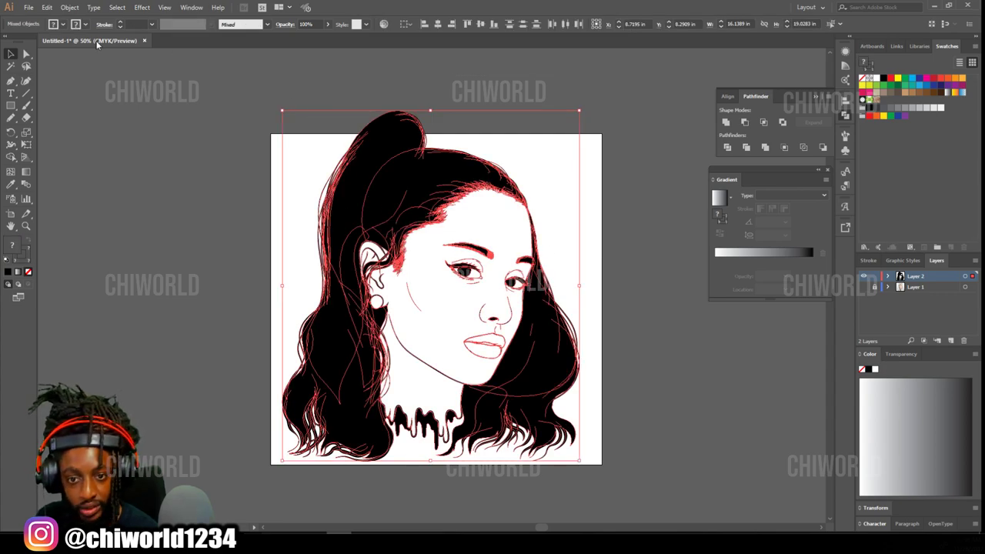
click(73, 8)
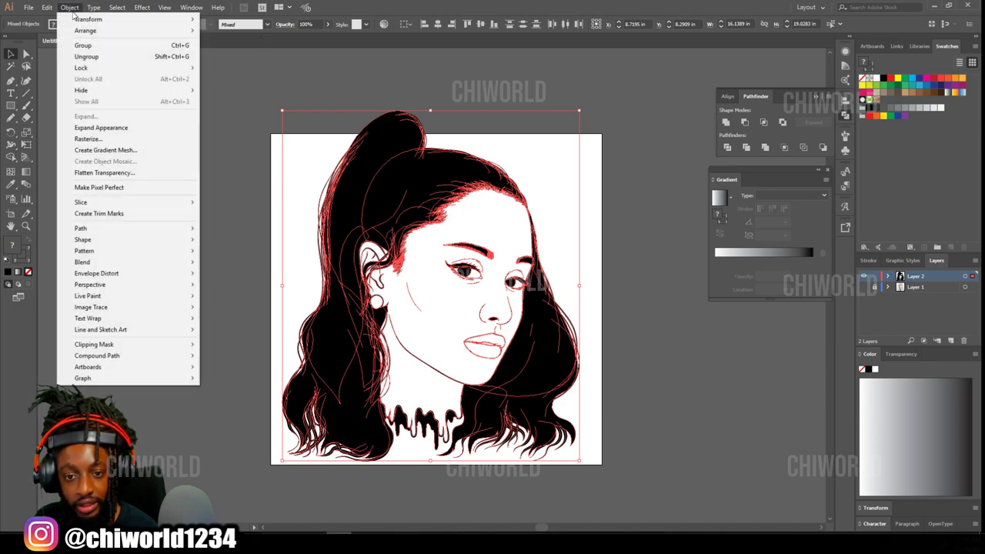
click(102, 128)
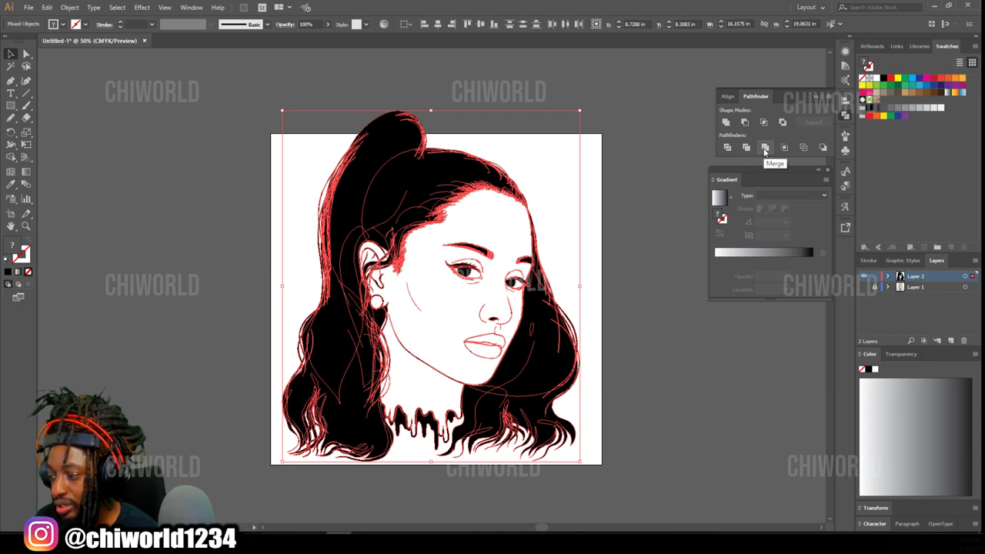
click(764, 148)
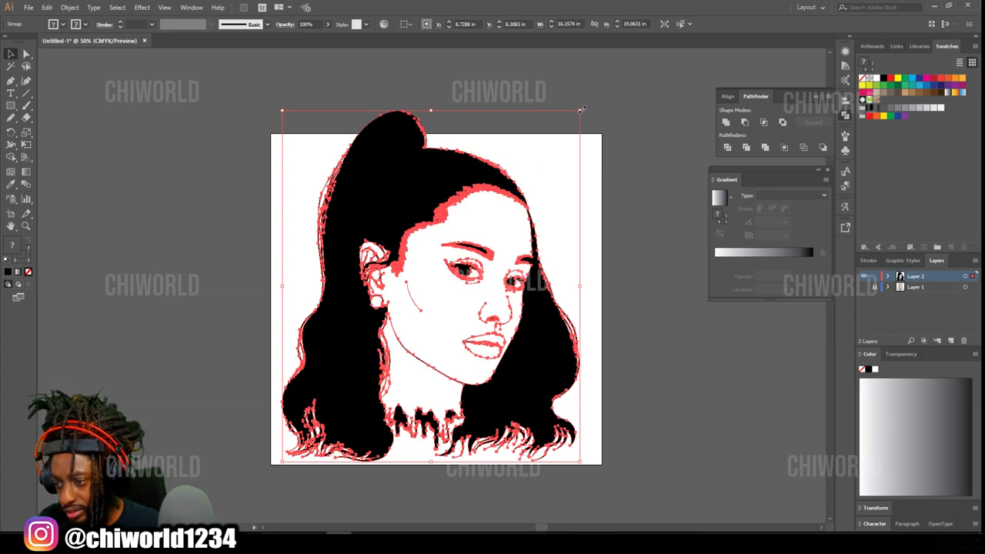
- Scale the merged portrait down to about 14.97 × 17.67 in and nudge it right to centre it on the artboard
drag(582, 110, 560, 129)
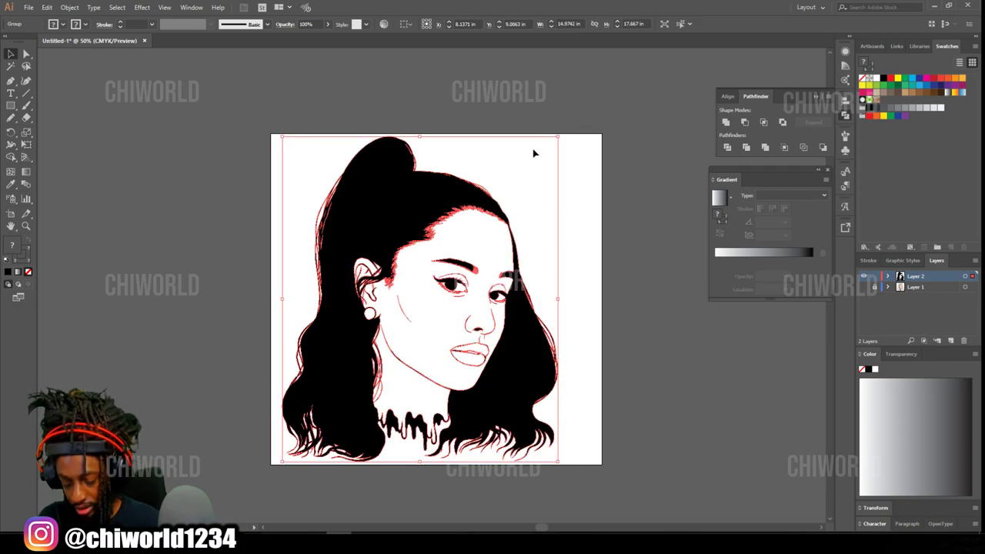
key(Right)
key(Right)
key(Right)
key(Right)
key(Right)
key(Right)
key(Right)
key(Right)
key(Right)
key(Right)
key(Right)
key(Right)
key(Right)
key(Right)
key(Right)
key(Right)
key(Right)
key(Right)
key(Right)
key(Right)
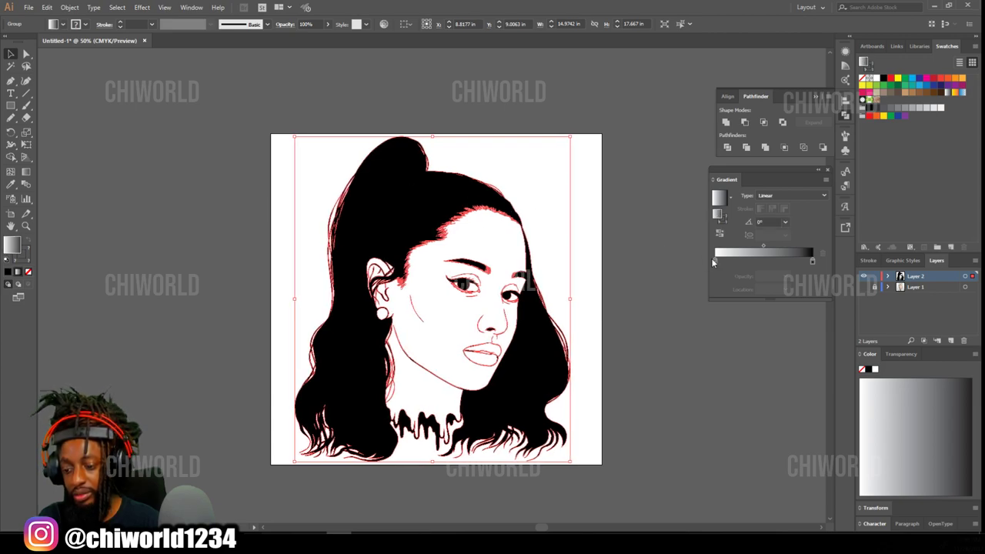
click(713, 255)
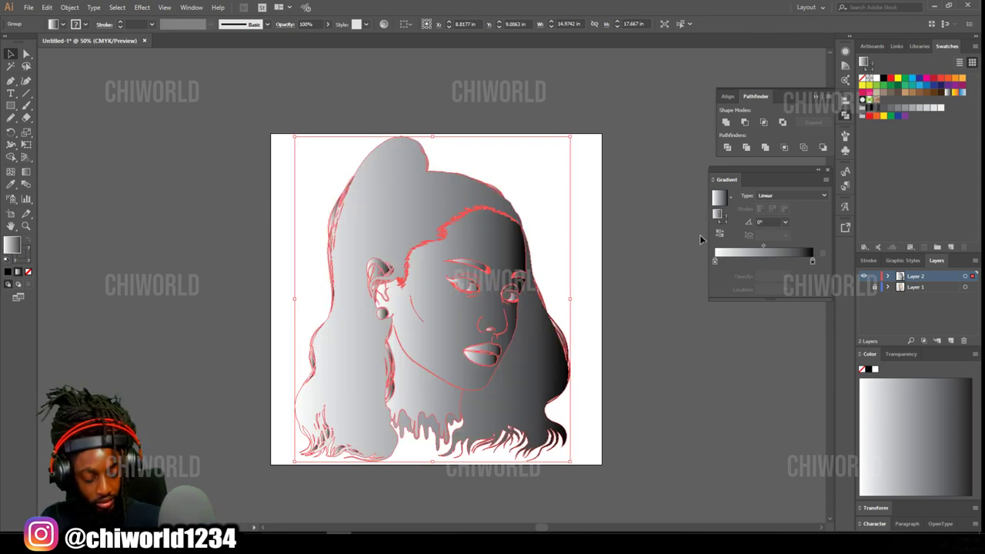
key(ctrl+z)
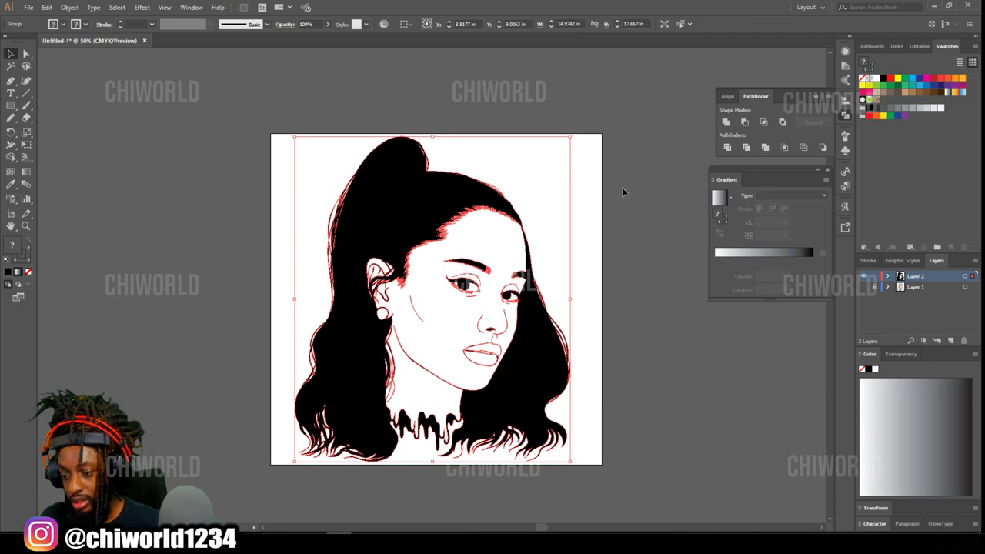
- Deselect the portrait, duplicate Layer 2, and lock the copy with the original Layer 2 active
click(624, 192)
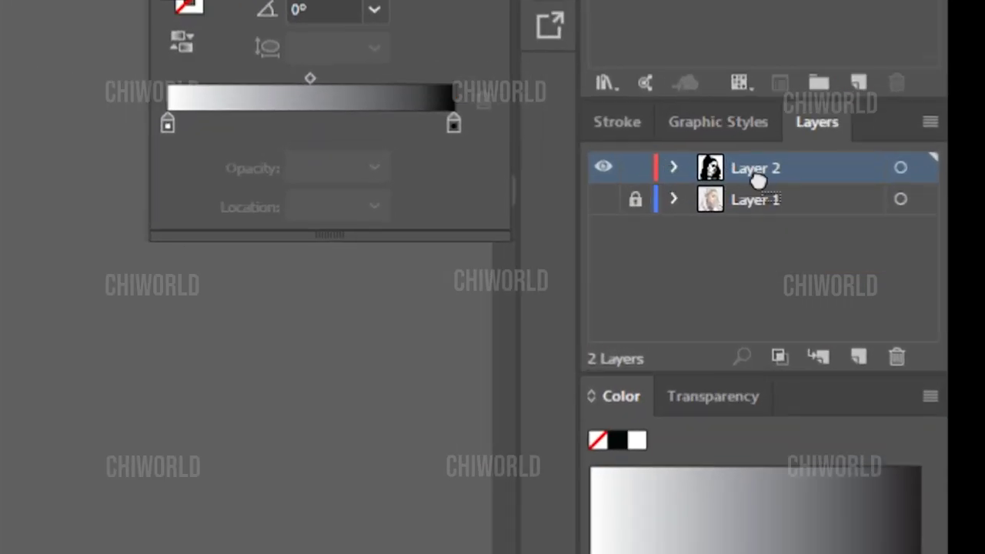
drag(758, 179, 862, 357)
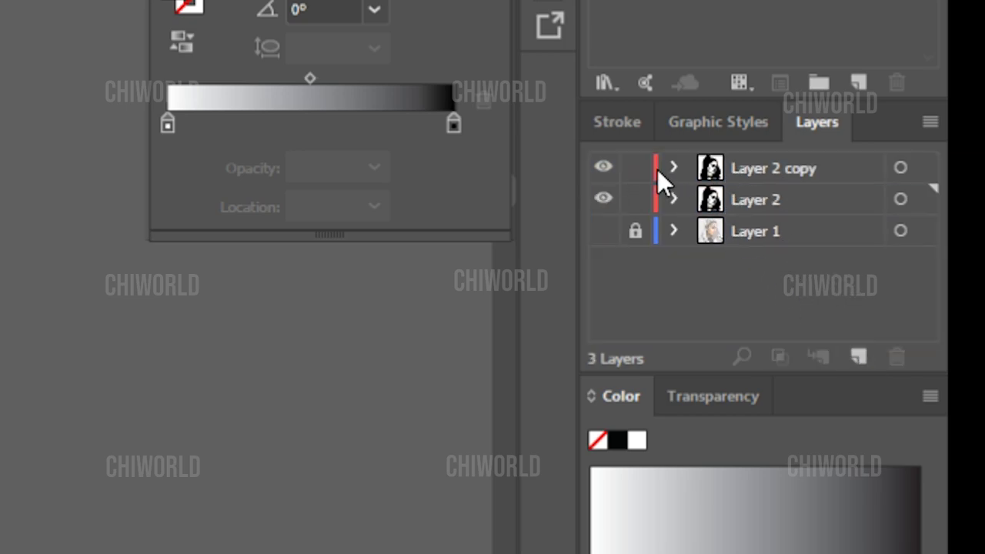
click(635, 168)
click(775, 197)
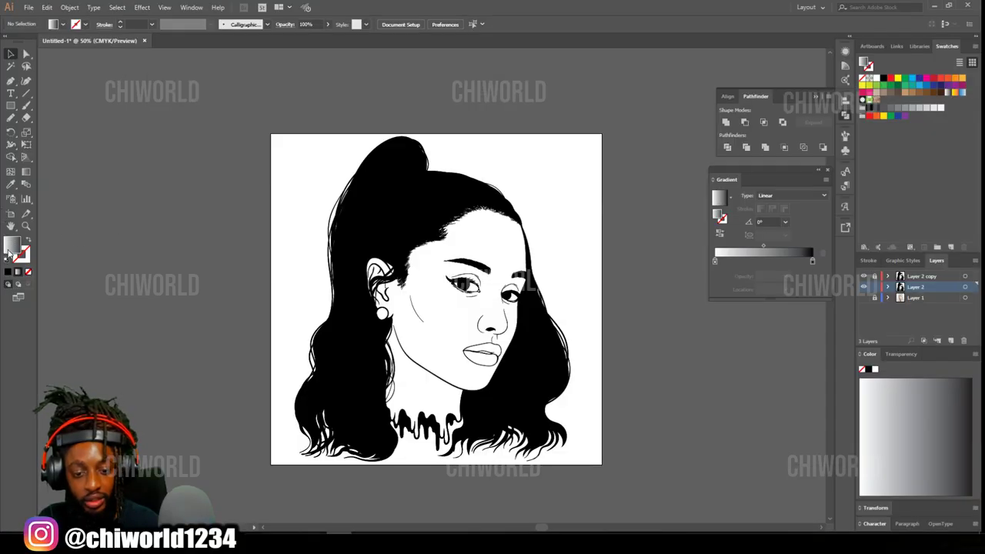
- Reset the default fill and stroke, and set the fill for a new rectangle to the peach skin tone FFC3A9
click(7, 260)
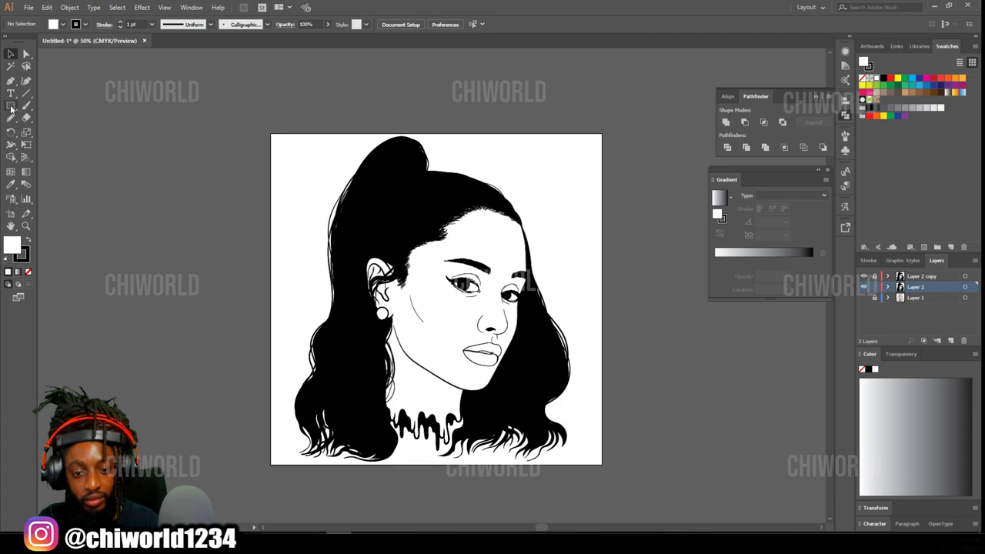
click(11, 107)
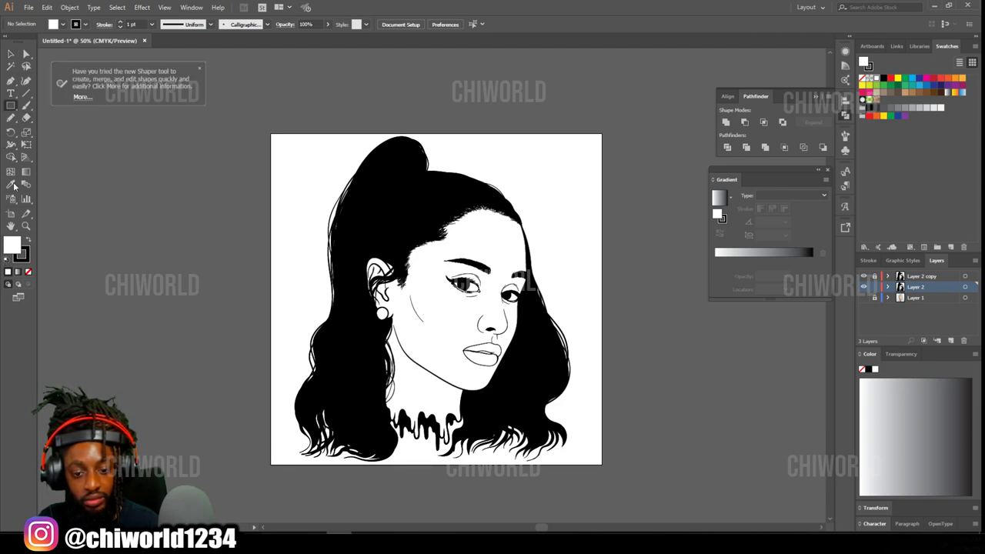
double_click(12, 245)
click(612, 444)
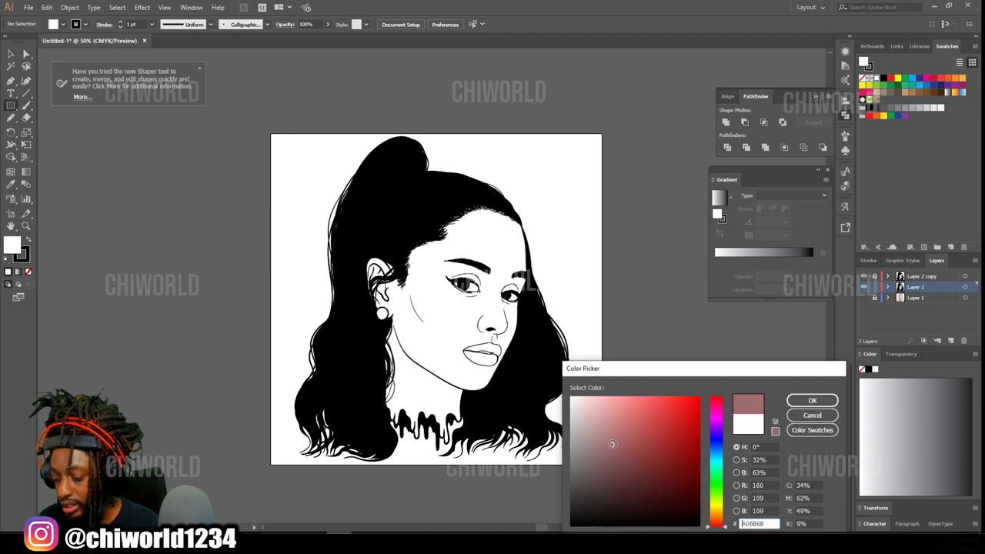
mouse_move(612, 445)
mouse_down()
mouse_move(599, 431)
mouse_move(607, 408)
mouse_up()
drag(718, 491, 717, 522)
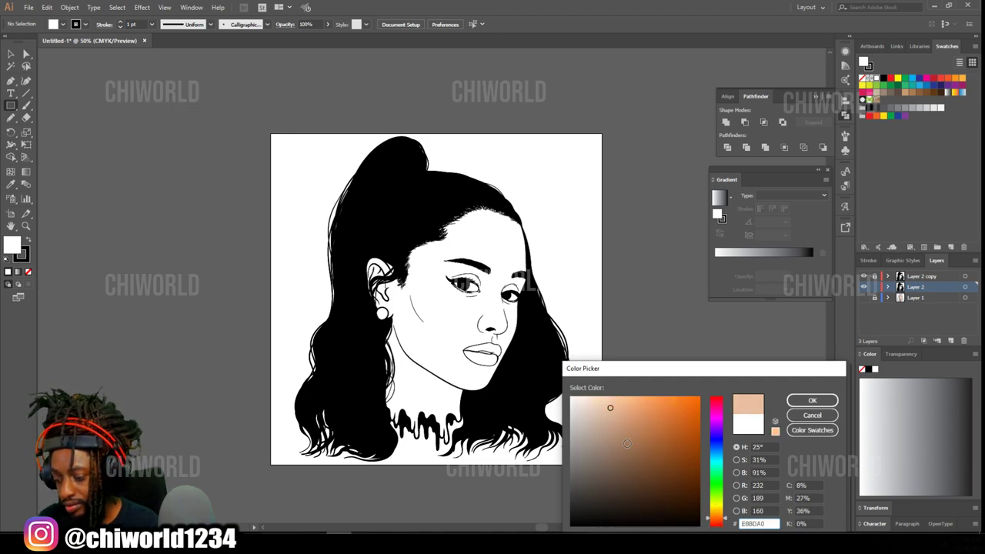
drag(628, 444, 617, 387)
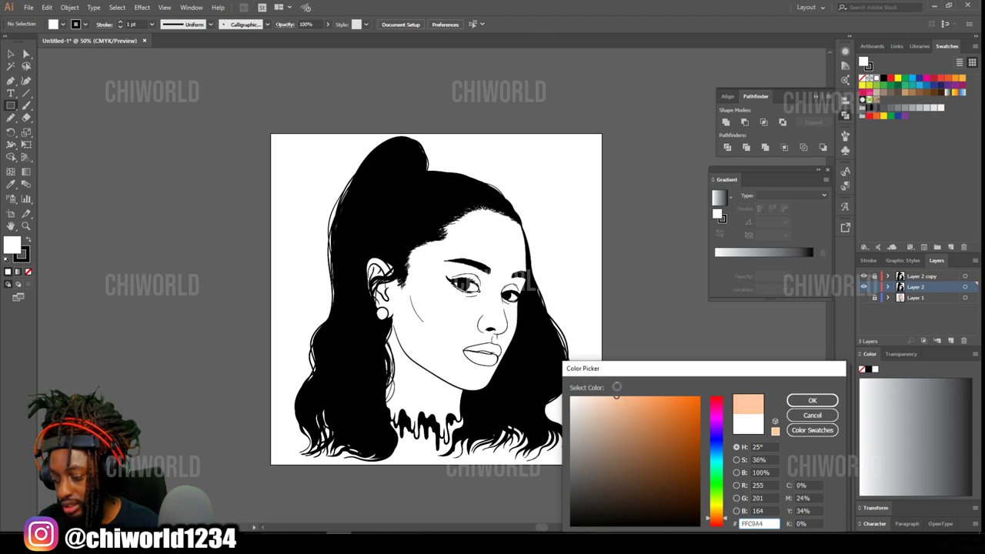
drag(718, 521, 718, 524)
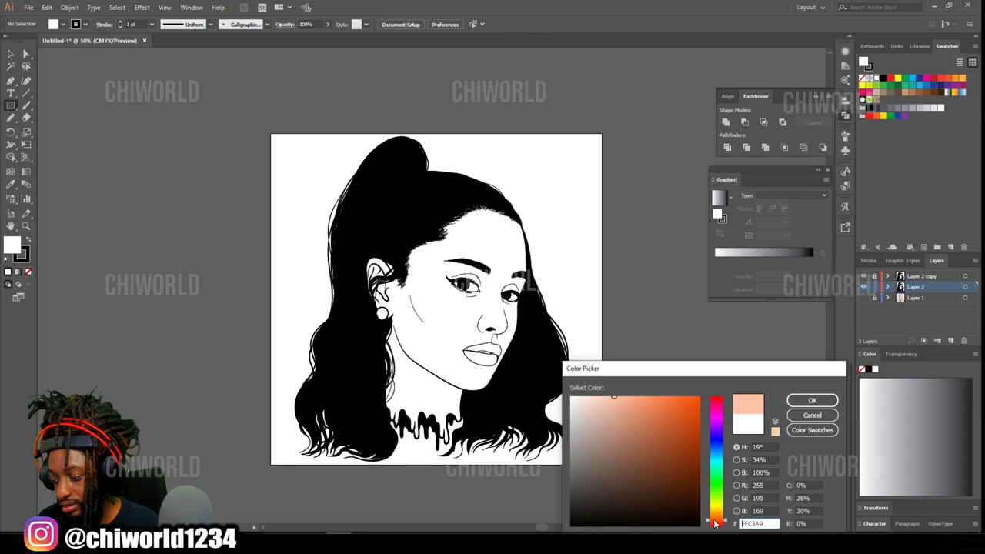
click(804, 402)
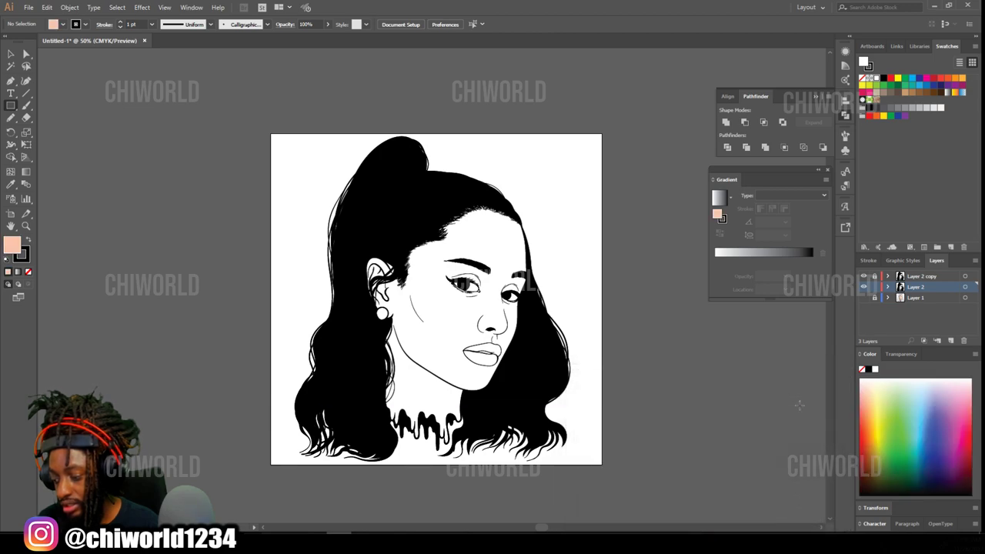
- Draw a peach rectangle about 18.39 × 20.25 in on Layer 2, covering the whole artboard
click(11, 105)
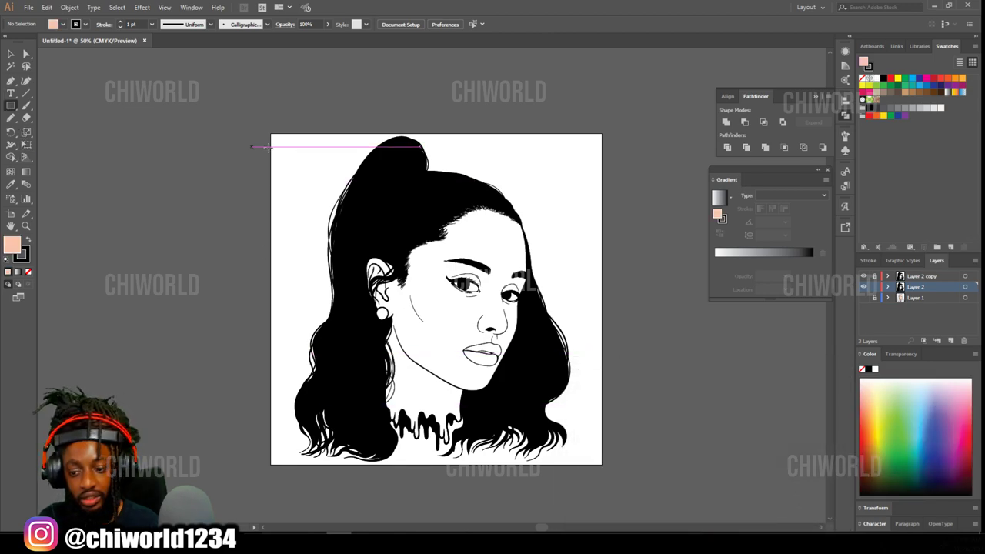
mouse_move(269, 105)
mouse_down()
mouse_move(330, 143)
mouse_move(638, 528)
mouse_move(638, 471)
mouse_move(606, 442)
mouse_up()
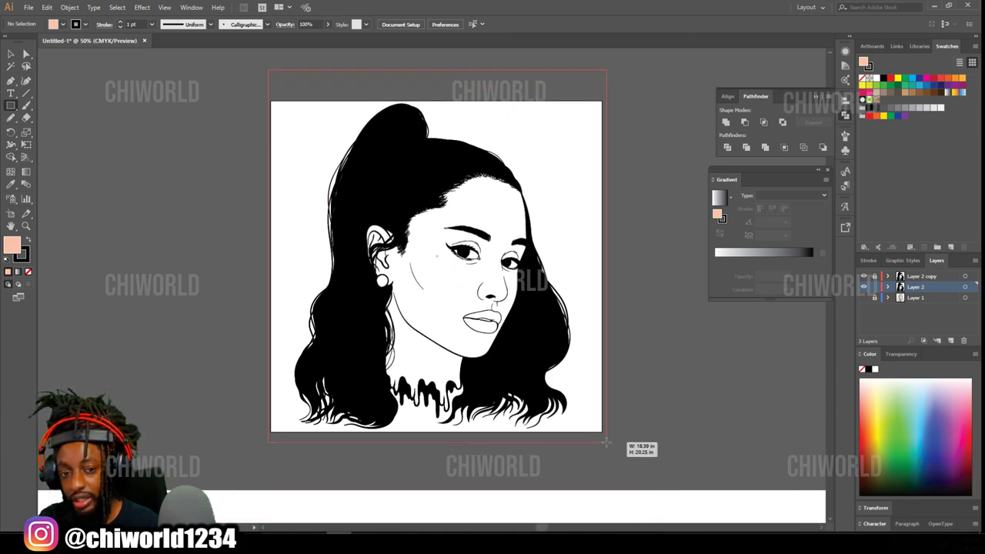
drag(606, 443, 606, 443)
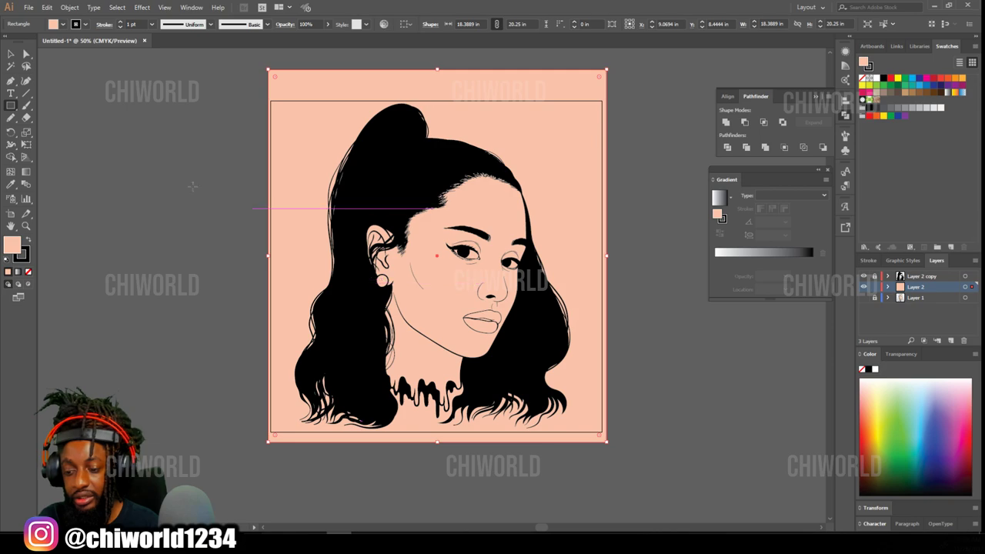
- Send the peach rectangle to the back of Layer 2, behind the portrait line art
click(10, 53)
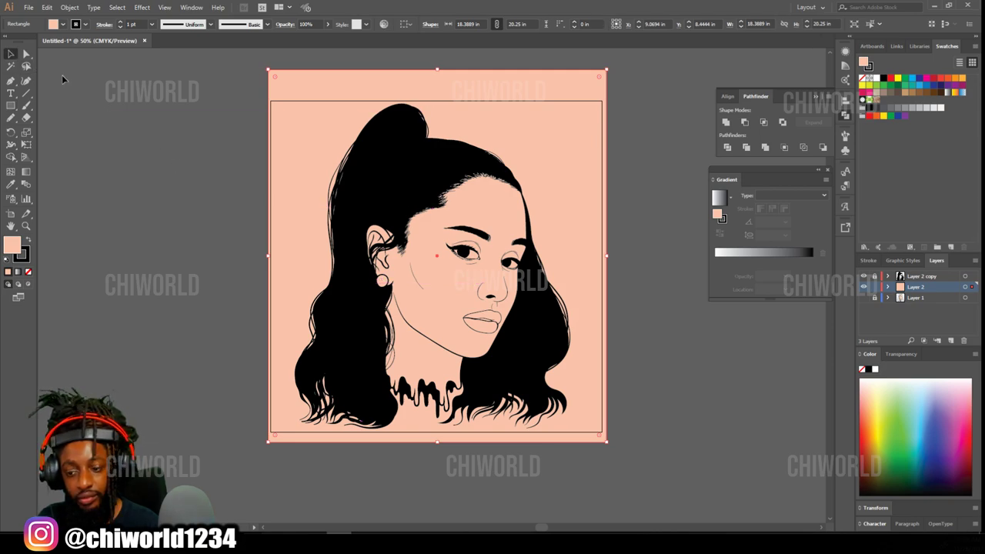
right_click(293, 185)
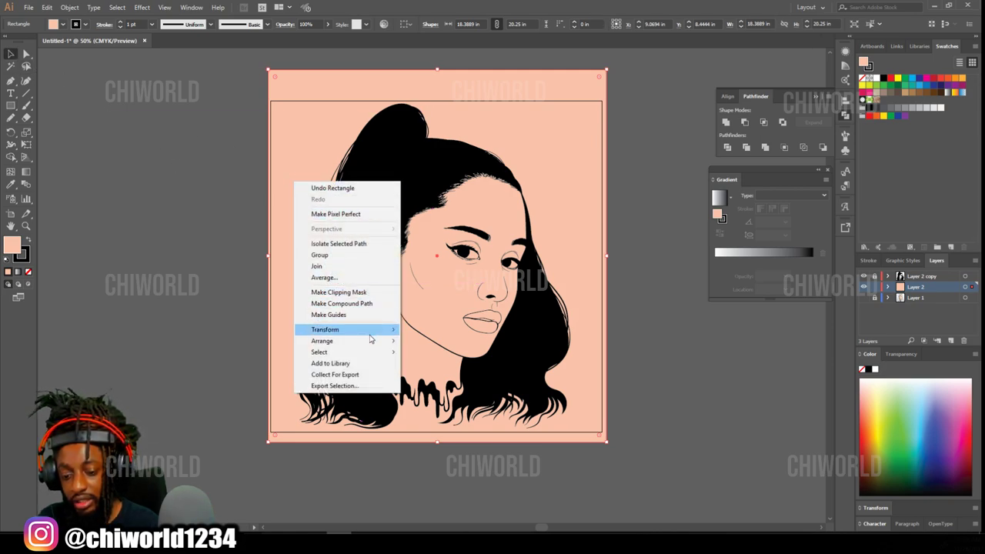
mouse_move(370, 341)
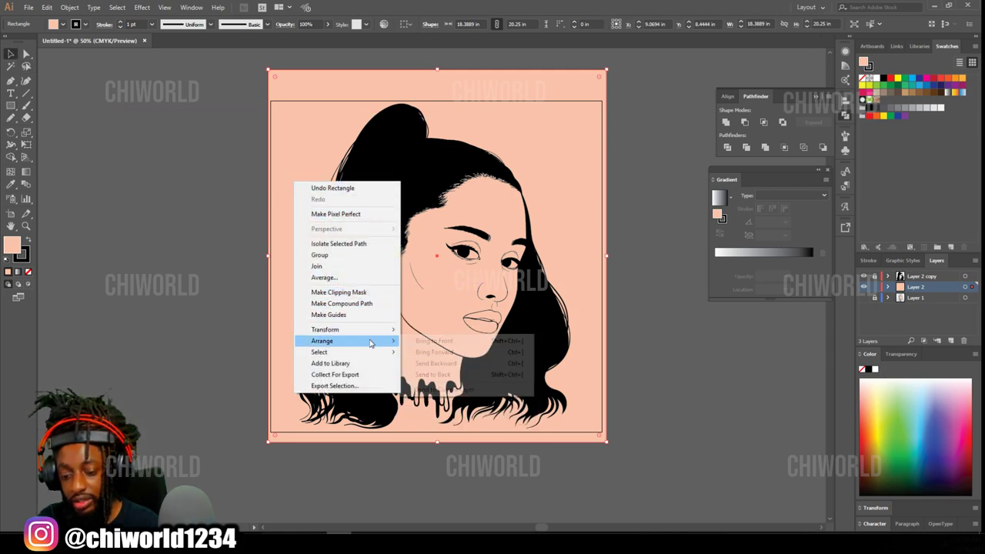
click(470, 374)
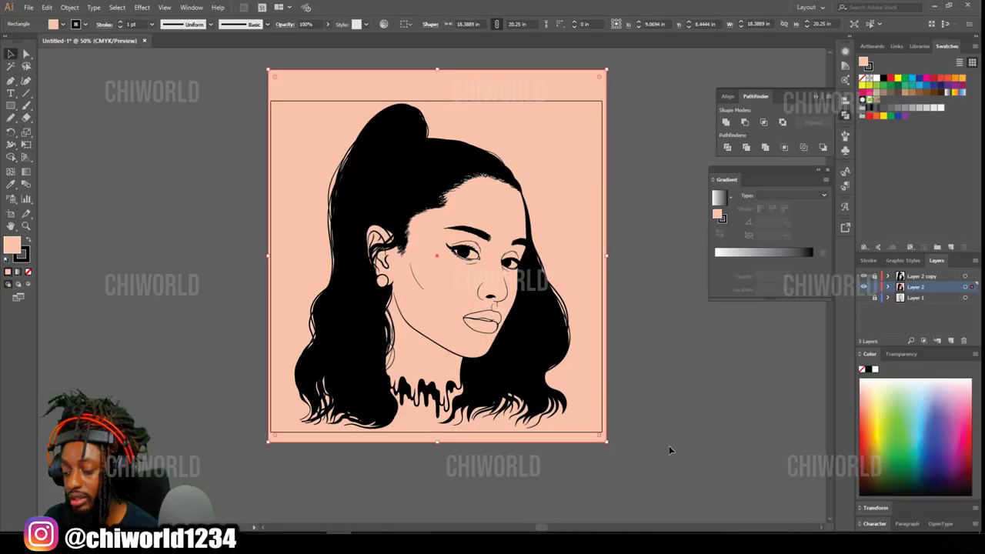
- Merge the peach rectangle with the portrait line art and delete the outer peach background from the isolated merged group
drag(406, 358, 266, 101)
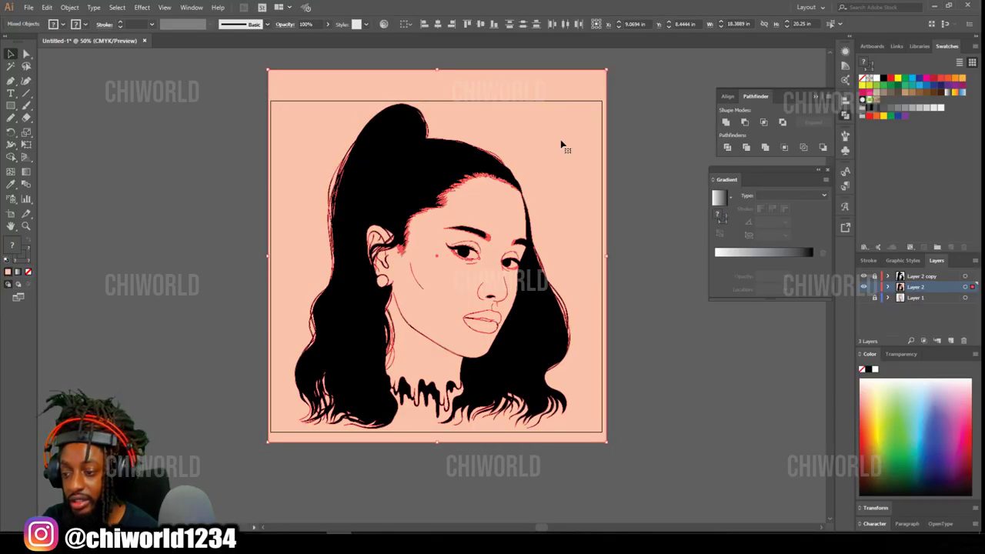
click(766, 147)
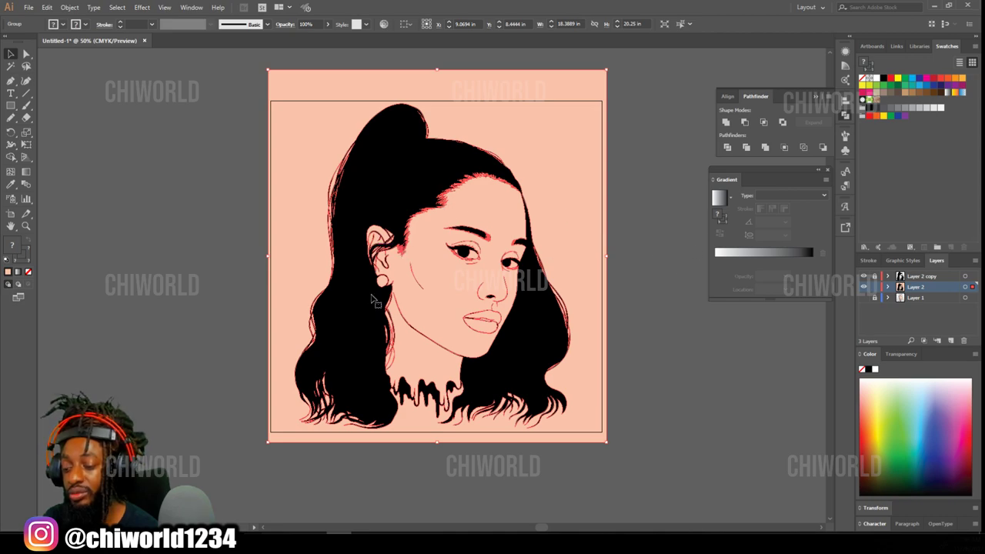
right_click(561, 141)
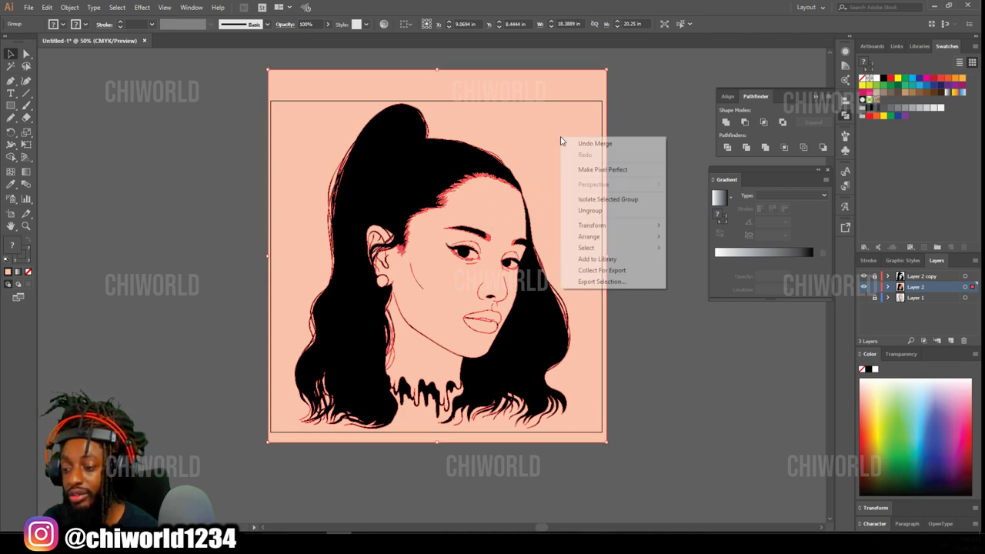
click(593, 200)
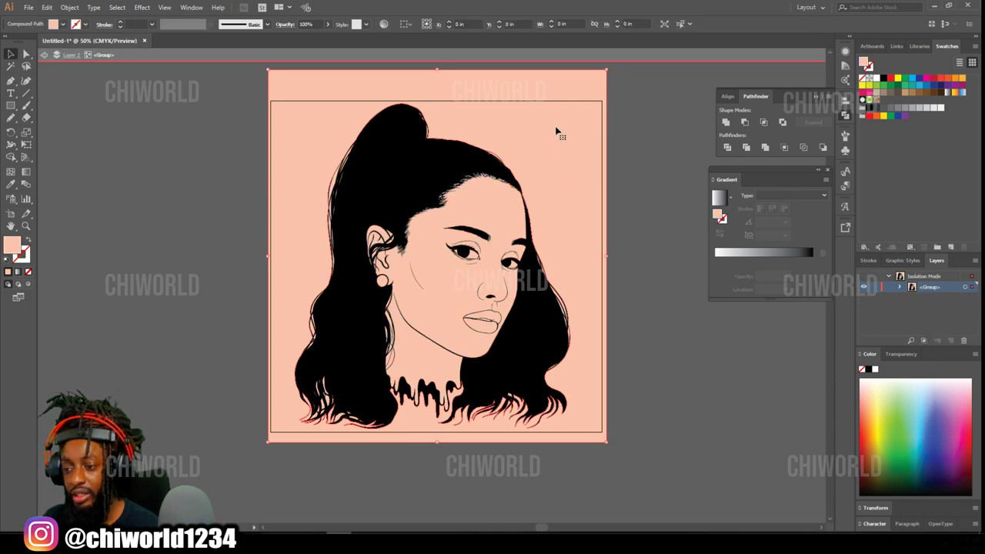
key(Delete)
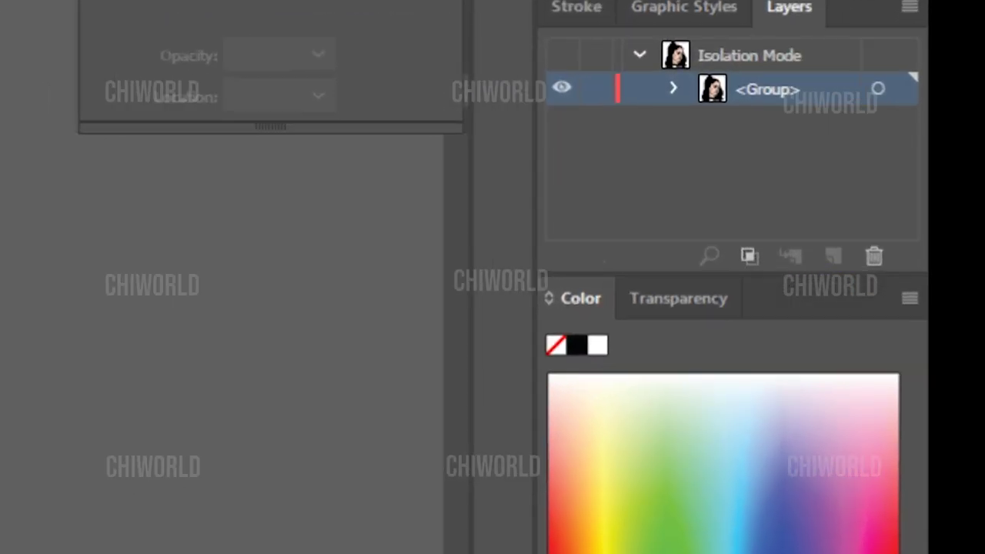
double_click(671, 289)
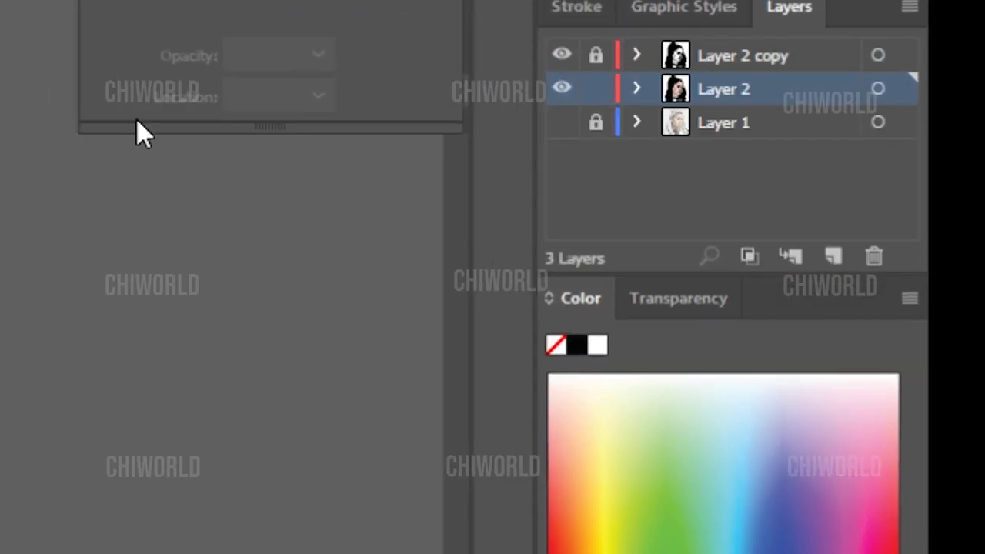
- Expand the merged group in Layer 2 and lock its black line-art paths, leaving Layer 2 and the peach shapes unlocked
click(636, 89)
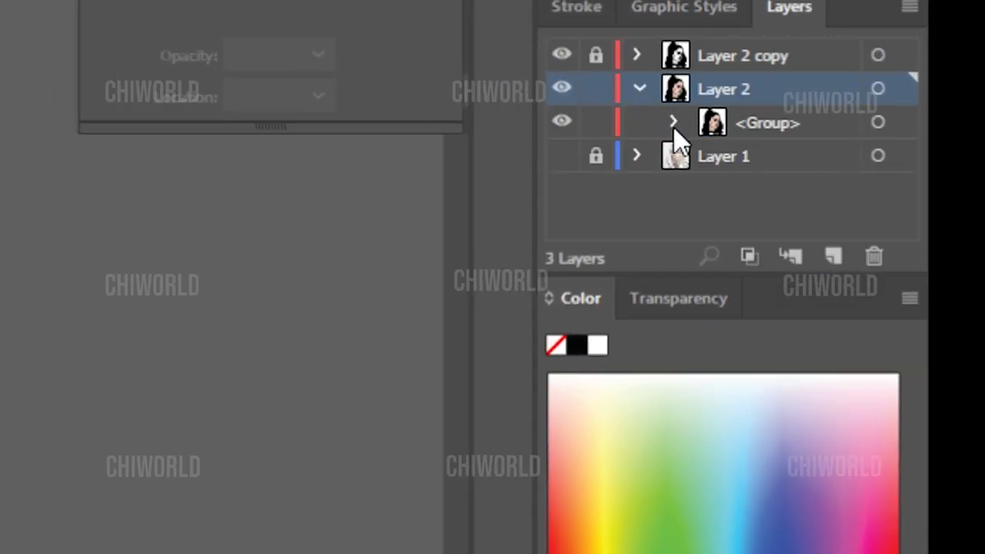
click(673, 122)
scroll(670, 120, down, 2)
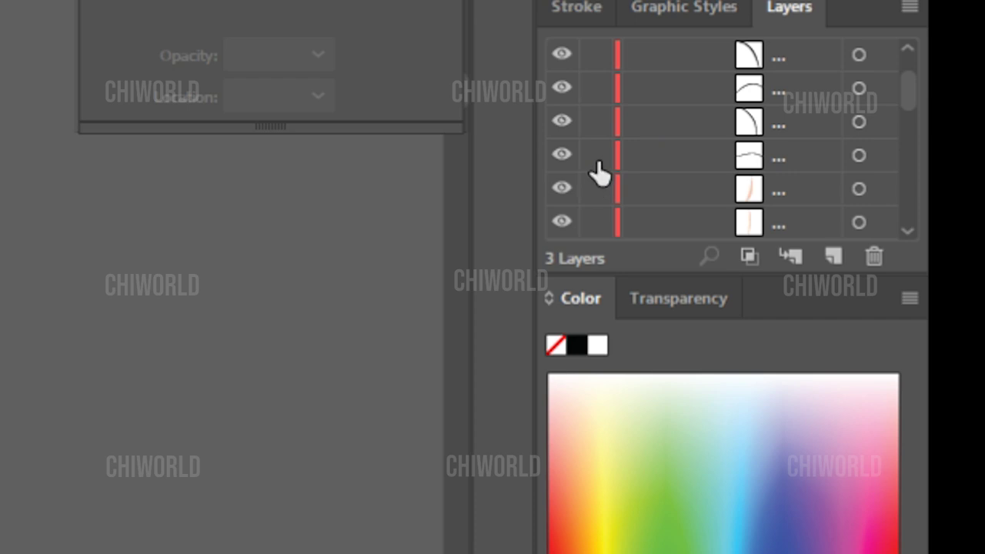
drag(598, 171, 604, 2)
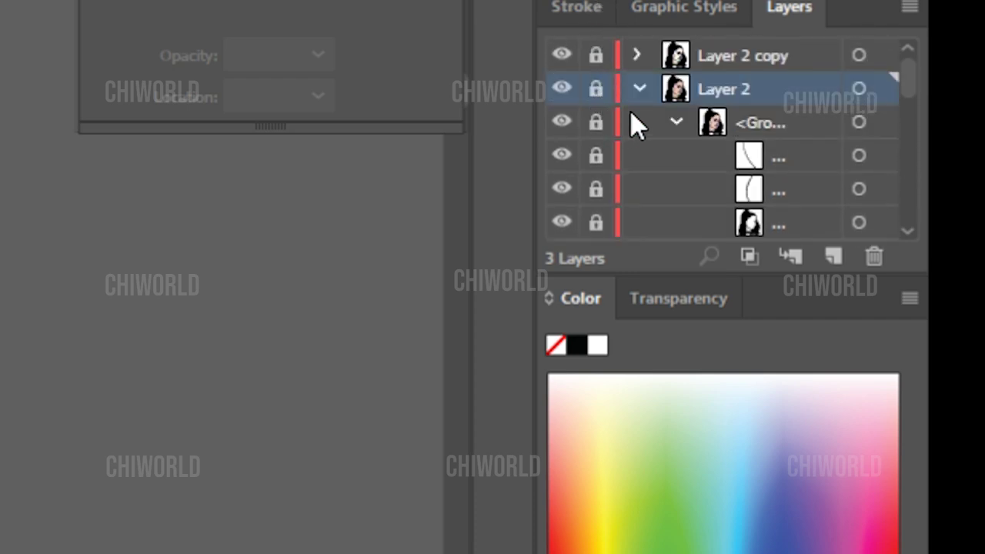
click(597, 89)
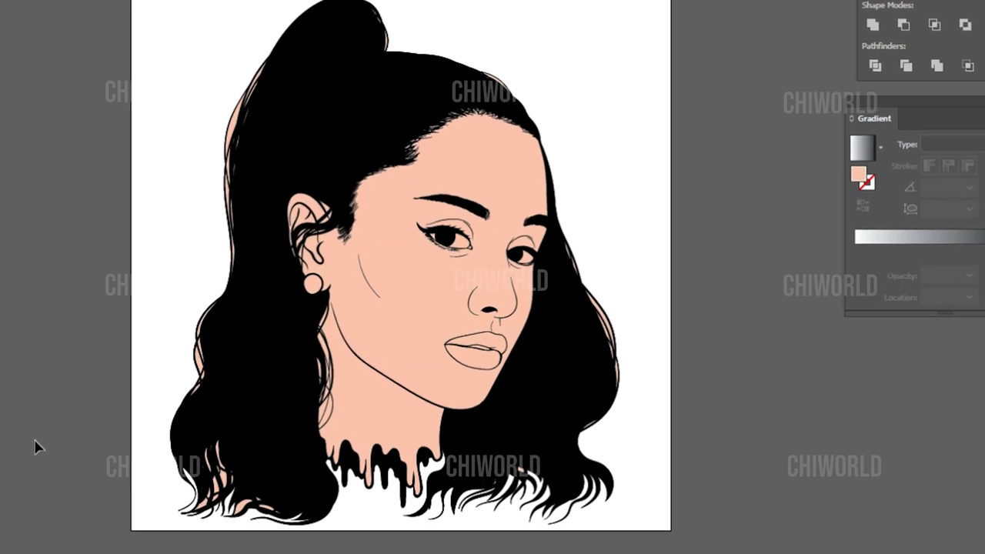
- Isolate the merged group and delete the stray peach slivers along the outer edges of the hair on both sides
drag(148, 531, 265, 281)
right_click(224, 312)
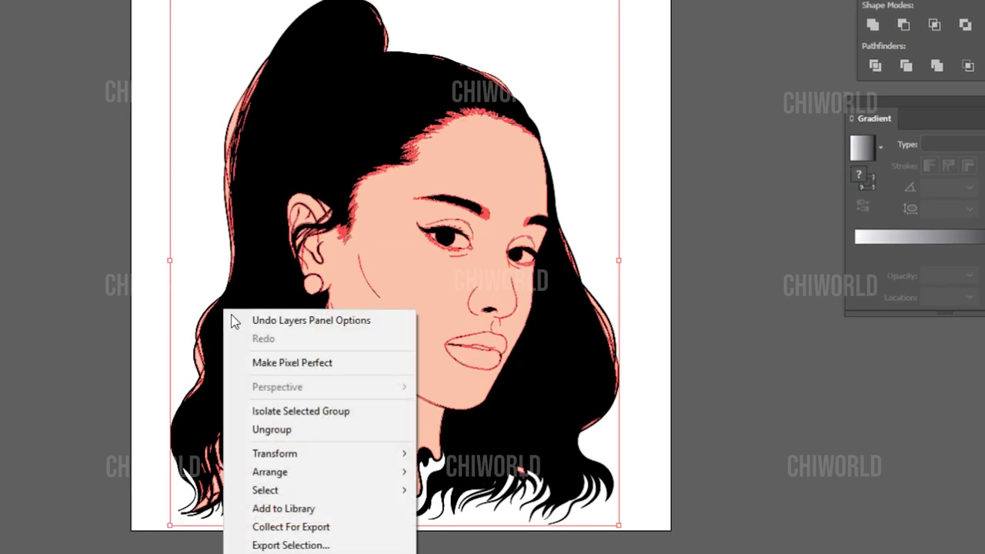
click(273, 412)
drag(150, 532, 269, 25)
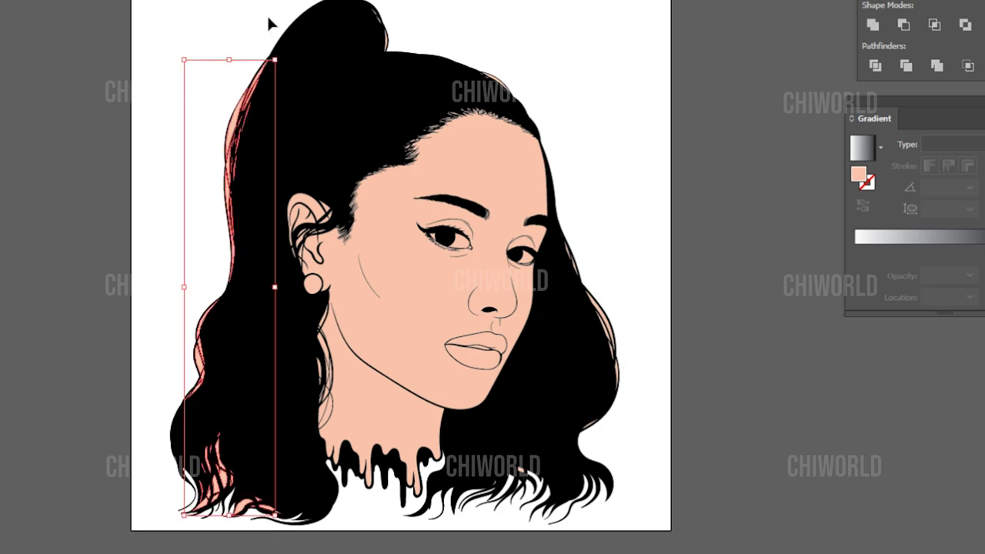
click(270, 25)
drag(497, 551, 608, 427)
drag(478, 538, 699, 190)
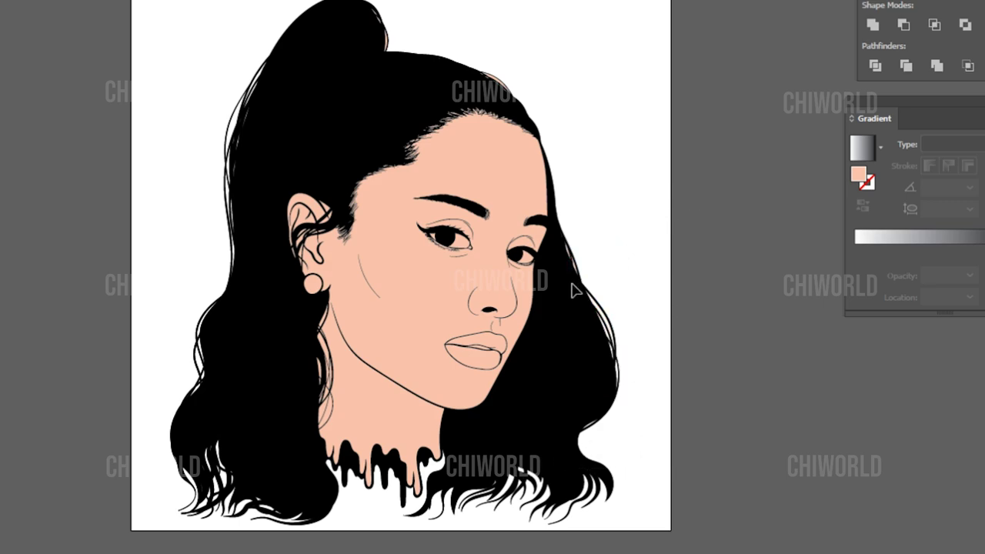
- Delete the remaining peach slivers around the bun and along the top edge of the hair
drag(564, 275, 588, 208)
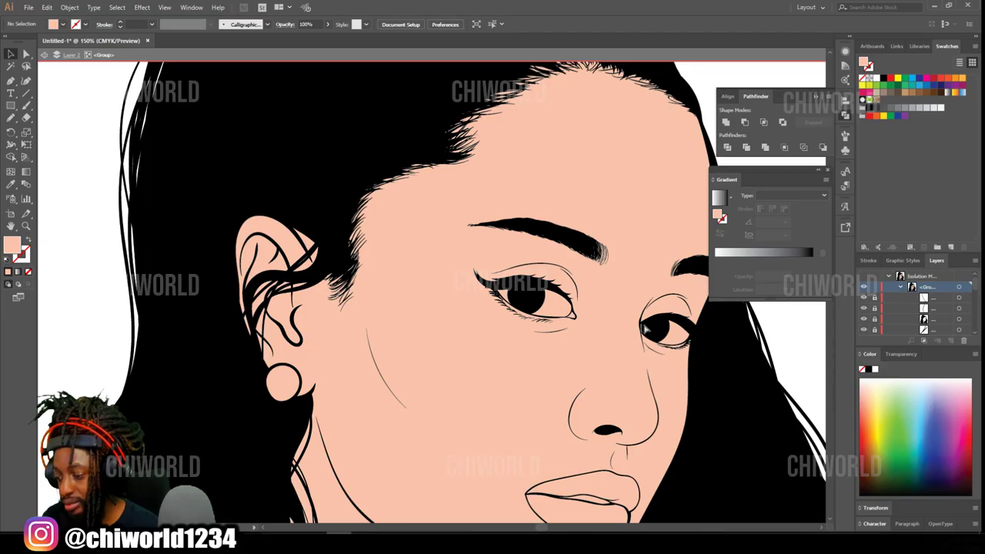
scroll(642, 327, right, 2)
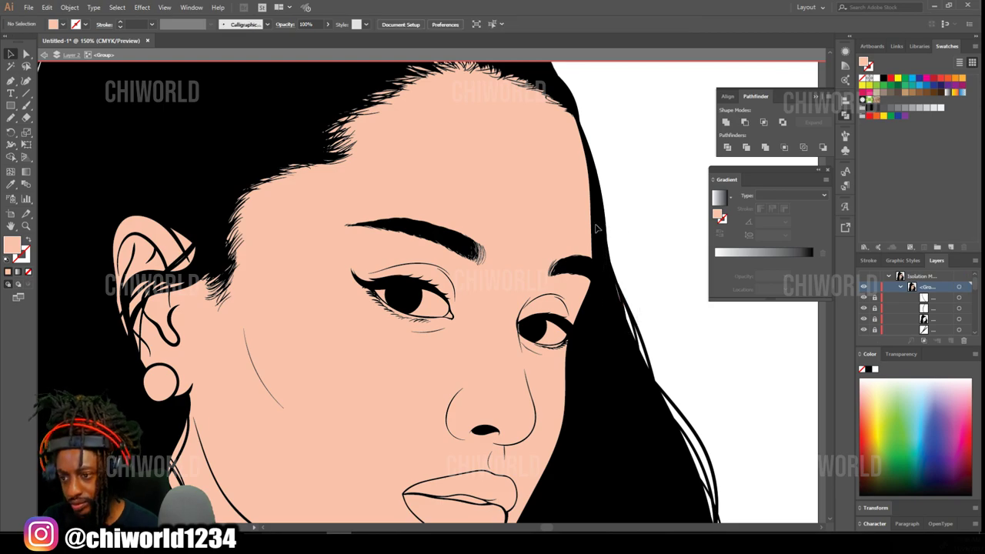
scroll(593, 223, up, 2)
scroll(457, 167, up, 3)
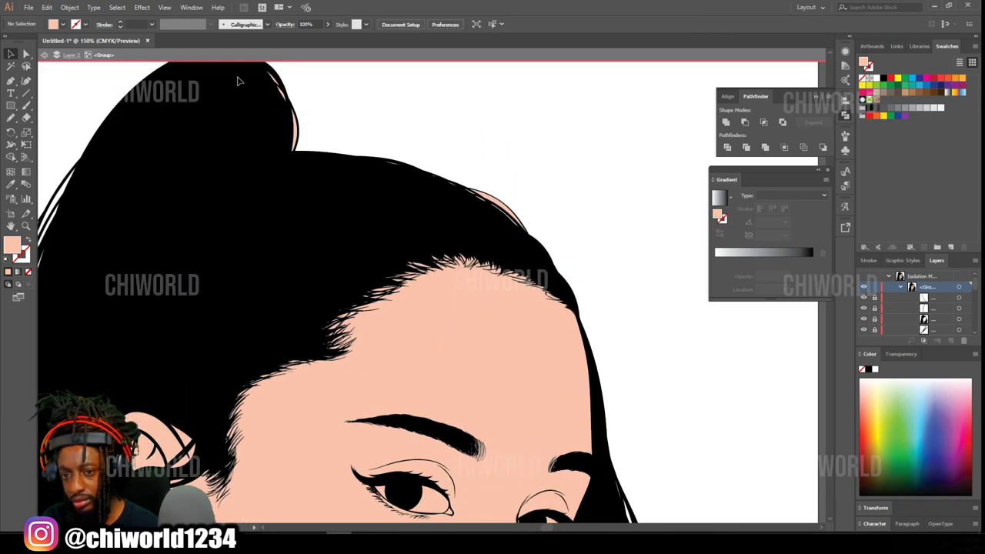
scroll(238, 81, up, 1)
drag(235, 91, 635, 284)
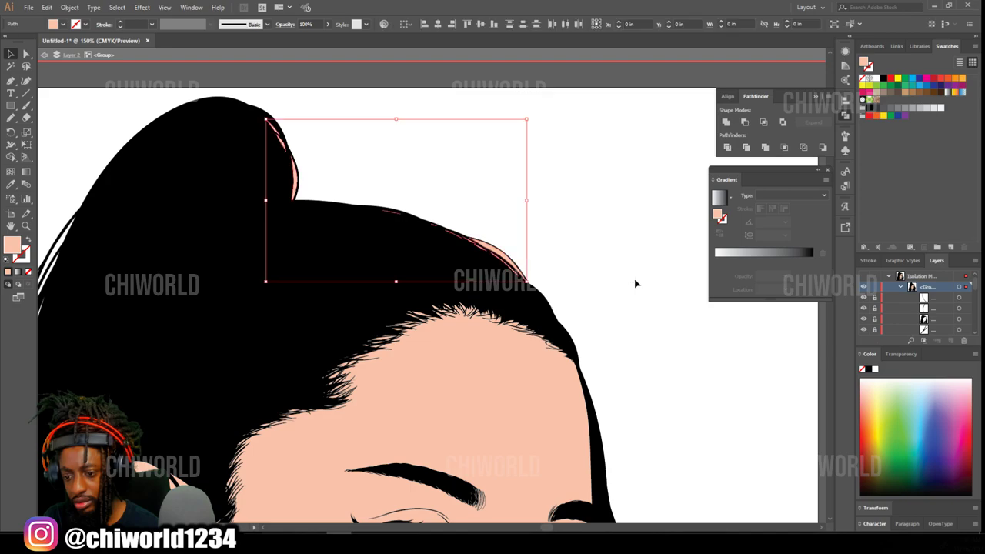
click(635, 284)
- Select all the remaining peach skin shapes of the face, ear and neck
key(ctrl+minus)
key(ctrl+minus)
key(ctrl+minus)
key(ctrl+minus)
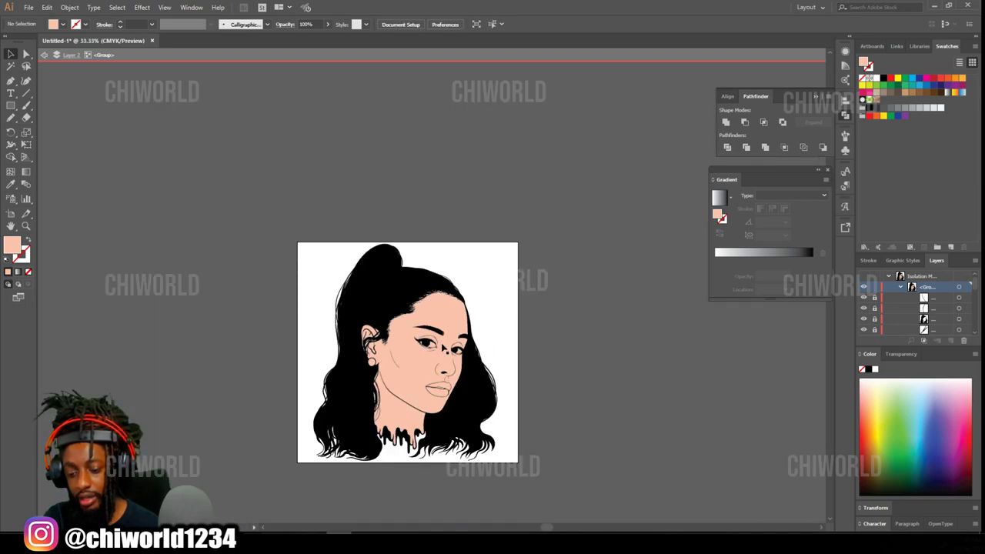
scroll(441, 320, down, 1)
drag(280, 437, 567, 158)
key(ctrl+plus)
key(ctrl+plus)
key(ctrl+plus)
key(ctrl+plus)
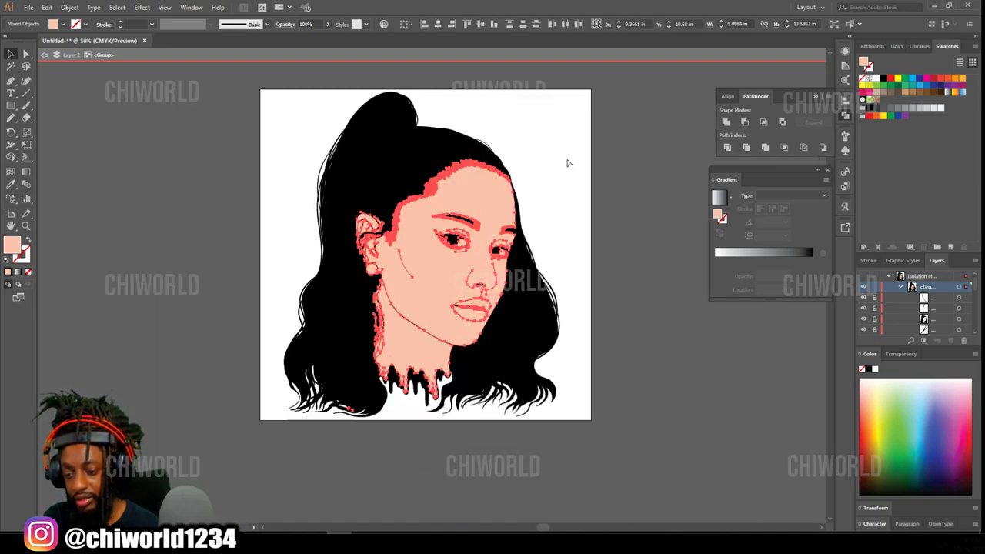
scroll(561, 168, up, 2)
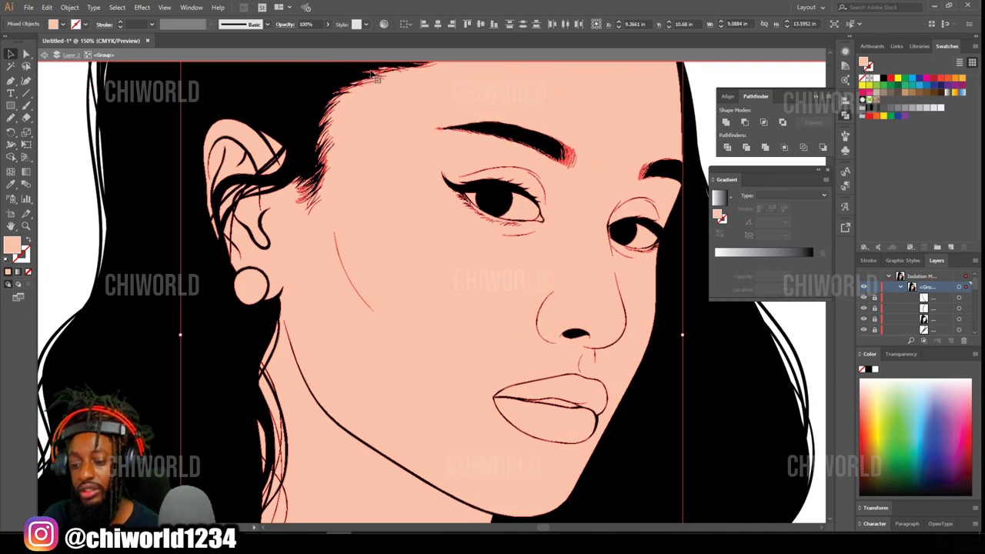
- Open Adjust Color Balance for the selected skin shapes and turn on its preview
click(28, 6)
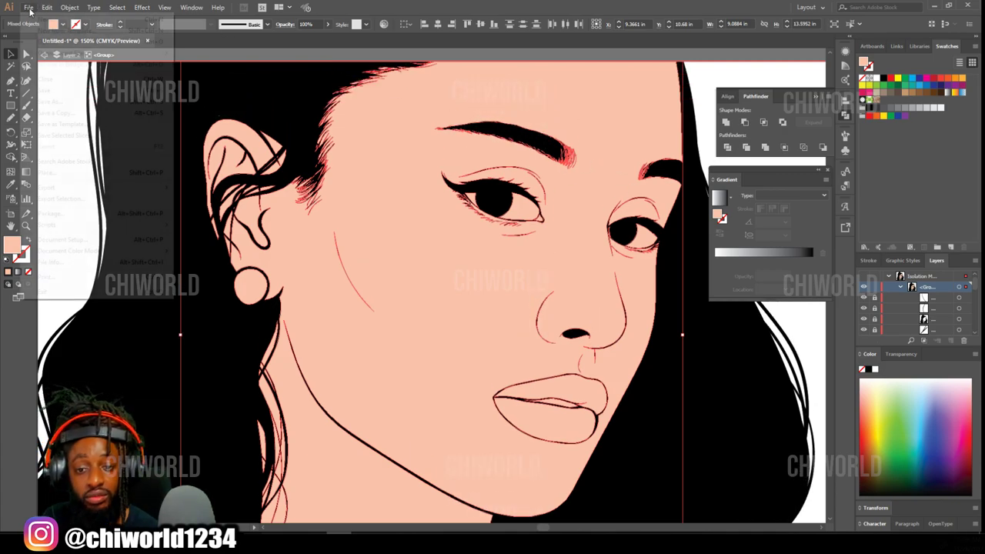
mouse_move(48, 10)
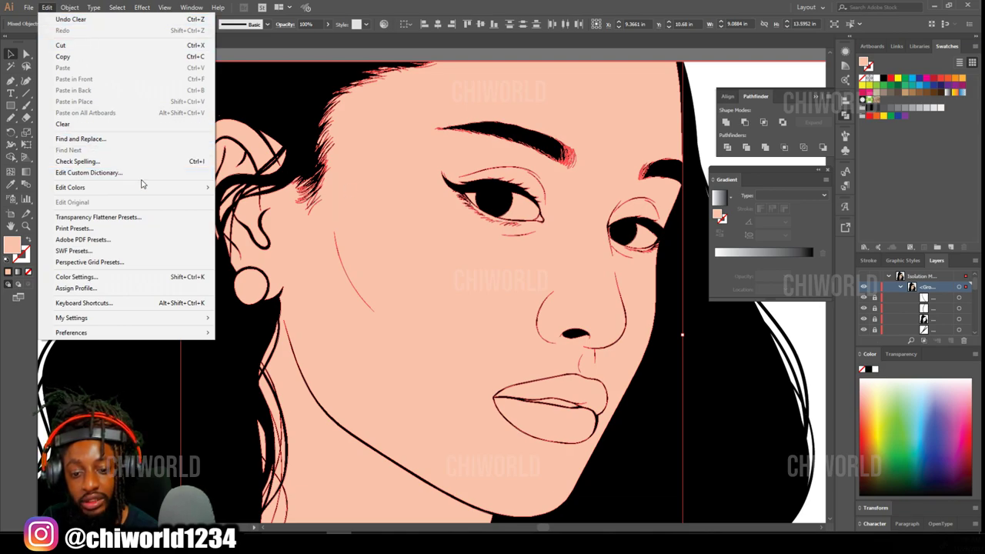
mouse_move(143, 189)
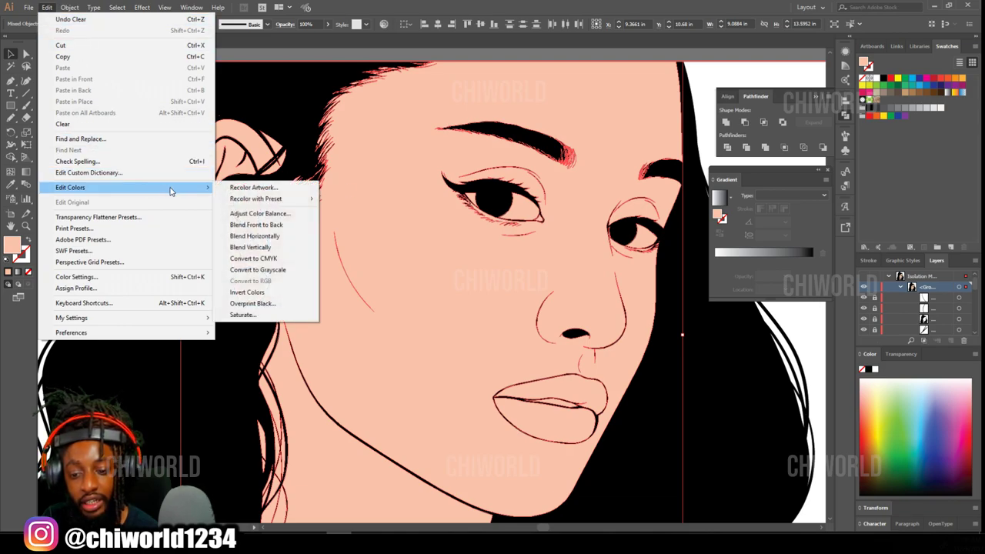
click(270, 217)
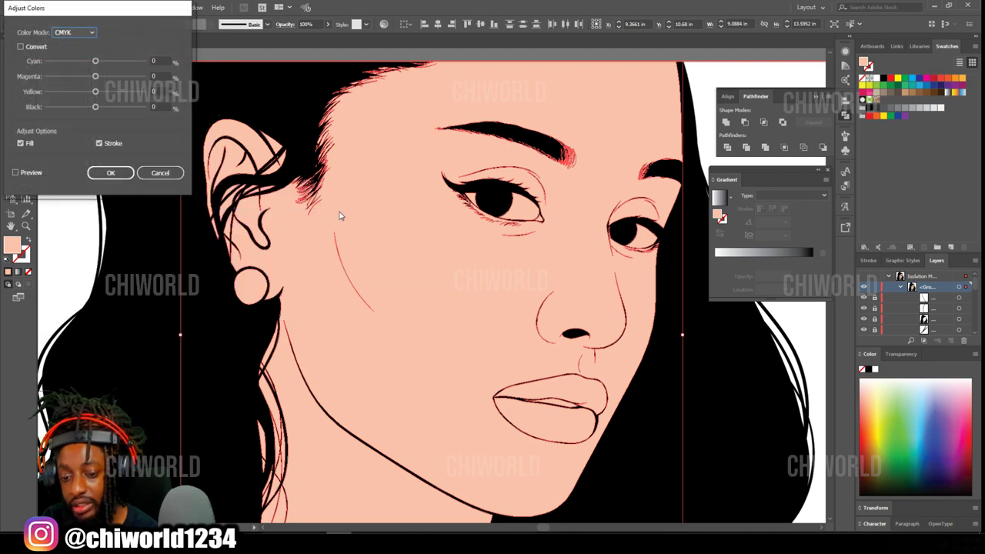
click(16, 174)
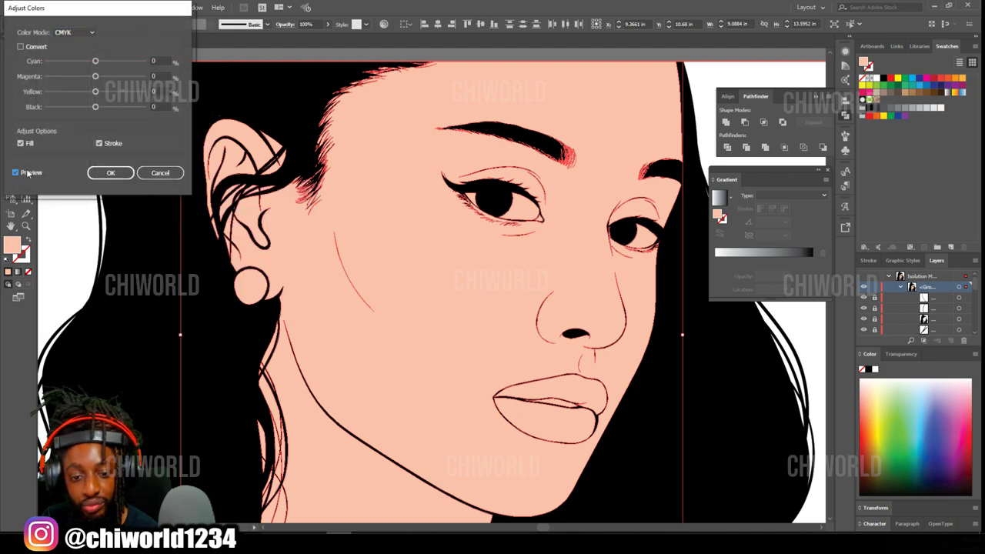
- Raise the skin color's magenta adjustment to 12% and yellow to 16%, keeping cyan at 0%
click(96, 92)
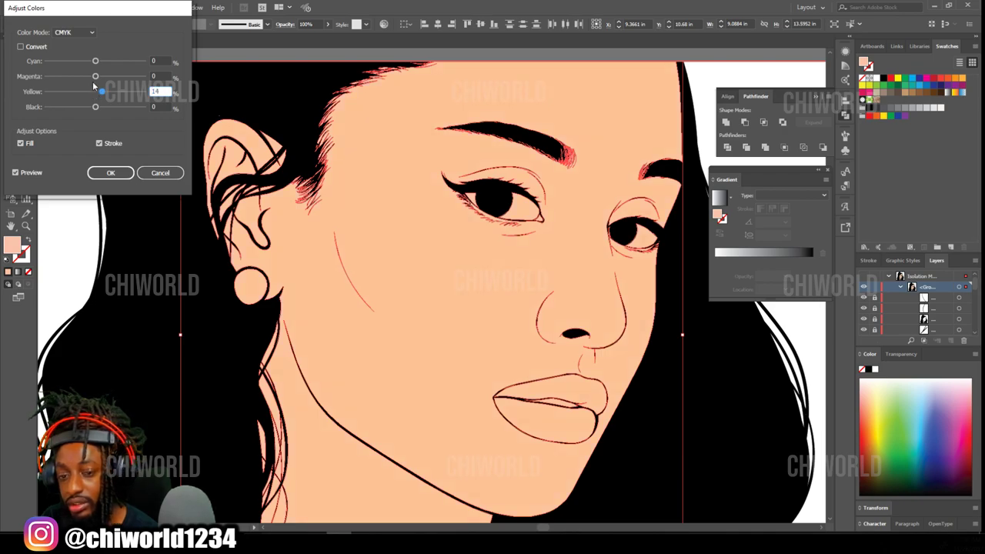
click(95, 77)
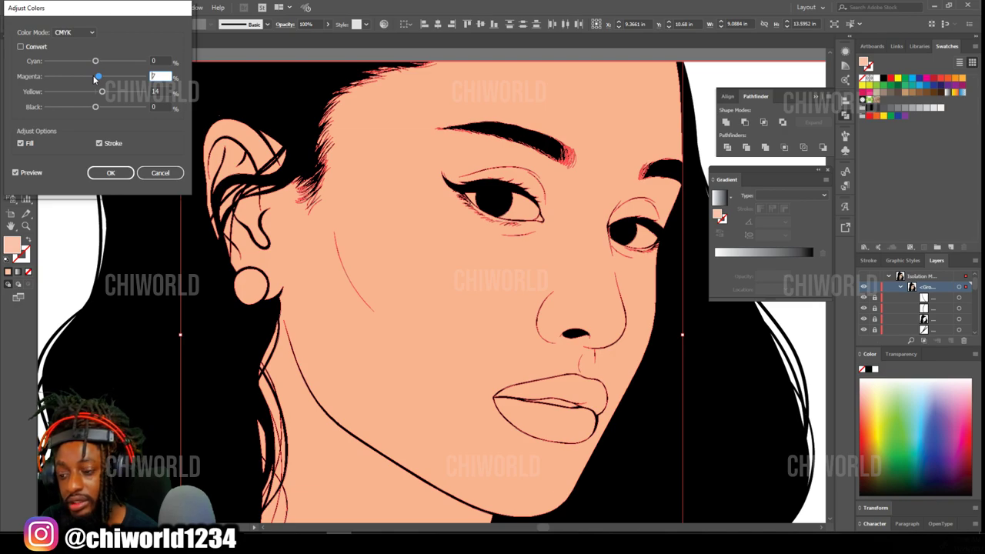
click(95, 62)
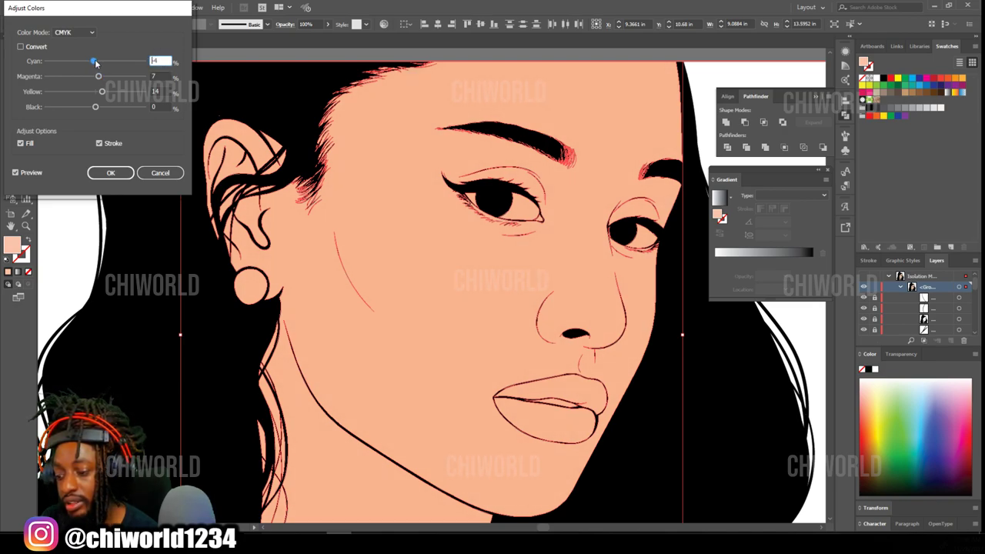
drag(99, 79, 101, 78)
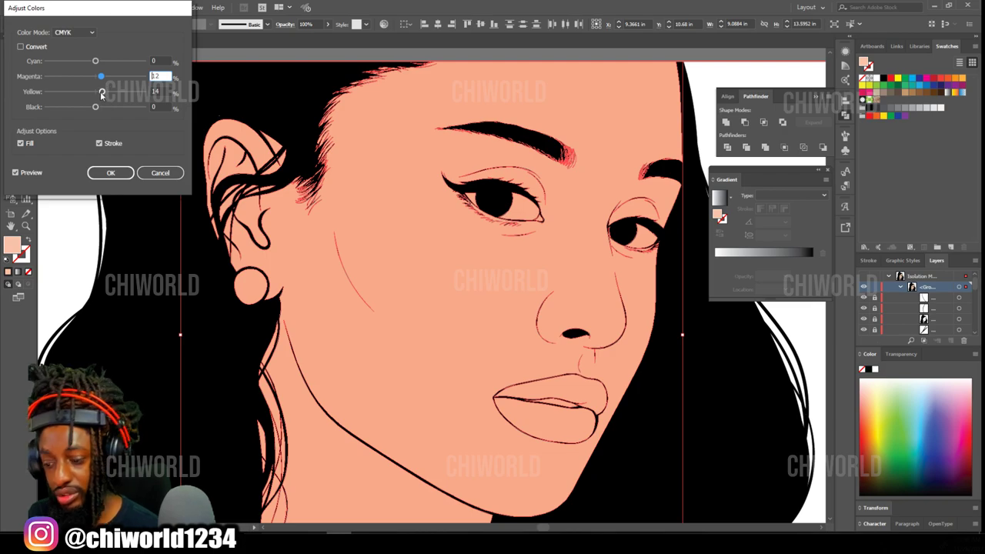
click(101, 93)
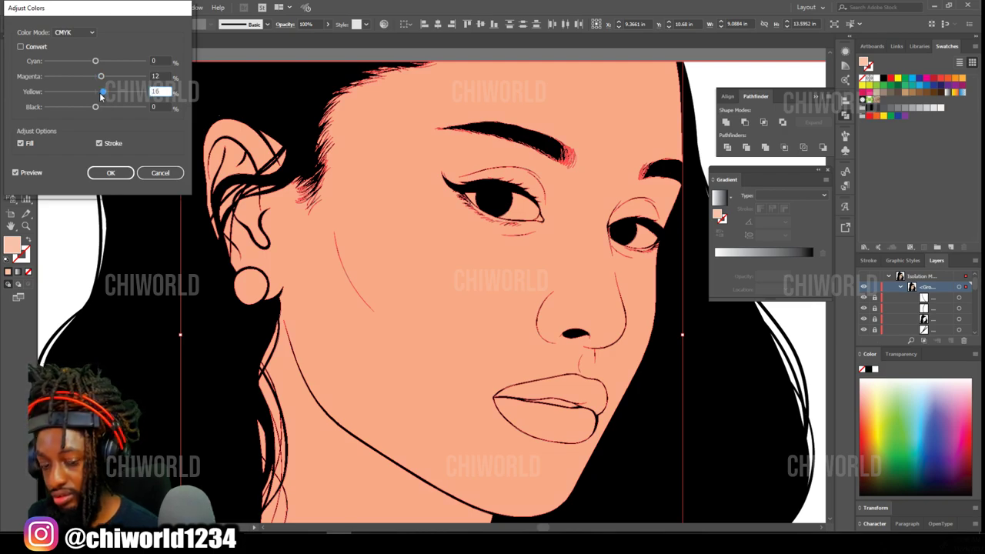
- Fine-tune the skin color to yellow 19%, black -7% and cyan -1%, apply the adjustment, and deselect the shapes
click(94, 108)
click(104, 93)
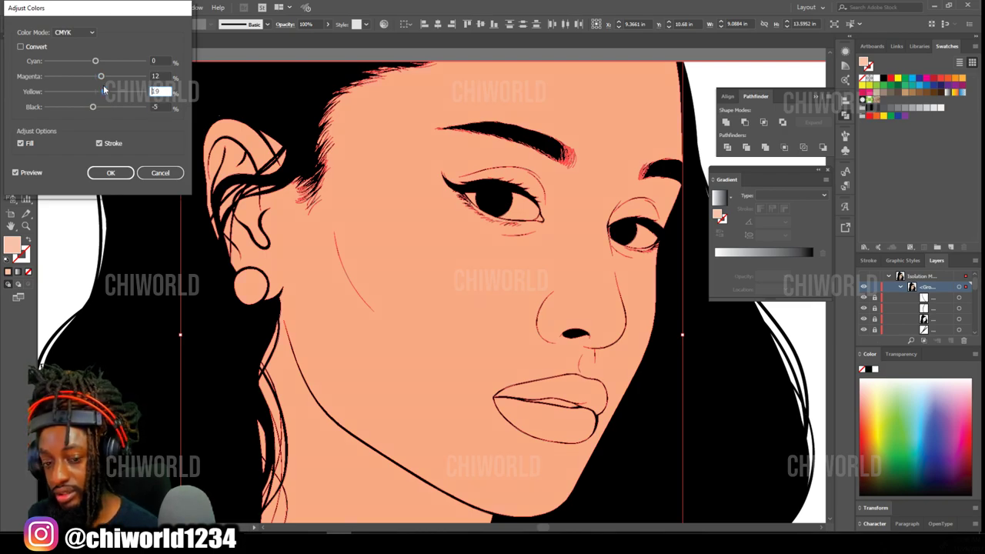
click(105, 78)
click(103, 91)
click(93, 108)
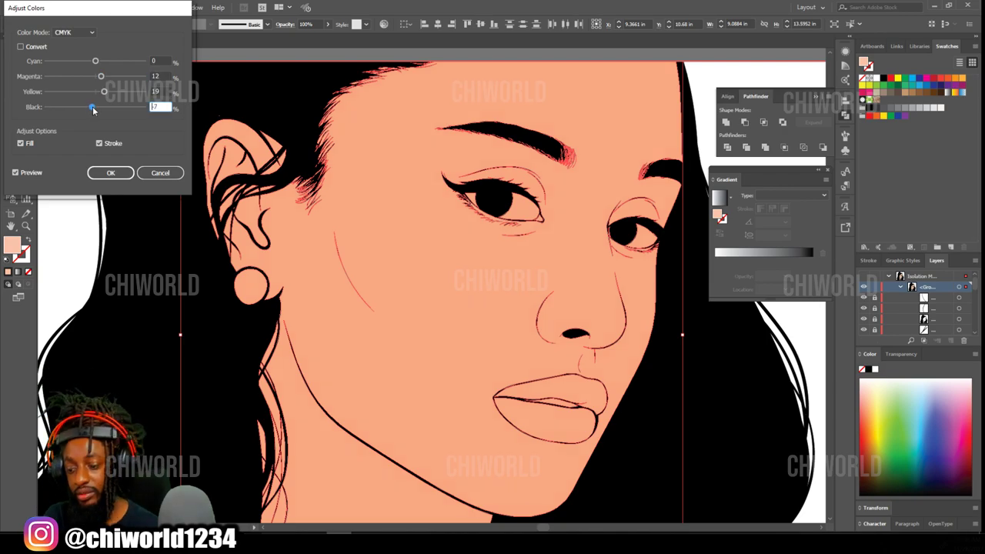
click(96, 61)
click(101, 76)
click(114, 171)
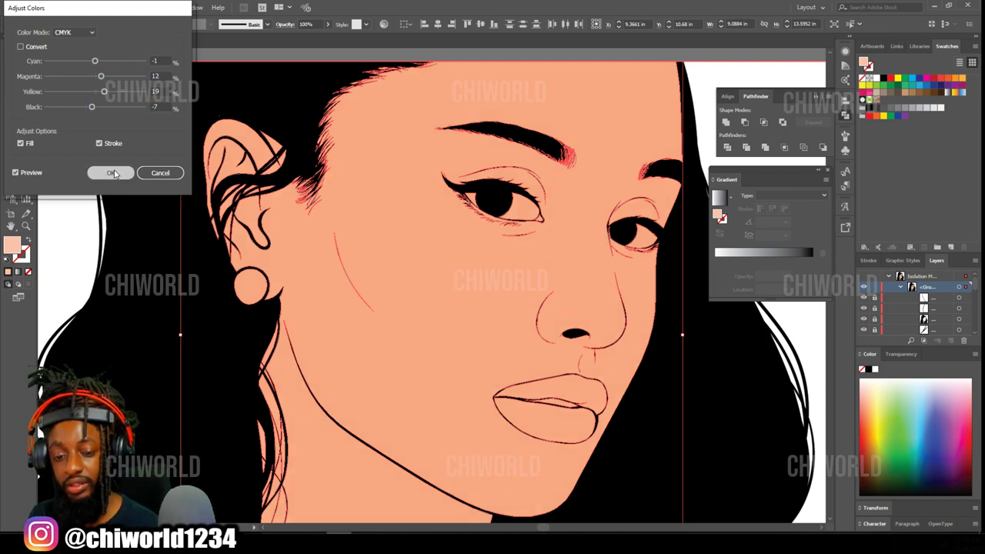
click(131, 251)
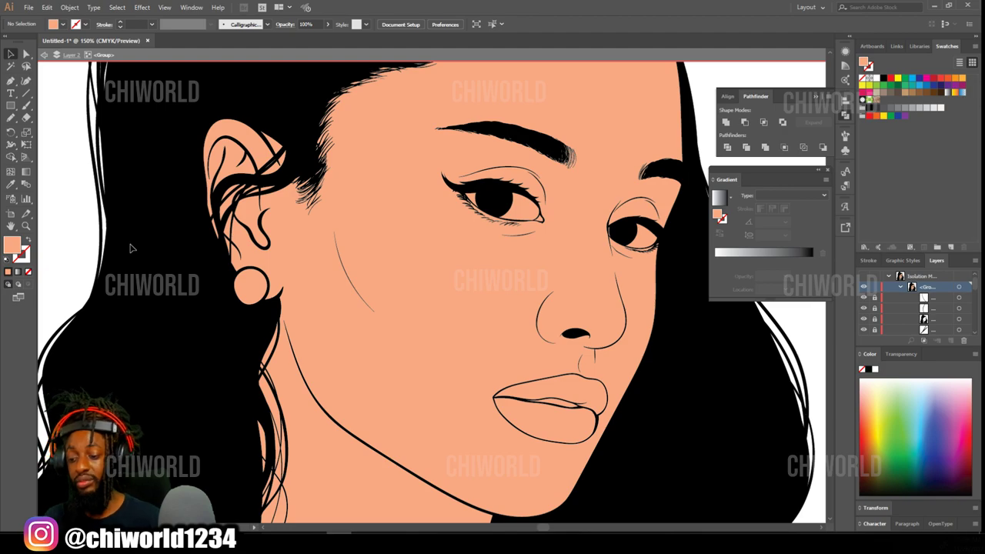
key(ctrl+minus)
key(ctrl+minus)
key(ctrl+minus)
key(ctrl+minus)
scroll(539, 260, right, 3)
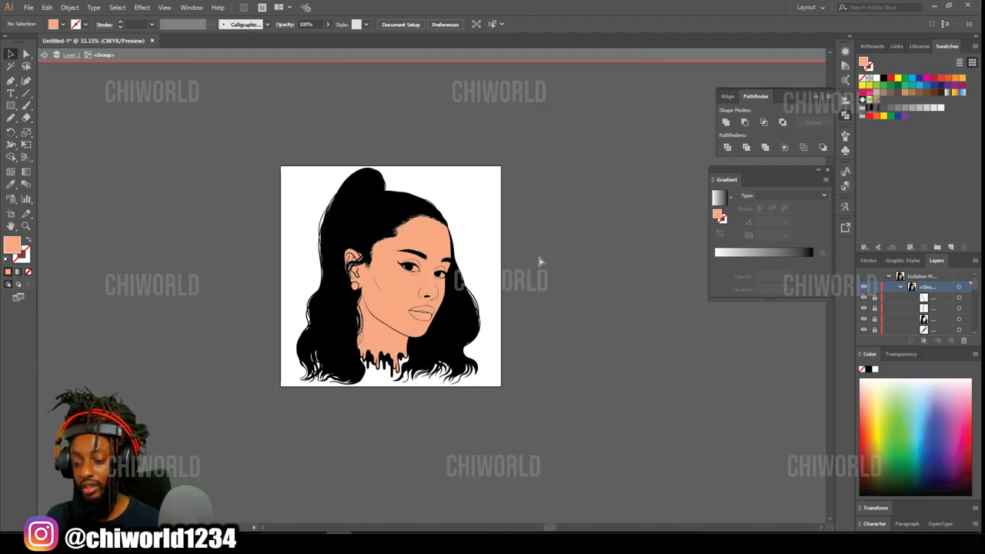
- Fill the whites of both eyes, the teeth and the round earring with the lightest gray swatch, leaving nothing selected
key(ctrl+plus)
key(ctrl+plus)
key(ctrl+plus)
key(ctrl+plus)
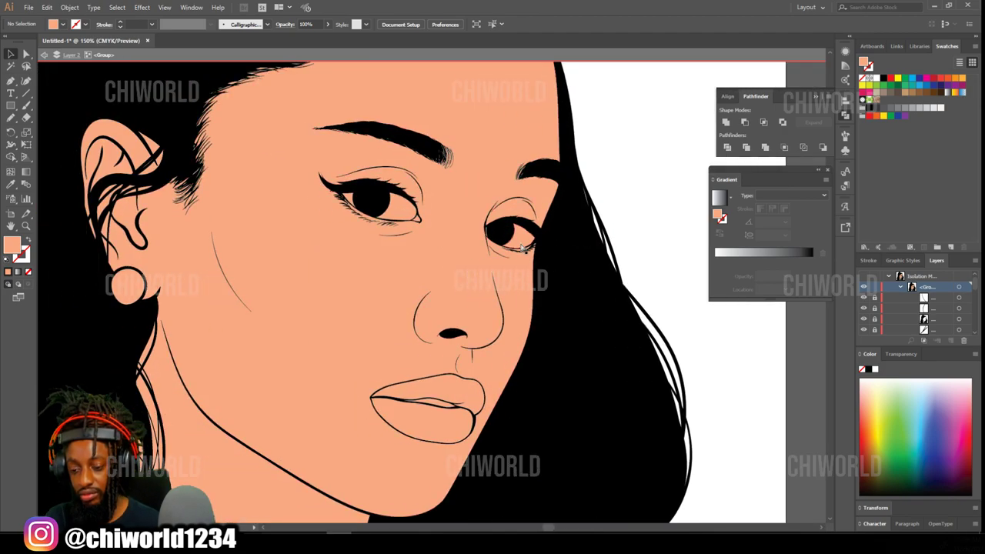
click(509, 234)
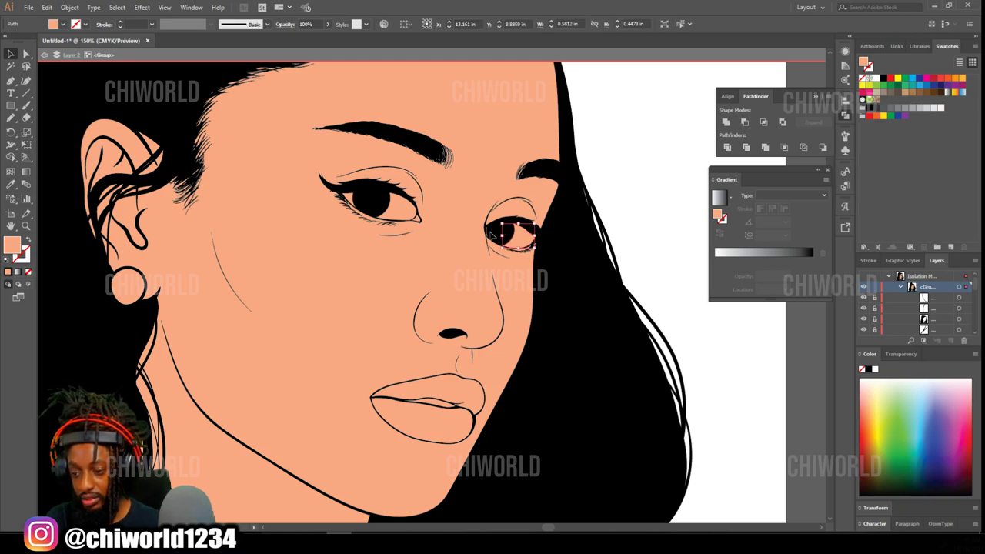
shift+click(490, 238)
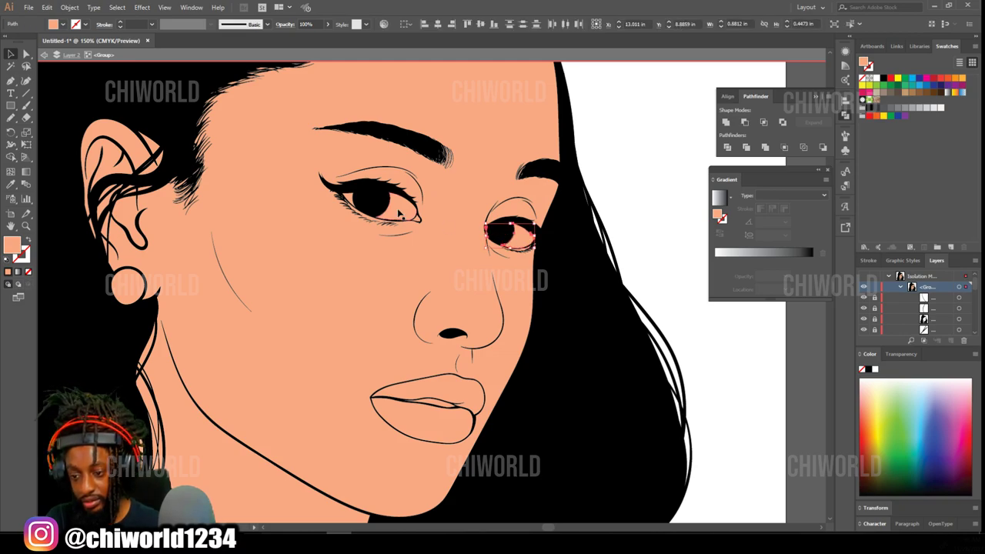
shift+click(399, 216)
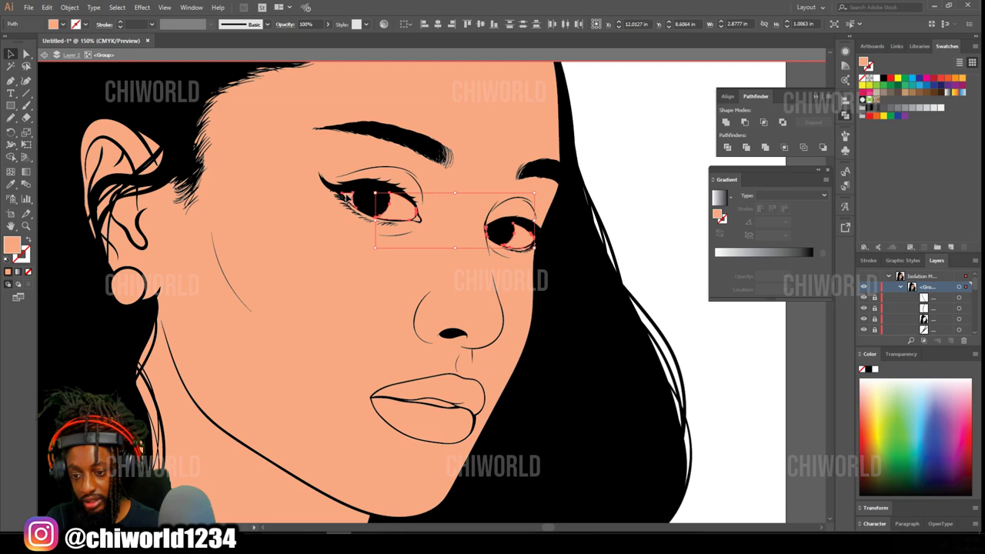
shift+click(347, 199)
shift+click(433, 402)
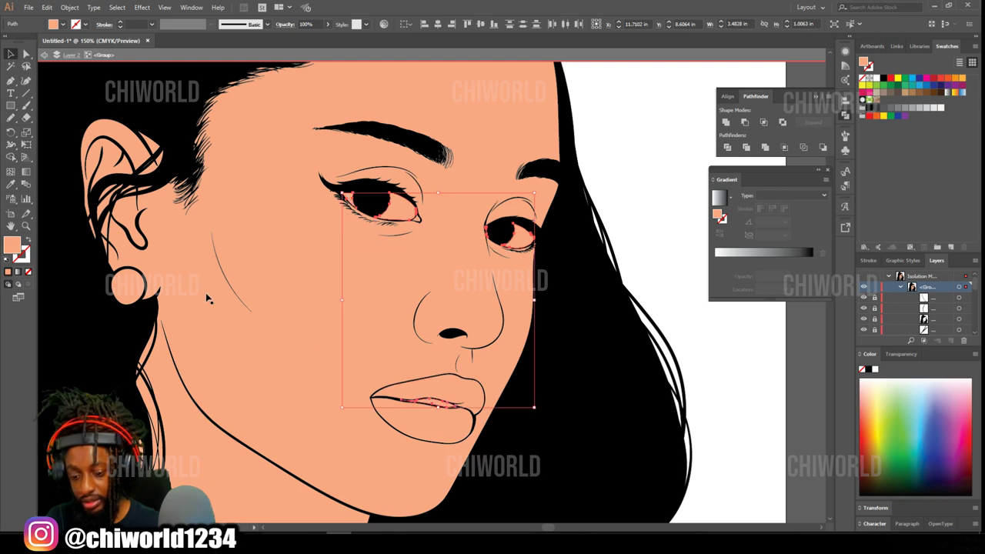
shift+click(143, 287)
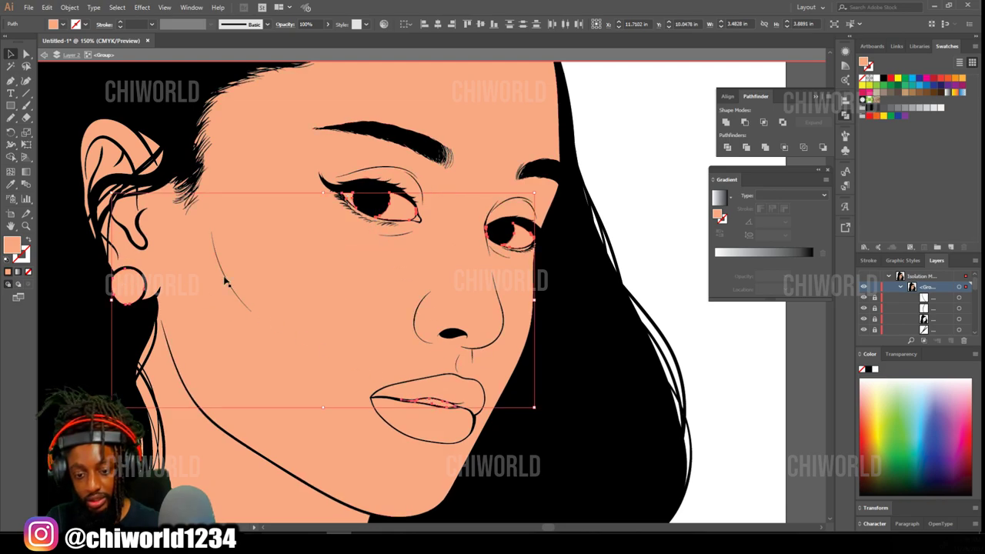
click(940, 108)
key(ctrl+minus)
click(590, 330)
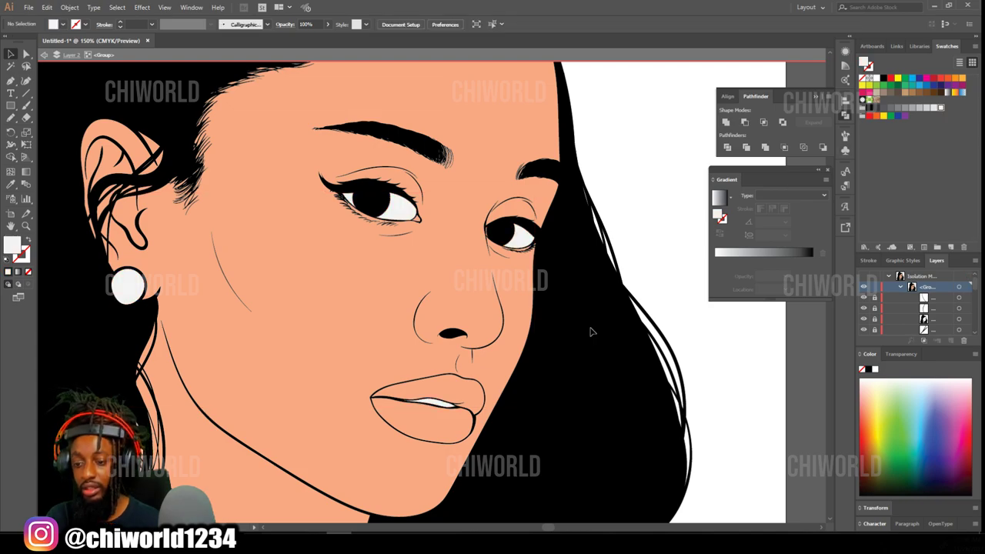
- Select the upper and lower lip shapes and fill them with pink FF7381
key(ctrl+minus)
key(ctrl+minus)
key(ctrl+plus)
key(ctrl+plus)
key(ctrl+plus)
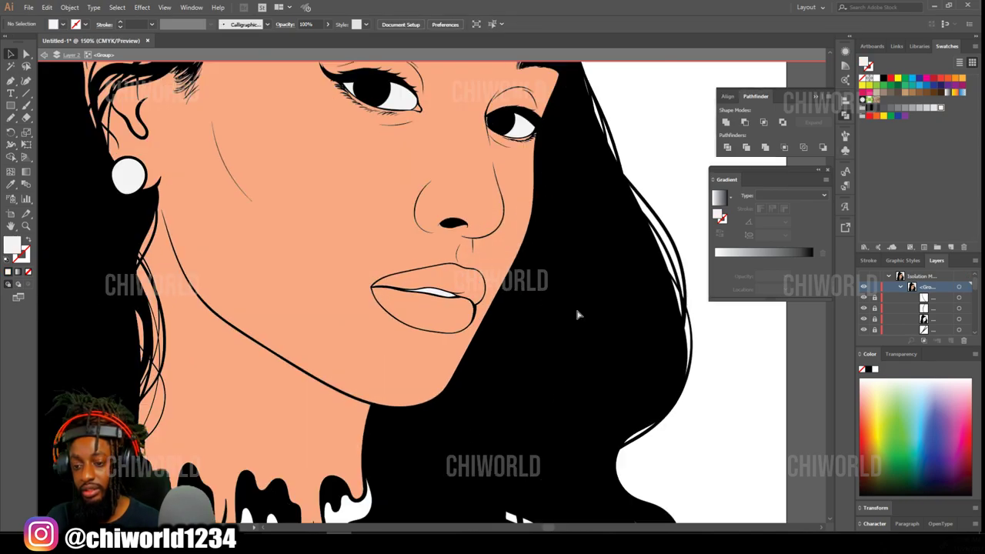
key(ctrl+plus)
key(ctrl+plus)
click(501, 284)
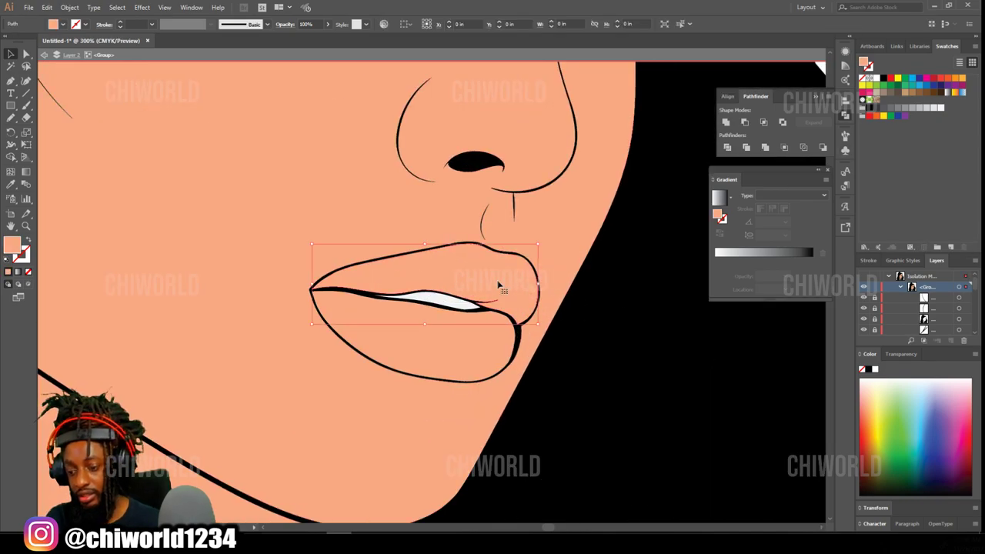
shift+click(475, 351)
double_click(13, 245)
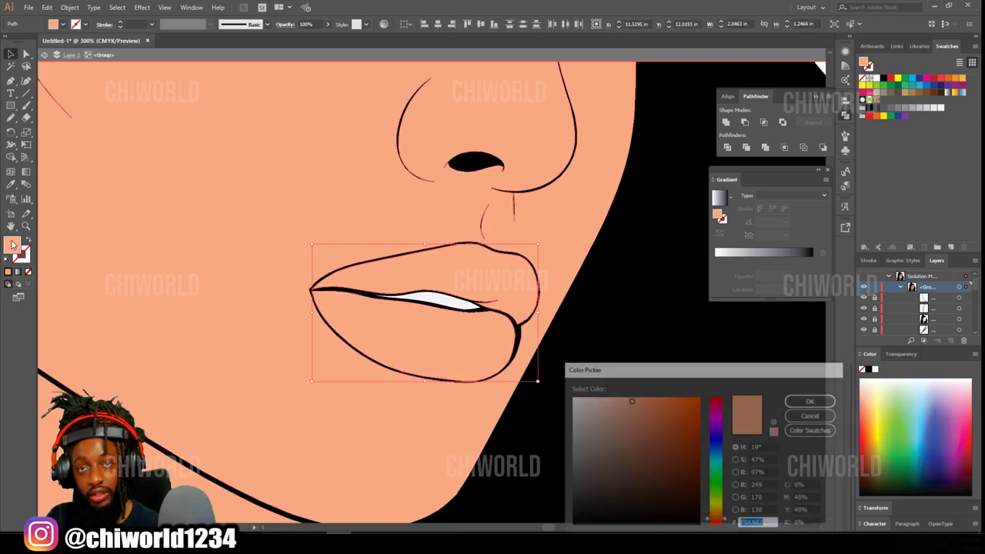
drag(714, 416, 712, 403)
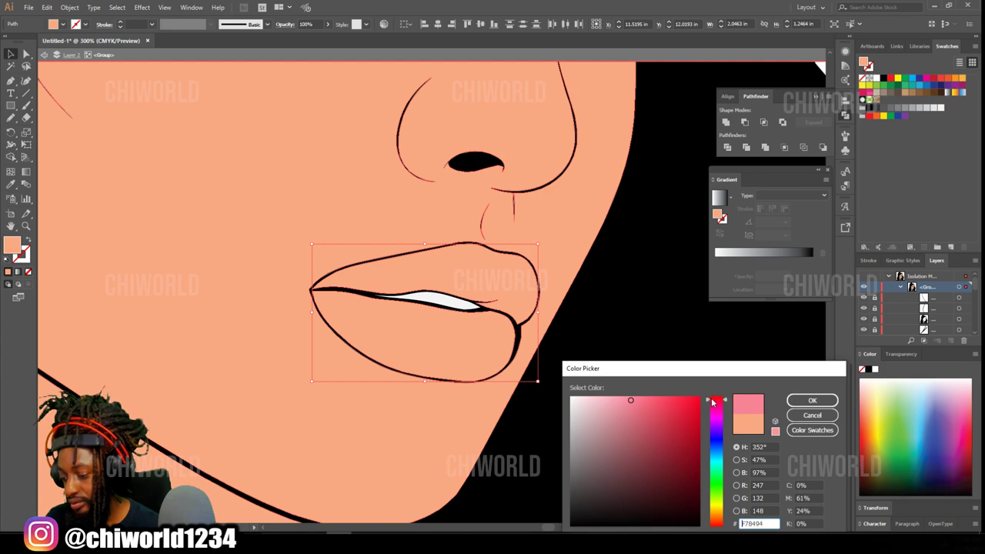
drag(632, 402, 642, 395)
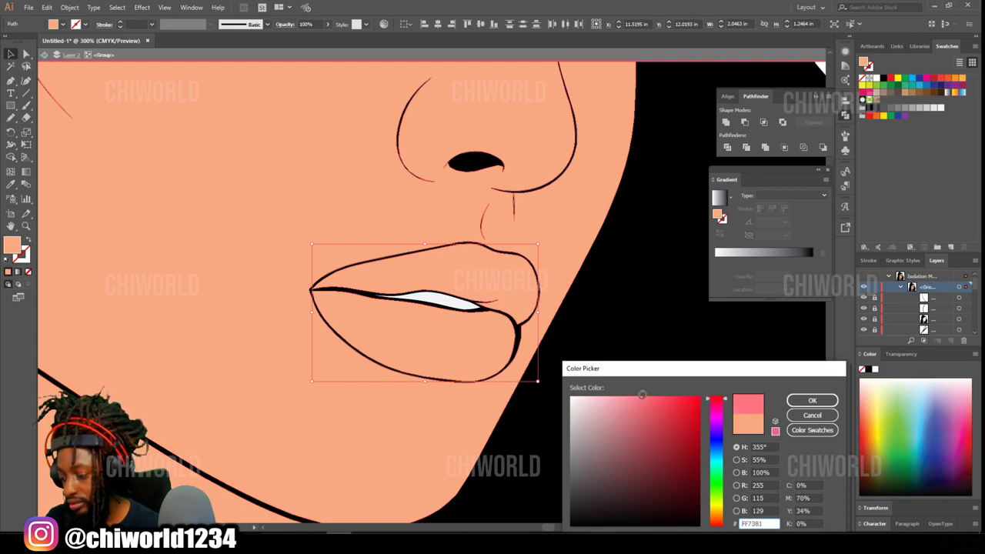
click(810, 400)
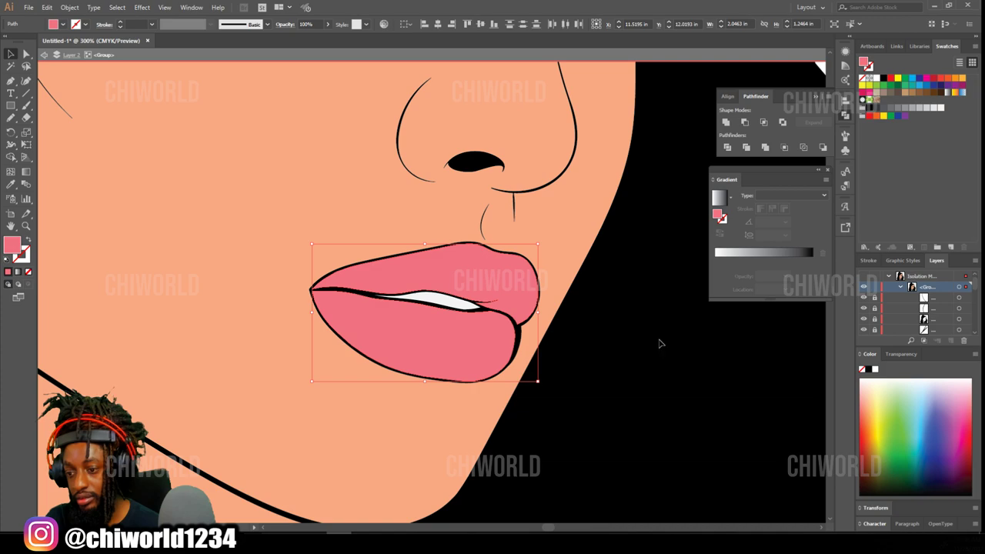
- Shift the lips' fill to the warmer coral pink FF7976 and deselect them
double_click(11, 244)
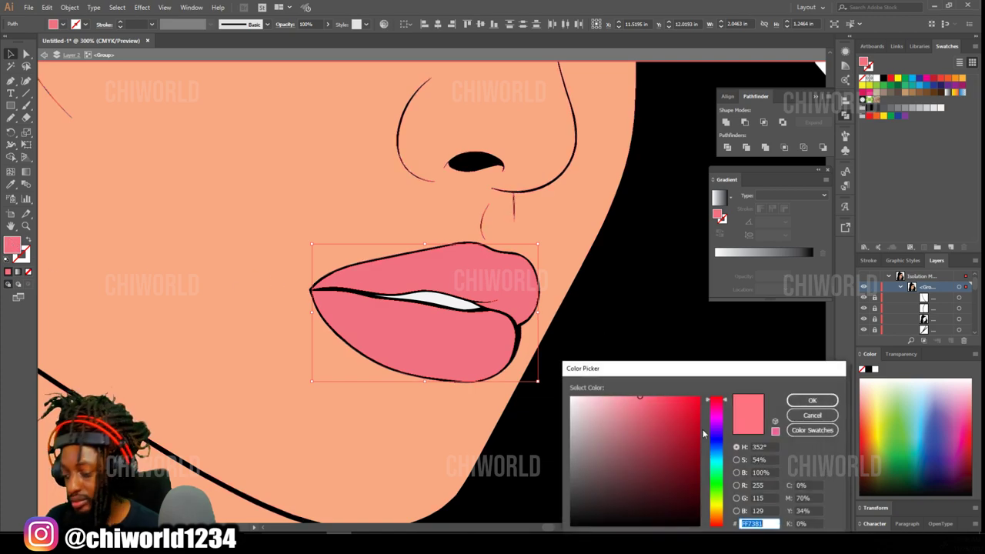
drag(713, 401, 721, 529)
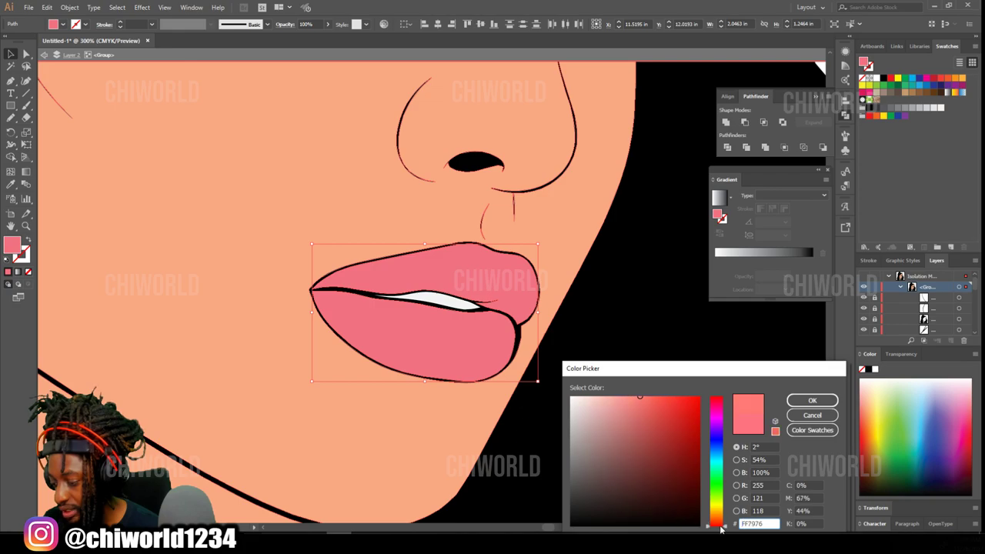
click(812, 400)
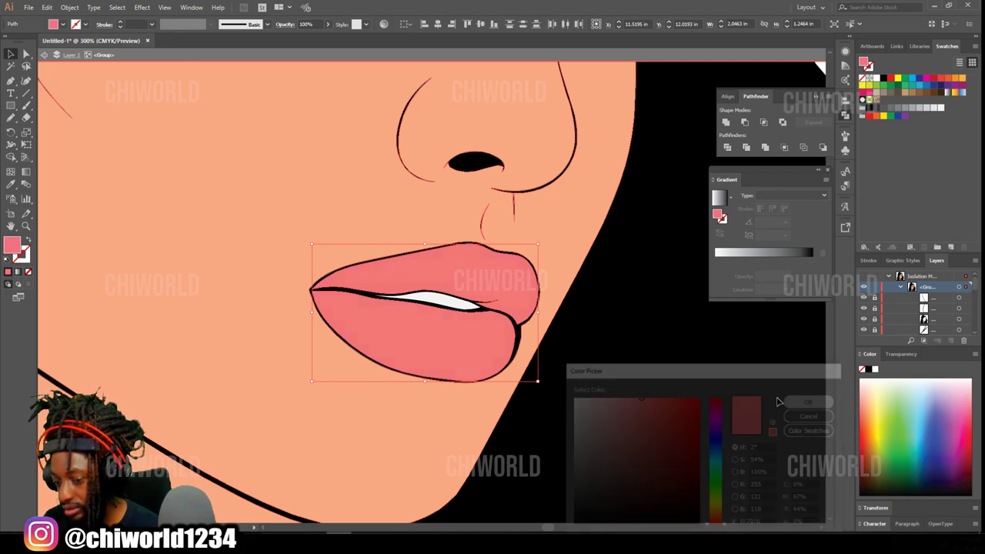
click(676, 324)
key(ctrl+0)
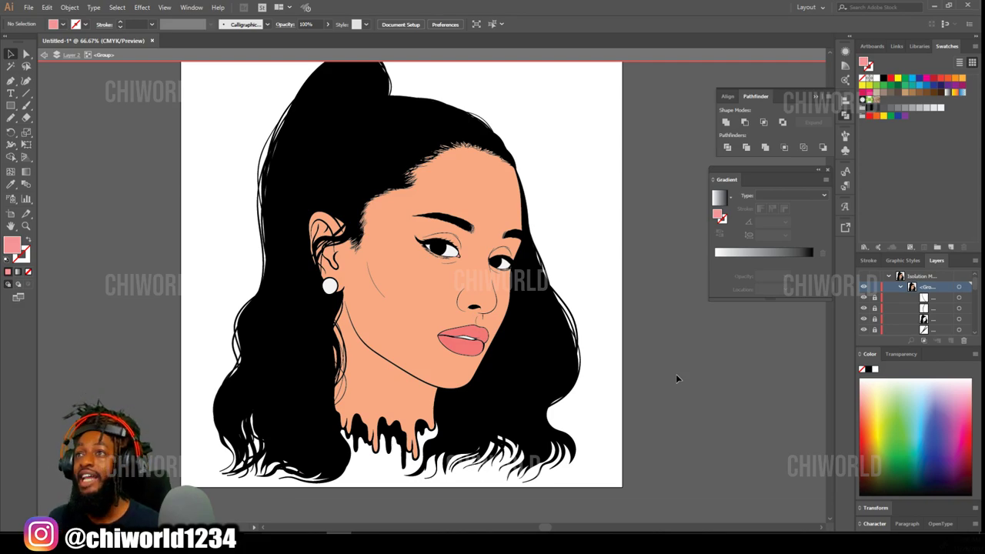
- Exit isolation mode, collapse Layer 2 and duplicate the whole layer
double_click(785, 372)
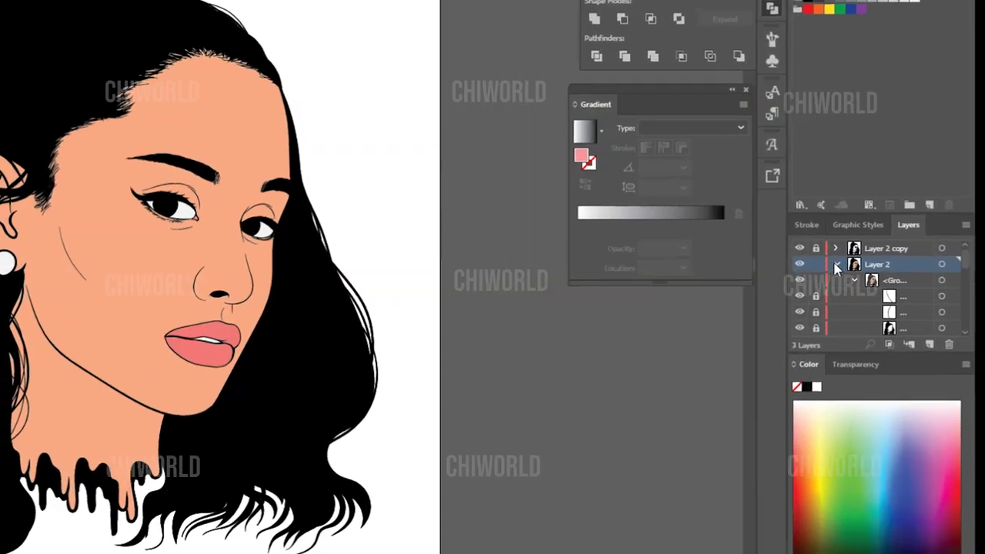
click(870, 278)
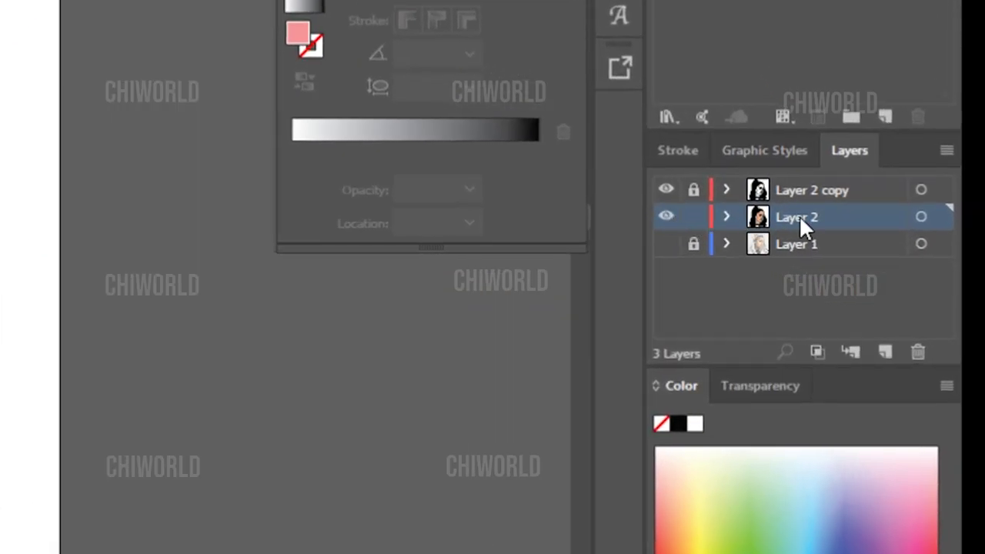
drag(799, 215, 889, 352)
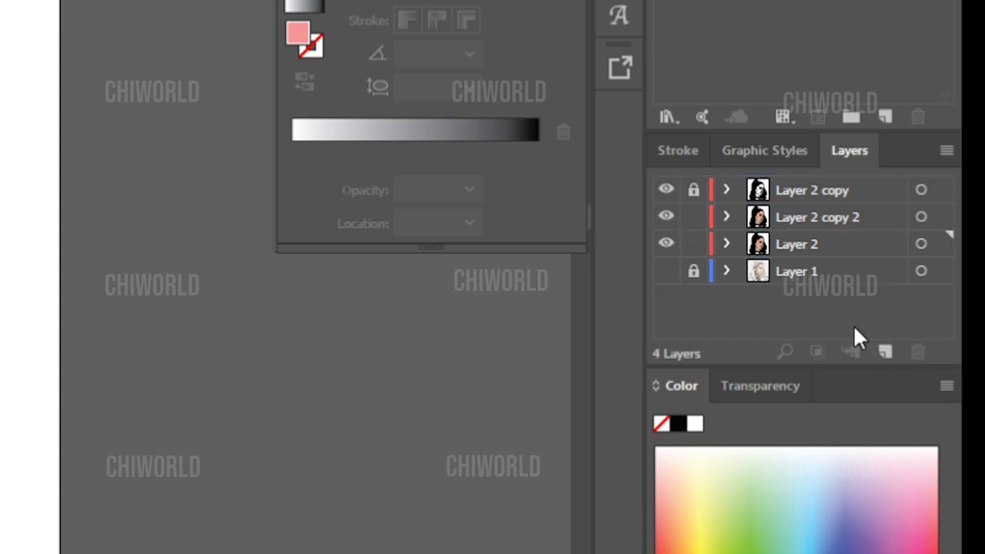
- Lock and hide the original Layer 2 and make Layer 2 copy 2 the active layer
click(694, 244)
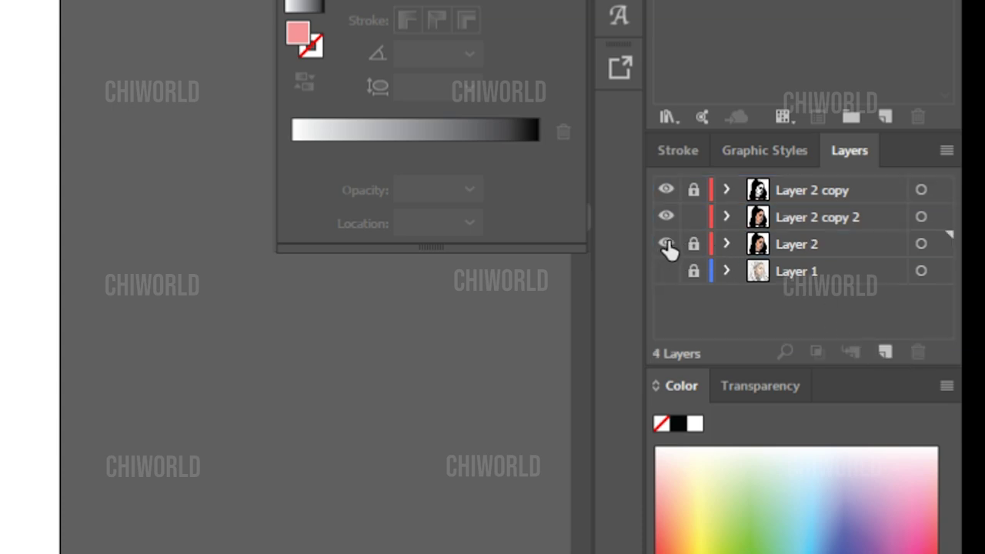
click(666, 244)
click(776, 219)
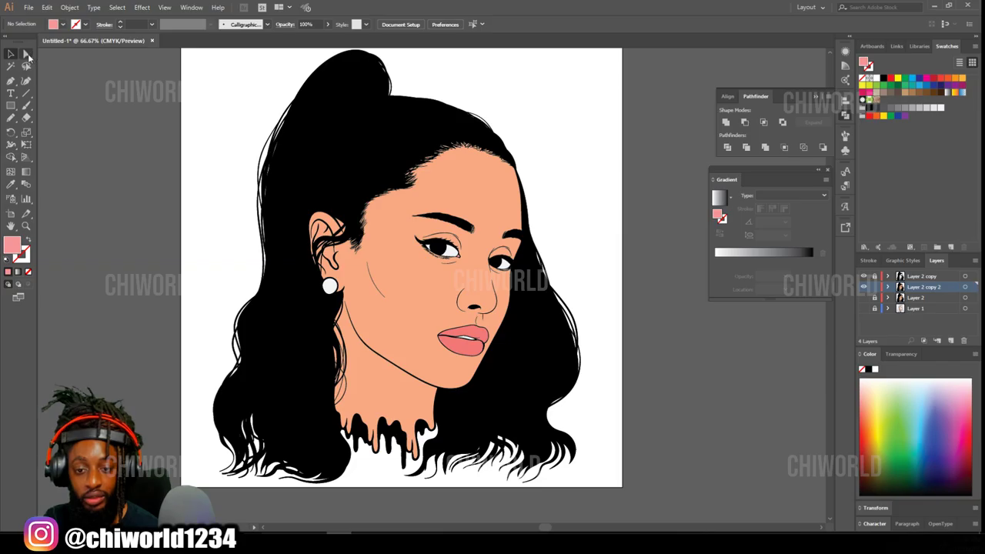
- Isolate the colored portrait group on Layer 2 copy 2
click(387, 260)
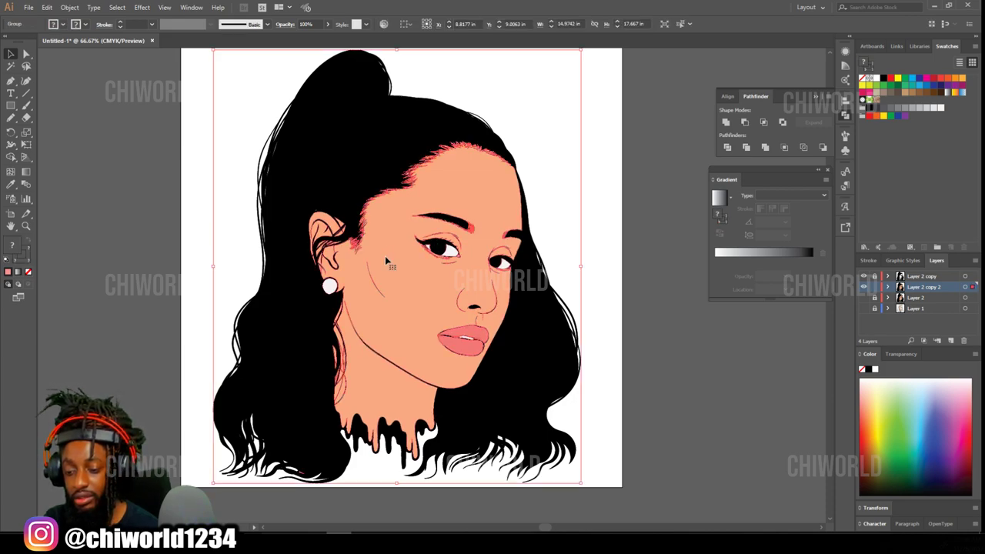
right_click(387, 259)
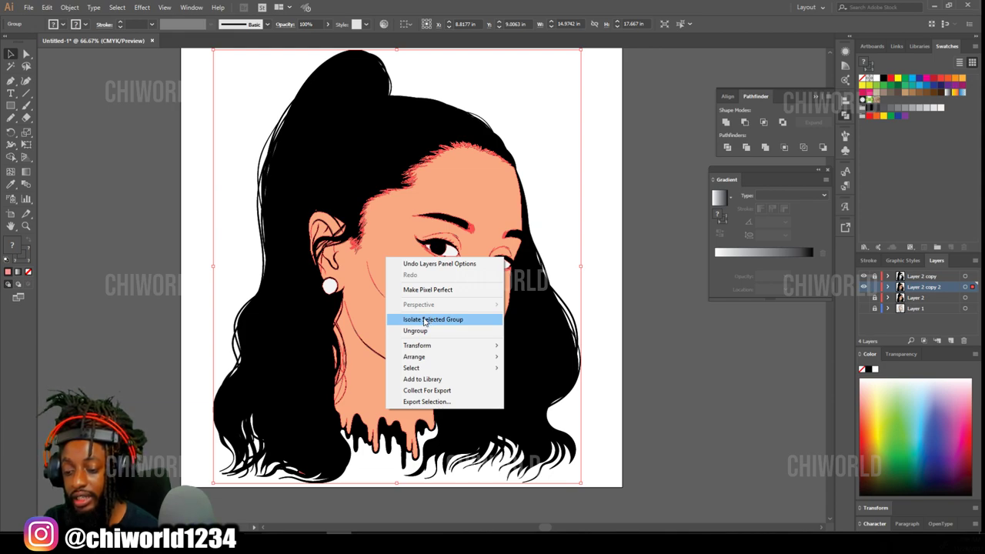
click(424, 322)
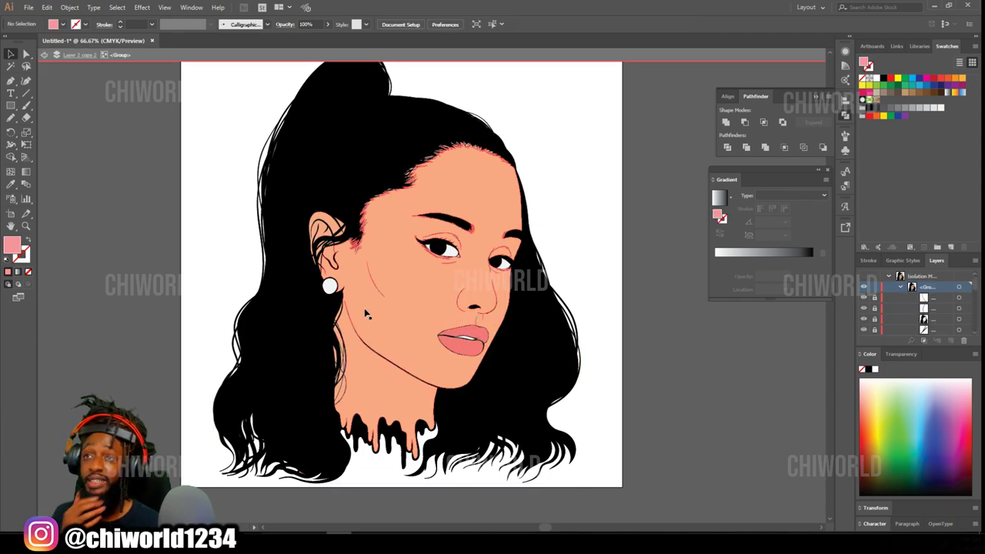
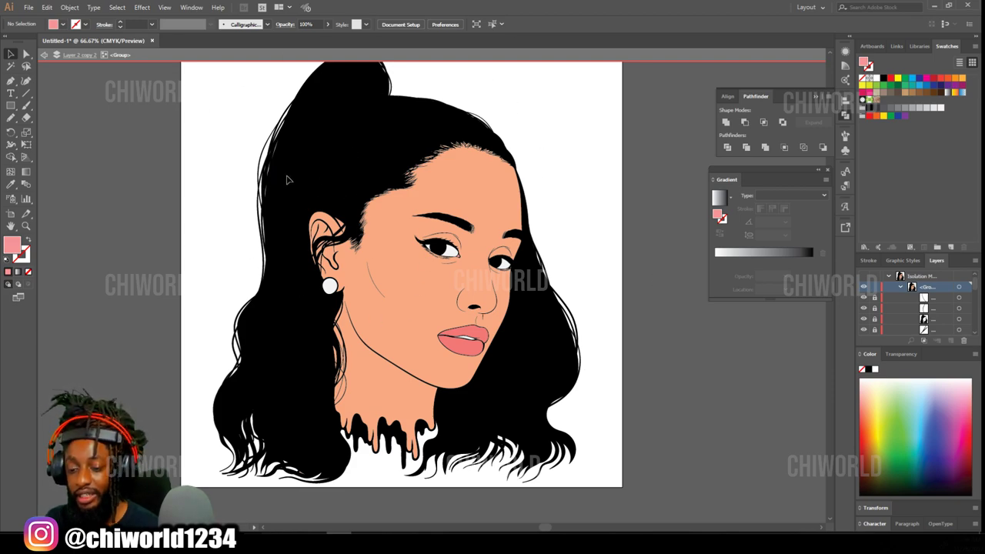
- Delete the peach skin shapes of the face, ear and neck, including those between the hair strands beside the neck
drag(287, 176, 385, 278)
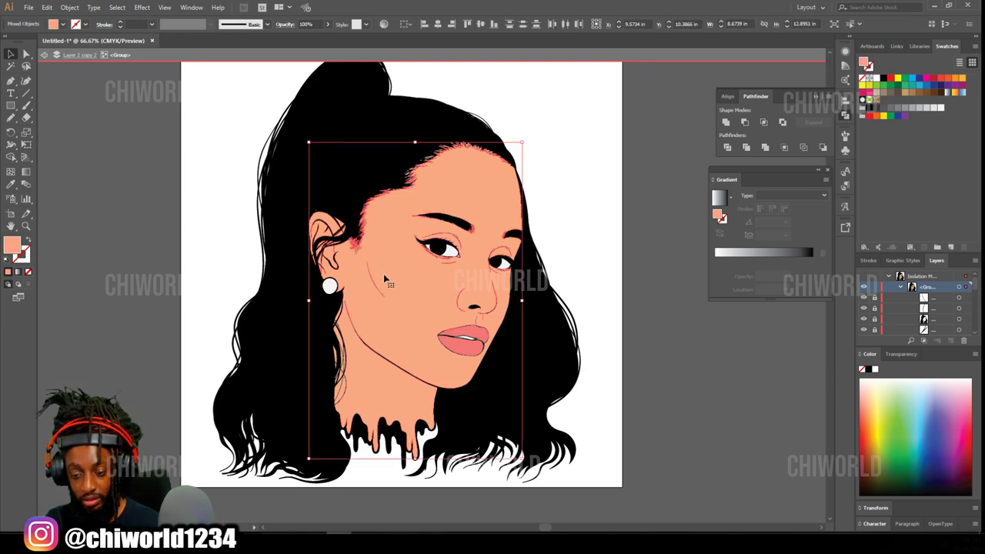
key(Delete)
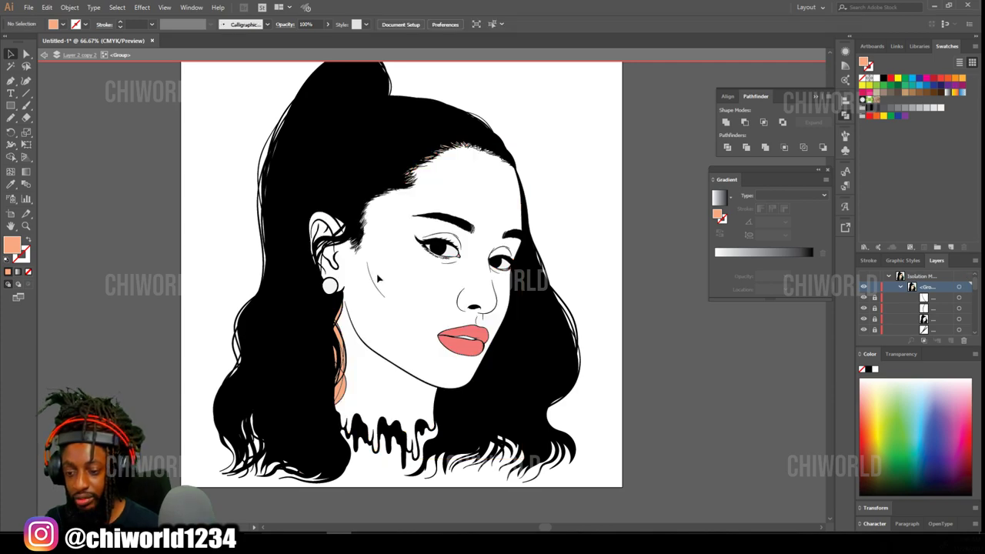
drag(297, 437, 374, 303)
key(Delete)
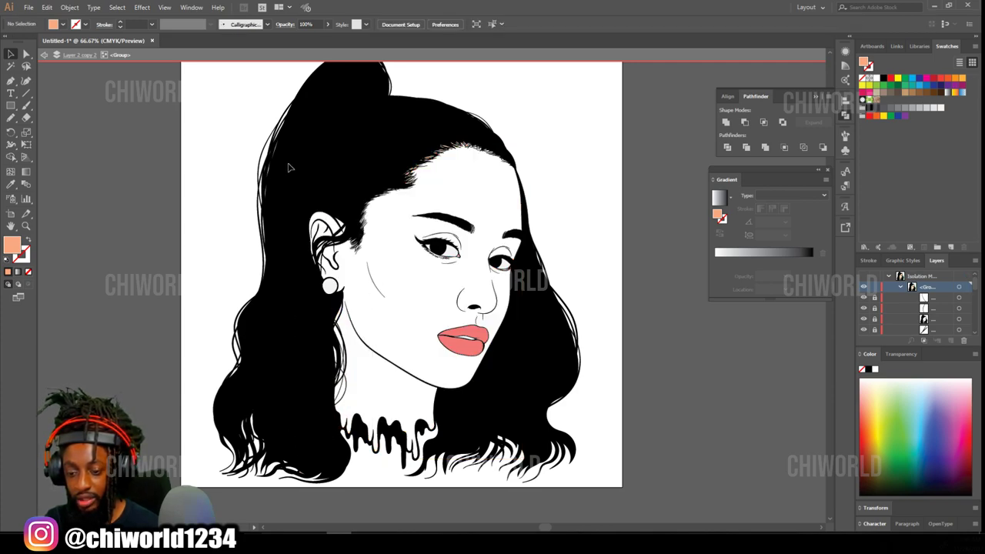
- Remove the leftover peach slivers along the forehead hairline and inside the eyebrows
drag(286, 164, 391, 272)
scroll(415, 200, up, 1)
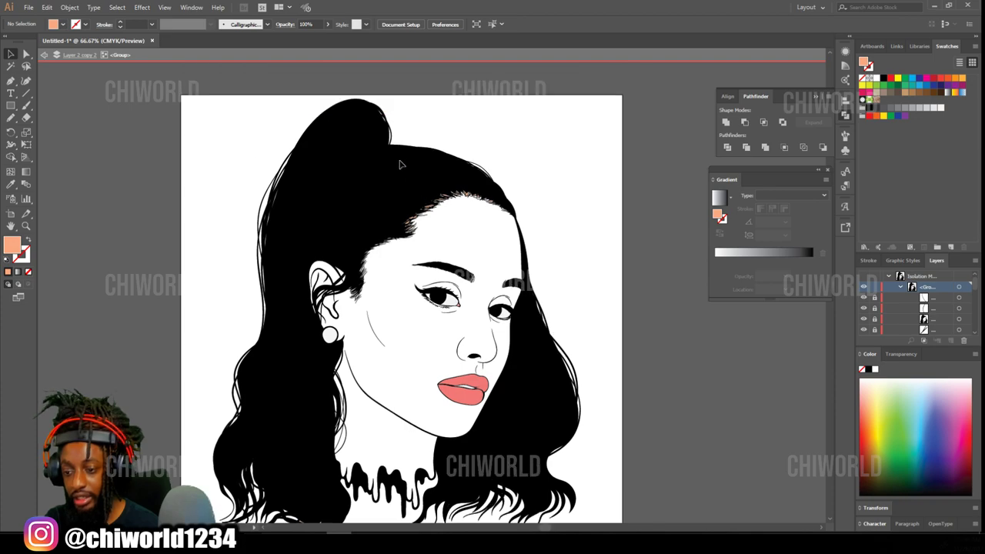
drag(362, 140, 594, 251)
click(594, 251)
scroll(553, 249, up, 1)
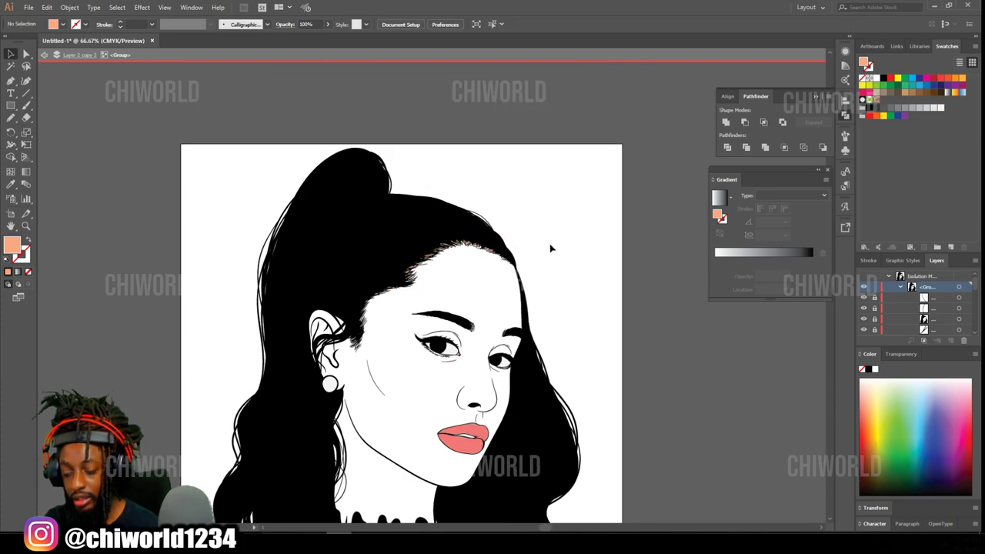
key(ctrl+equal)
key(ctrl+equal)
key(ctrl+equal)
mouse_move(320, 121)
mouse_down()
mouse_move(608, 254)
mouse_move(759, 401)
mouse_move(766, 416)
mouse_move(758, 422)
mouse_up()
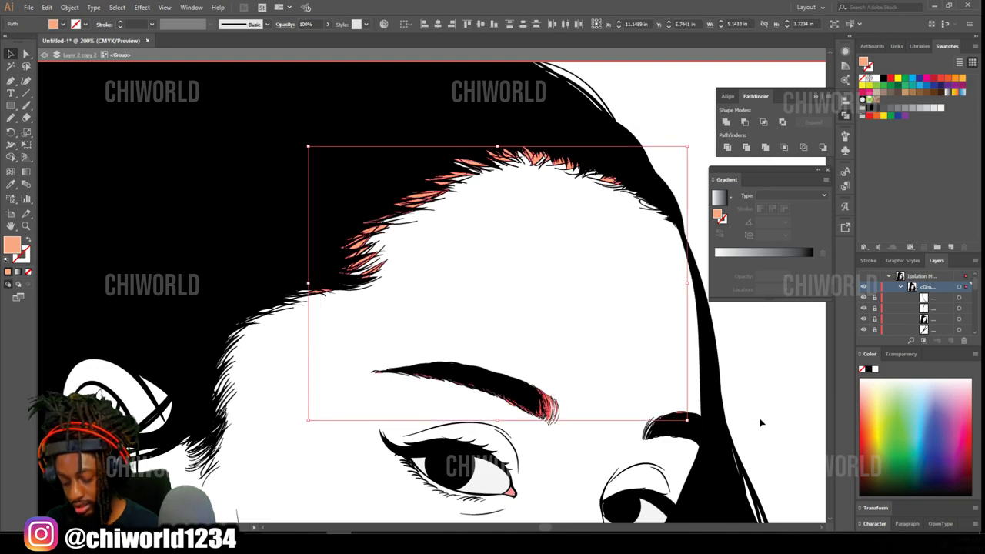
key(Delete)
drag(366, 412, 593, 300)
drag(307, 318, 707, 102)
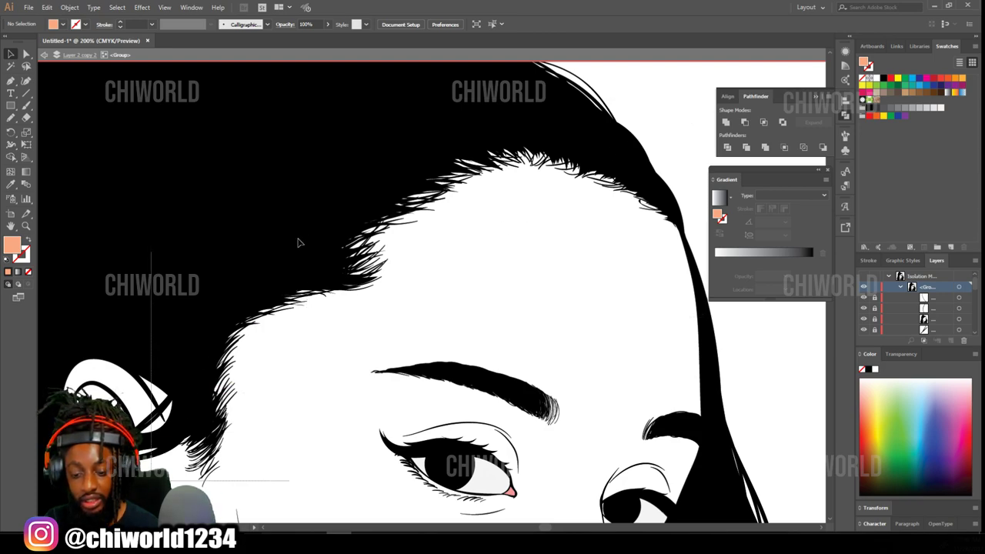
- Inspect both eyes and their lashes up close for leftover peach slivers
scroll(301, 267, down, 2)
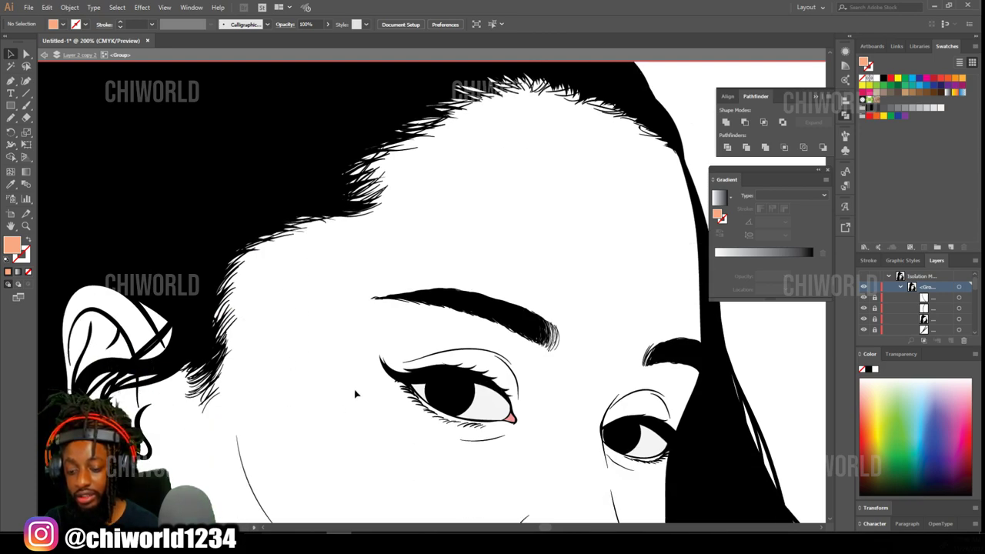
scroll(355, 394, up, 5)
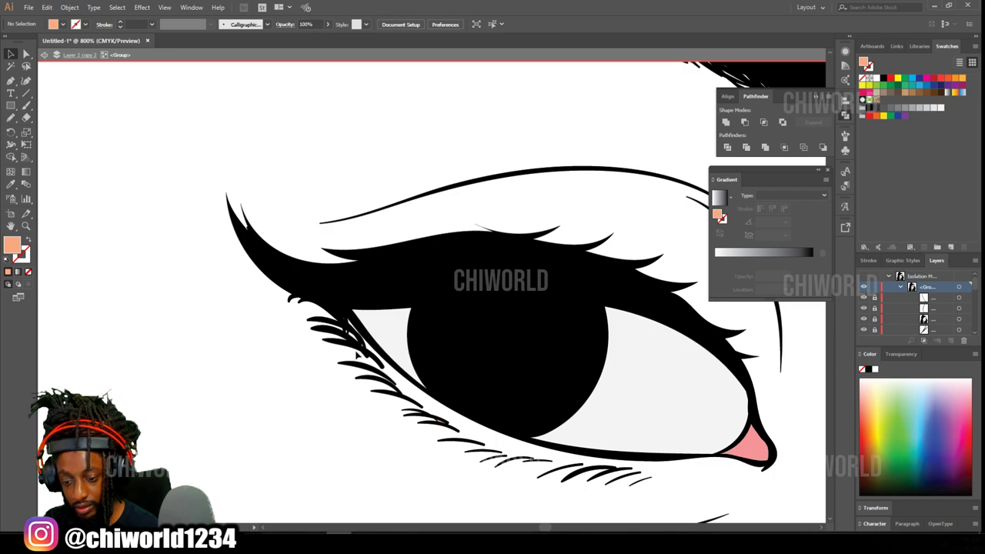
key(ctrl+minus)
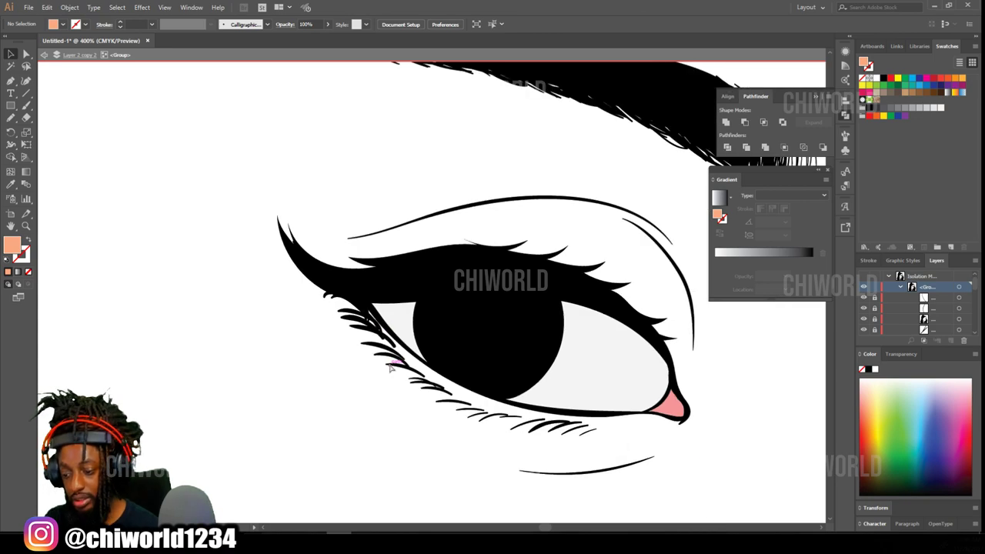
key(ctrl+minus)
key(ctrl+minus)
scroll(688, 436, right, 1)
scroll(687, 431, down, 3)
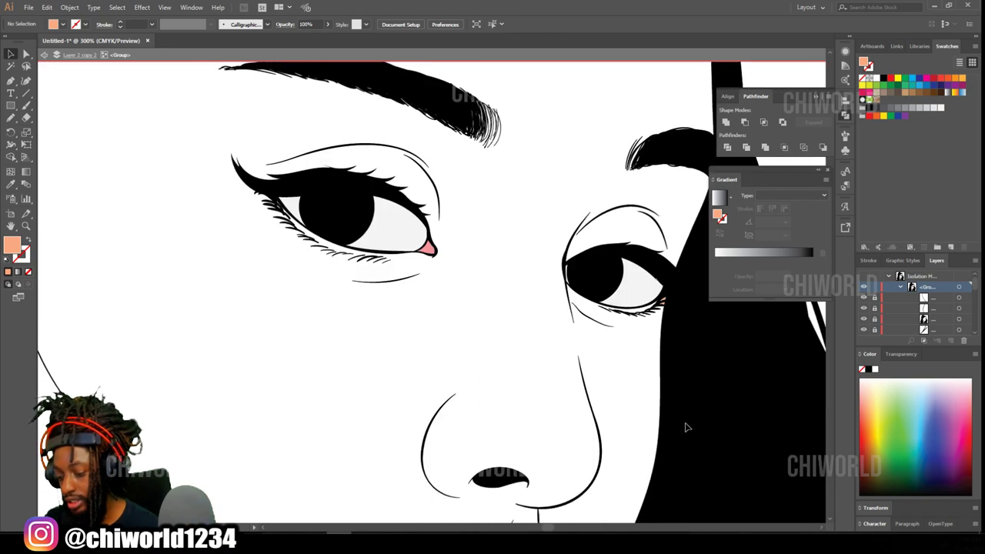
scroll(684, 422, right, 2)
key(ctrl+plus)
key(ctrl+plus)
key(ctrl+plus)
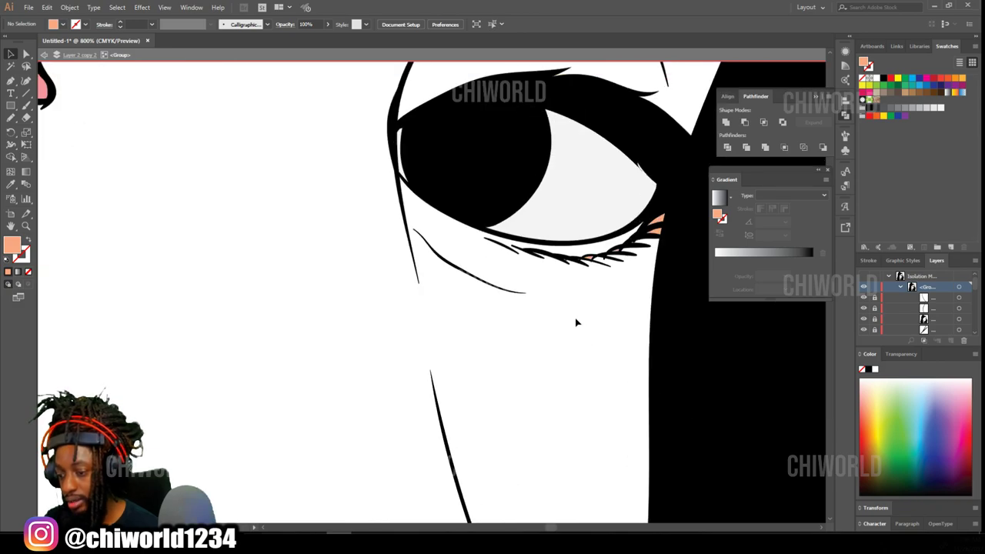
key(ctrl+1)
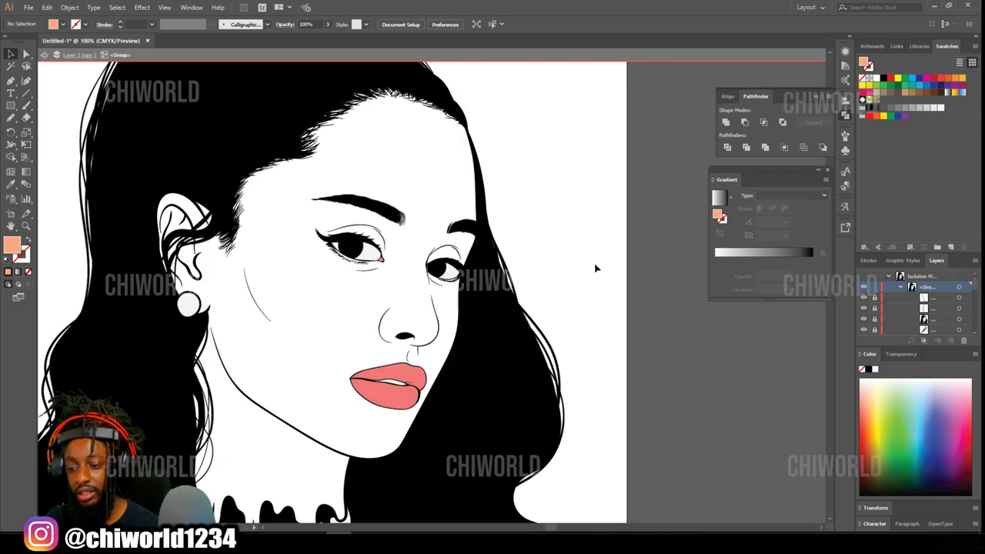
- Leave isolation mode, show Layer 2, and add a new layer between Layer 2 copy 2 and Layer 2
key(ctrl+minus)
scroll(573, 267, left, 2)
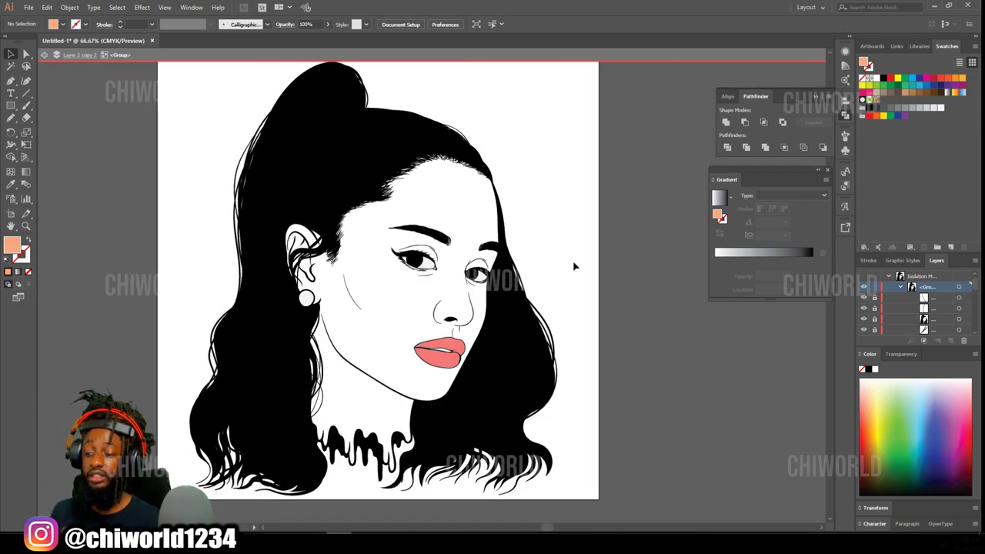
double_click(652, 248)
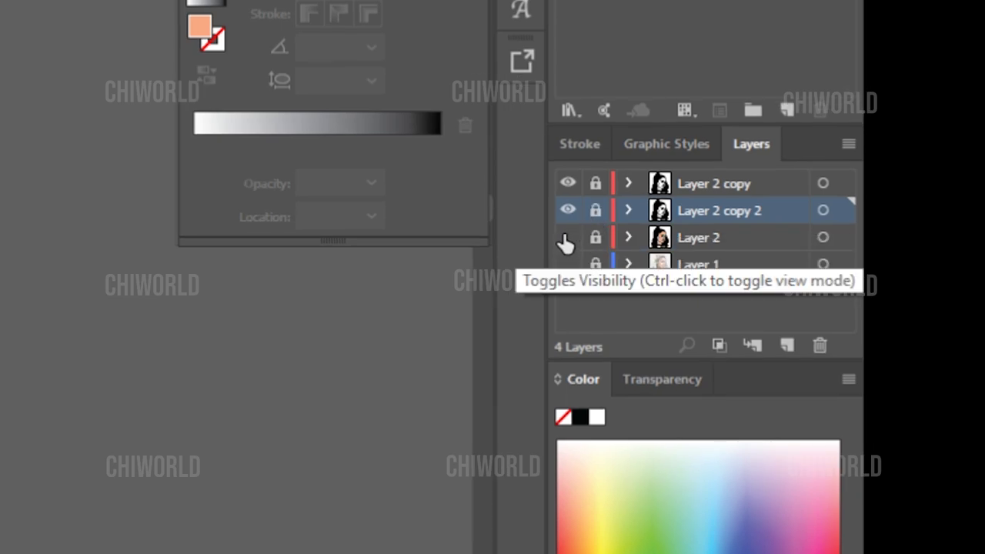
click(567, 240)
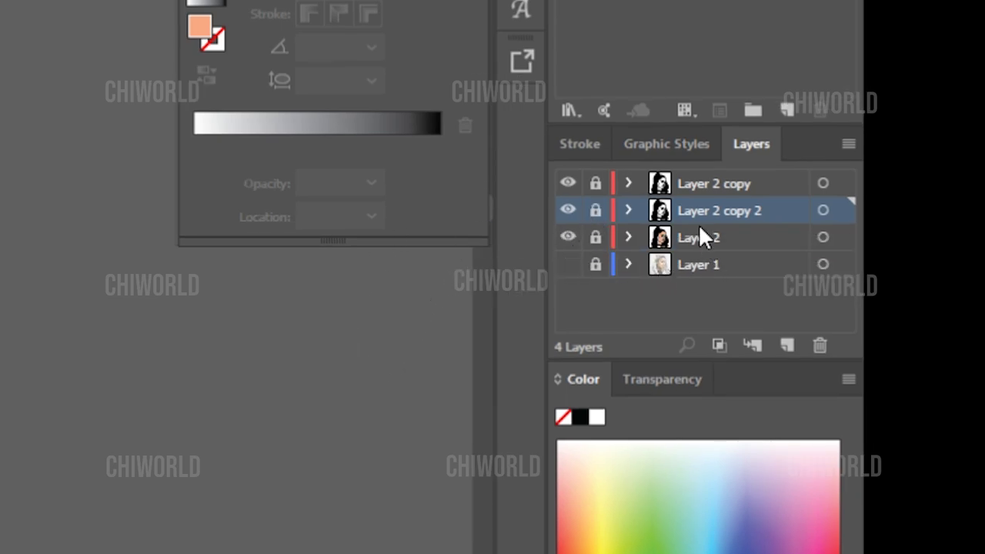
click(793, 344)
drag(695, 215, 687, 258)
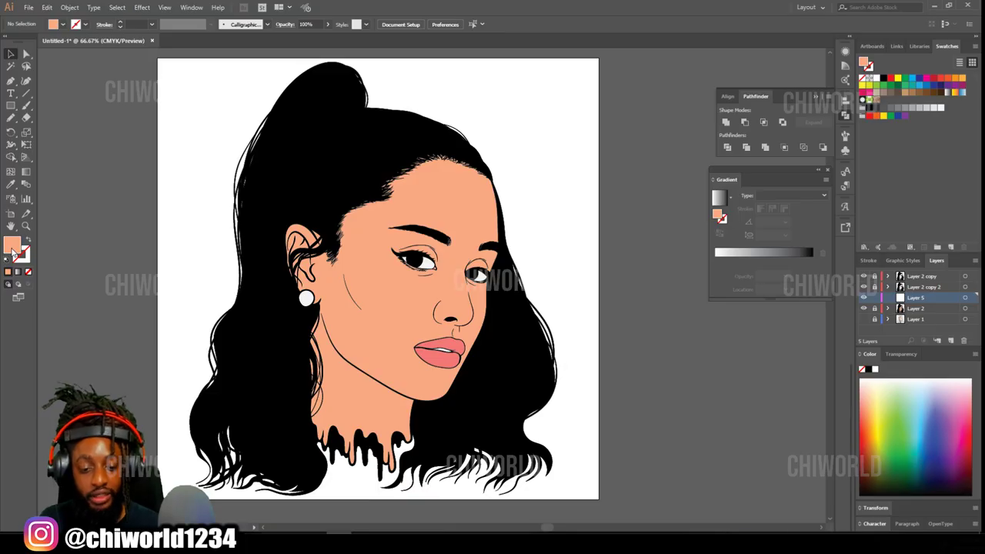
- Try a brown fill with a freehand Pencil shape over the face, and undo the shape
double_click(12, 245)
drag(592, 409, 645, 464)
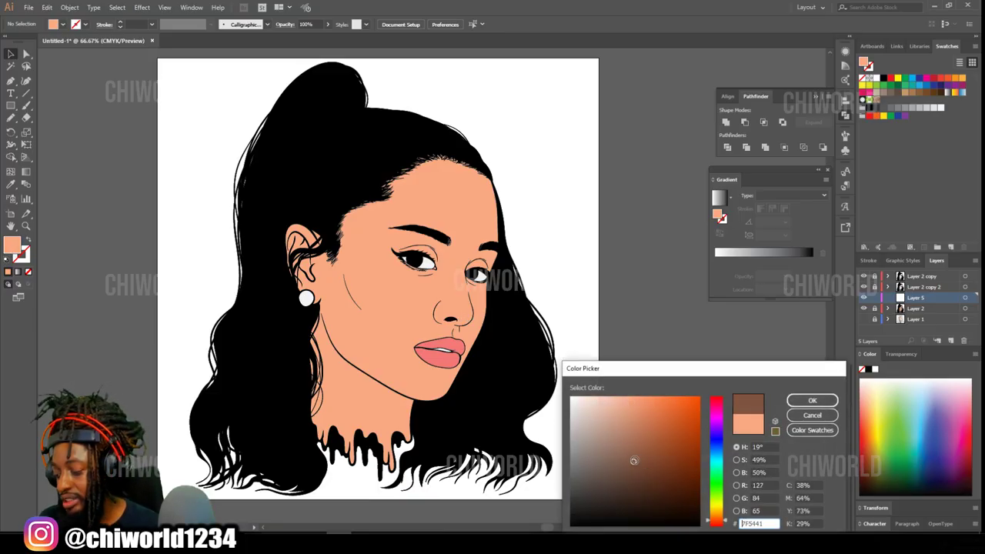
click(811, 404)
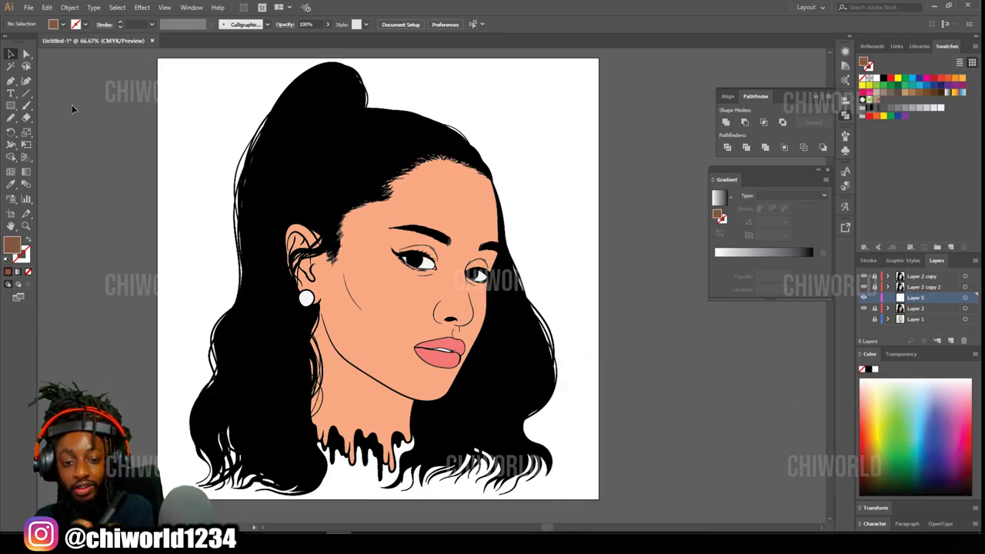
click(11, 118)
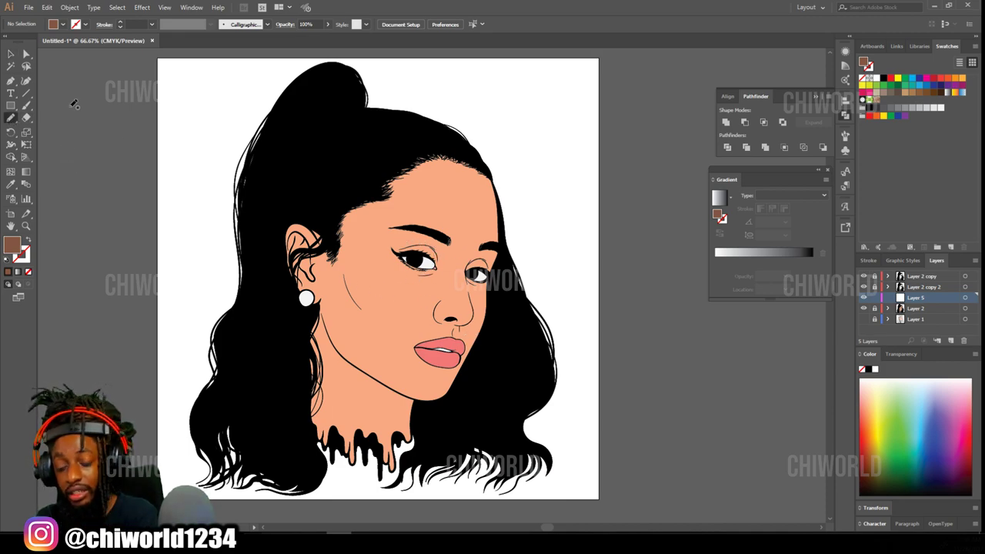
mouse_move(391, 320)
mouse_down()
mouse_move(401, 354)
mouse_move(470, 235)
mouse_move(409, 389)
mouse_up()
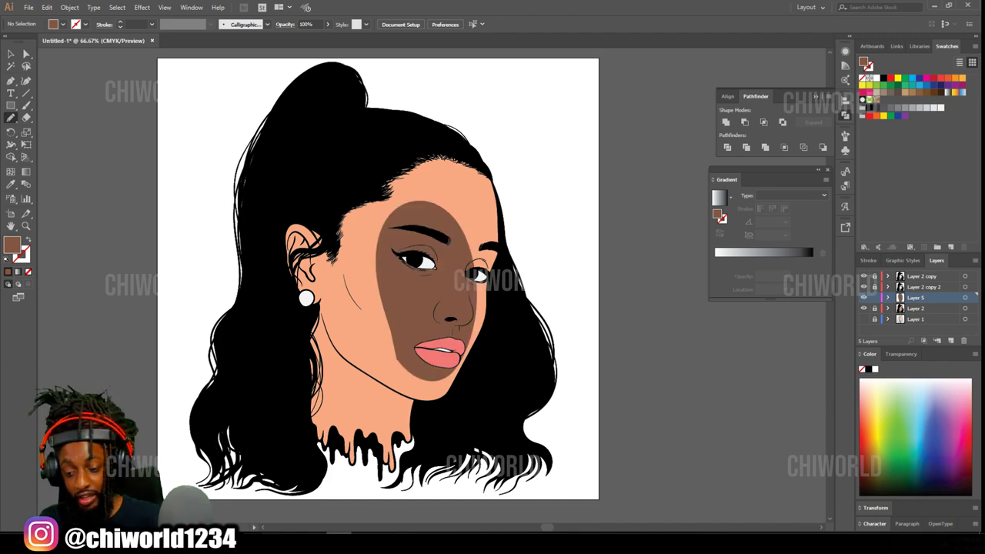
key(ctrl+z)
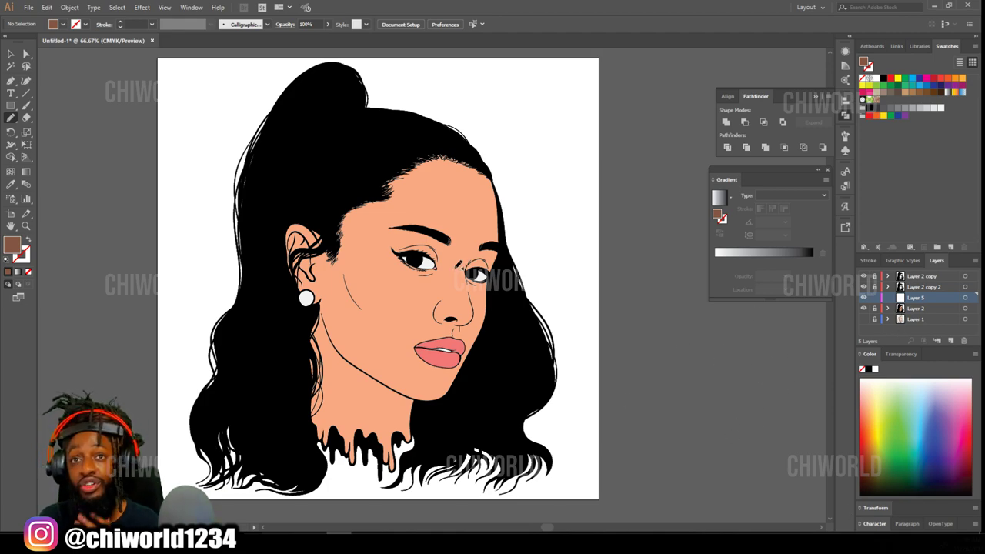
- Sample the face's skin colour and set the fill to a darker, redder shade, E2907A
click(11, 185)
scroll(418, 334, down, 2)
scroll(418, 334, up, 3)
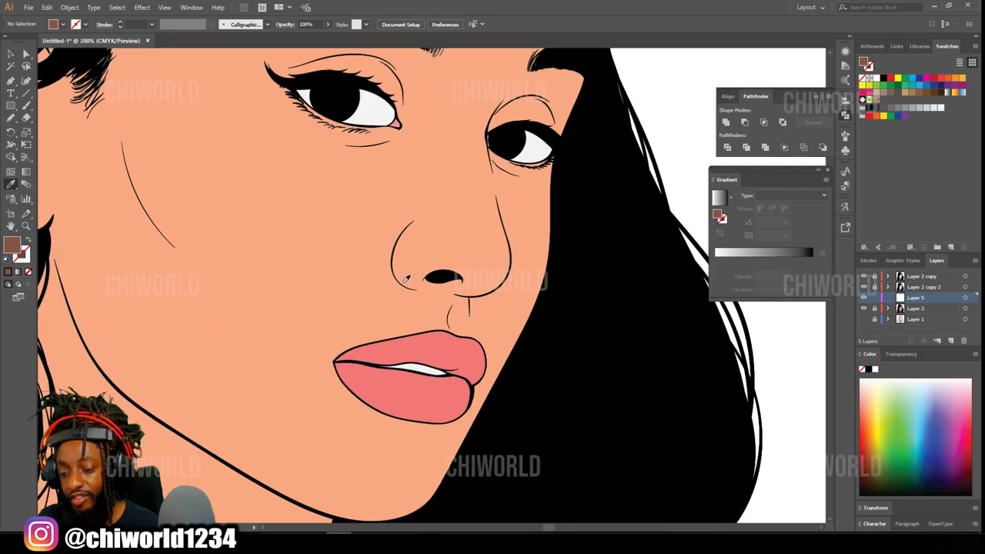
click(416, 260)
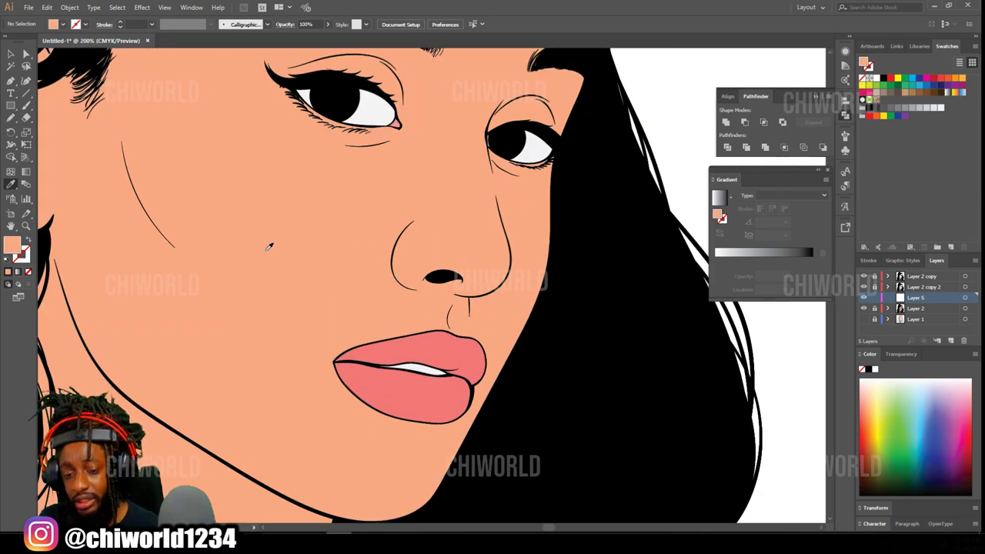
double_click(16, 245)
drag(629, 416, 631, 411)
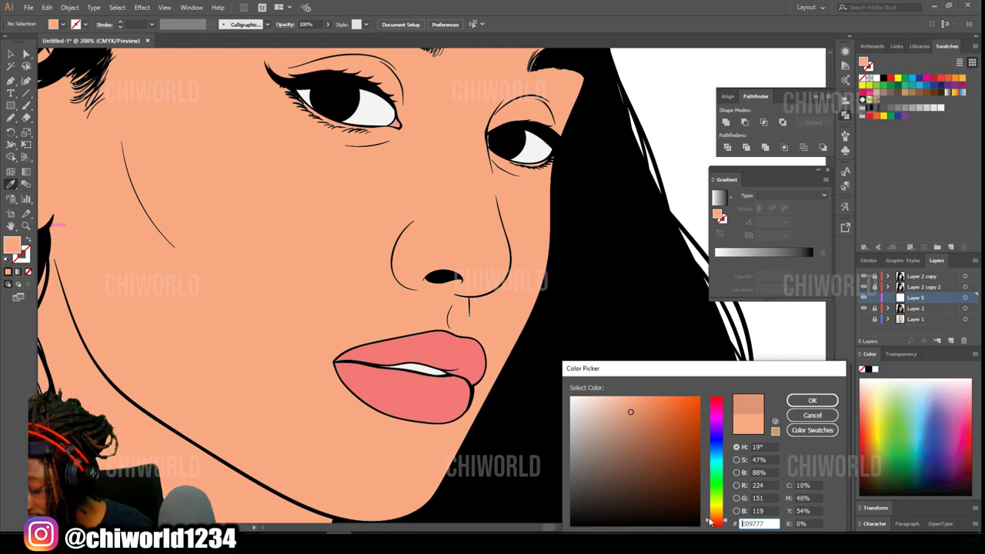
drag(710, 522, 711, 523)
click(632, 413)
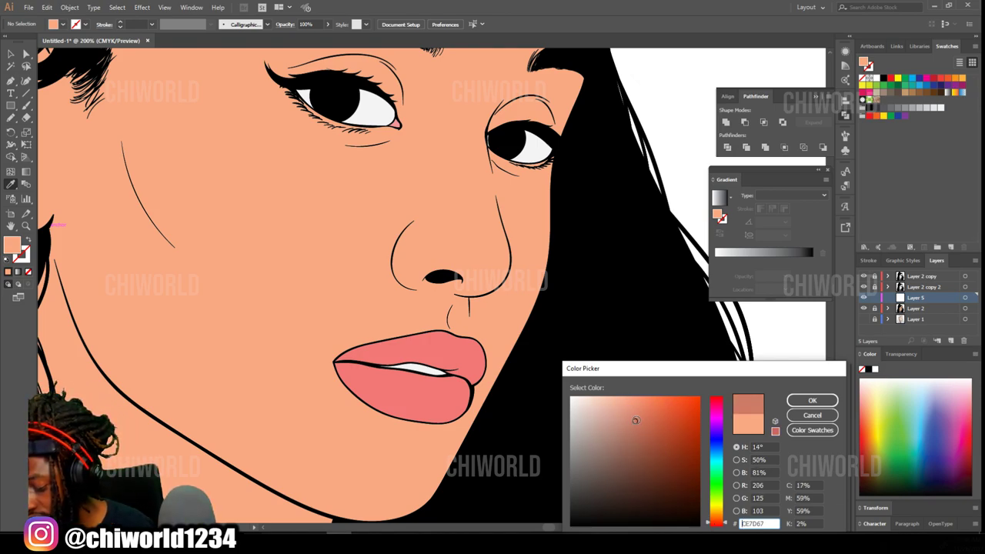
drag(633, 414, 631, 410)
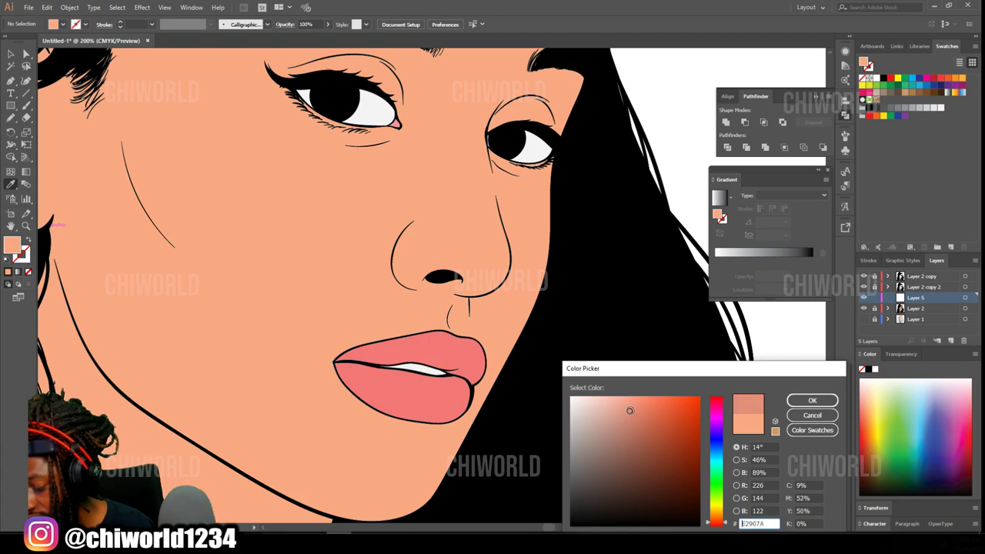
click(813, 400)
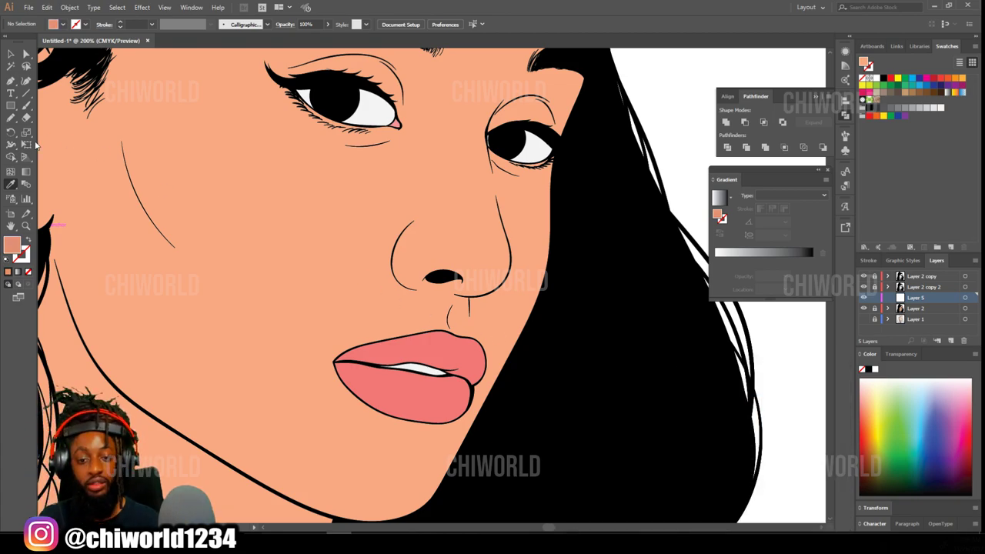
- Draw a closed freehand Pencil shadow shape along the underside of the nose and around the nostril
click(11, 118)
scroll(548, 328, up, 6)
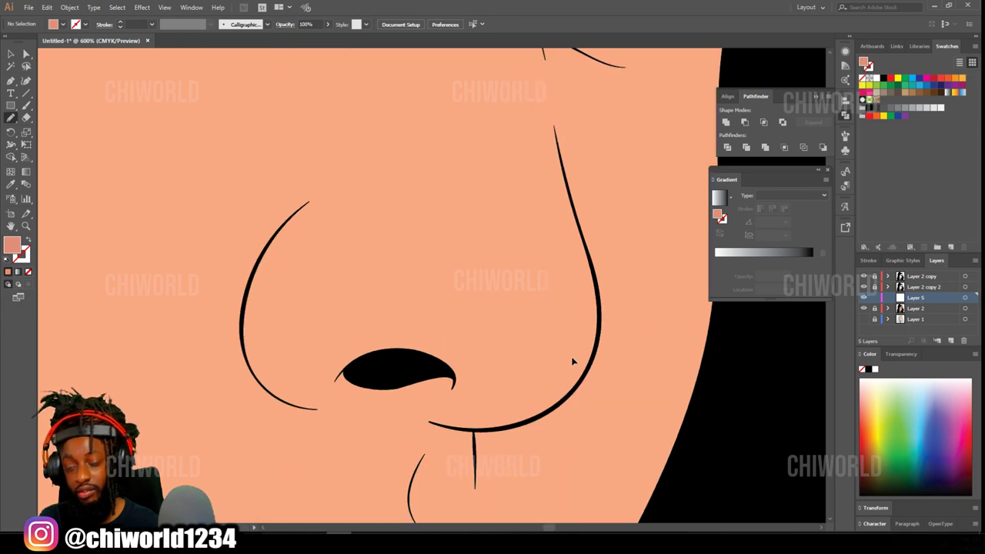
scroll(572, 354, down, 2)
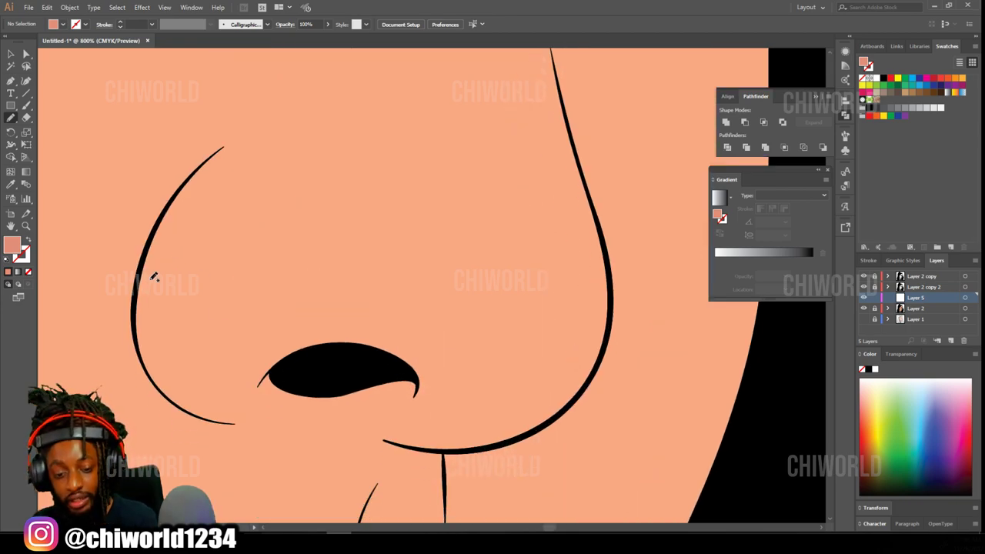
drag(140, 274, 139, 324)
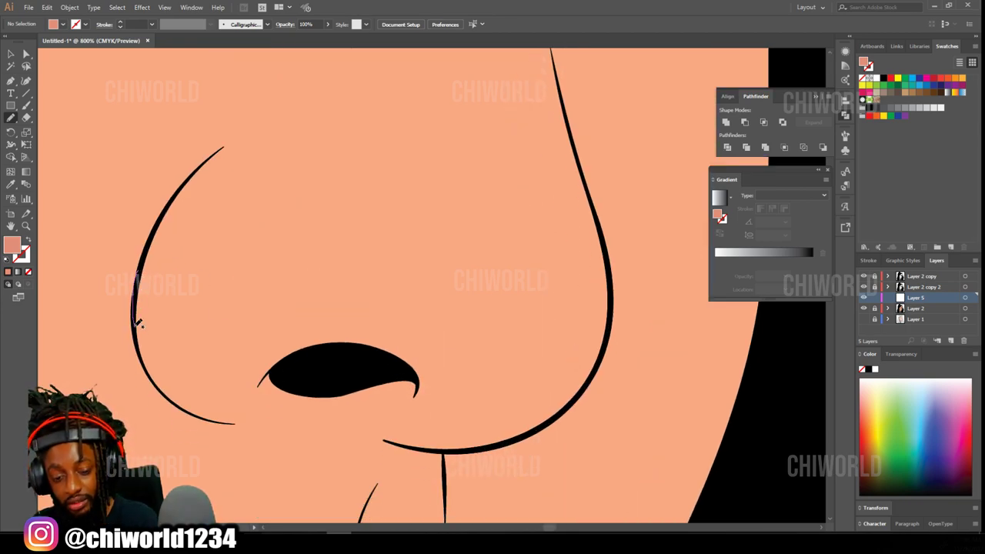
mouse_move(191, 369)
mouse_down()
mouse_move(228, 369)
mouse_move(289, 329)
mouse_move(361, 319)
mouse_up()
mouse_move(437, 373)
mouse_down()
mouse_move(485, 404)
mouse_move(554, 391)
mouse_up()
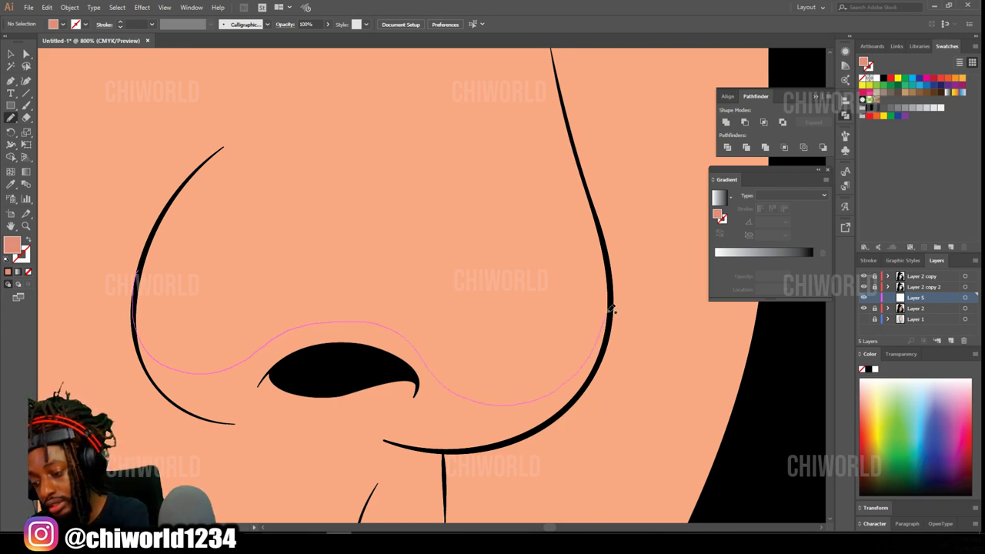
mouse_move(613, 308)
mouse_down()
mouse_move(611, 295)
mouse_move(581, 390)
mouse_move(523, 440)
mouse_move(455, 448)
mouse_move(362, 431)
mouse_up()
mouse_move(356, 391)
mouse_down()
mouse_move(271, 398)
mouse_move(251, 408)
mouse_move(273, 423)
mouse_move(234, 424)
mouse_move(183, 407)
mouse_move(147, 368)
mouse_up()
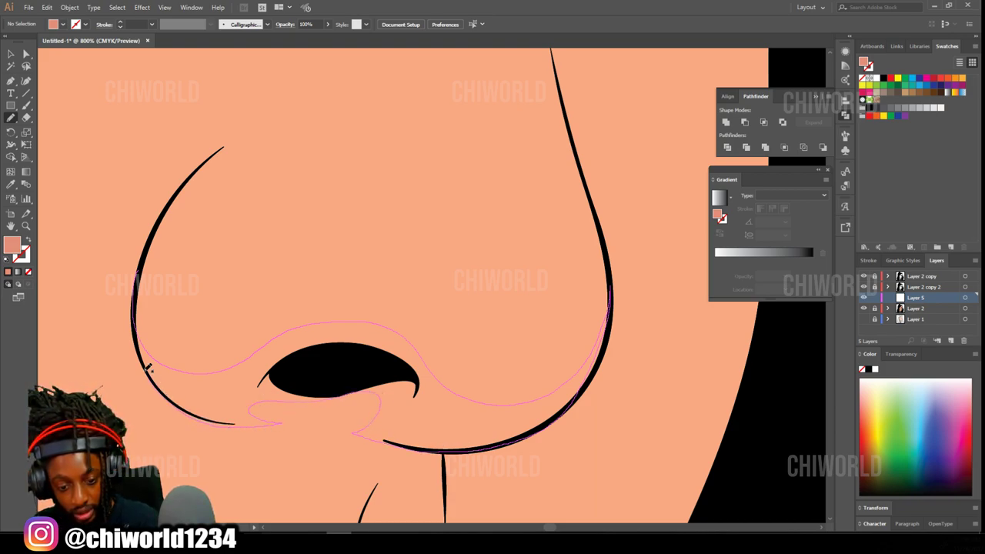
drag(136, 316, 149, 247)
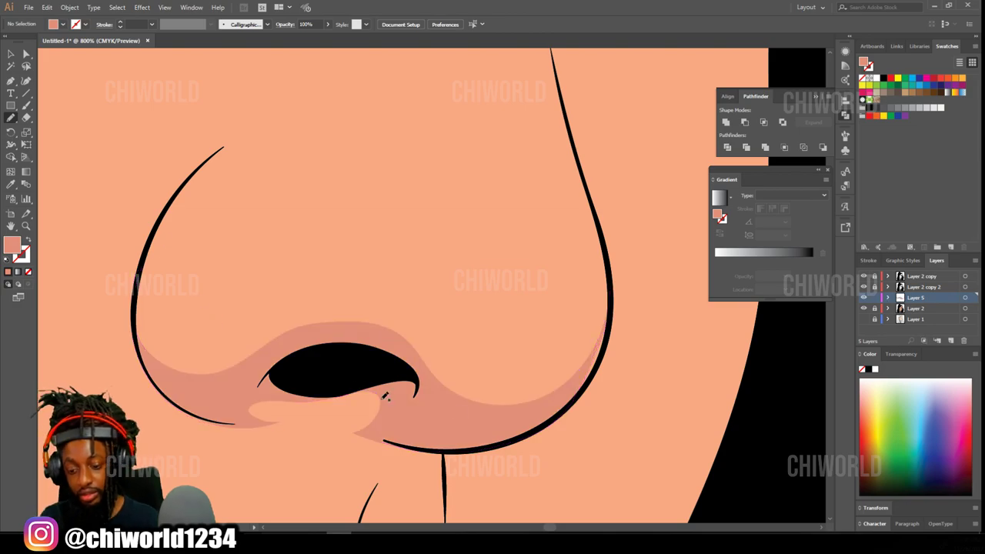
- Examine the nose shadow against the whole face and up close
key(ctrl+minus)
key(ctrl+minus)
key(ctrl+minus)
key(ctrl+minus)
key(ctrl+minus)
key(ctrl+minus)
key(ctrl+plus)
key(ctrl+plus)
key(ctrl+plus)
key(ctrl+plus)
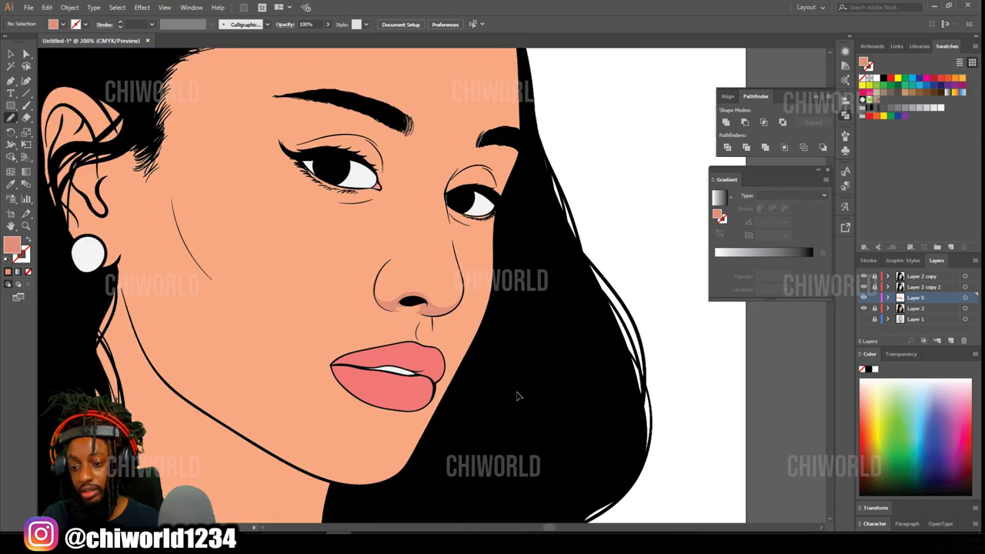
key(ctrl+plus)
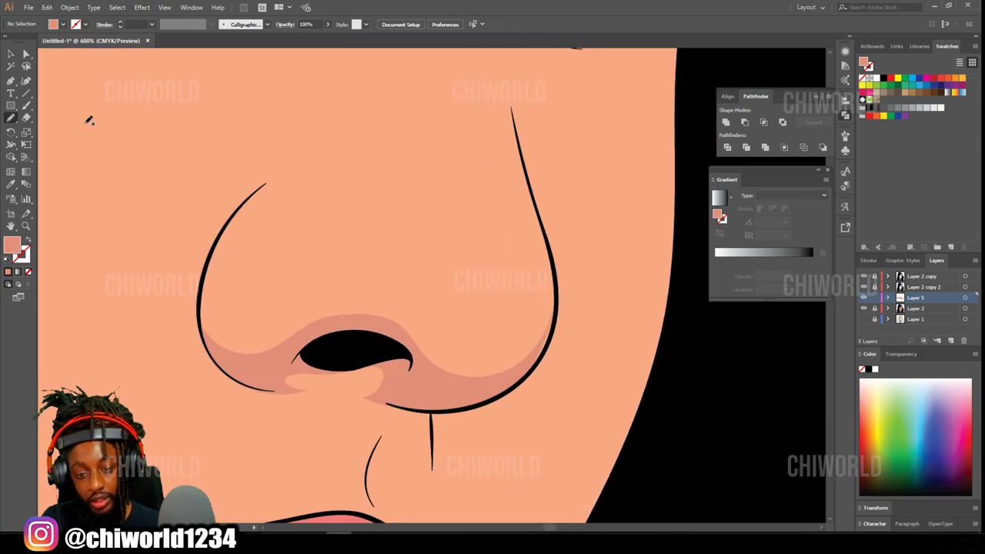
- Recolor the nose shadow using the Color Harmony preset, with hue 14°, saturation 48% and brightness 80%, and deselect it
click(10, 56)
drag(306, 200, 537, 450)
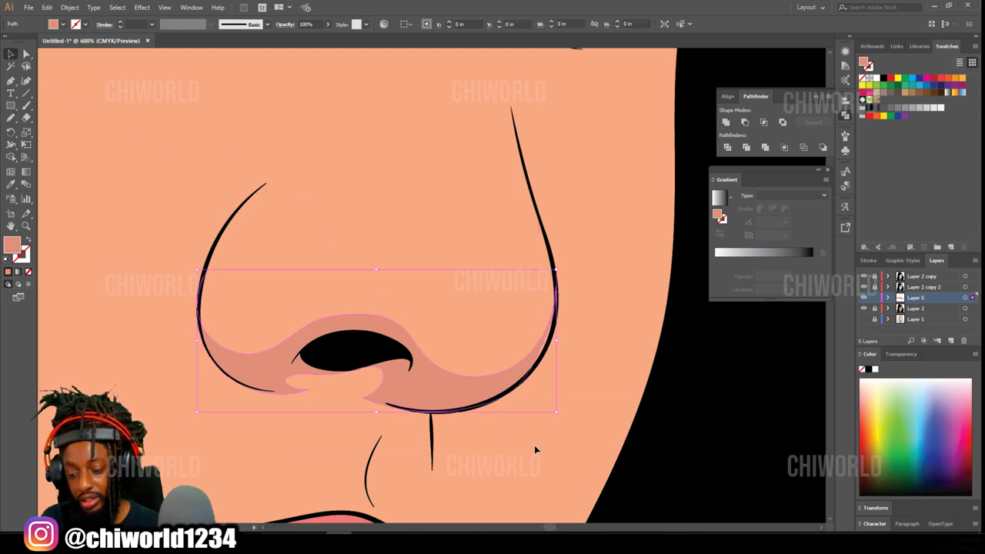
click(47, 7)
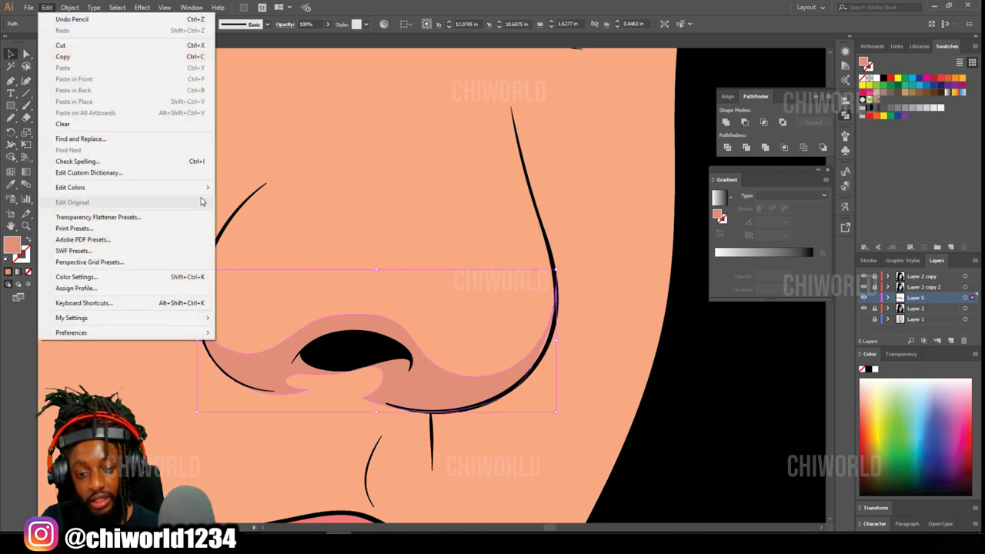
mouse_move(200, 195)
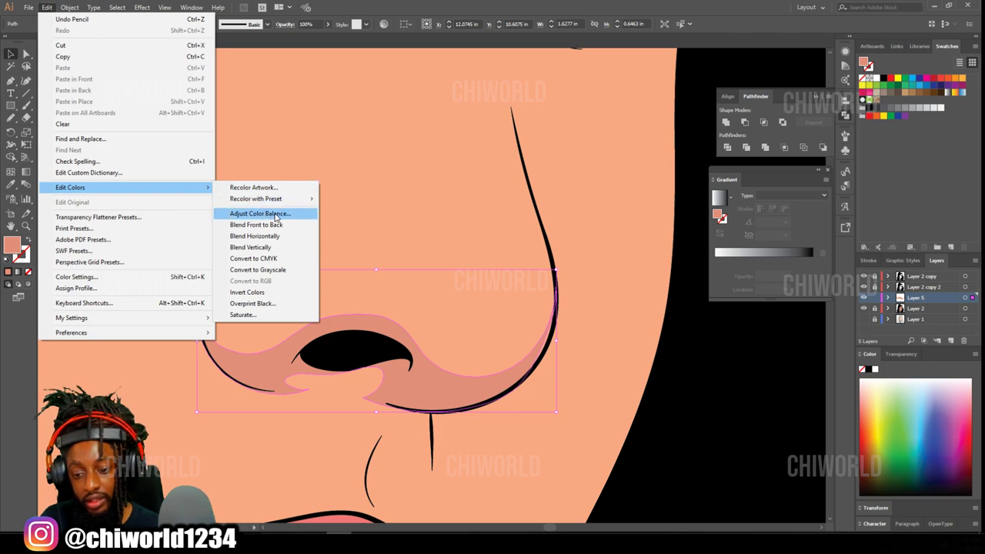
mouse_move(280, 203)
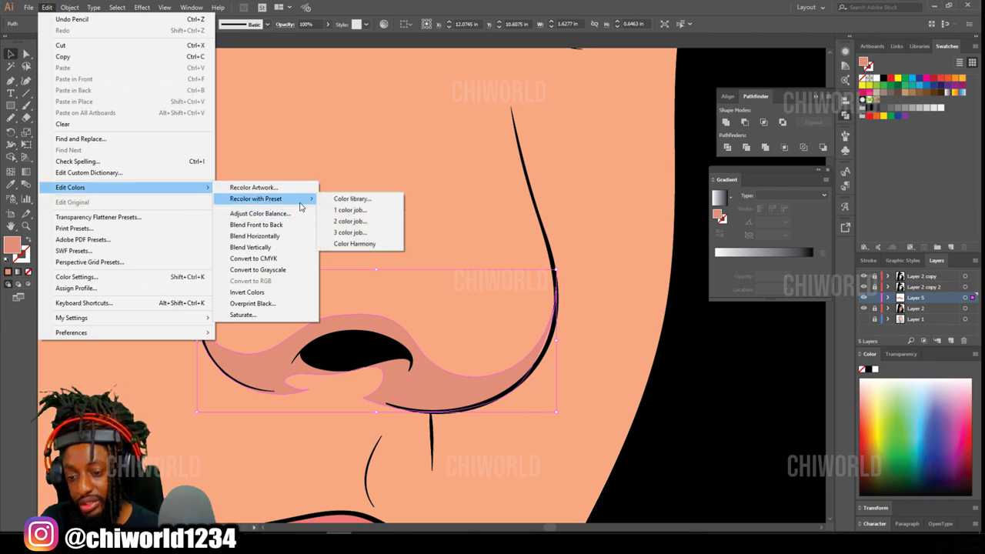
click(343, 245)
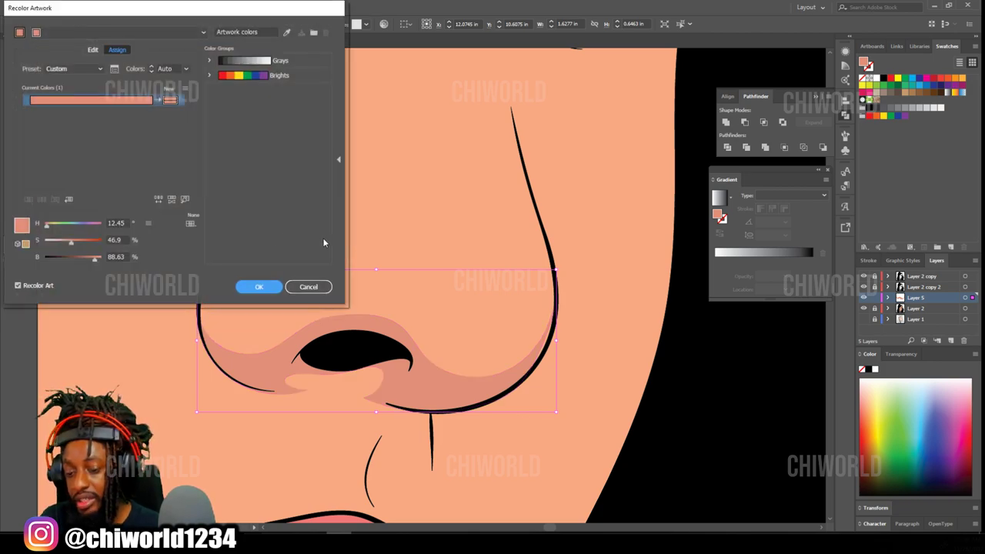
drag(47, 226, 49, 226)
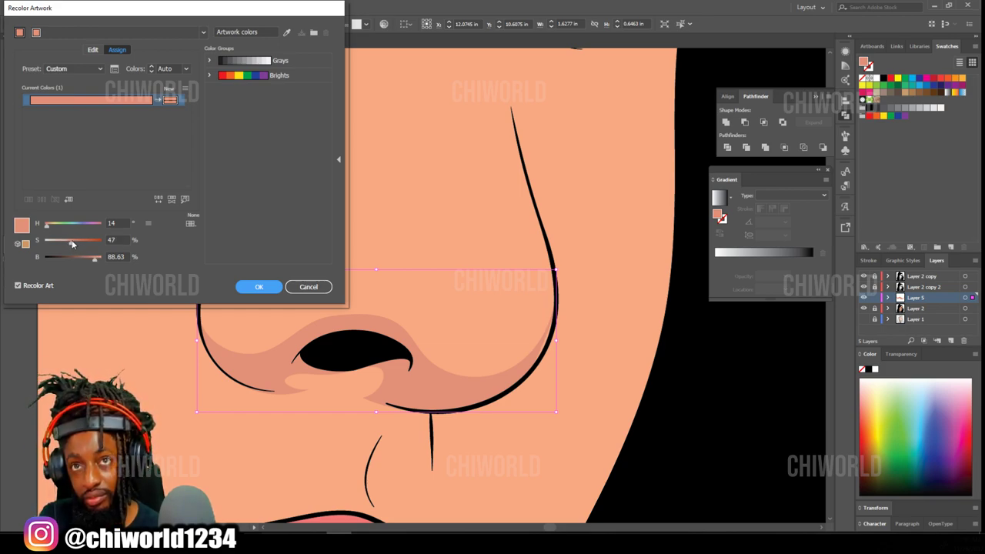
drag(72, 244, 74, 244)
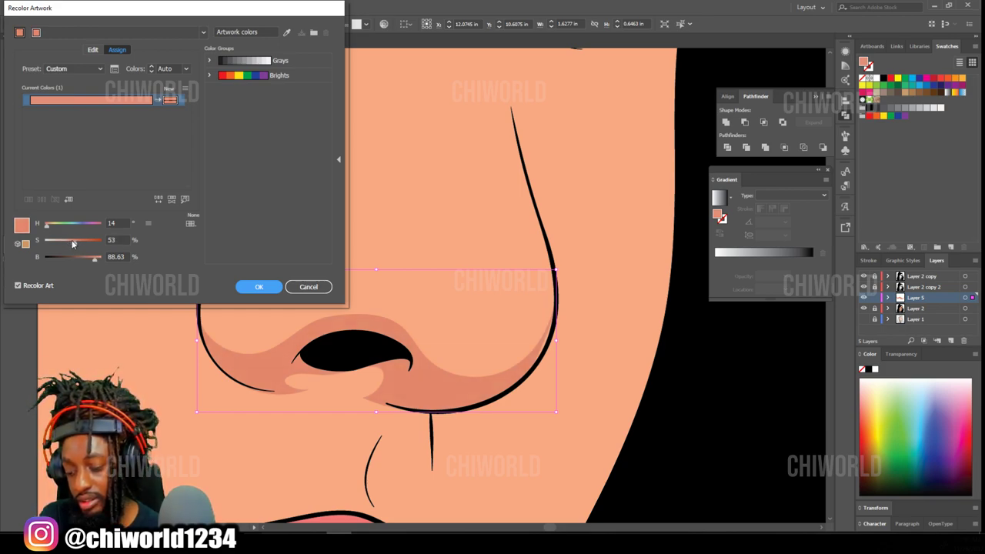
click(90, 260)
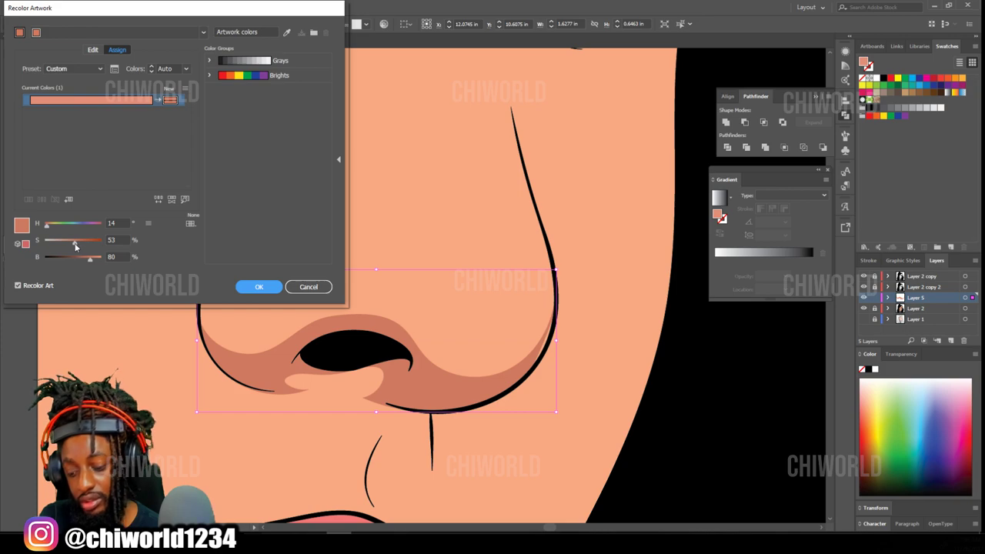
drag(75, 247, 75, 246)
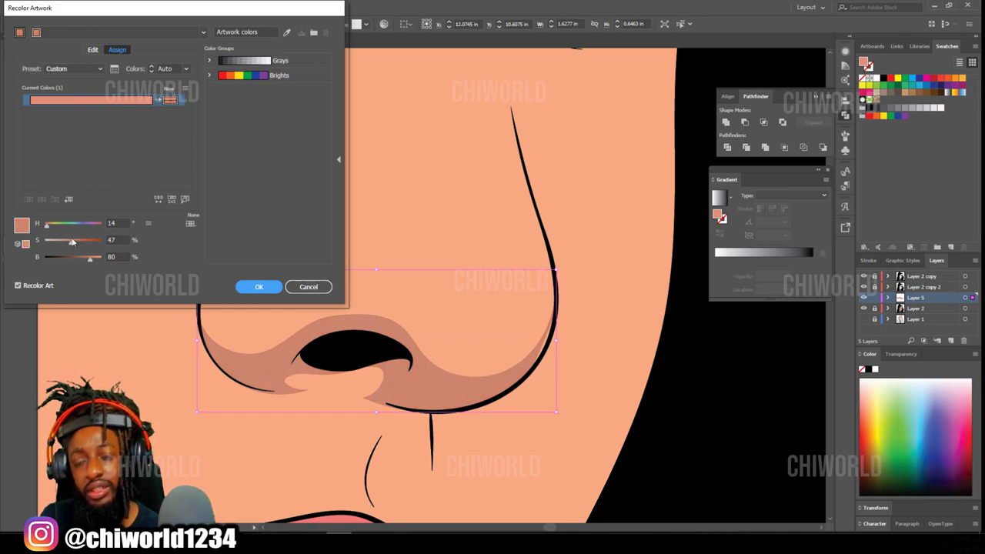
drag(73, 246, 69, 244)
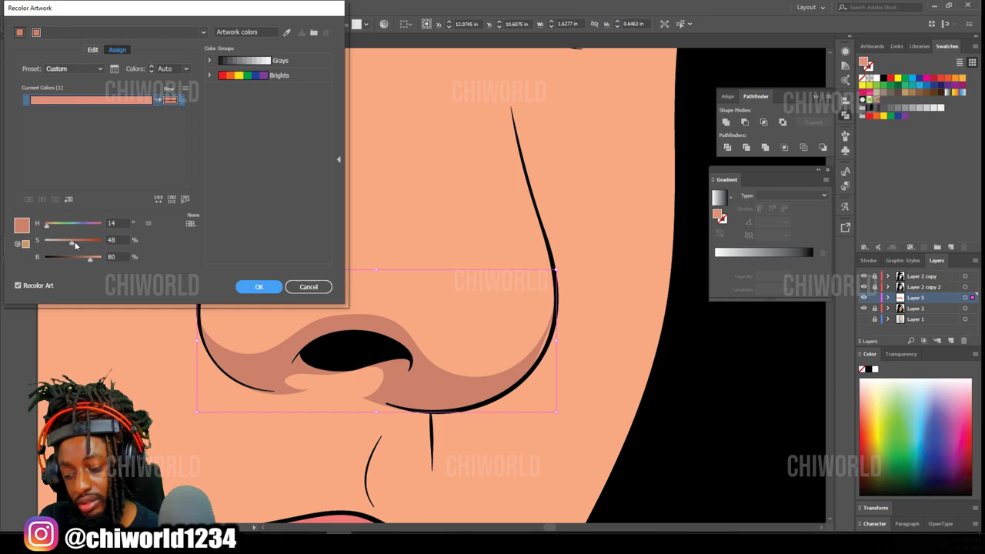
click(260, 288)
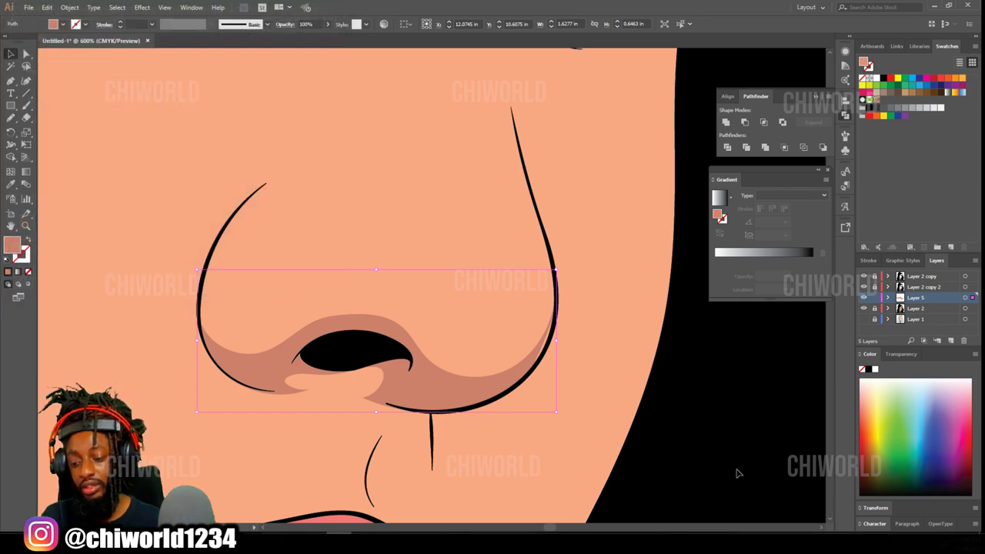
click(690, 448)
- Sample the nose shadow's colour as the fill for further skin shading
scroll(647, 445, up, 1)
double_click(15, 187)
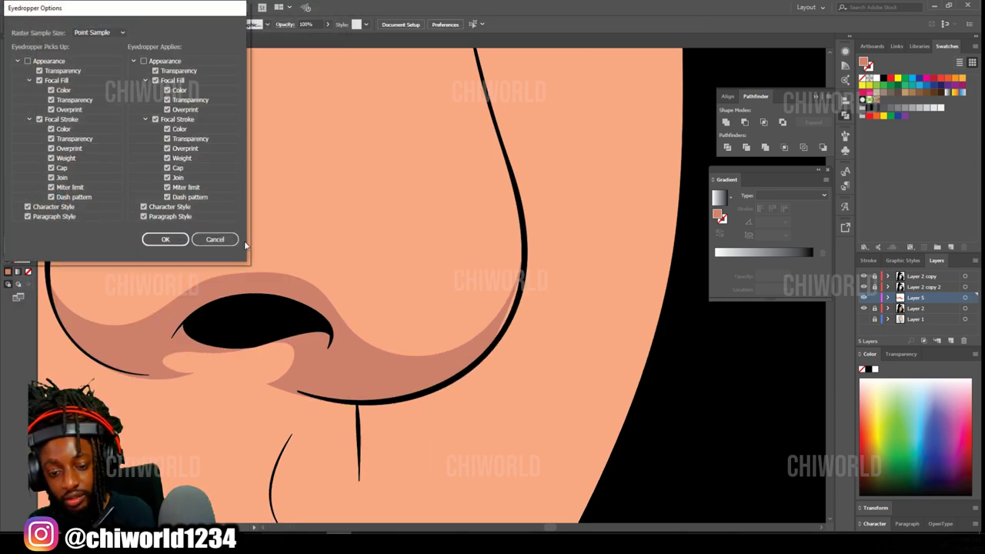
click(216, 240)
click(154, 212)
click(358, 380)
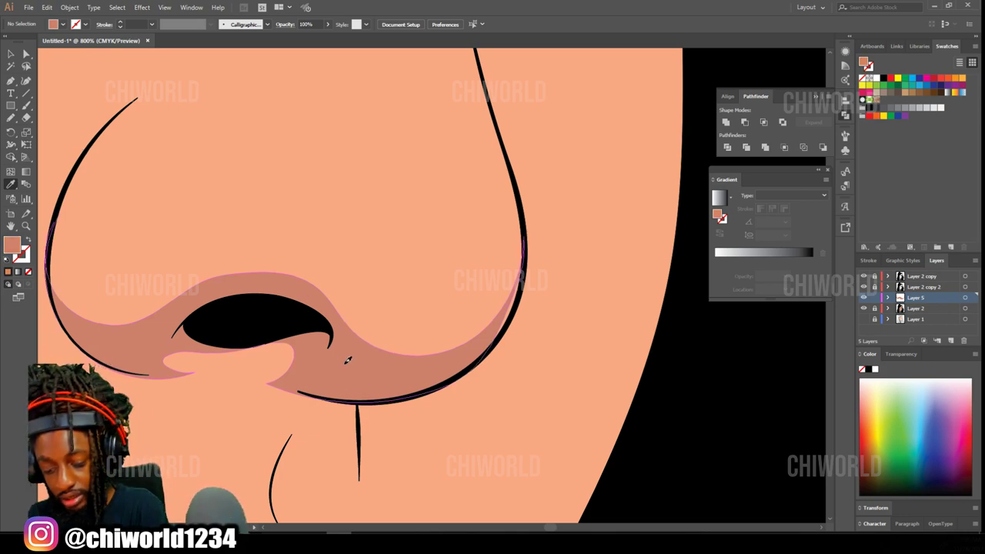
- Draw a small closed Pencil shape extending the nose shadow up along the right outline of the nose
click(10, 120)
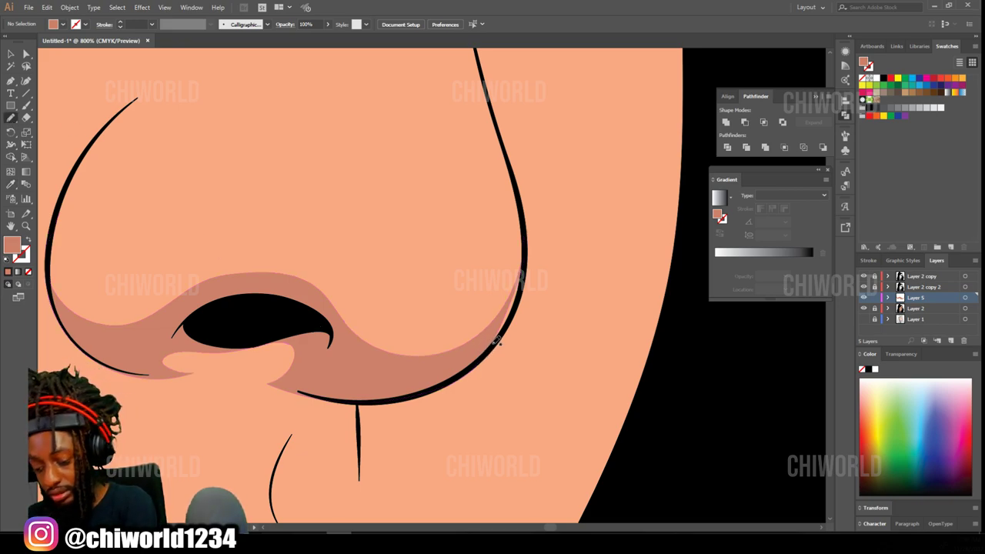
mouse_move(504, 339)
mouse_down()
mouse_move(526, 227)
mouse_move(521, 270)
mouse_up()
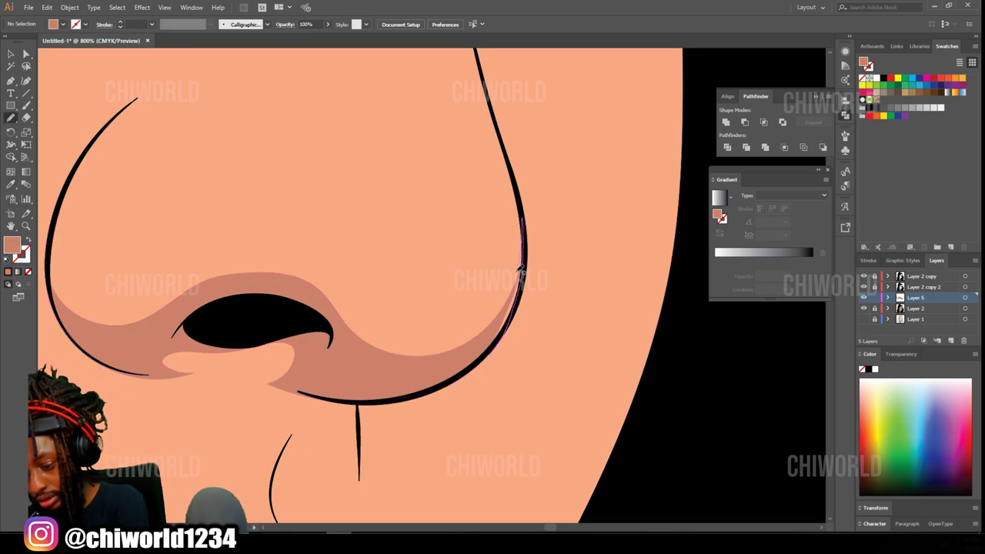
drag(470, 352, 467, 358)
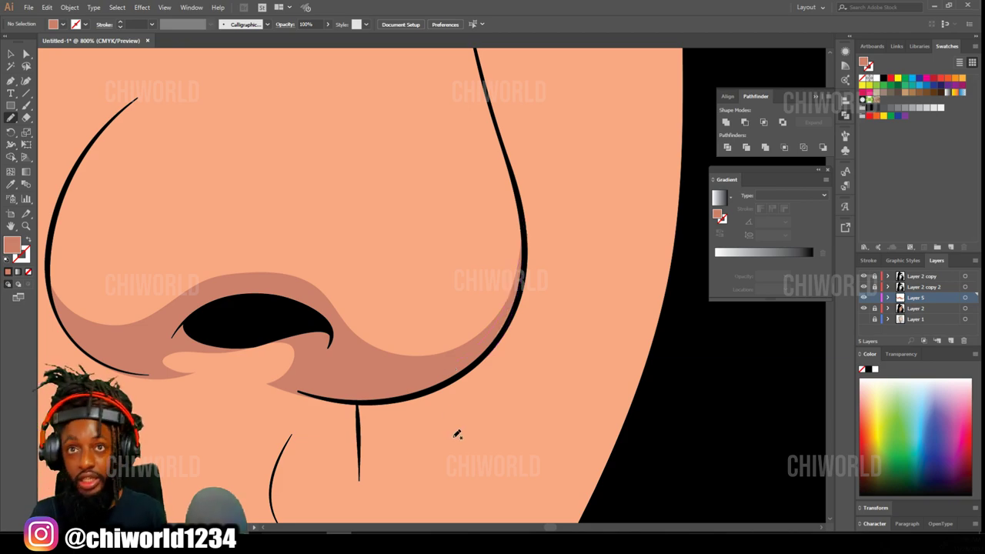
- Draw a closed Pencil shadow shape in the groove between the nose and upper lip, with two tapering sides around an unshaded centre
key(ctrl+minus)
key(ctrl+minus)
scroll(440, 403, down, 2)
key(ctrl+equal)
key(ctrl+equal)
scroll(417, 381, down, 1)
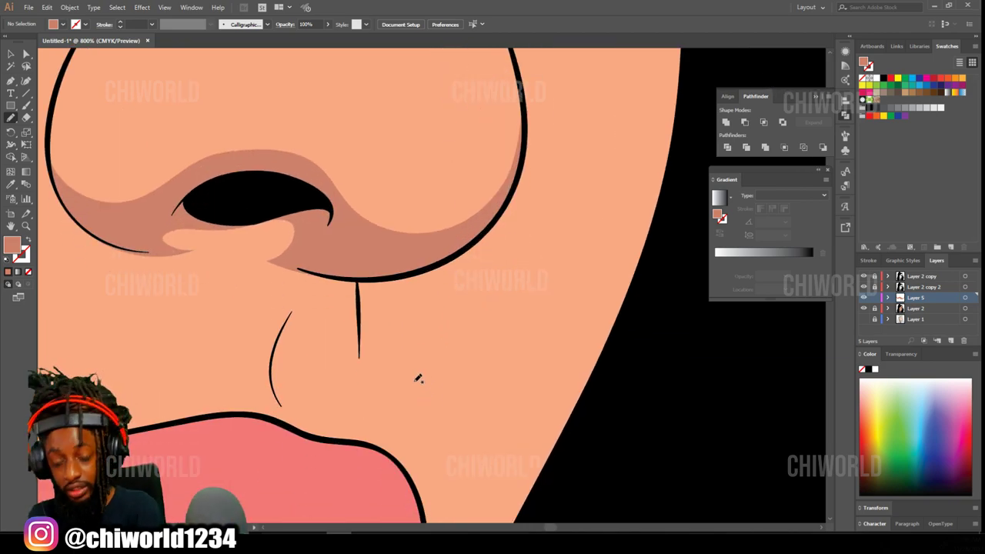
mouse_move(363, 290)
mouse_down()
mouse_move(358, 381)
mouse_move(286, 336)
mouse_move(270, 363)
mouse_move(317, 261)
mouse_move(356, 402)
mouse_move(289, 339)
mouse_up()
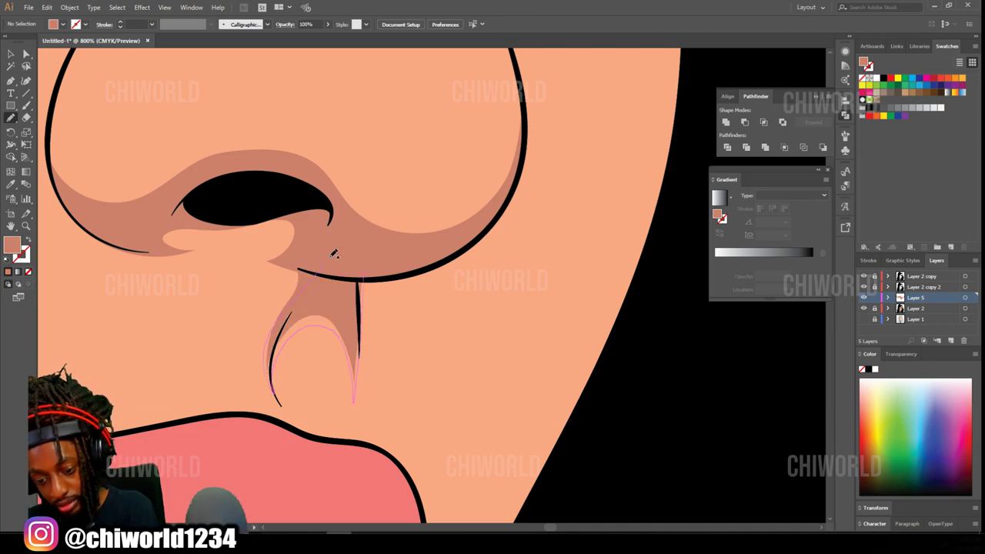
drag(332, 258, 363, 273)
- Draw a closed Pencil shadow between the right eye's lid crease and eyebrow, leaving a rounded patch under the brow unshaded
key(ctrl+minus)
key(ctrl+minus)
key(ctrl+minus)
key(ctrl+minus)
key(ctrl+minus)
scroll(442, 411, up, 2)
scroll(441, 408, up, 1)
scroll(441, 408, right, 1)
key(ctrl+equal)
key(ctrl+equal)
key(ctrl+equal)
key(ctrl+equal)
scroll(439, 406, up, 3)
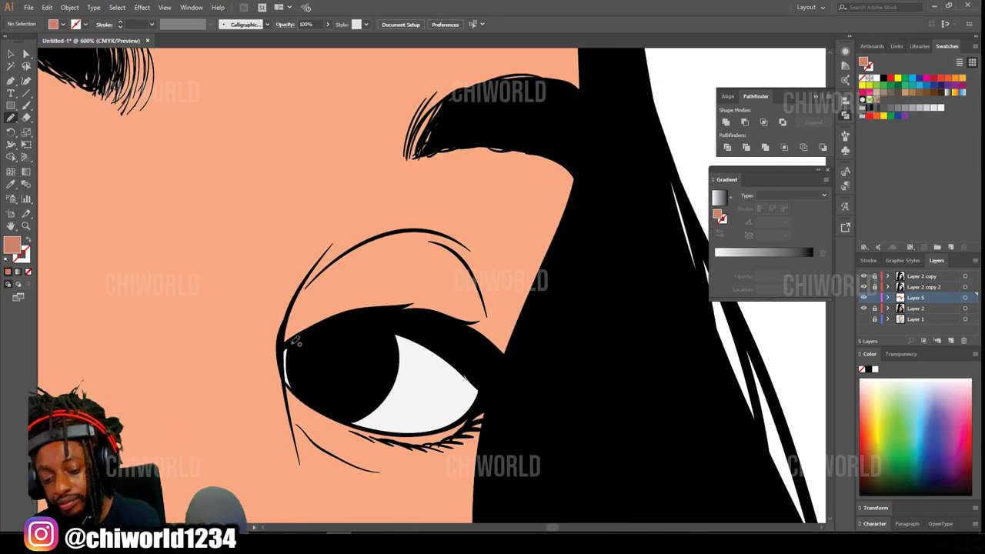
mouse_move(295, 340)
mouse_down()
mouse_move(347, 260)
mouse_move(427, 234)
mouse_move(416, 238)
mouse_move(471, 277)
mouse_move(499, 398)
mouse_move(590, 205)
mouse_move(514, 239)
mouse_move(474, 224)
mouse_move(449, 191)
mouse_move(466, 142)
mouse_move(491, 122)
mouse_move(408, 164)
mouse_up()
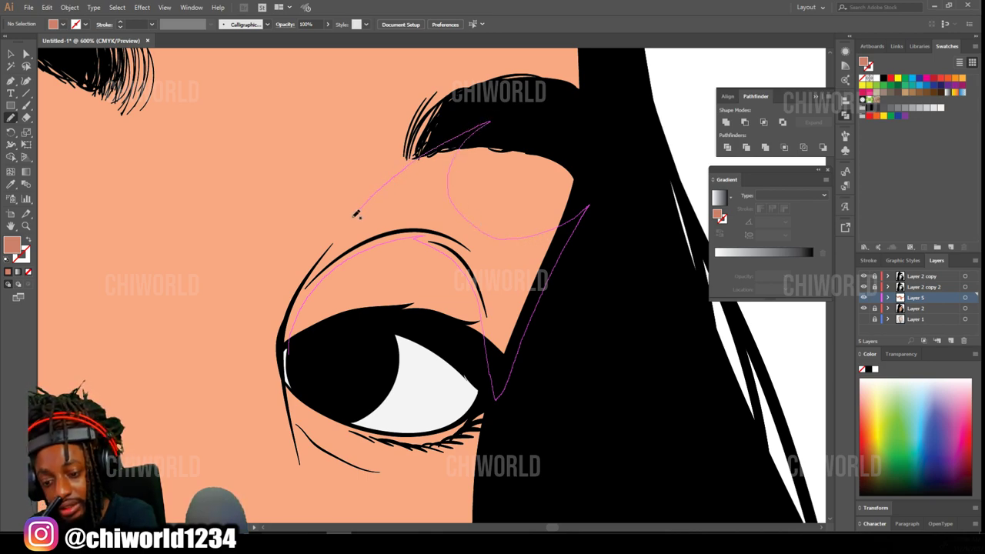
mouse_move(311, 275)
mouse_down()
mouse_move(286, 325)
mouse_move(297, 395)
mouse_up()
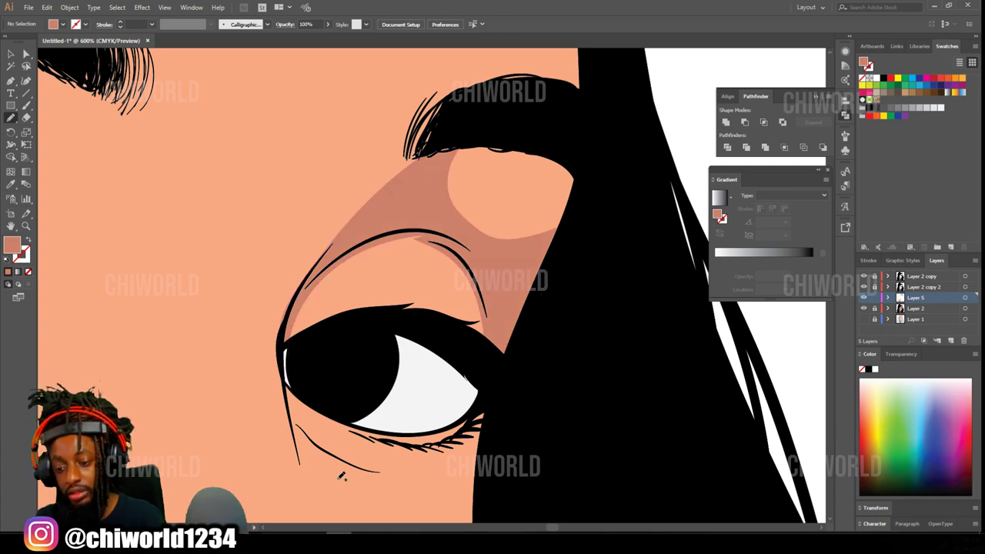
- Draw a closed Pencil shadow above the left eye's lid crease, sweeping around the outer corner and under the lower lashes
key(ctrl+minus)
key(ctrl+minus)
key(ctrl+minus)
key(ctrl+minus)
key(ctrl+minus)
key(ctrl+minus)
scroll(400, 466, left, 2)
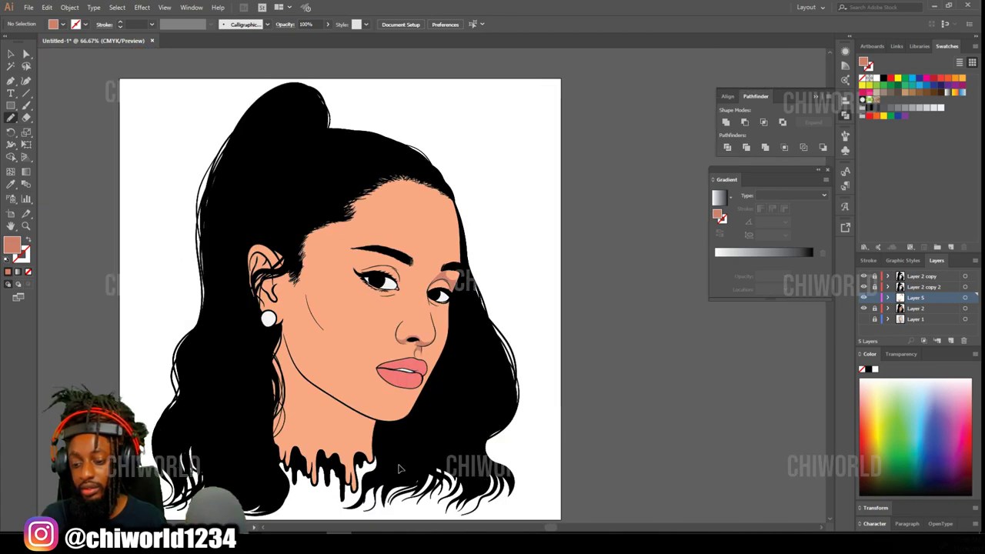
key(ctrl+equal)
scroll(398, 461, up, 8)
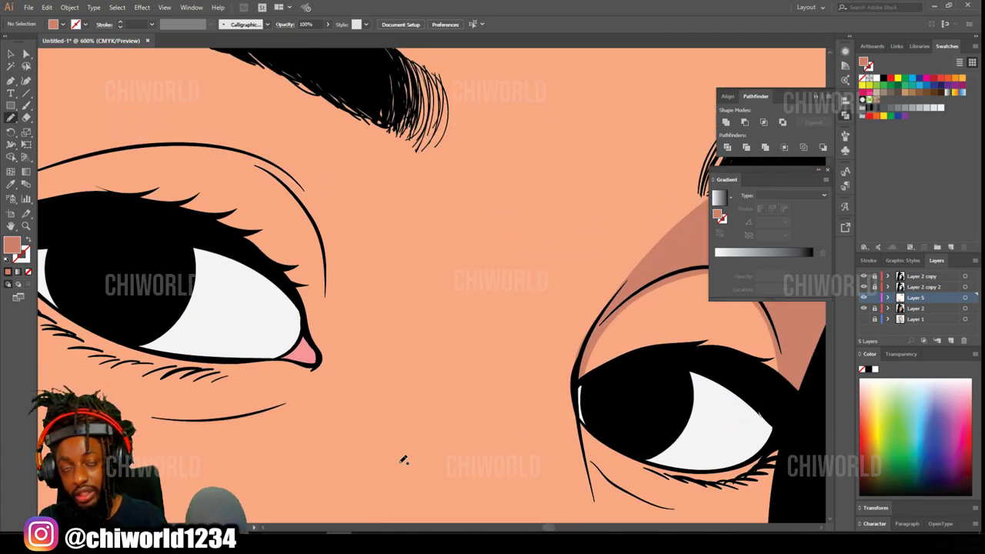
key(ctrl+minus)
scroll(397, 451, left, 2)
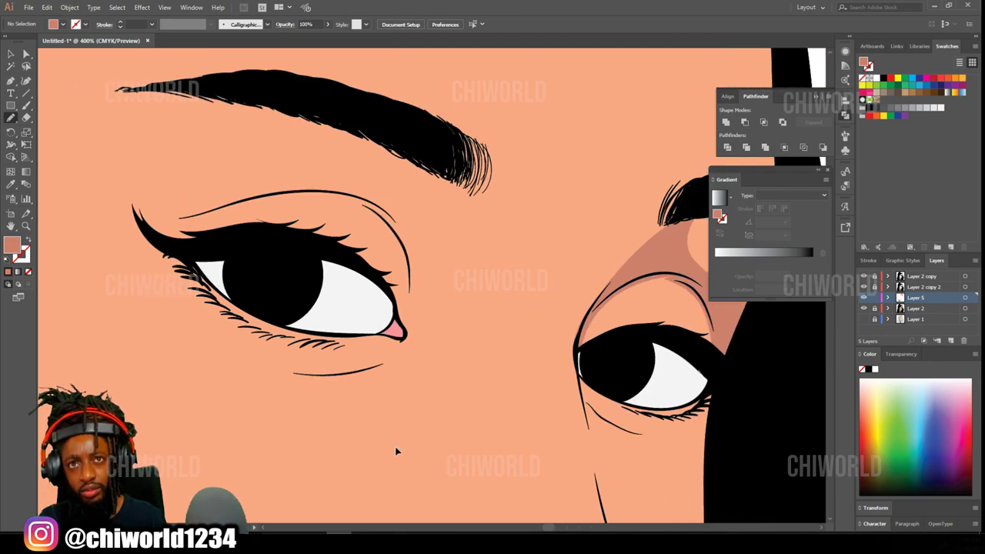
scroll(396, 449, up, 2)
mouse_move(256, 282)
mouse_down()
mouse_move(232, 277)
mouse_move(231, 251)
mouse_up()
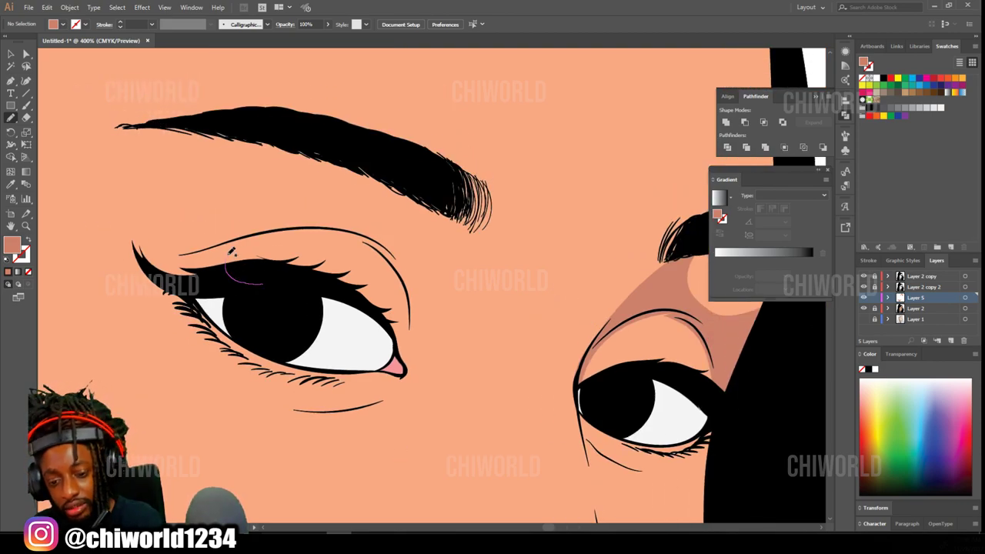
mouse_move(290, 228)
mouse_down()
mouse_move(331, 226)
mouse_move(377, 251)
mouse_move(410, 286)
mouse_up()
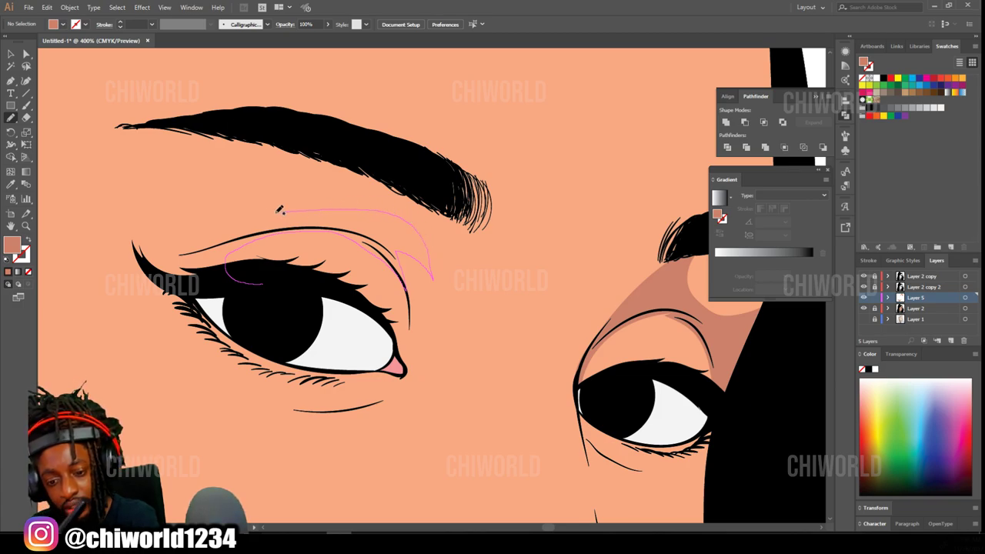
drag(280, 209, 184, 230)
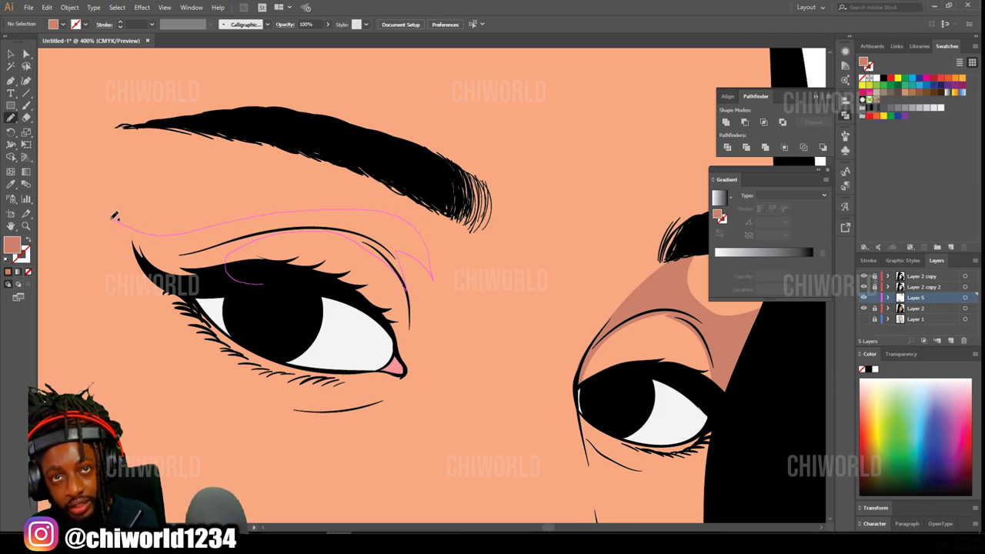
mouse_move(114, 217)
mouse_down()
mouse_move(198, 347)
mouse_move(262, 391)
mouse_move(201, 318)
mouse_move(207, 293)
mouse_move(262, 312)
mouse_up()
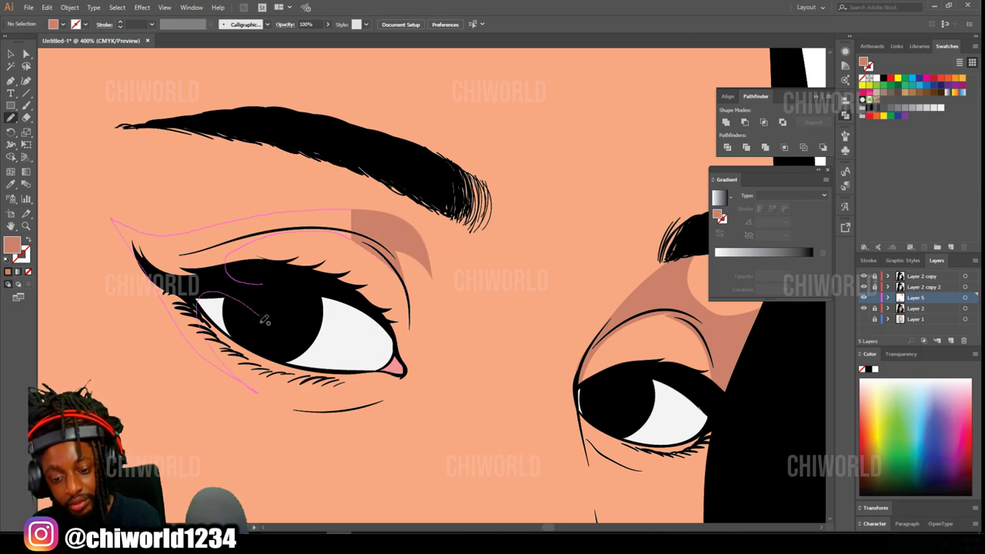
- Draw a closed Pencil shadow from the temple hairline down beside the ear, with a pointed cheekbone wedge and a strip along the jaw
key(ctrl+minus)
key(ctrl+minus)
key(ctrl+minus)
key(ctrl+minus)
key(ctrl+minus)
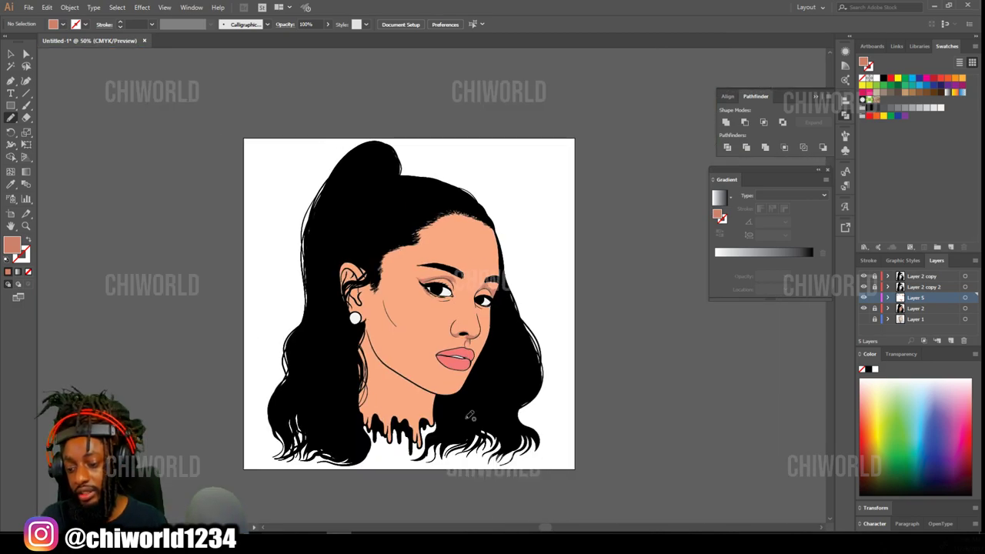
key(ctrl+plus)
key(ctrl+plus)
key(ctrl+plus)
mouse_move(338, 130)
mouse_down()
mouse_move(334, 265)
mouse_move(351, 331)
mouse_move(390, 387)
mouse_move(315, 342)
mouse_move(294, 371)
mouse_up()
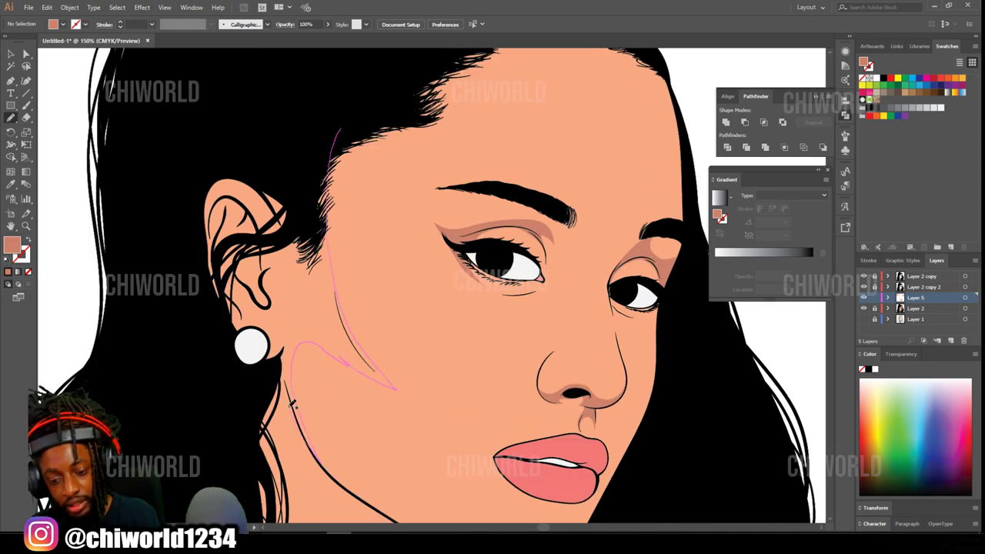
mouse_move(291, 406)
mouse_down()
mouse_move(274, 205)
mouse_move(338, 131)
mouse_up()
- Draw a closed Pencil shadow under the jawline and down the left side of the neck, leaving rounded areas of the neck unshaded
key(ctrl+minus)
key(ctrl+minus)
key(ctrl+minus)
scroll(566, 216, down, 3)
key(ctrl+plus)
key(ctrl+plus)
key(ctrl+plus)
key(ctrl+plus)
scroll(247, 182, up, 3)
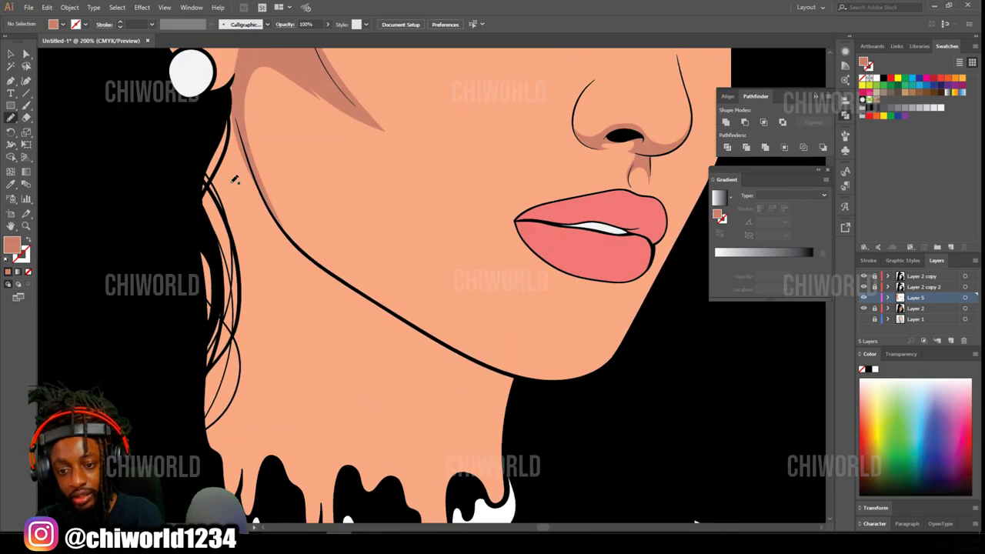
scroll(235, 179, down, 1)
mouse_move(243, 85)
mouse_down()
mouse_move(308, 227)
mouse_move(537, 356)
mouse_move(447, 439)
mouse_move(266, 347)
mouse_move(242, 482)
mouse_move(231, 143)
mouse_move(240, 89)
mouse_up()
scroll(243, 152, up, 4)
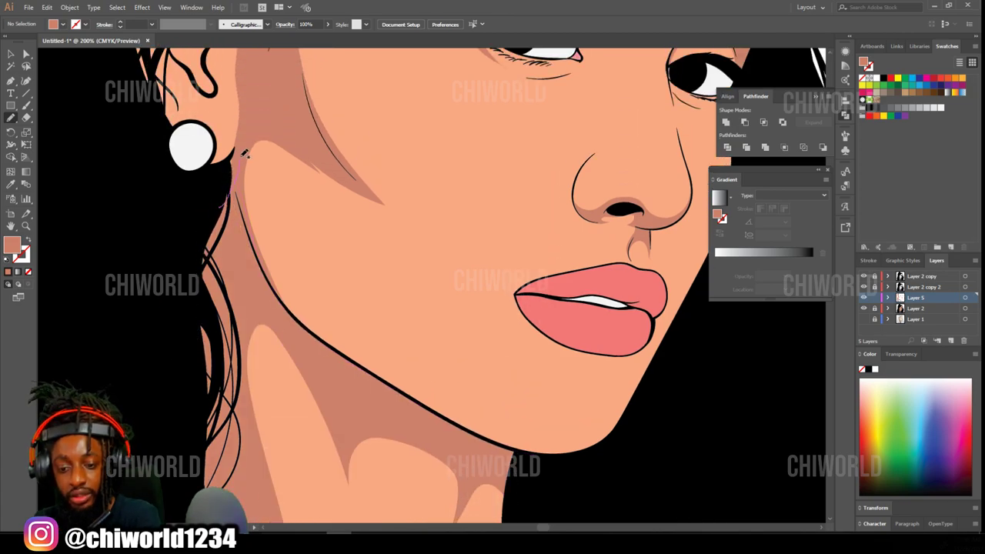
- Draw a closed Pencil shadow at the base of the neck, curving into the drips and joining the shadow under the jaw
key(ctrl+minus)
key(ctrl+minus)
key(ctrl+minus)
key(ctrl+minus)
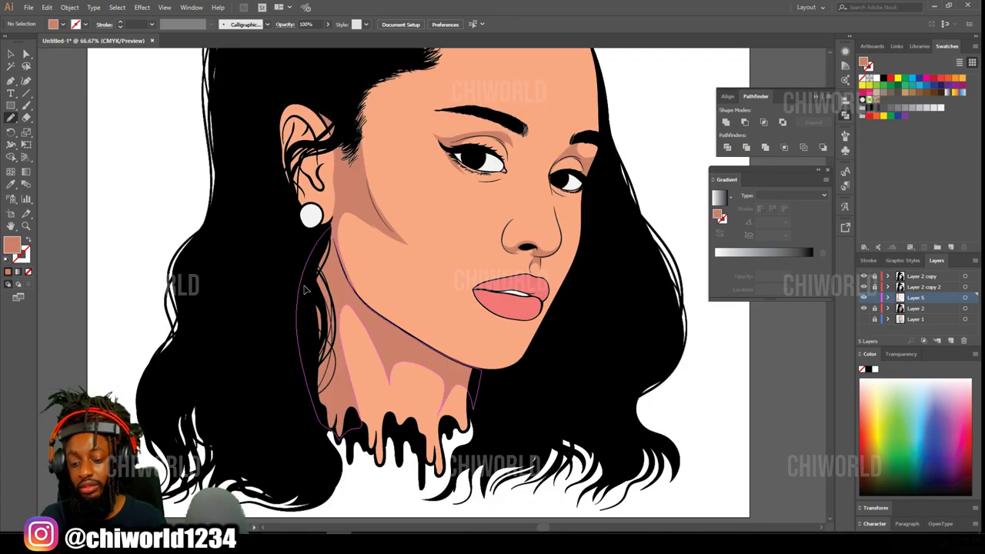
scroll(583, 338, up, 1)
scroll(562, 334, down, 2)
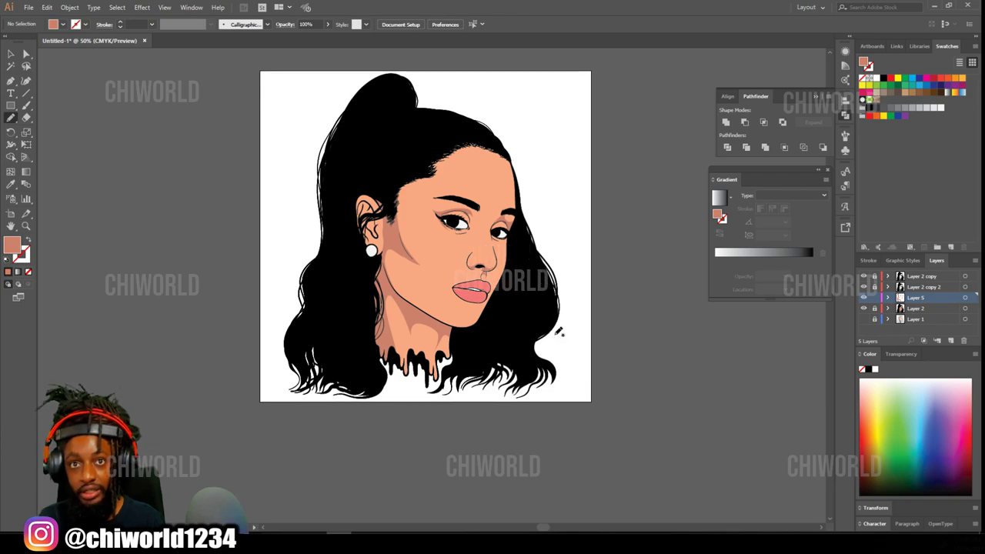
key(ctrl+plus)
key(ctrl+plus)
key(ctrl+plus)
key(ctrl+plus)
scroll(556, 334, down, 2)
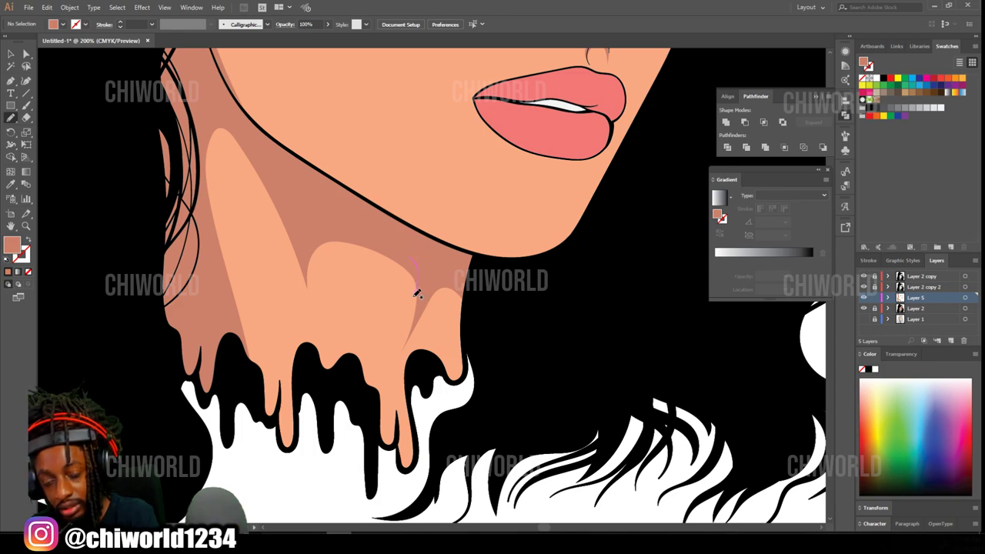
mouse_move(406, 308)
mouse_down()
mouse_move(371, 339)
mouse_move(339, 327)
mouse_move(371, 405)
mouse_move(402, 366)
mouse_up()
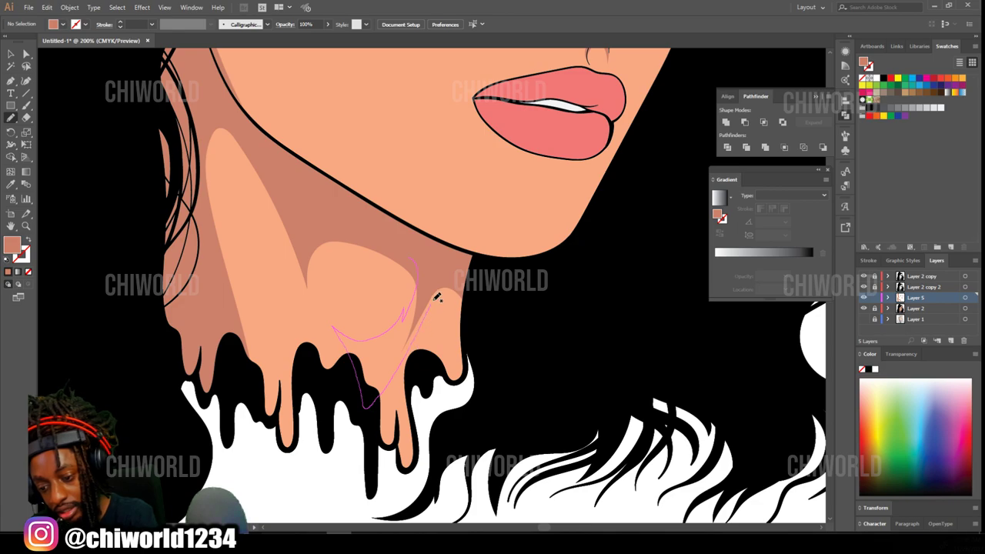
mouse_move(437, 297)
mouse_down()
mouse_move(461, 291)
mouse_move(470, 322)
mouse_move(422, 234)
mouse_move(372, 302)
mouse_up()
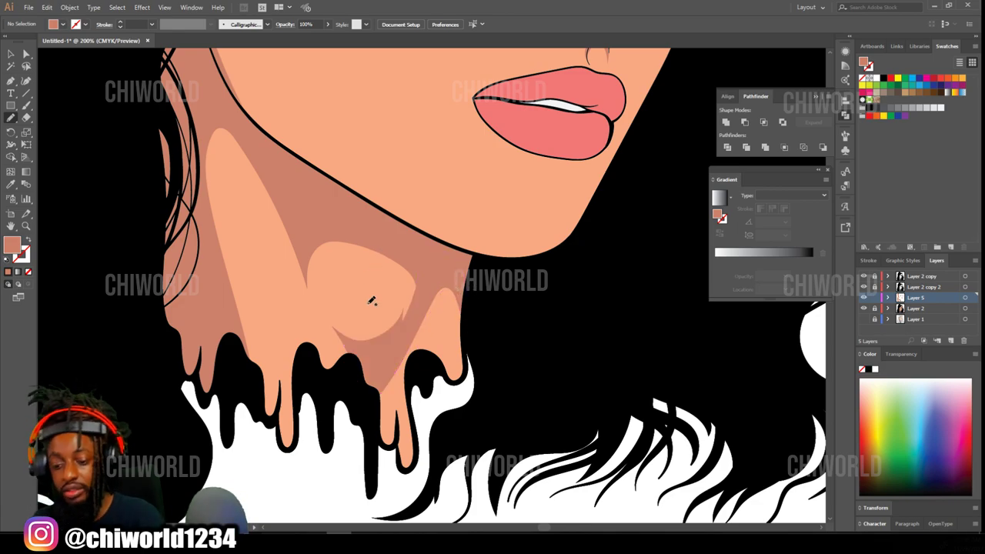
- Draw Pencil shadow shapes inside the ear, covering its inner folds, the outer rim and the area beside the cheek
scroll(501, 354, down, 5)
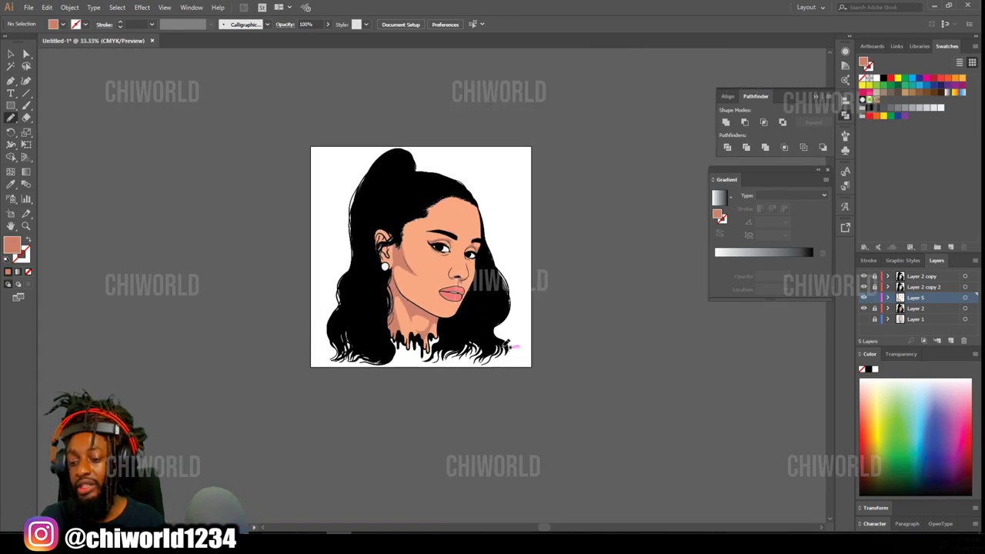
scroll(500, 350, up, 6)
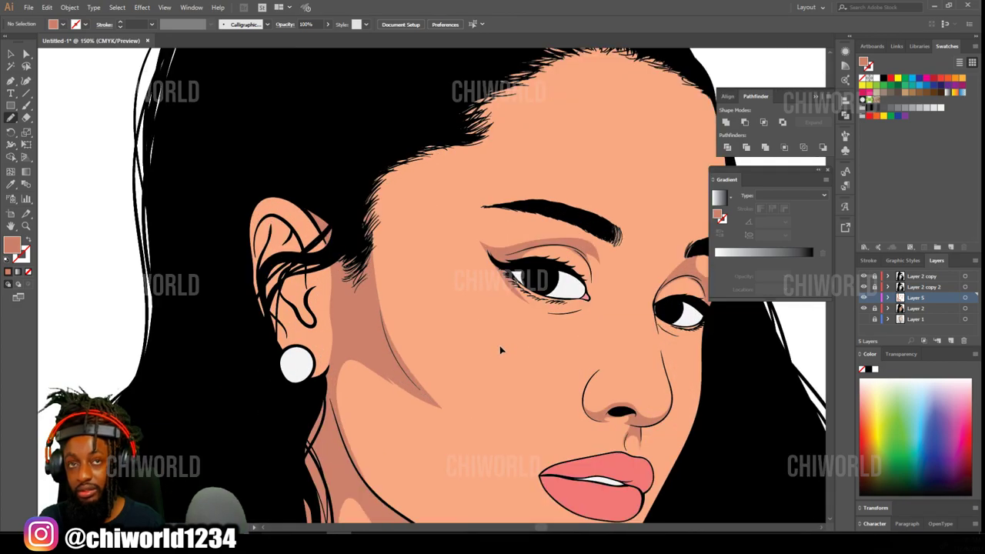
scroll(409, 308, up, 2)
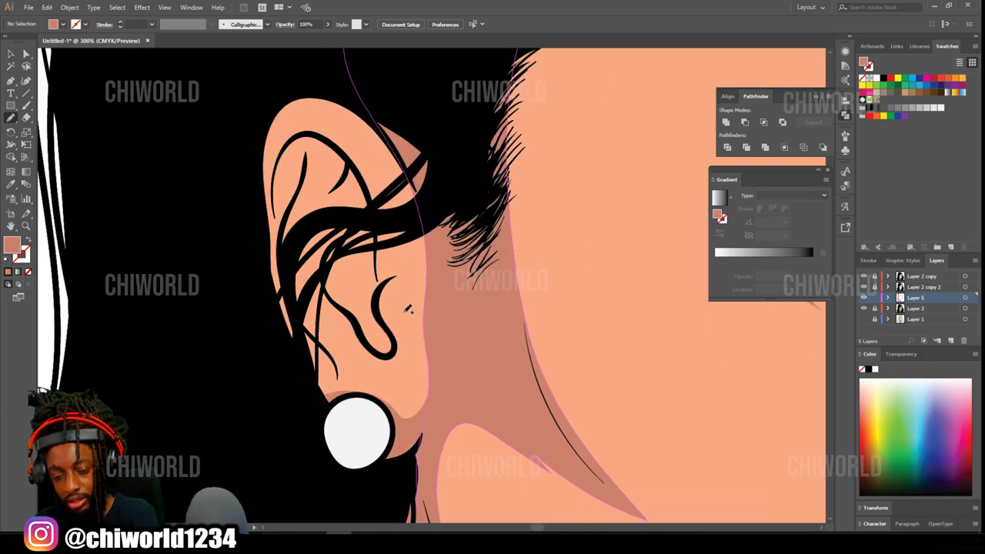
mouse_move(409, 309)
mouse_down()
mouse_move(404, 360)
mouse_move(407, 293)
mouse_move(379, 293)
mouse_move(360, 180)
mouse_move(400, 187)
mouse_up()
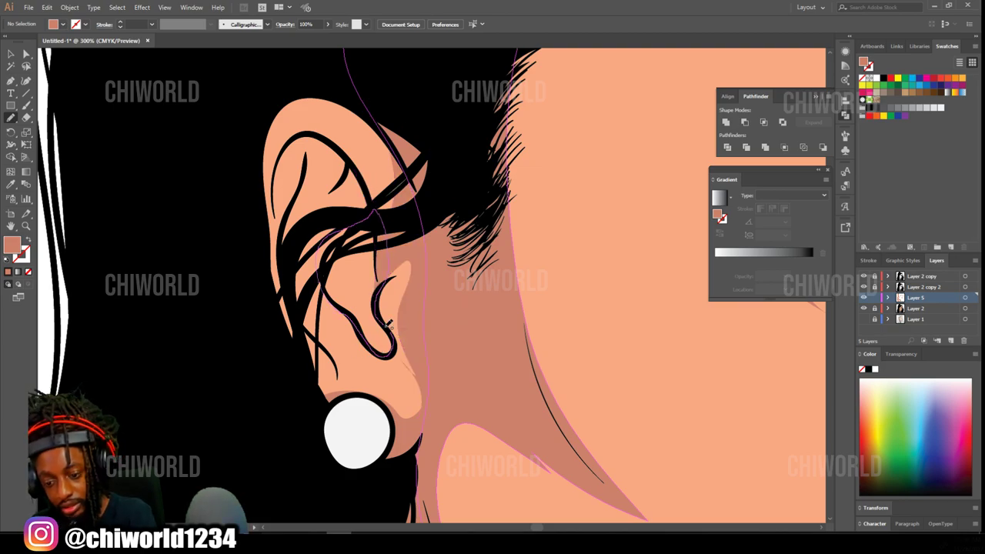
mouse_move(389, 327)
mouse_down()
mouse_move(313, 371)
mouse_move(260, 273)
mouse_move(297, 140)
mouse_move(333, 137)
mouse_move(344, 191)
mouse_up()
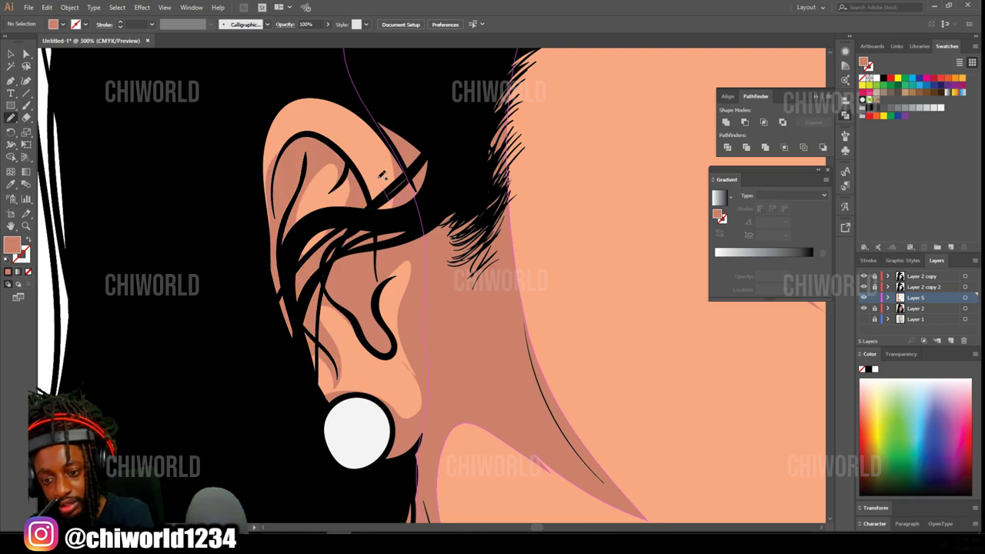
- Draw a thin closed Pencil shadow along the hairline from the temple across the top of the forehead
key(ctrl+0)
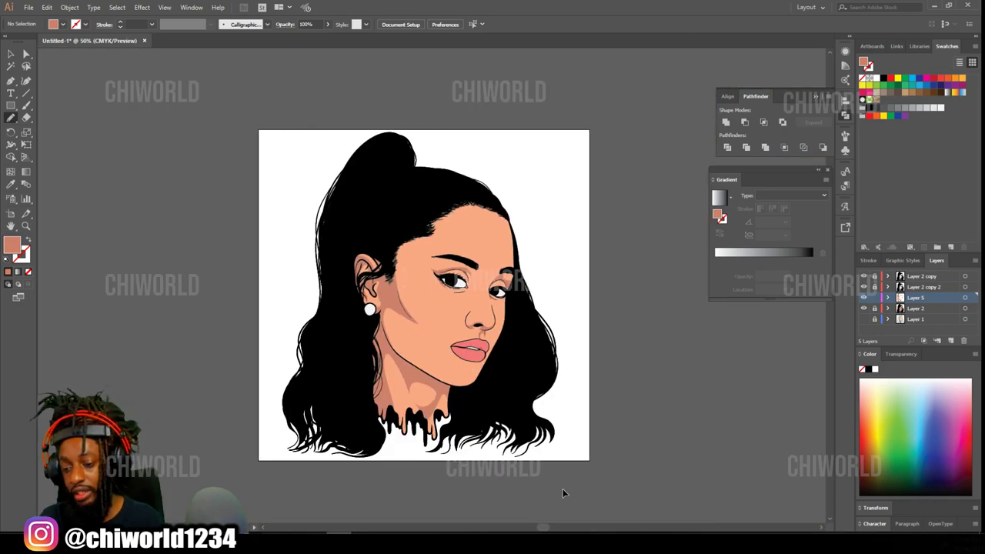
scroll(470, 245, up, 3)
scroll(462, 265, up, 1)
mouse_move(266, 331)
mouse_down()
mouse_move(291, 275)
mouse_move(375, 237)
mouse_move(419, 184)
mouse_move(508, 165)
mouse_move(580, 206)
mouse_move(579, 182)
mouse_up()
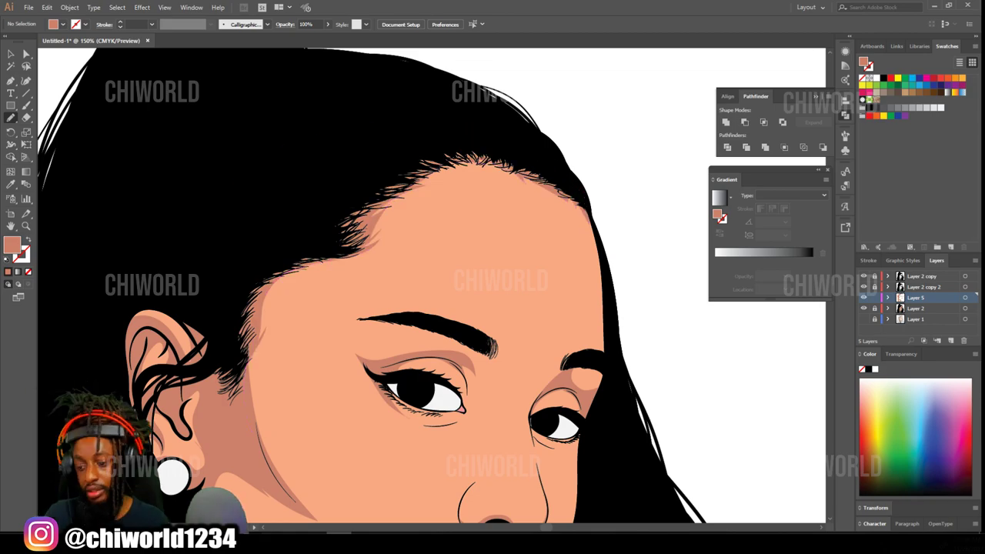
- Examine the skin shading across the whole portrait and the area around the lips up close
key(ctrl+minus)
key(ctrl+minus)
key(ctrl+minus)
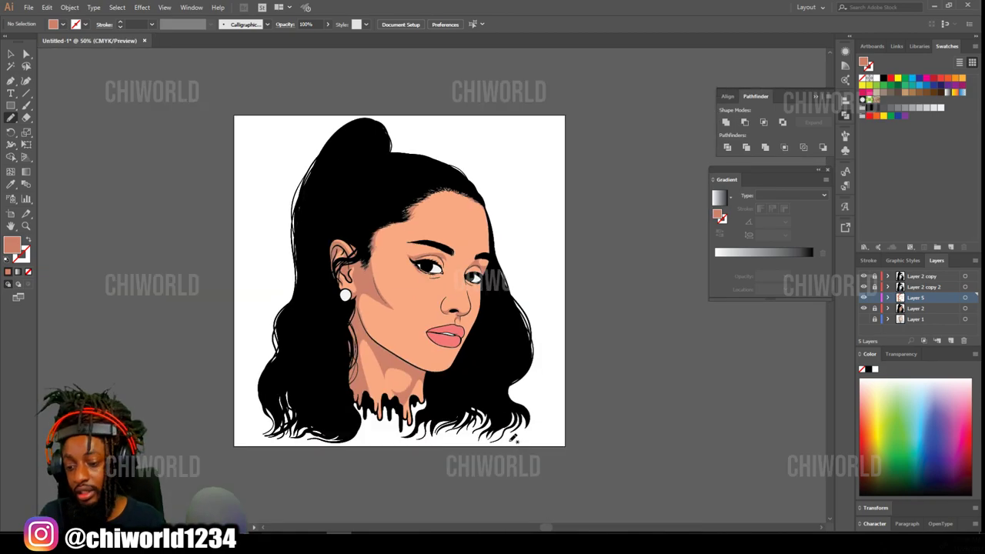
key(ctrl+plus)
scroll(514, 426, down, 1)
key(ctrl+plus)
key(ctrl+plus)
key(ctrl+plus)
key(ctrl+plus)
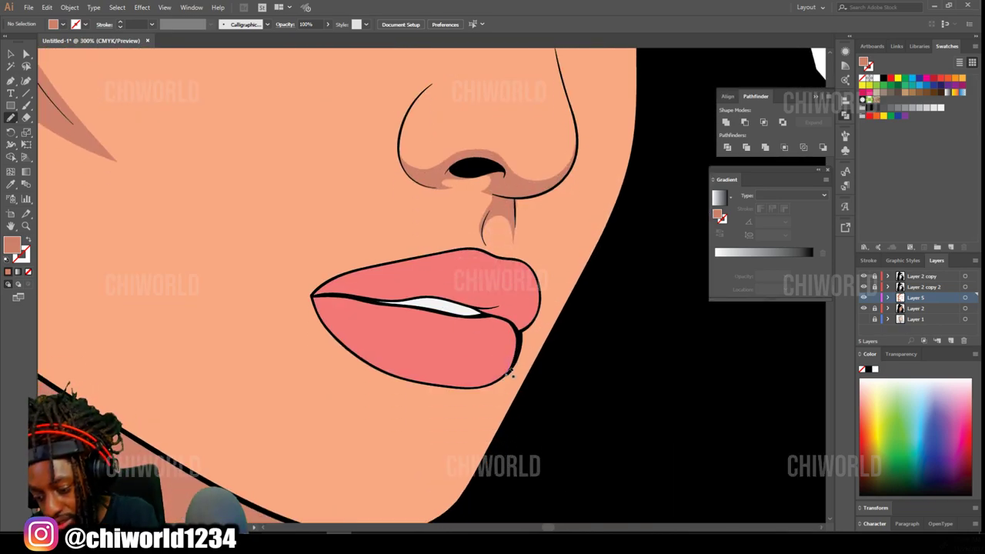
drag(428, 388, 372, 371)
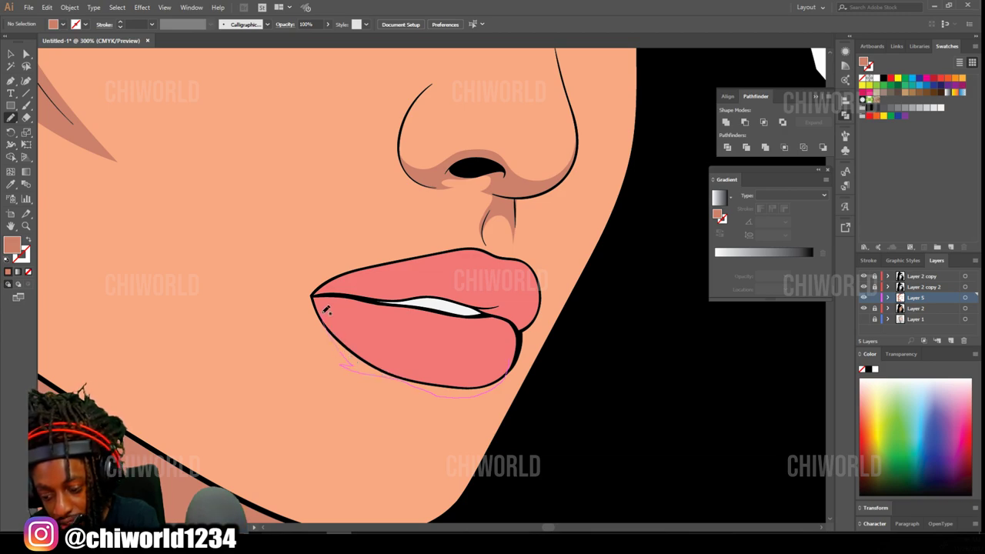
drag(428, 323, 429, 348)
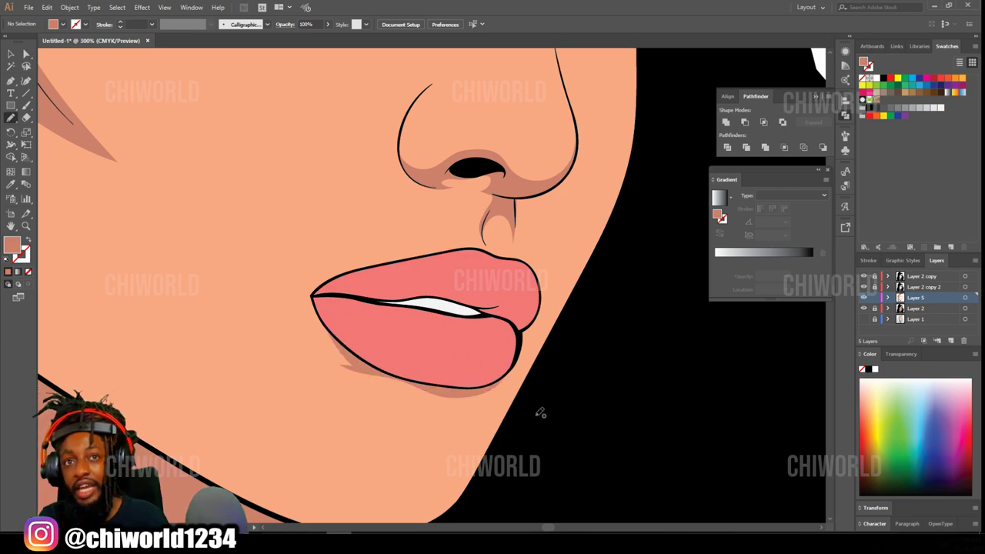
key(ctrl+z)
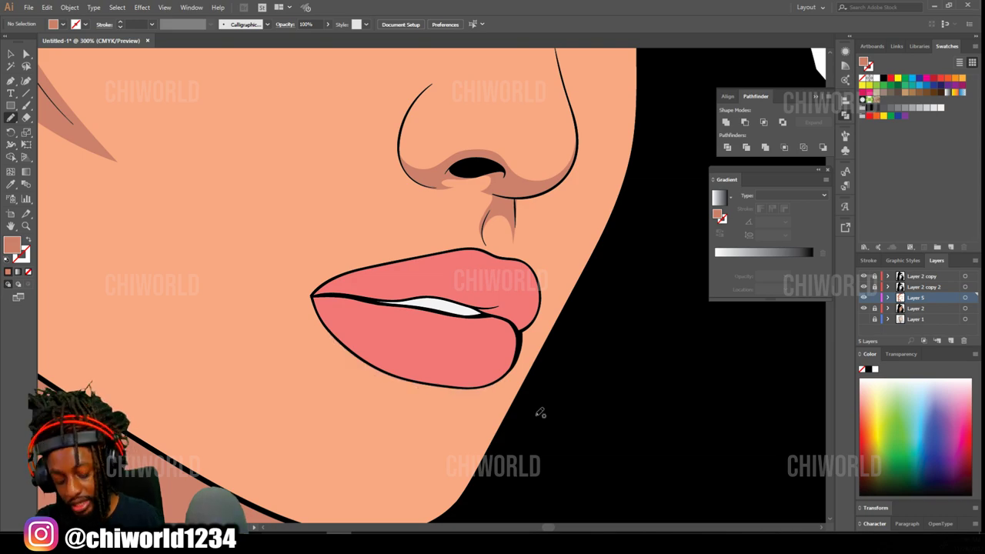
- Draw thin closed Pencil shadows along the underside of the lower lip and beside the upper lip near the edge of the face
key(ctrl+equal)
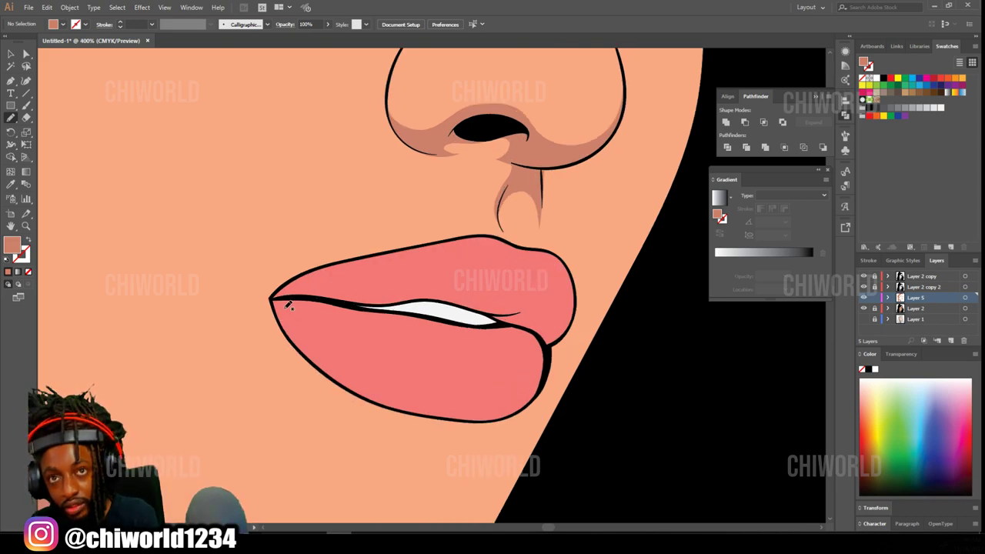
mouse_move(286, 318)
mouse_down()
mouse_move(311, 363)
mouse_move(353, 391)
mouse_move(346, 397)
mouse_move(383, 413)
mouse_move(491, 425)
mouse_move(522, 403)
mouse_up()
key(ctrl+minus)
key(ctrl+minus)
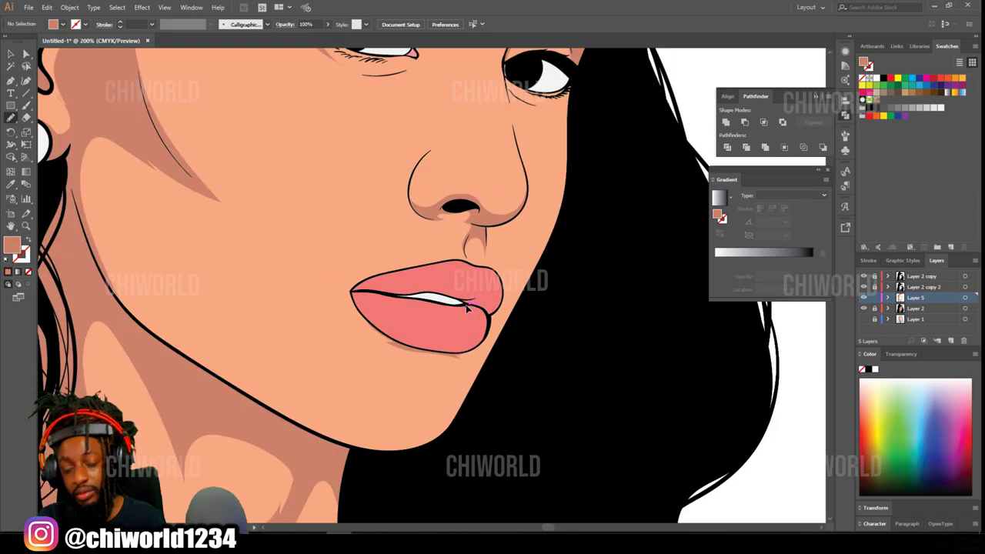
key(ctrl+equal)
key(ctrl+equal)
mouse_move(559, 333)
mouse_down()
mouse_move(525, 291)
mouse_move(514, 355)
mouse_up()
key(ctrl+minus)
key(ctrl+minus)
- Draw a closed Pencil shadow under the larger eye, running below the lower lashes from the inner corner towards the outer shadow
key(ctrl+equal)
key(ctrl+equal)
key(ctrl+equal)
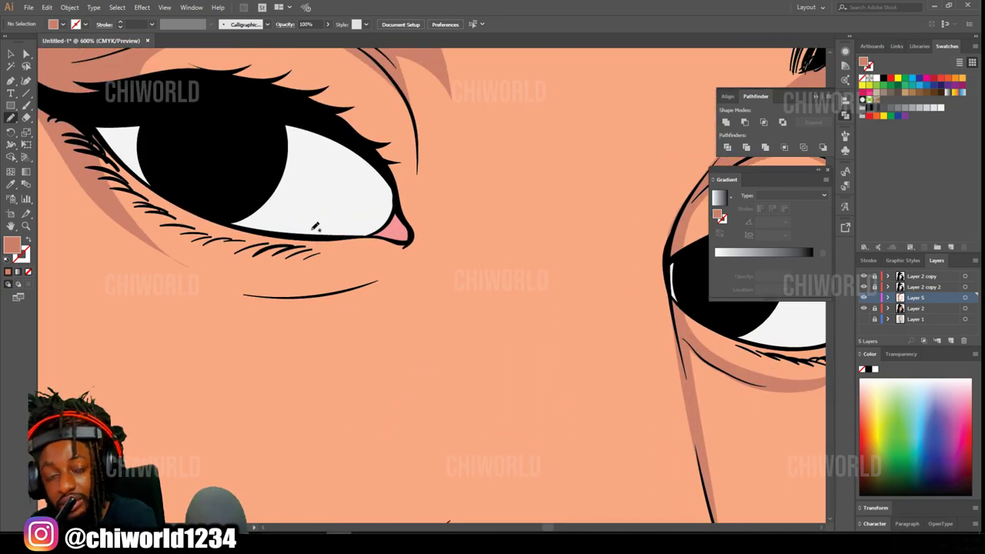
drag(314, 226, 348, 228)
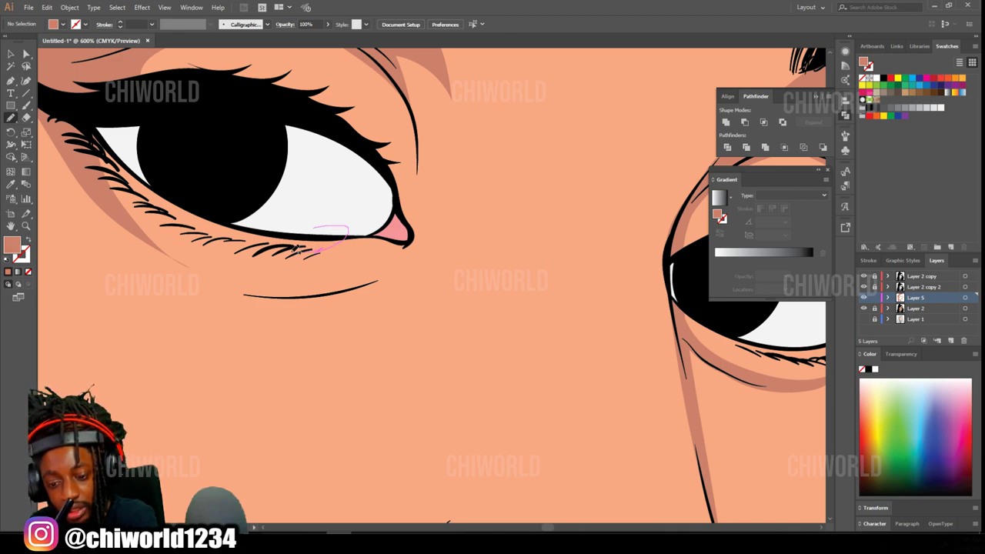
mouse_move(225, 235)
mouse_down()
mouse_move(287, 259)
mouse_move(351, 260)
mouse_move(318, 278)
mouse_move(226, 277)
mouse_move(170, 252)
mouse_move(128, 218)
mouse_move(169, 256)
mouse_move(233, 286)
mouse_move(295, 297)
mouse_move(407, 266)
mouse_move(374, 257)
mouse_move(397, 241)
mouse_move(341, 212)
mouse_move(318, 226)
mouse_up()
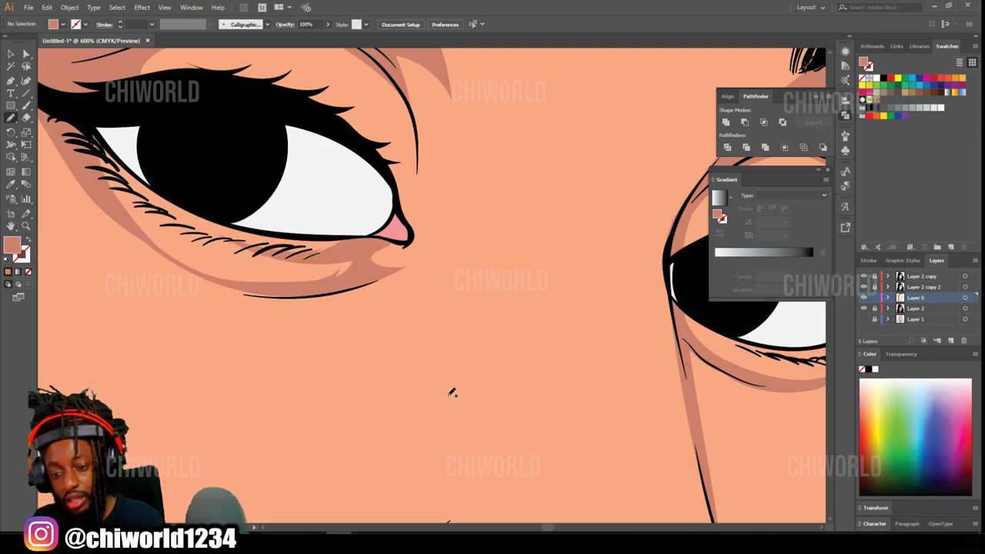
- Create a new layer and place it directly beneath the skin shading layer, Layer 5
scroll(453, 394, down, 6)
scroll(575, 383, down, 1)
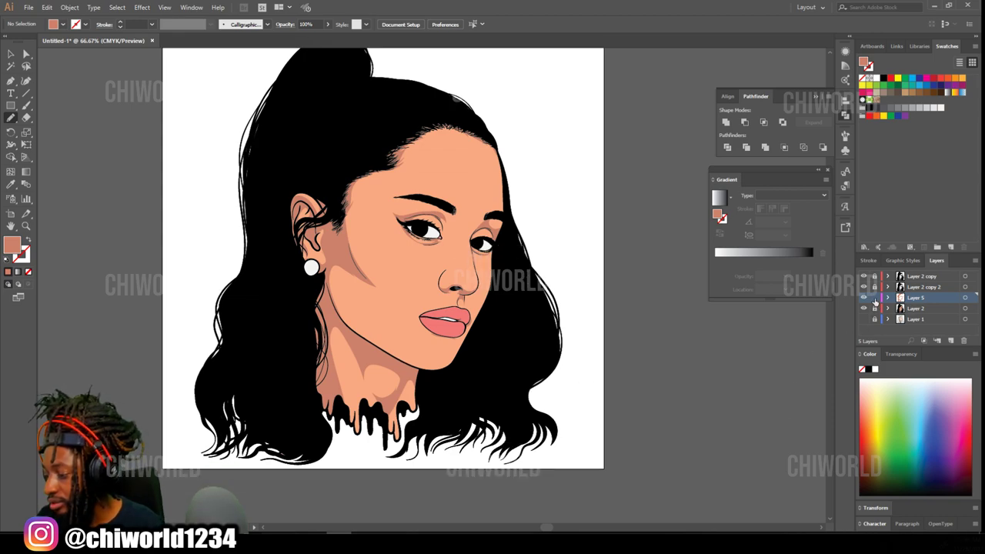
click(952, 342)
drag(911, 299, 914, 316)
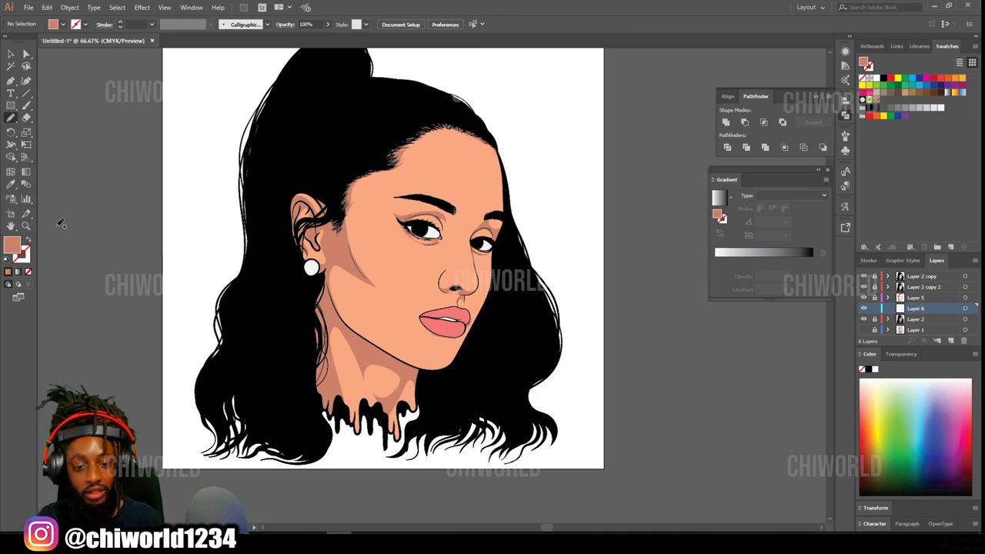
- Sample the base skin colour from the face and darken it slightly to make a mid-tone fill
click(12, 186)
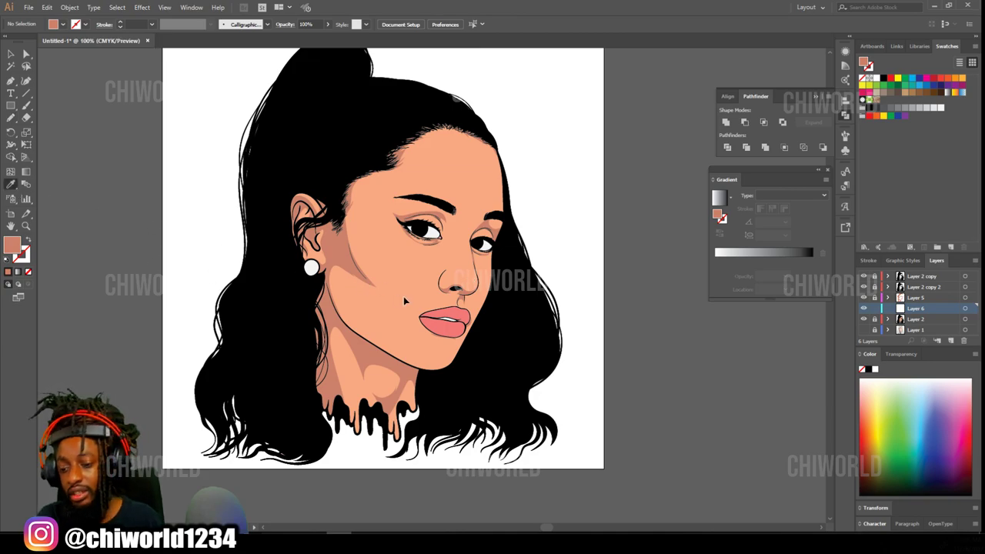
scroll(452, 283, up, 3)
click(477, 268)
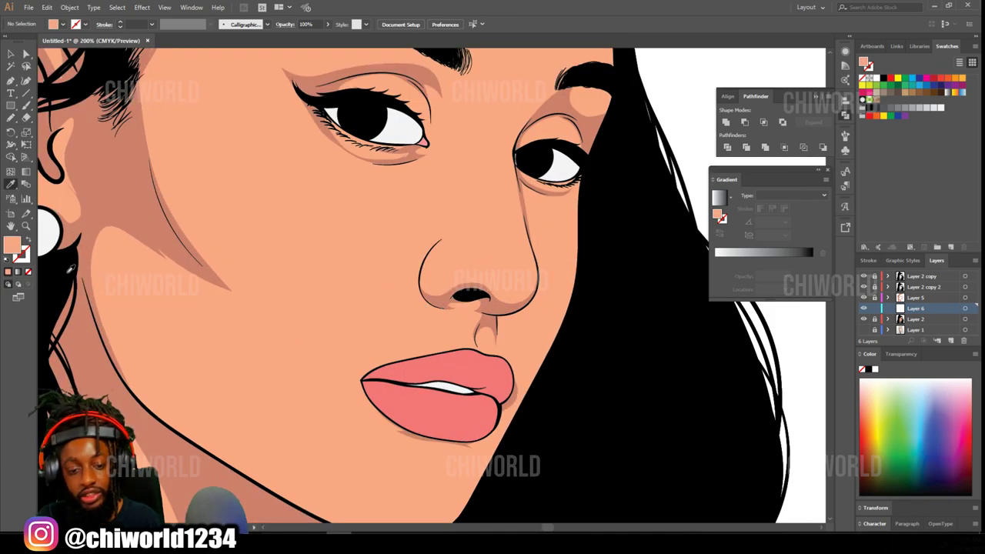
double_click(13, 245)
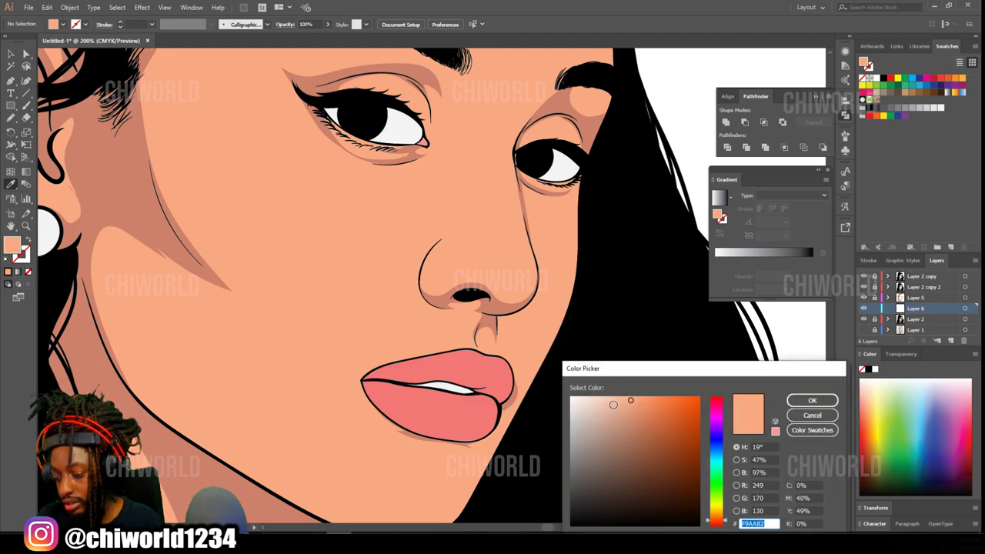
drag(613, 404, 629, 409)
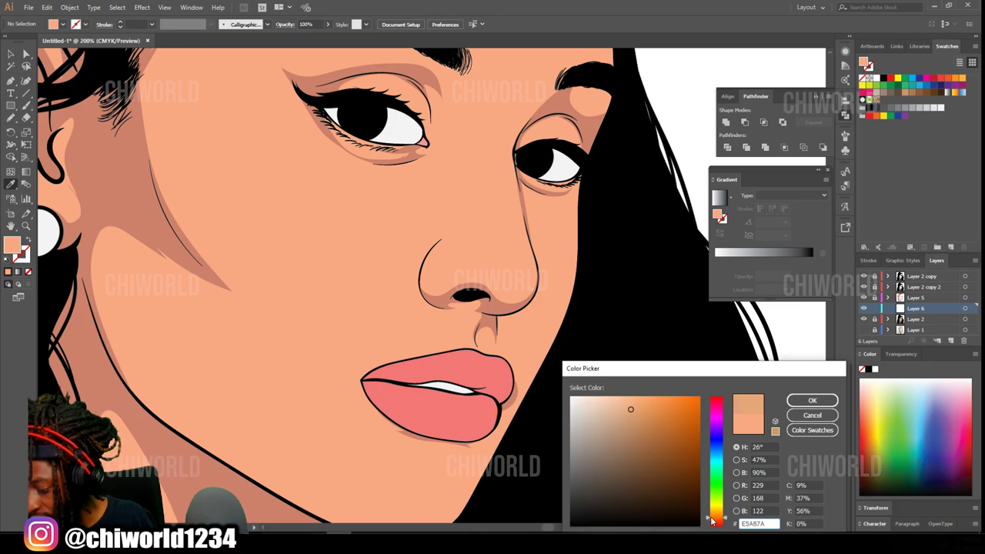
click(812, 400)
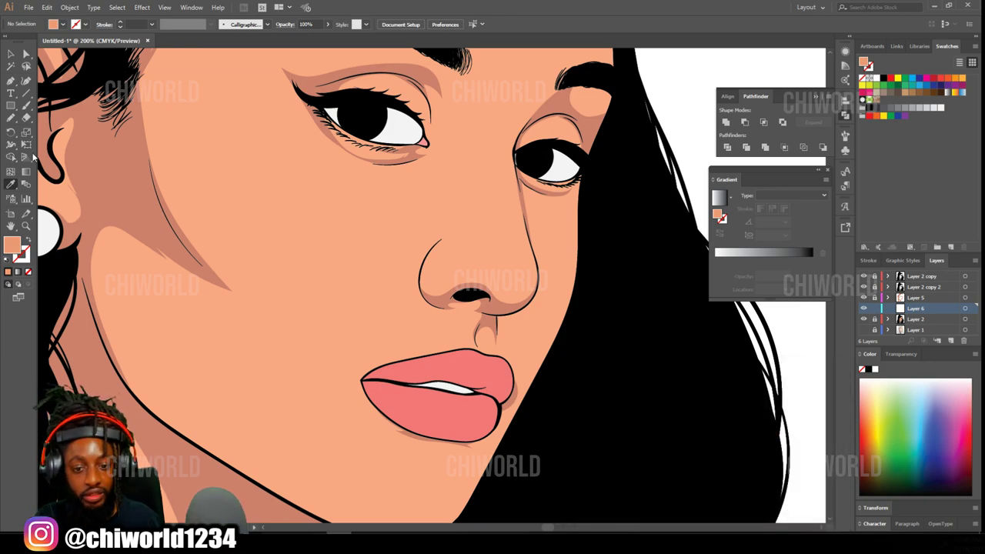
- Draw a mid-tone Pencil shape from the nostril around the tip of the nose and up over the bridge
click(11, 119)
scroll(639, 356, up, 3)
key(ctrl+plus)
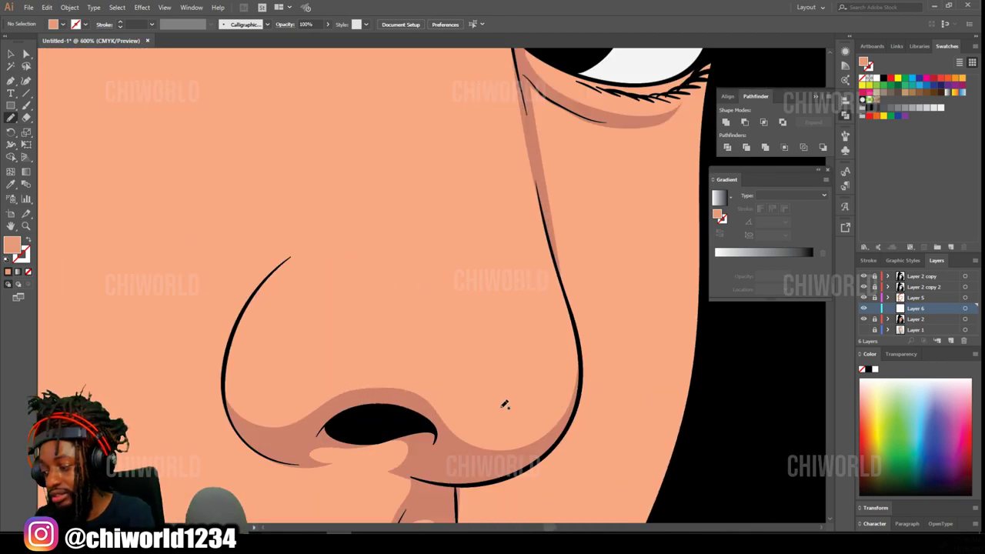
mouse_move(431, 436)
mouse_down()
mouse_move(489, 465)
mouse_move(541, 451)
mouse_move(576, 406)
mouse_move(584, 350)
mouse_up()
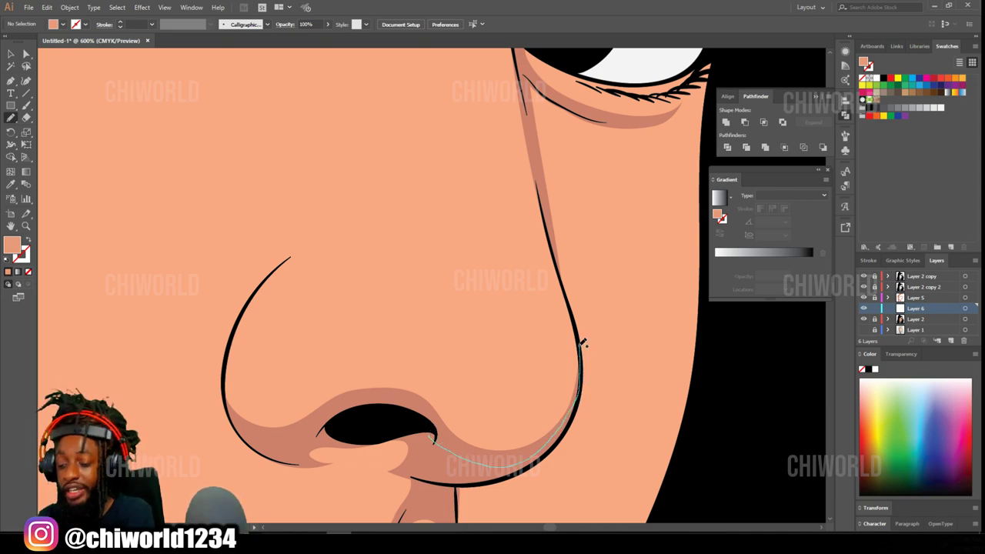
drag(583, 347, 578, 367)
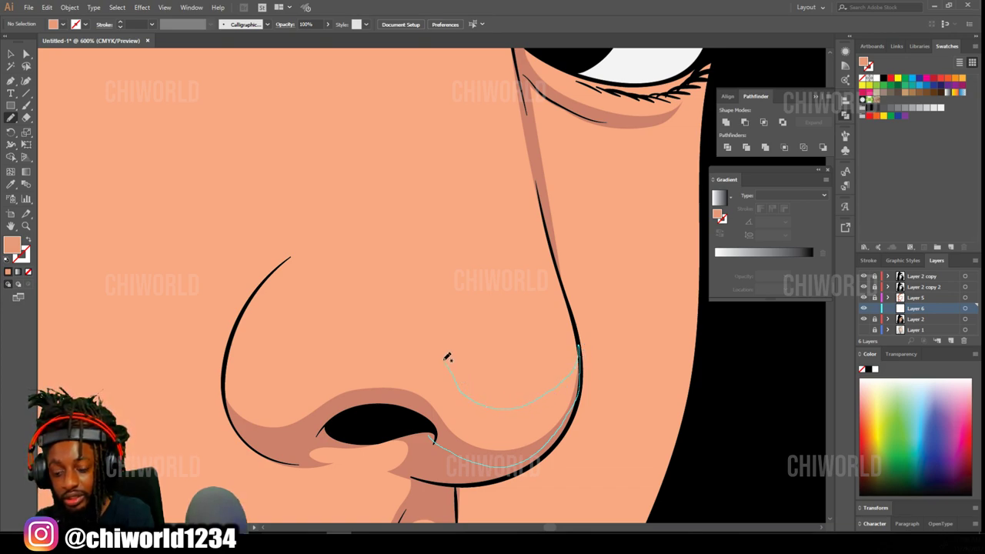
mouse_move(446, 357)
mouse_down()
mouse_move(457, 368)
mouse_move(439, 341)
mouse_up()
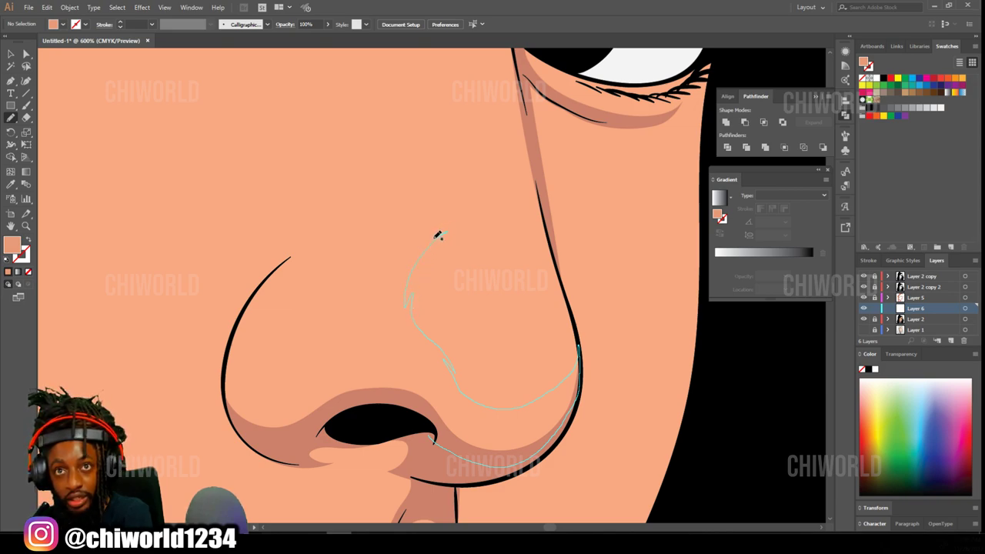
mouse_move(338, 250)
mouse_down()
mouse_move(275, 268)
mouse_move(238, 327)
mouse_move(232, 362)
mouse_move(239, 412)
mouse_move(259, 426)
mouse_move(317, 421)
mouse_move(343, 402)
mouse_up()
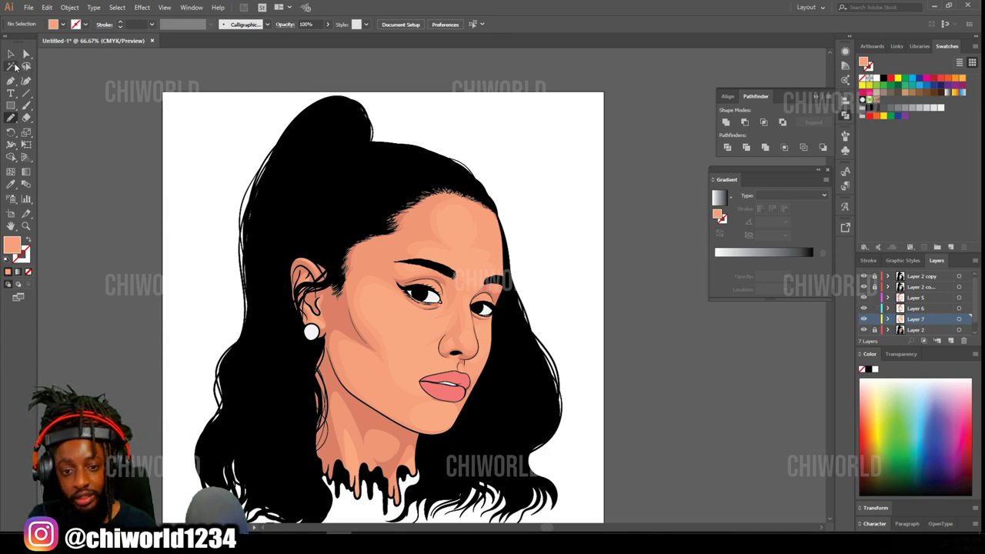
- Select all the unlocked skin shading shapes and open Adjust Color Balance for them with the preview enabled
click(11, 54)
key(ctrl+a)
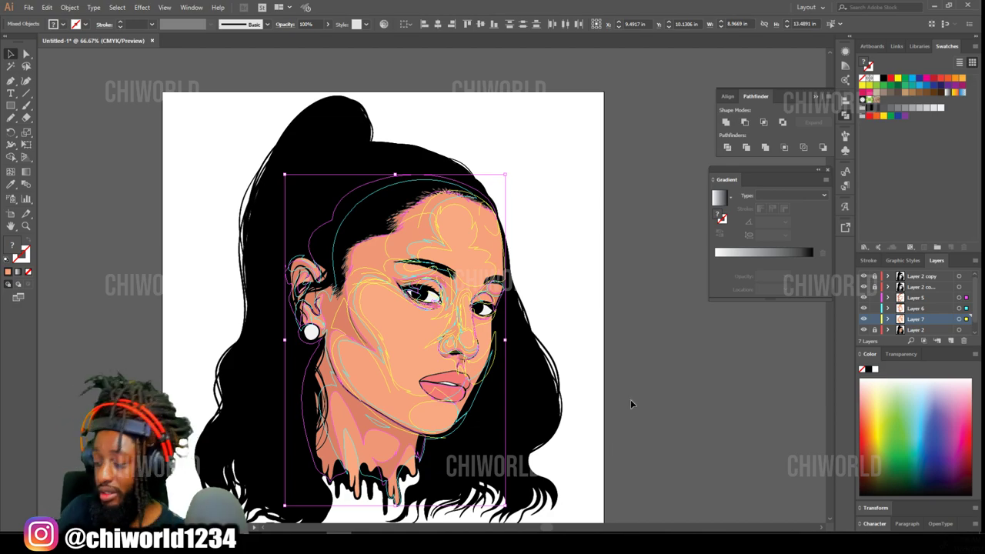
click(47, 8)
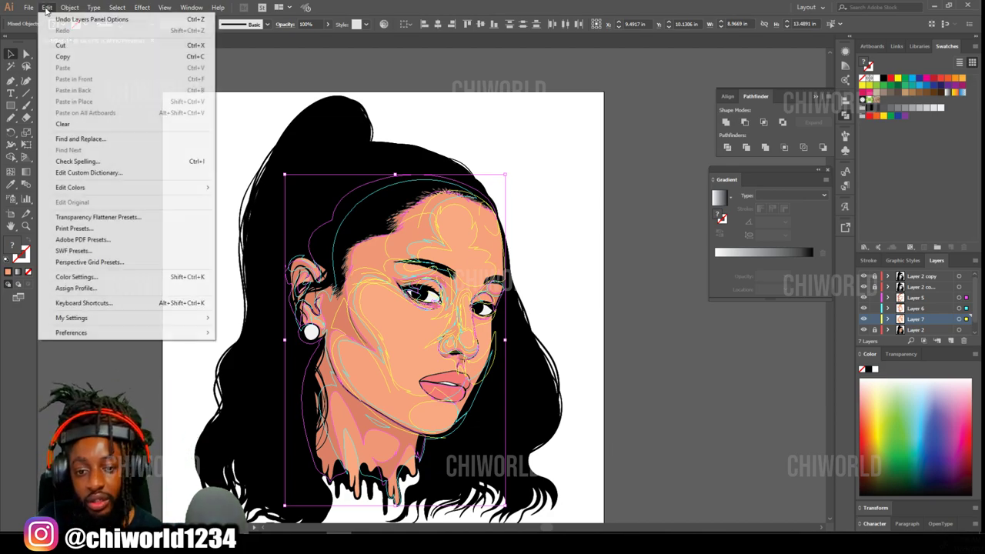
mouse_move(187, 189)
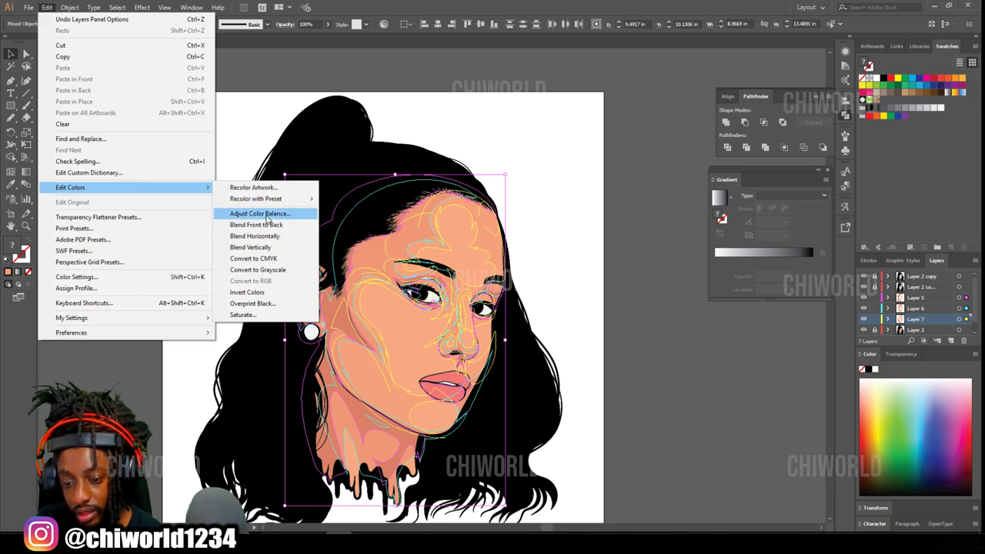
click(268, 218)
click(15, 172)
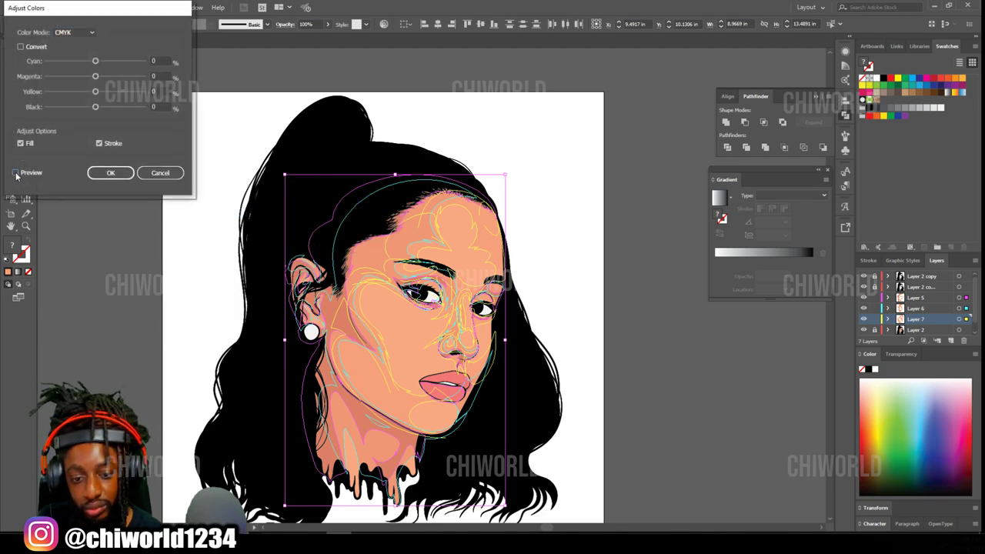
- Adjust the selected shading to cyan 2%, yellow 1% and black 6% with slightly more magenta, and deselect the artwork
click(95, 92)
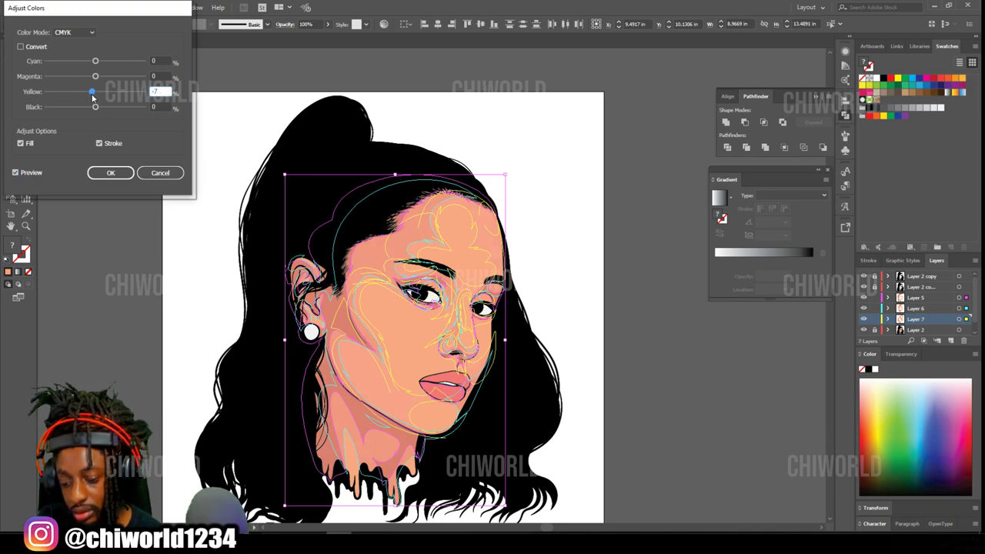
drag(100, 112, 95, 111)
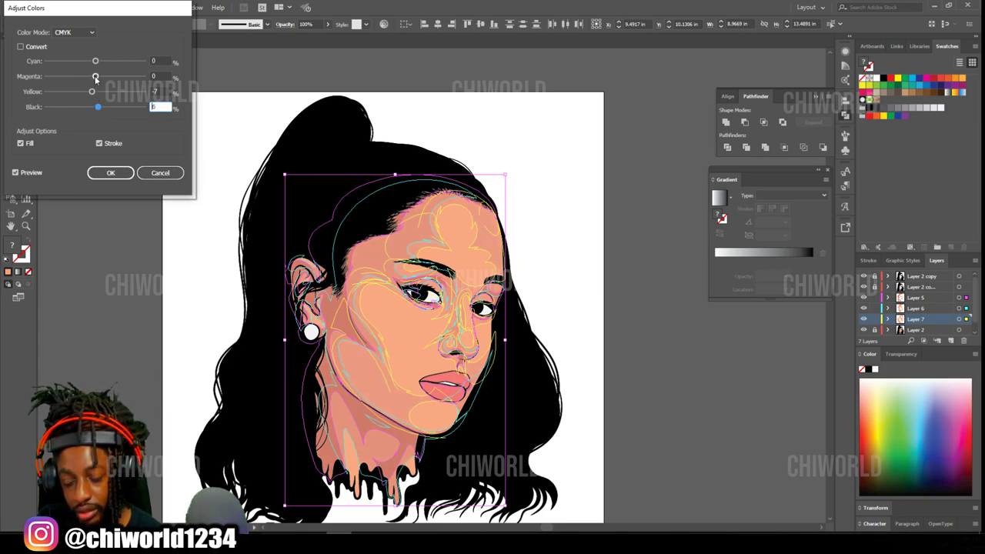
click(96, 77)
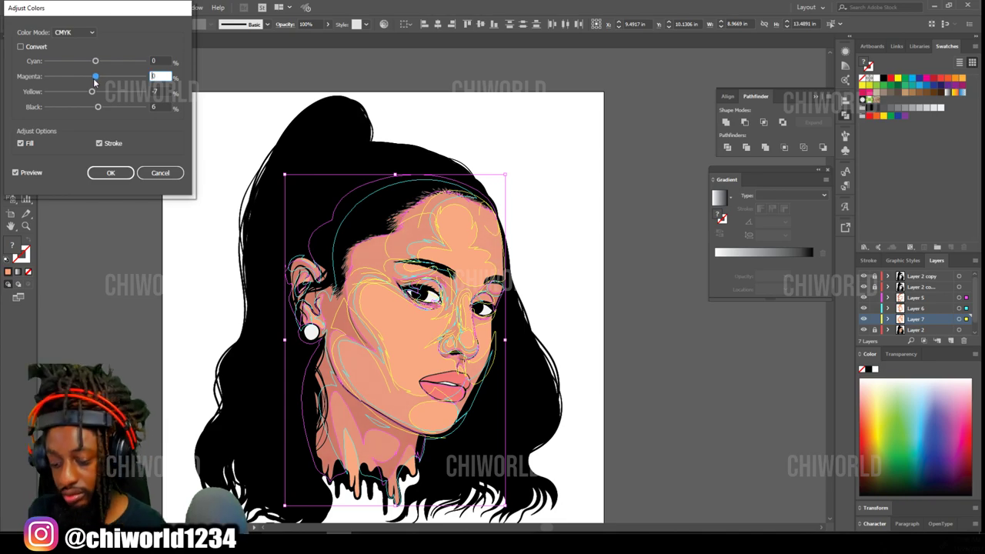
click(97, 62)
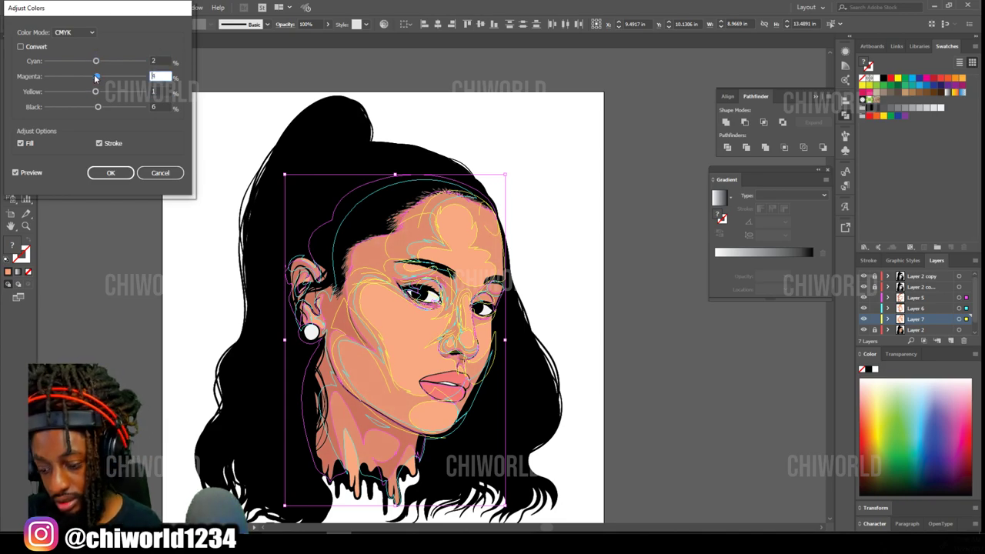
key(Return)
click(736, 355)
- Lock Layer 5 and Layer 6, leaving Layer 7 editable
scroll(731, 355, down, 3)
scroll(716, 356, up, 4)
scroll(769, 365, down, 3)
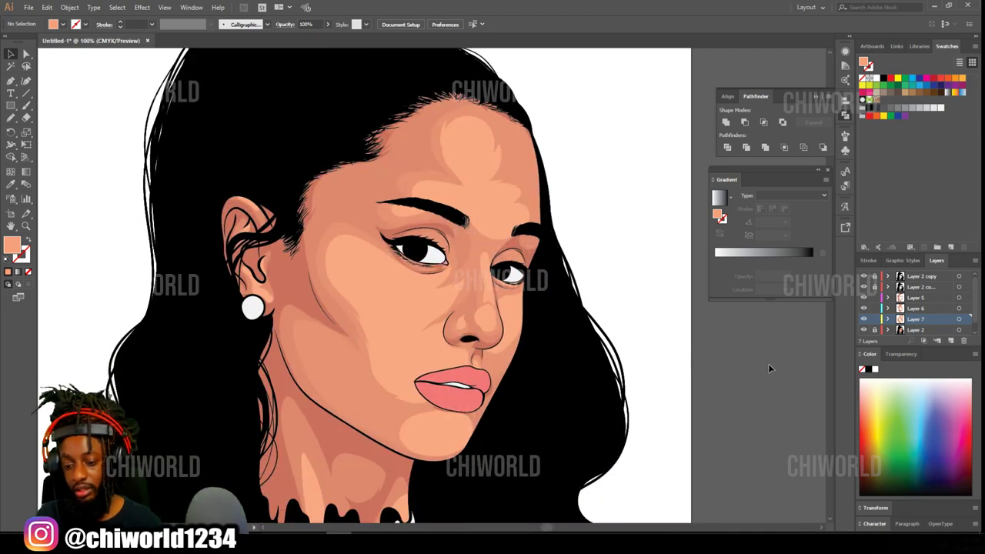
scroll(759, 362, down, 3)
scroll(692, 343, up, 3)
scroll(655, 343, up, 3)
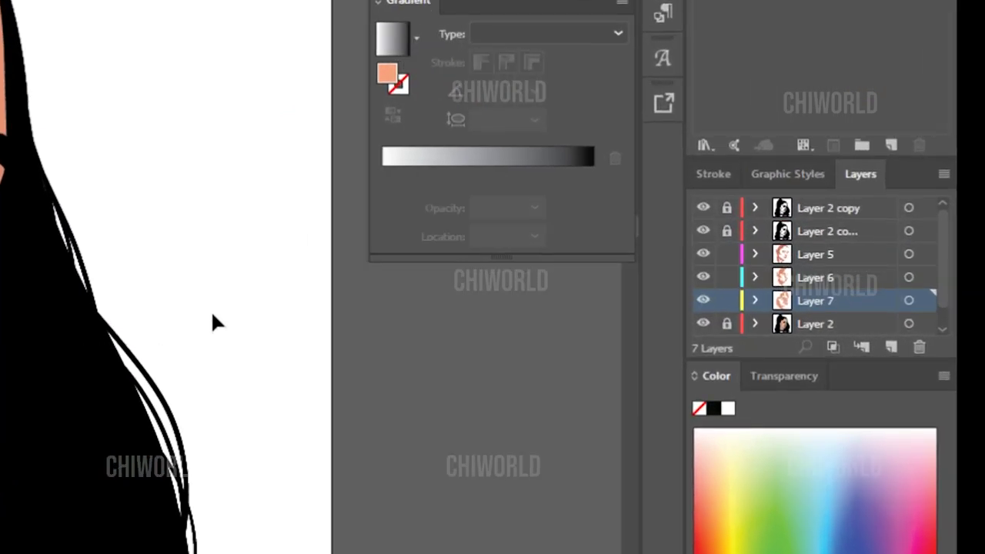
click(726, 254)
click(727, 276)
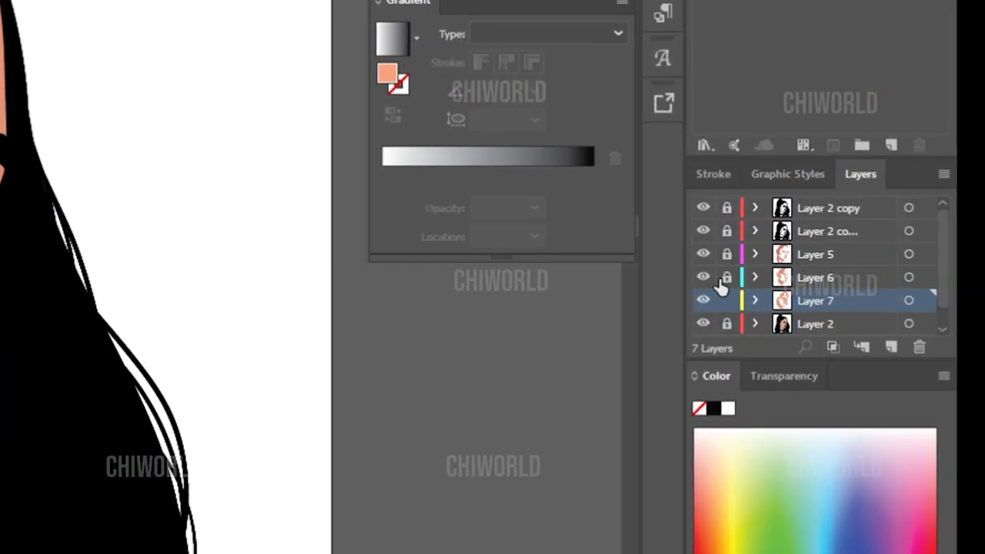
- Select all the mid-tone shading shapes on Layer 7 and combine them with the Pathfinder Merge operation
key(ctrl+minus)
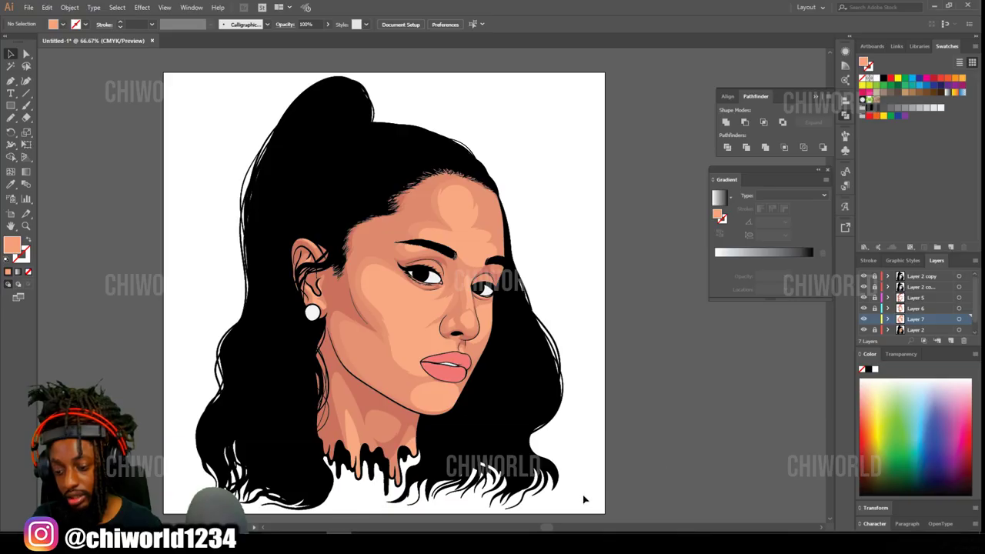
drag(593, 491, 279, 121)
key(ctrl+plus)
key(ctrl+plus)
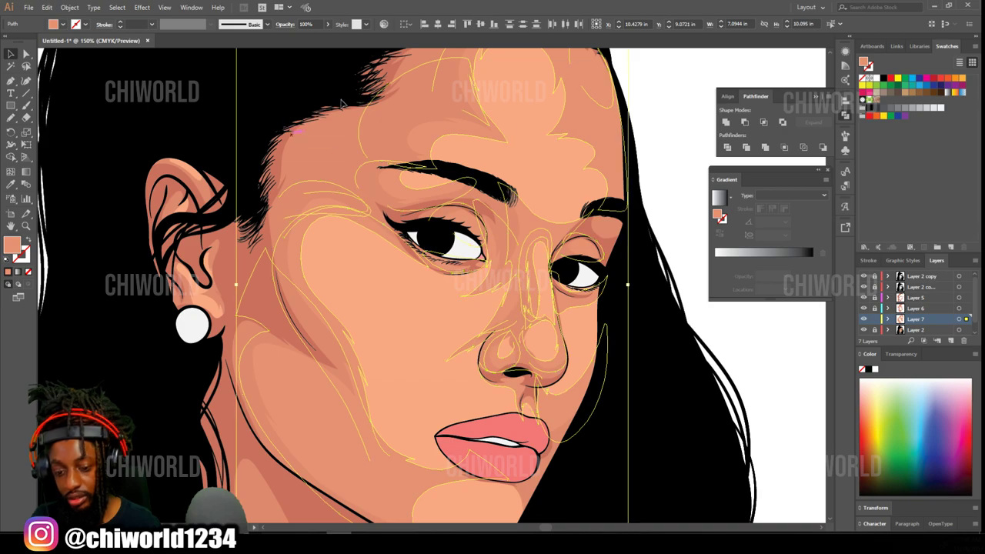
click(69, 7)
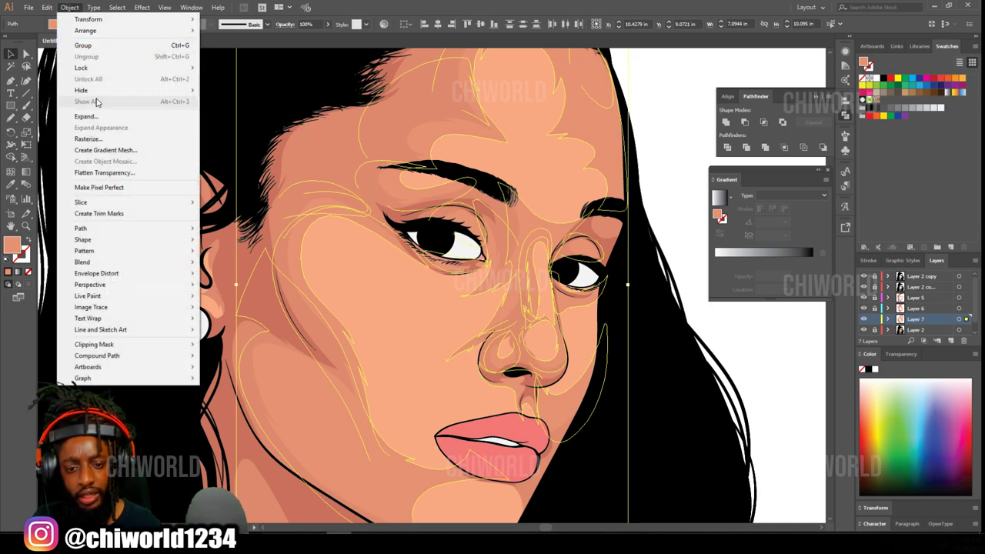
click(86, 116)
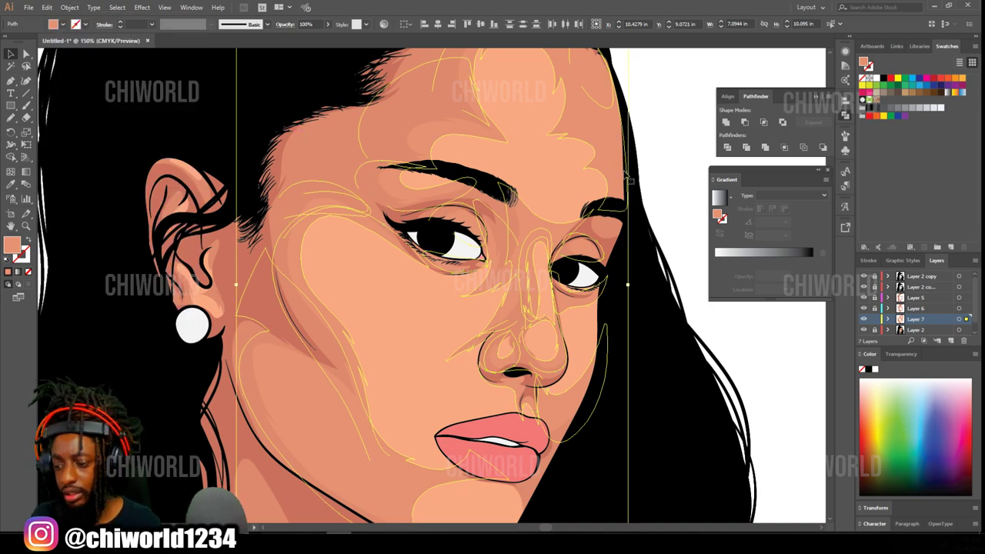
click(766, 148)
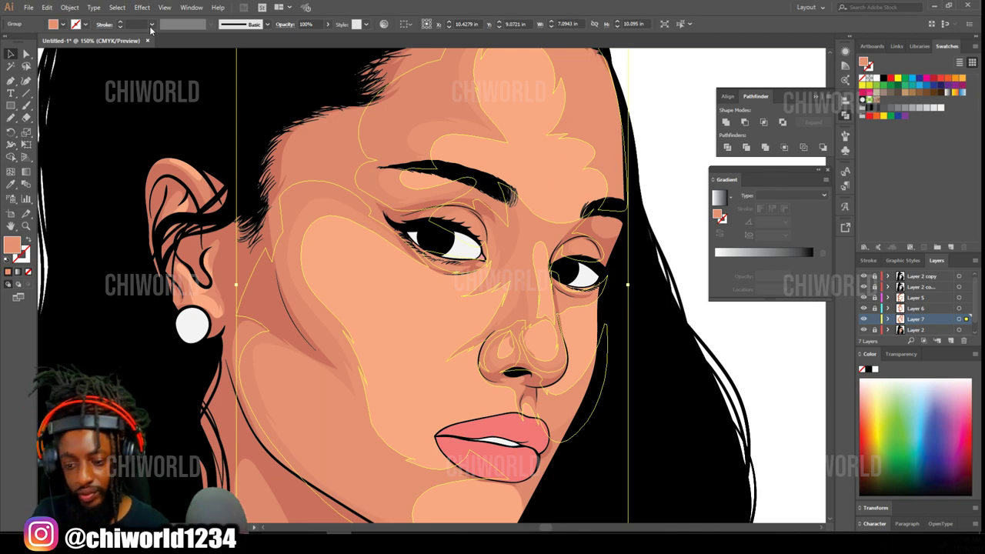
- Recolor the merged mid-tone shading to a brightness of 93% and apply the change
click(47, 7)
mouse_move(206, 188)
mouse_move(282, 200)
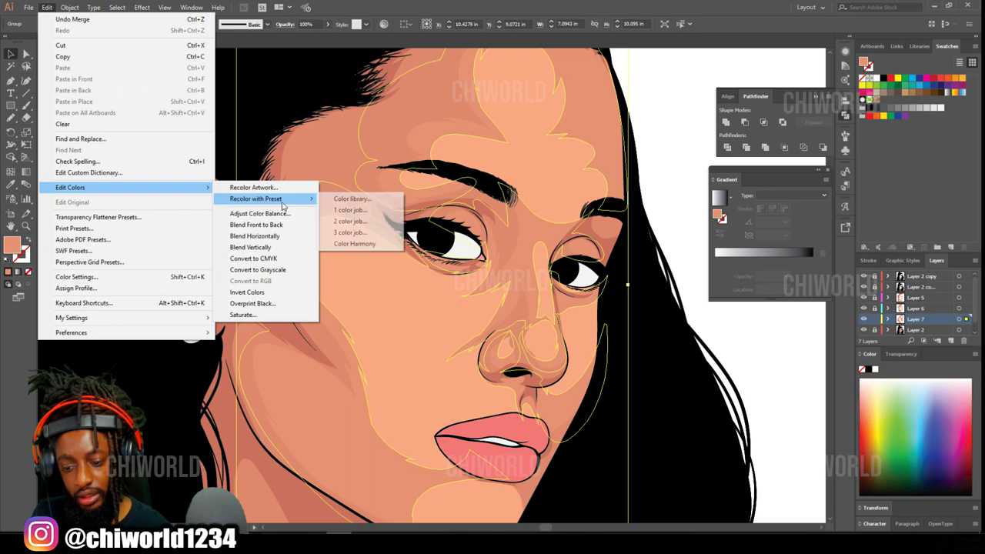
click(344, 244)
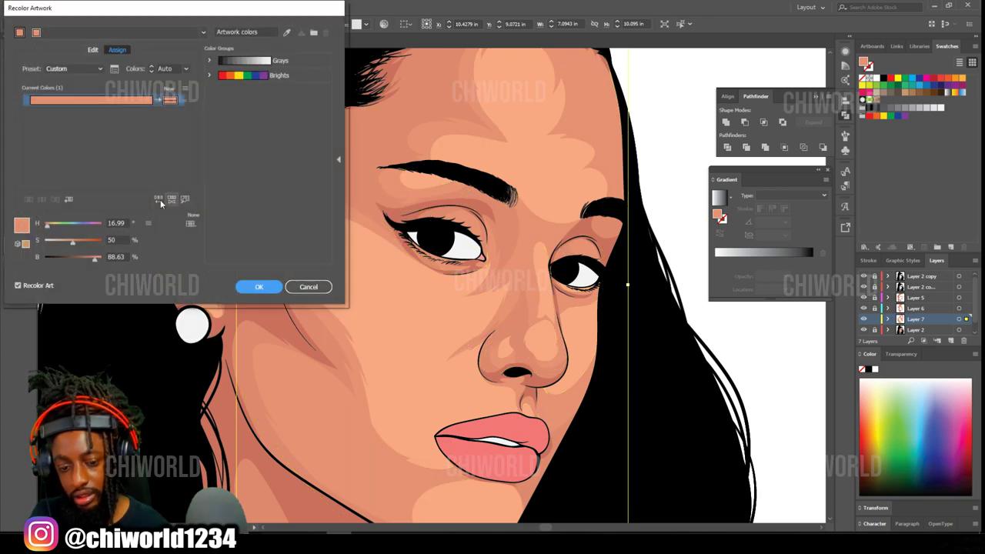
mouse_move(75, 244)
mouse_down()
mouse_move(97, 261)
mouse_move(73, 244)
mouse_up()
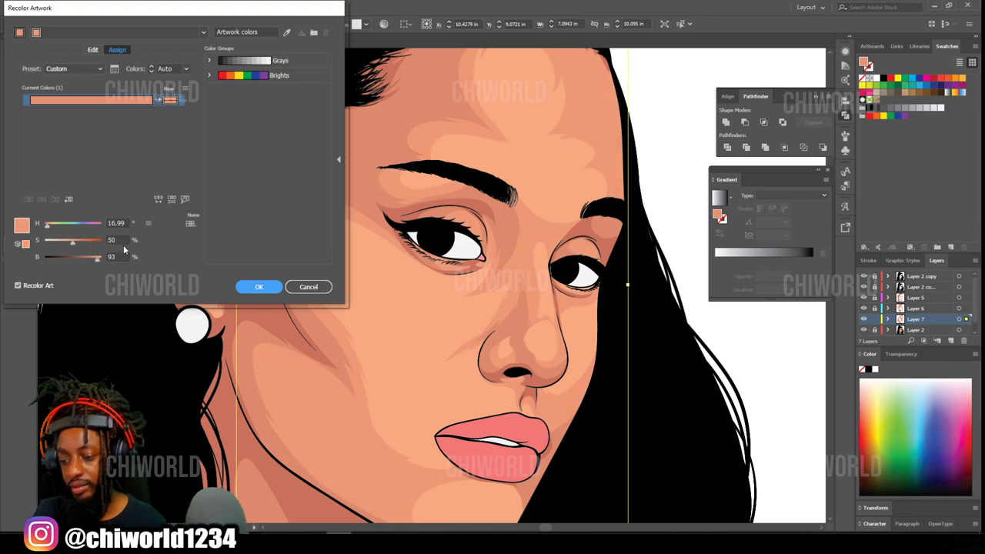
click(259, 288)
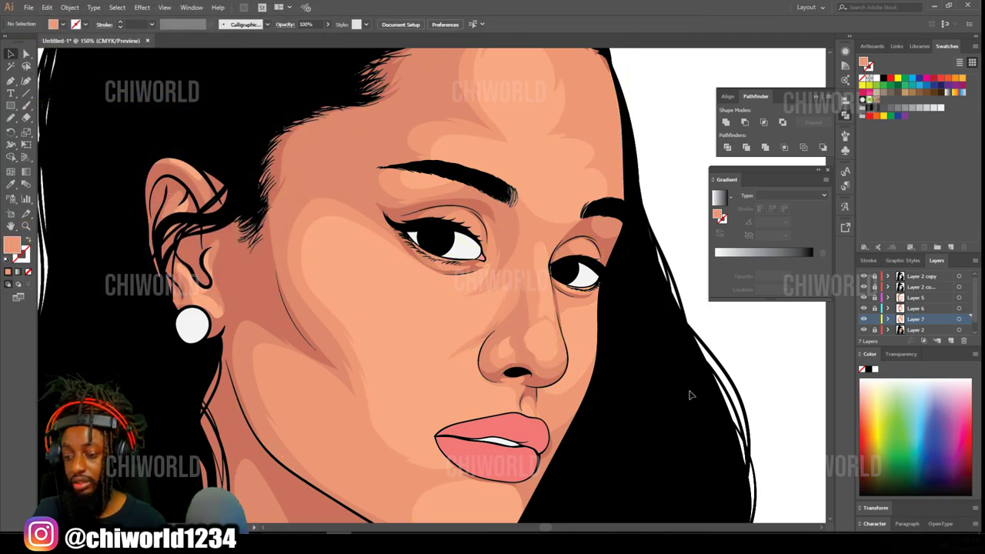
- Add a new layer for the highlights and arrange it directly beneath Layer 7
scroll(692, 389, down, 5)
scroll(643, 357, up, 4)
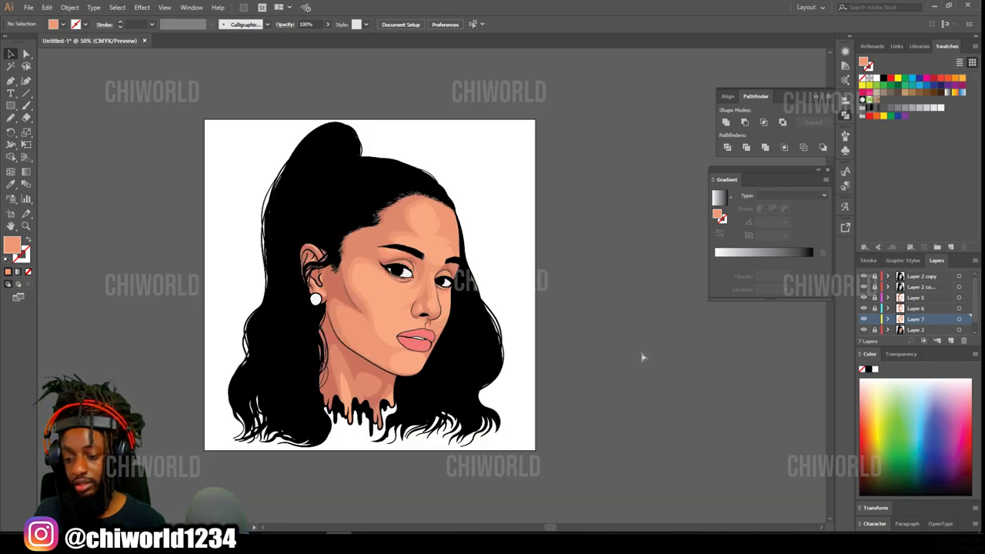
scroll(643, 355, down, 3)
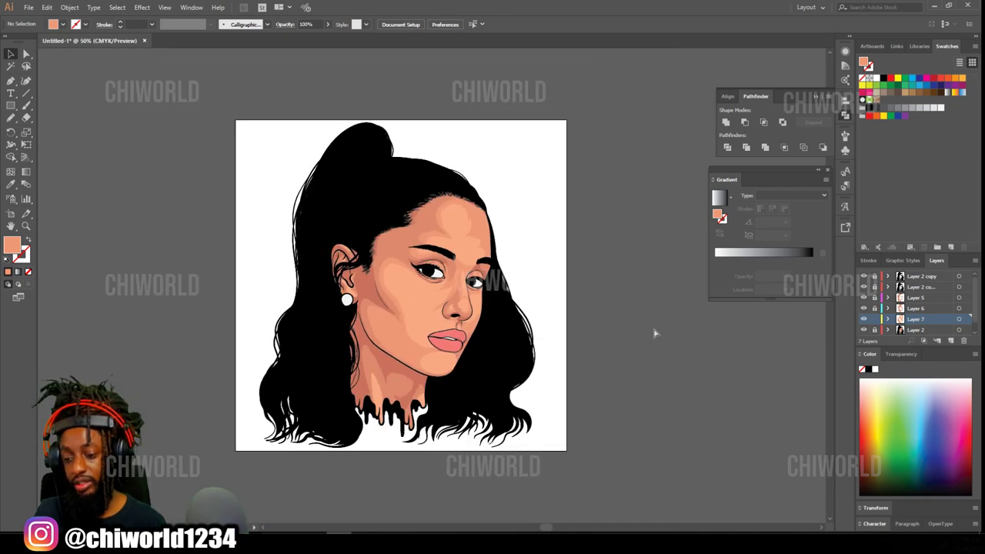
scroll(654, 333, up, 4)
scroll(655, 330, down, 2)
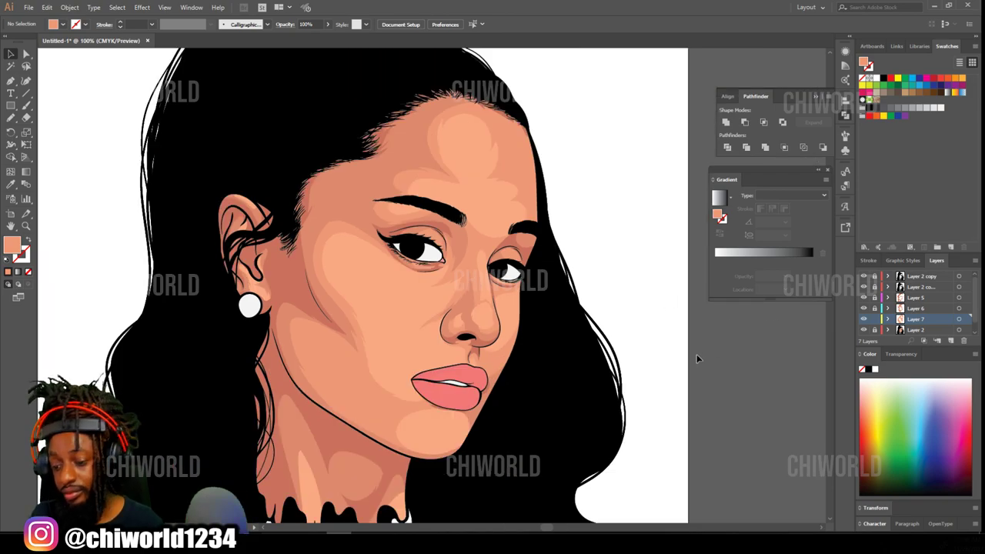
click(938, 341)
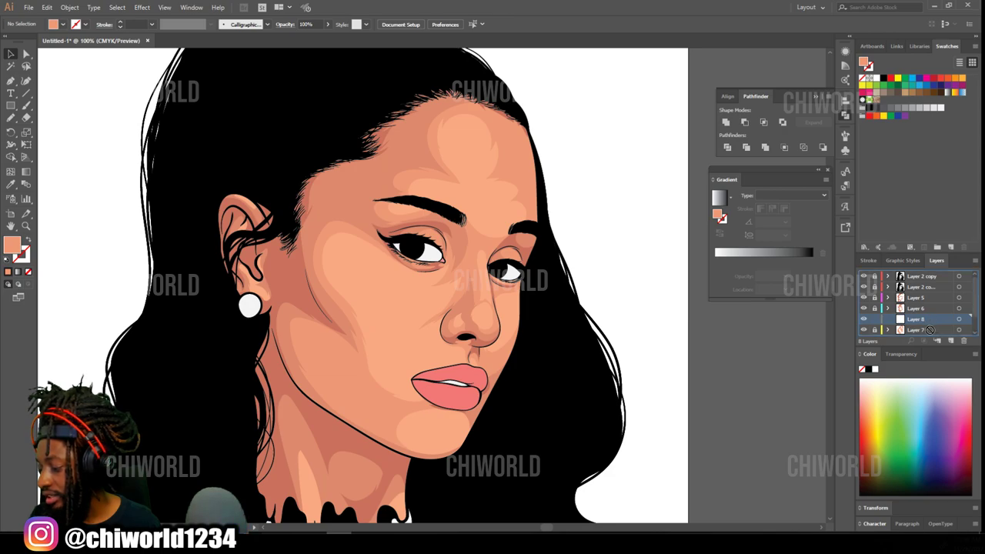
drag(930, 330, 927, 314)
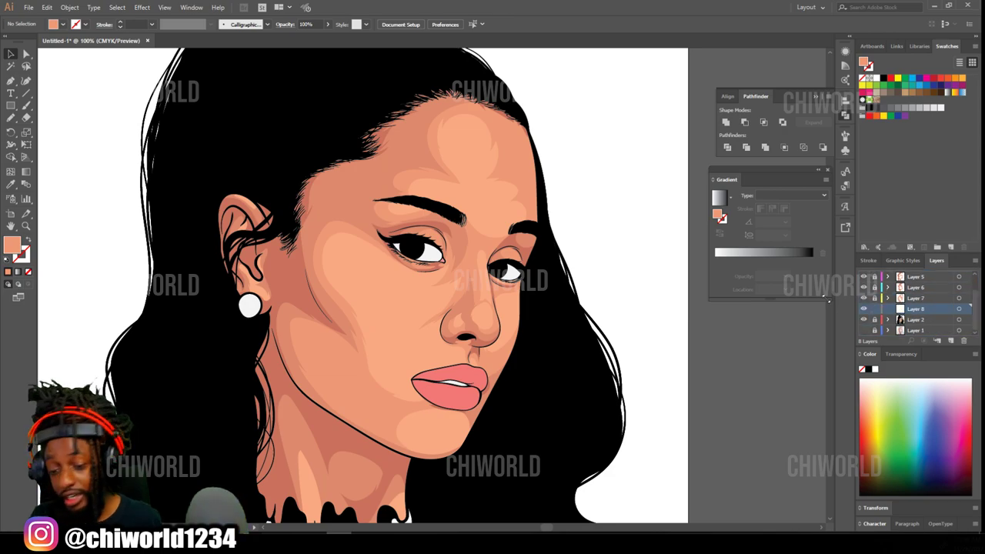
- Sample the light skin tone from the cheek and change the fill to the lighter peach FFB899
click(11, 185)
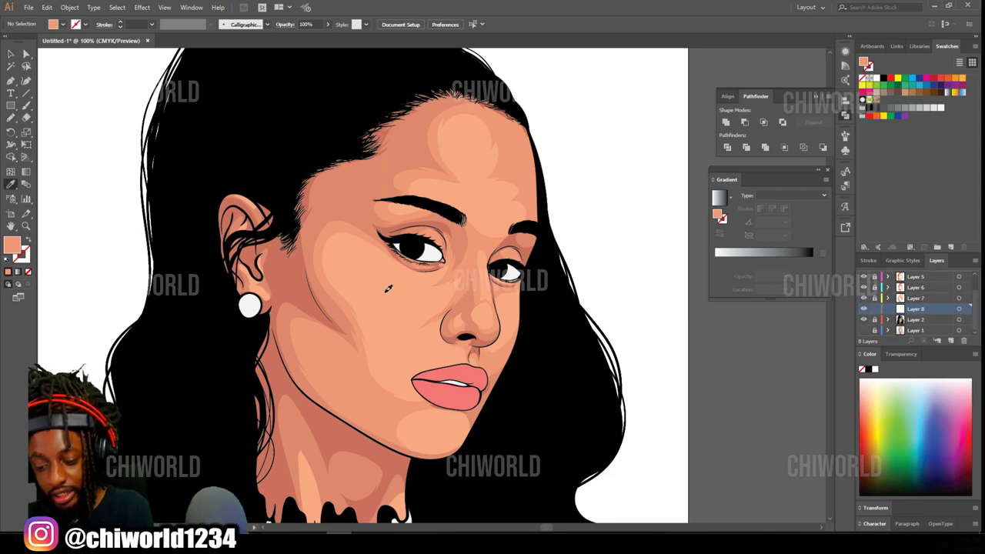
click(386, 291)
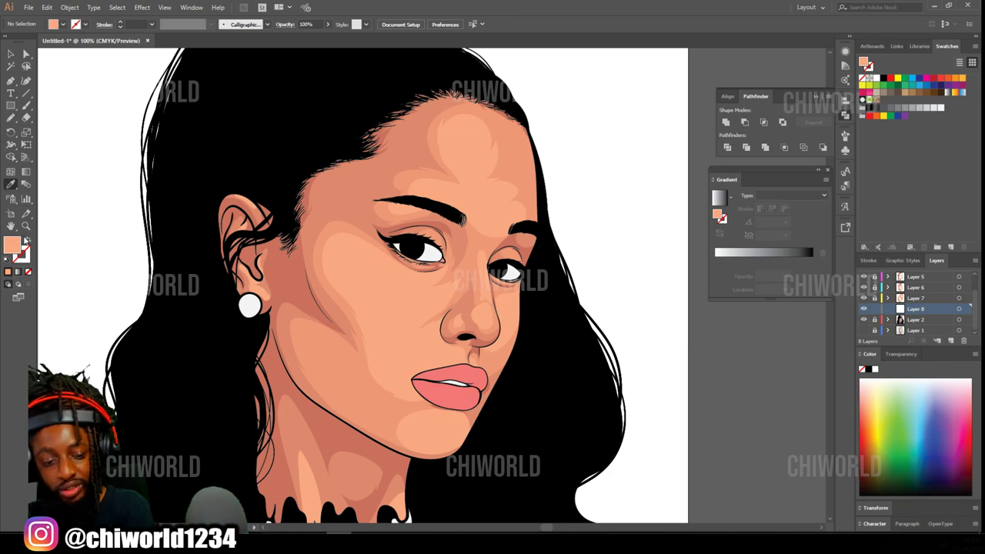
double_click(12, 246)
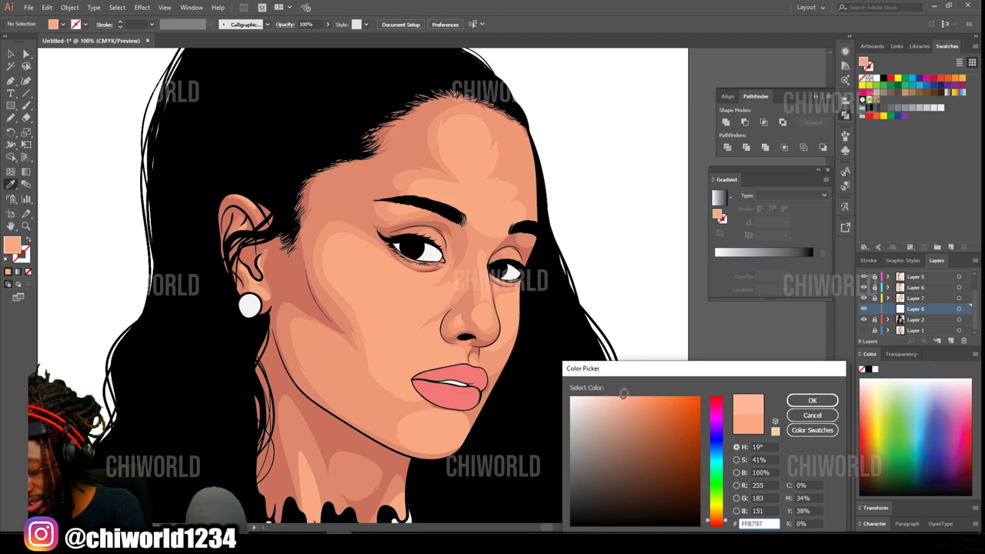
drag(623, 393, 627, 392)
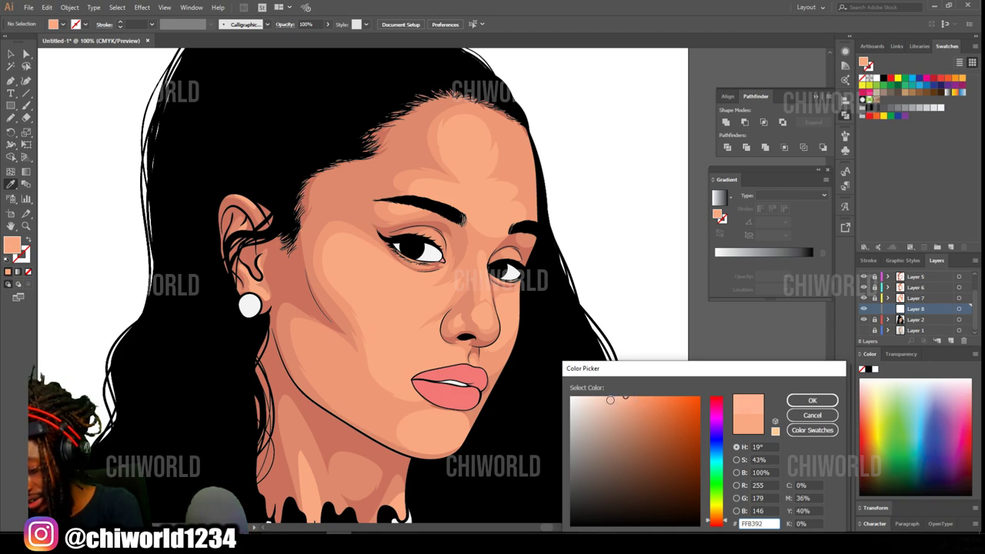
click(622, 396)
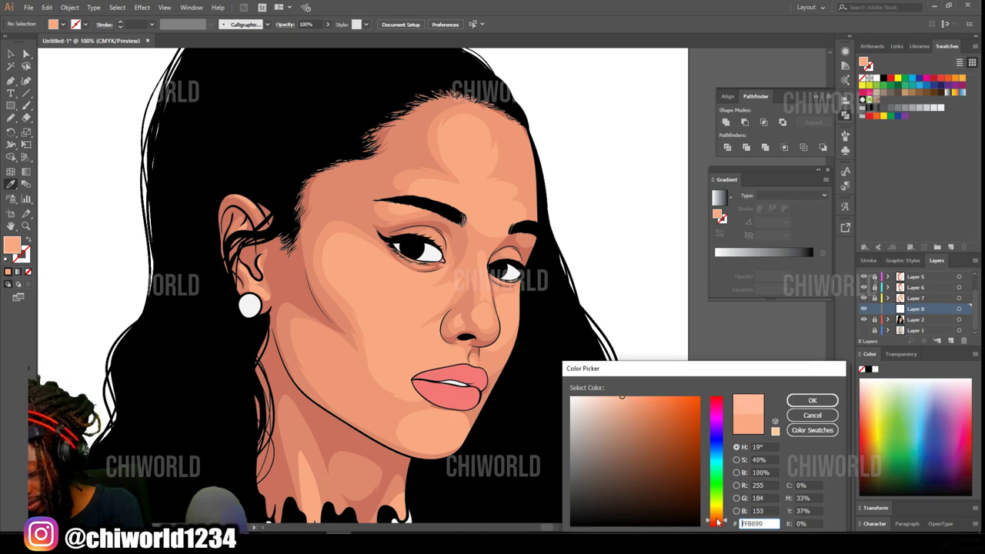
click(812, 400)
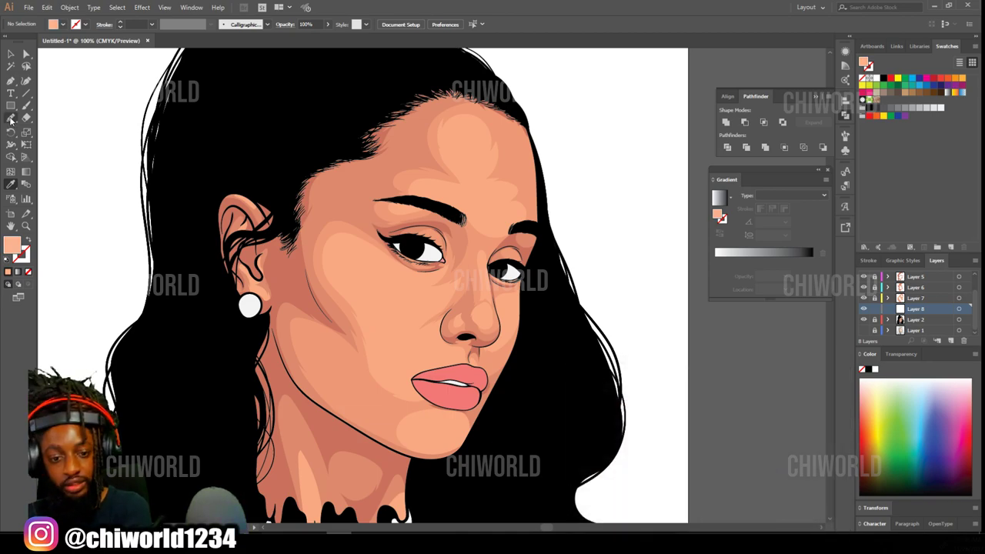
- Draw Pencil highlight shapes on the tip of the nose and along the nose bridge
click(11, 119)
key(ctrl+equal)
key(ctrl+equal)
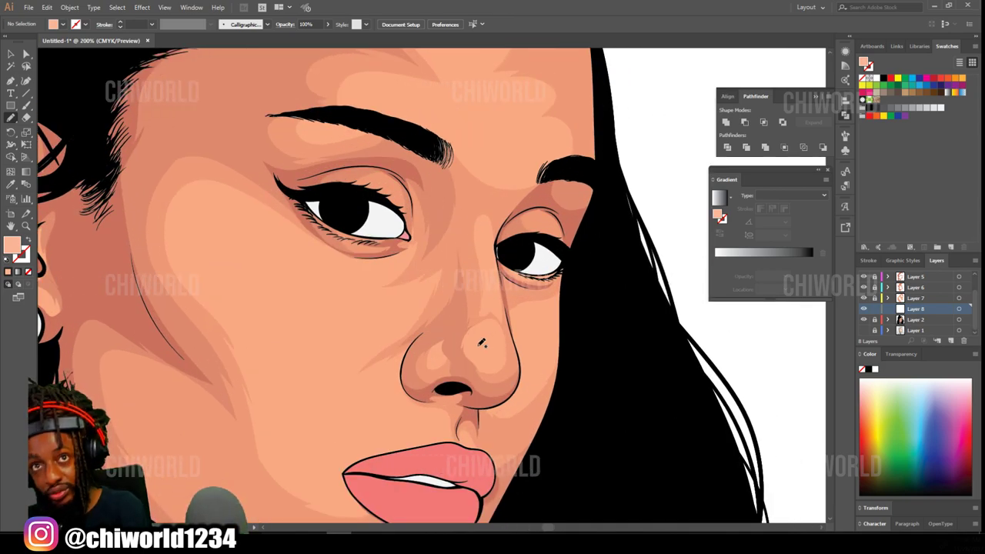
mouse_move(478, 349)
mouse_down()
mouse_move(489, 355)
mouse_move(499, 344)
mouse_move(485, 333)
mouse_move(477, 343)
mouse_up()
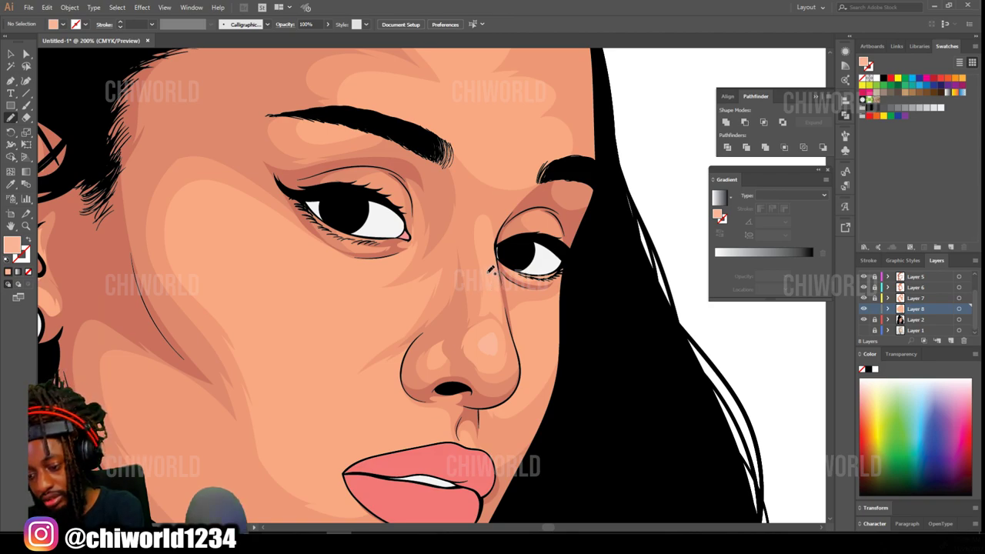
mouse_move(488, 274)
mouse_down()
mouse_move(491, 294)
mouse_move(489, 252)
mouse_move(486, 274)
mouse_up()
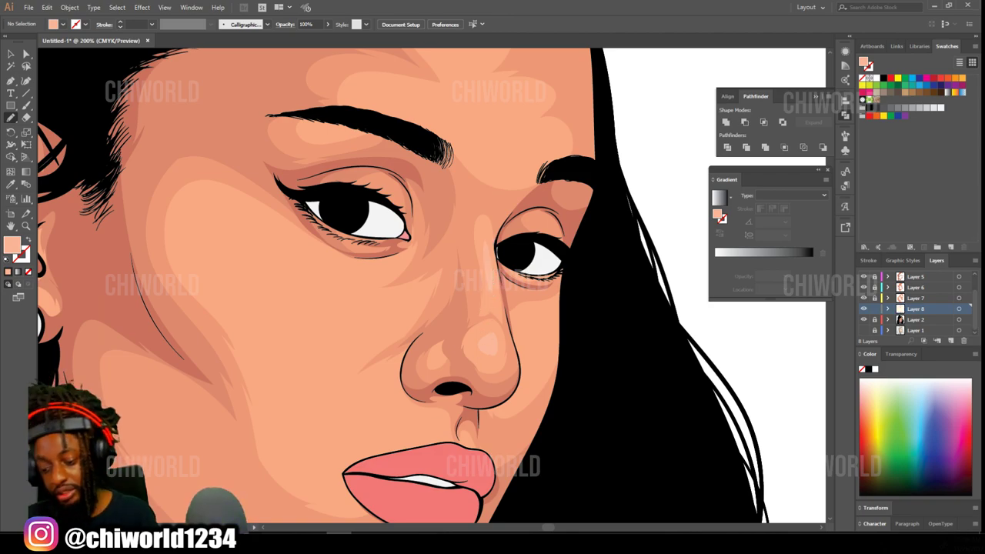
- Draw Pencil highlight shapes above the inner eyebrow and in the middle of the forehead
key(ctrl+minus)
key(ctrl+minus)
key(ctrl+minus)
scroll(546, 456, up, 3)
key(ctrl+equal)
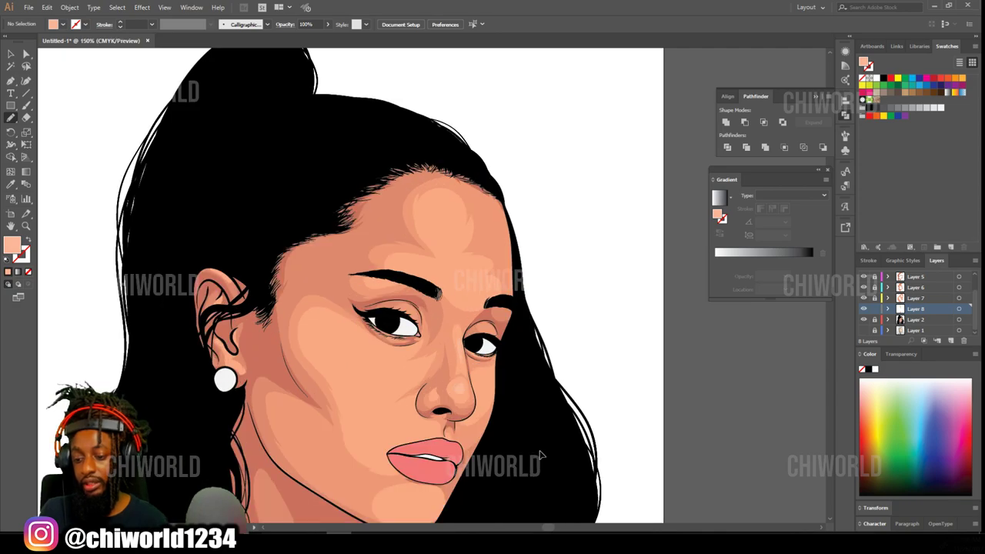
scroll(541, 455, up, 1)
scroll(542, 456, up, 1)
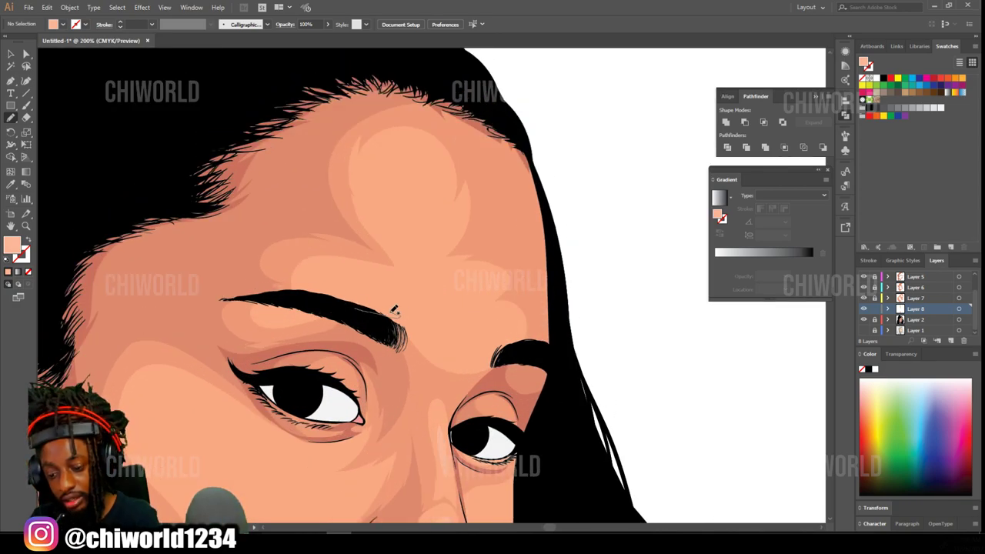
mouse_move(393, 310)
mouse_down()
mouse_move(429, 281)
mouse_move(336, 270)
mouse_move(308, 287)
mouse_move(329, 298)
mouse_move(384, 281)
mouse_up()
mouse_move(398, 243)
mouse_down()
mouse_move(400, 254)
mouse_move(423, 215)
mouse_move(396, 167)
mouse_up()
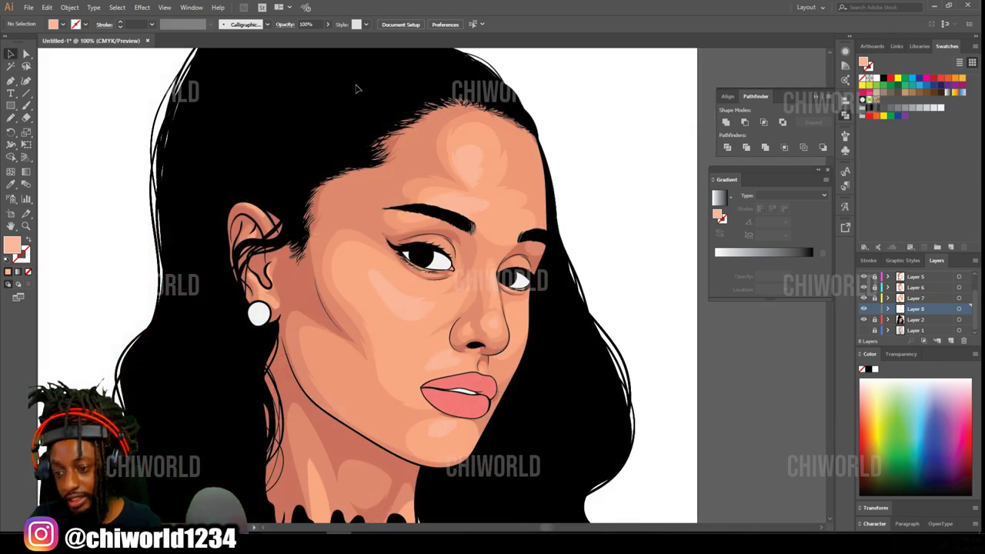
- Select all the highlight shapes on the face and open Adjust Color Balance for them with the preview enabled
drag(343, 103, 616, 474)
key(ctrl+plus)
key(ctrl+plus)
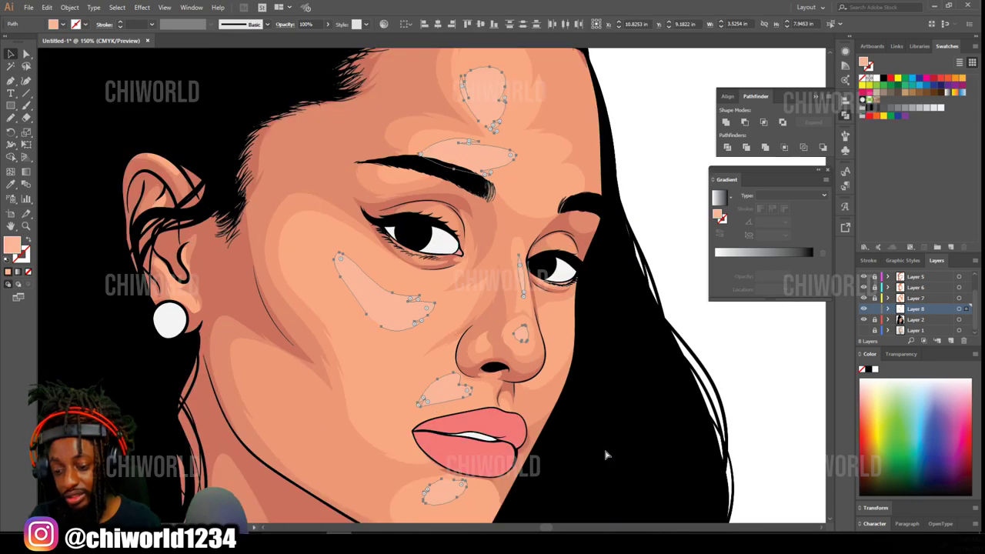
click(47, 7)
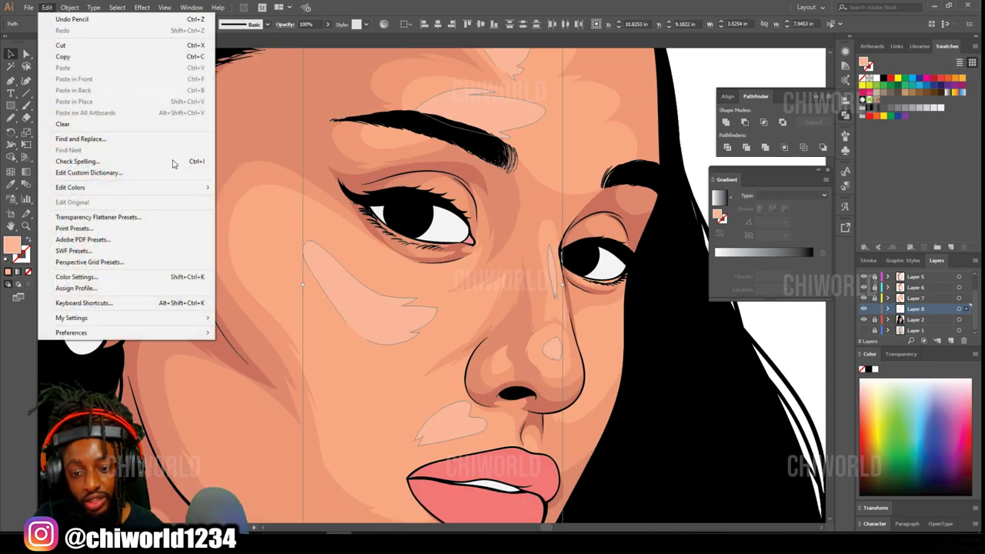
mouse_move(197, 189)
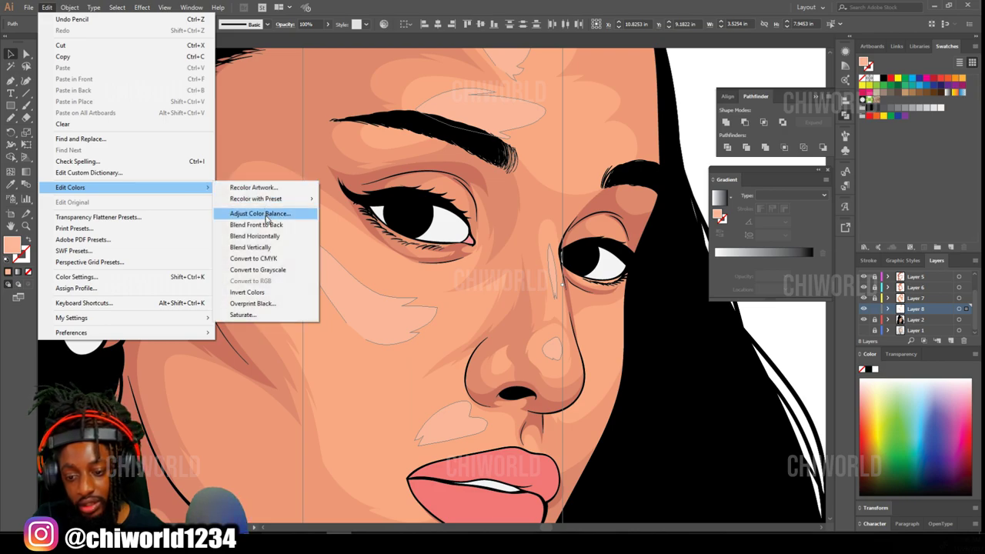
click(259, 213)
click(15, 174)
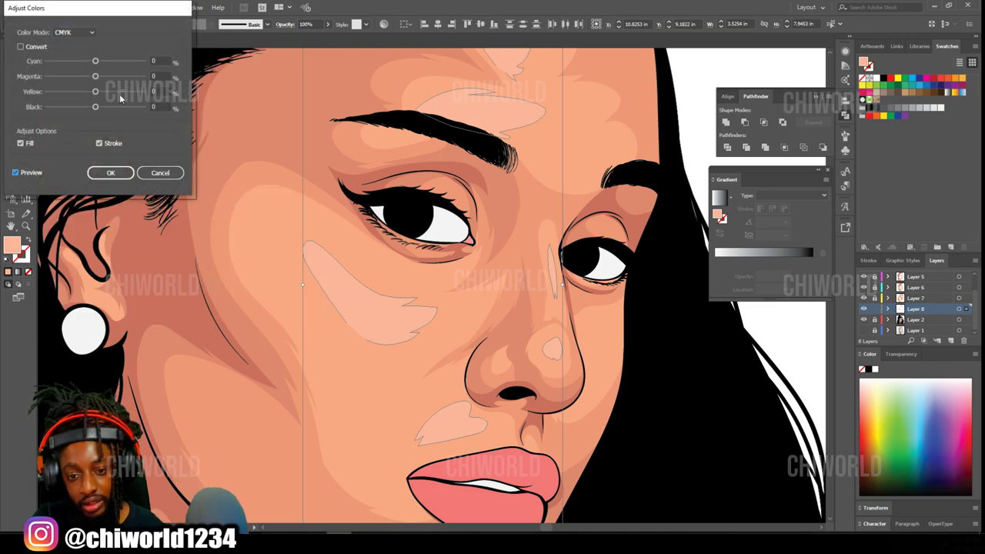
- Adjust the highlights' yellow by 5%, apply the change and deselect the artwork
click(99, 92)
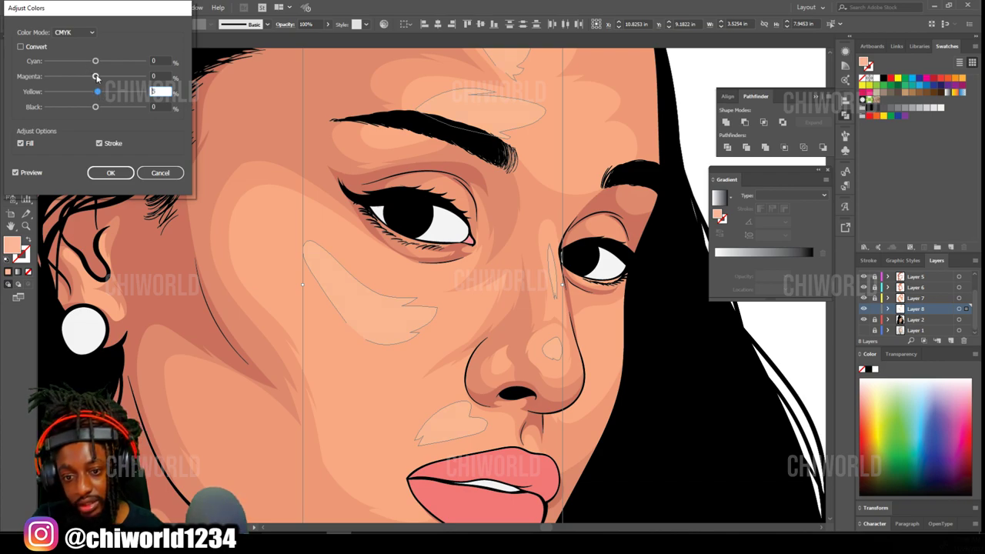
click(96, 77)
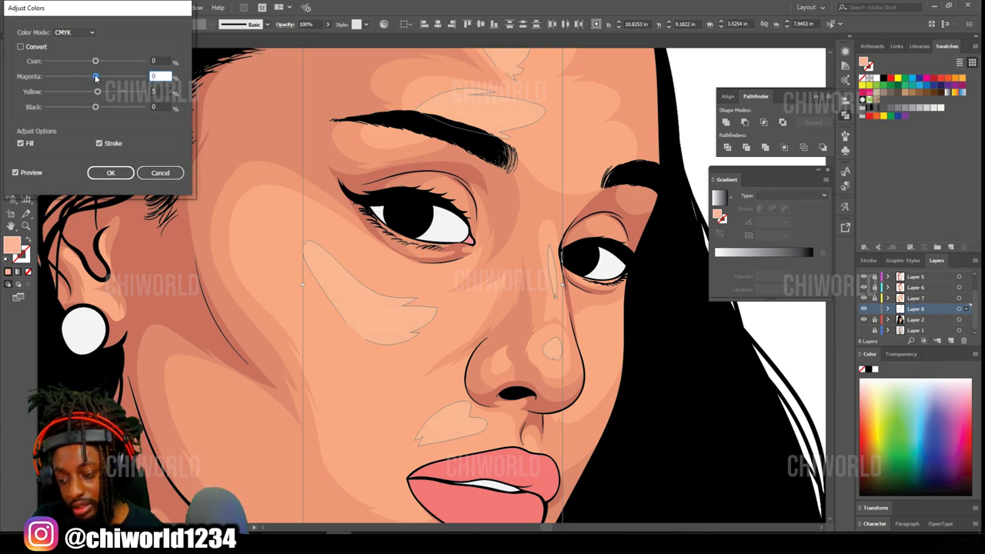
click(111, 172)
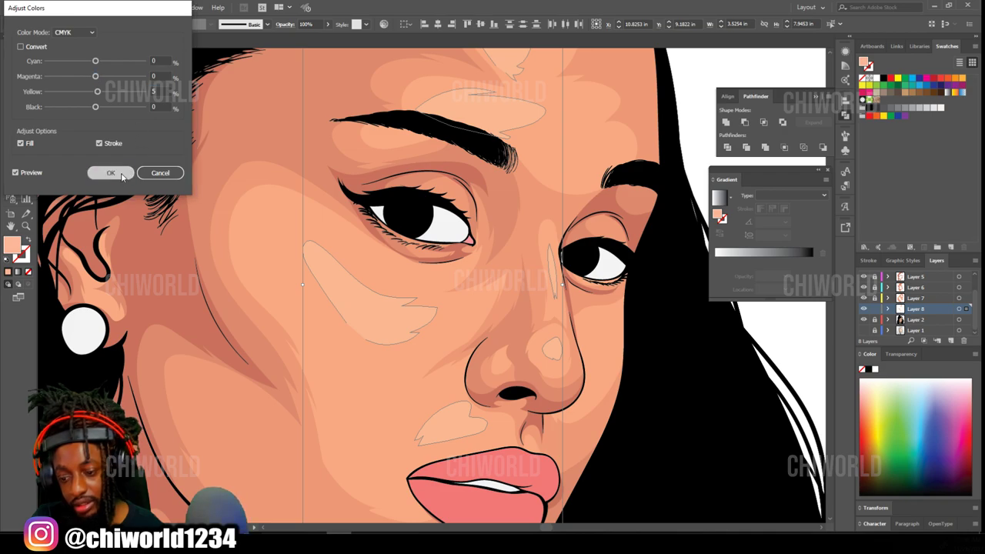
click(254, 260)
key(ctrl+minus)
key(ctrl+minus)
key(ctrl+minus)
key(ctrl+minus)
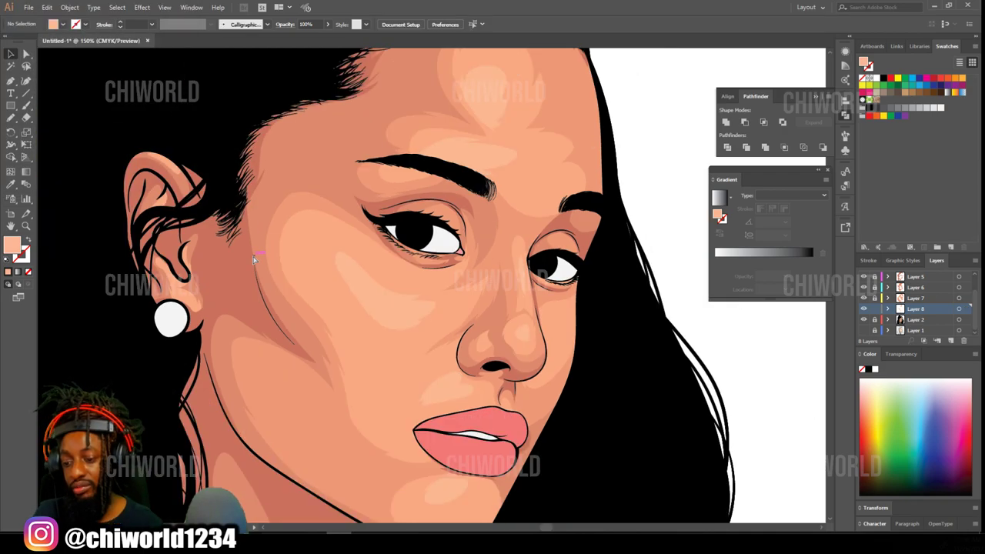
scroll(667, 342, up, 2)
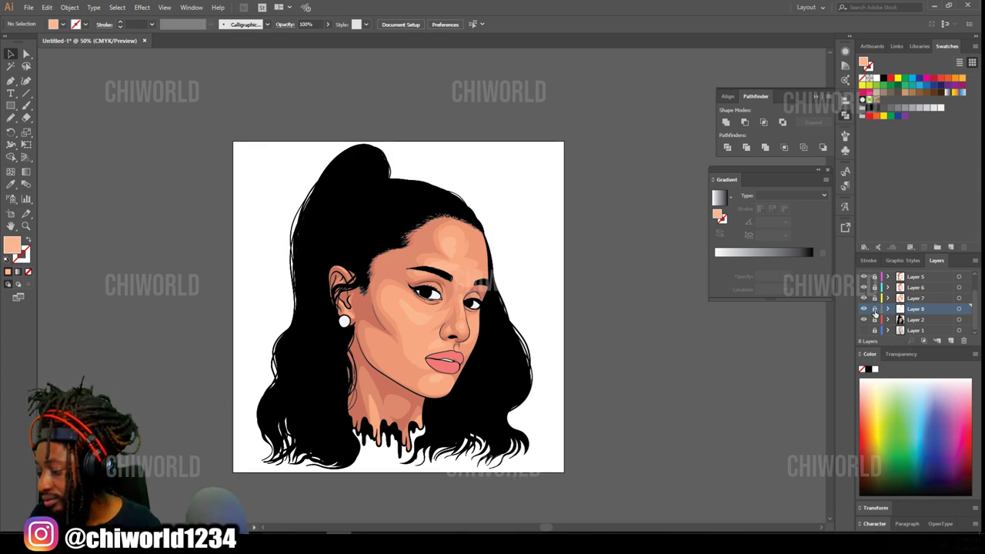
- Add a new layer above Layer 5 and draw a dark brown Pencil shadow between the far eye's crease and its eyebrow
click(952, 341)
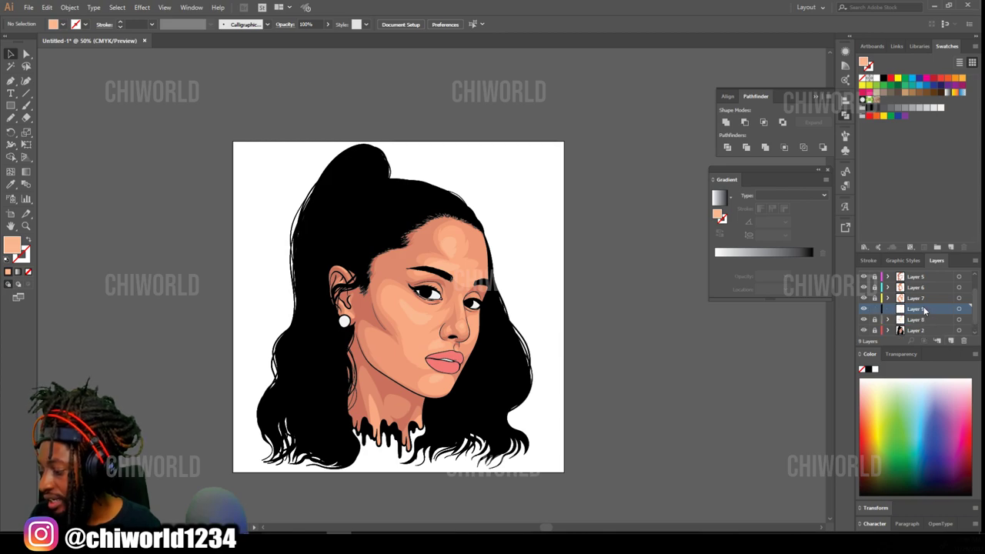
drag(926, 309, 920, 274)
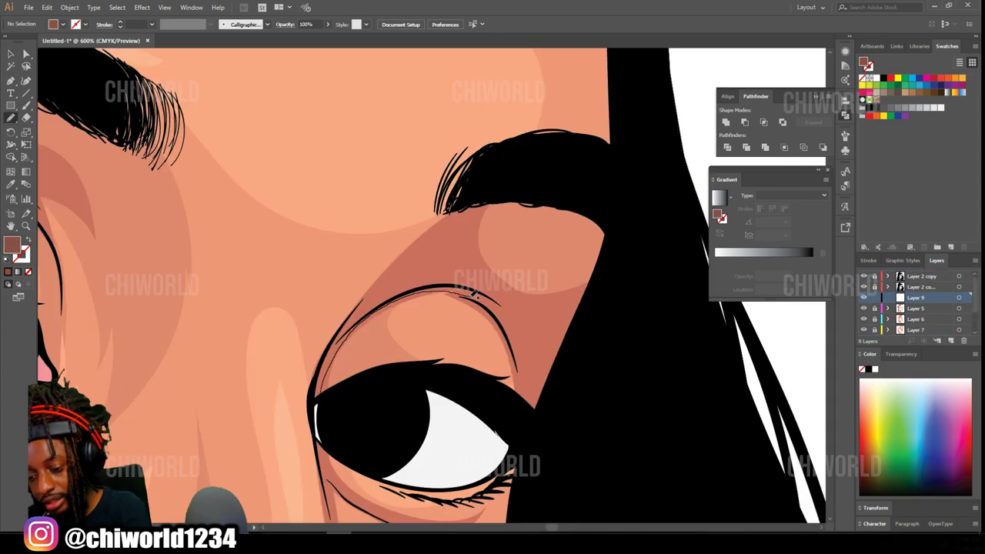
drag(579, 304, 473, 284)
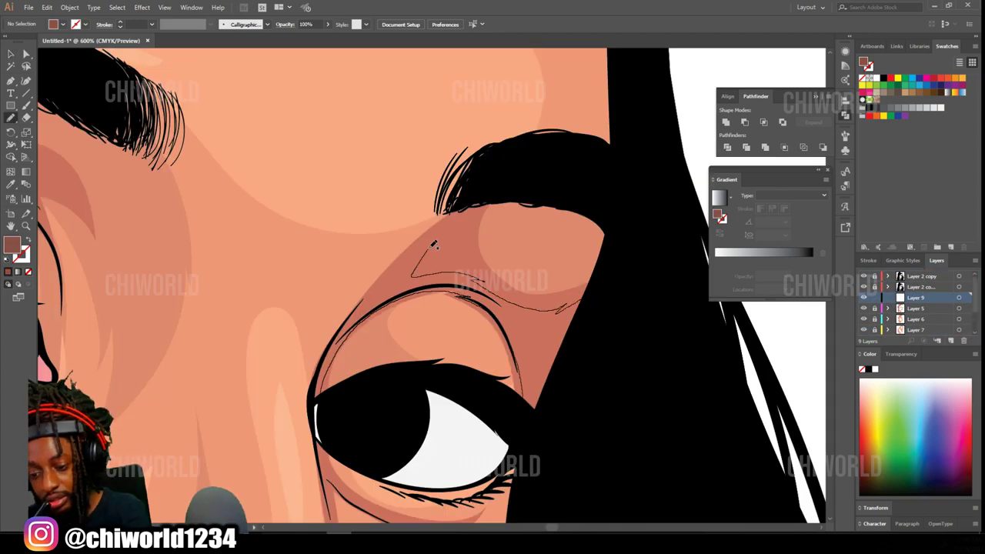
drag(433, 244, 338, 329)
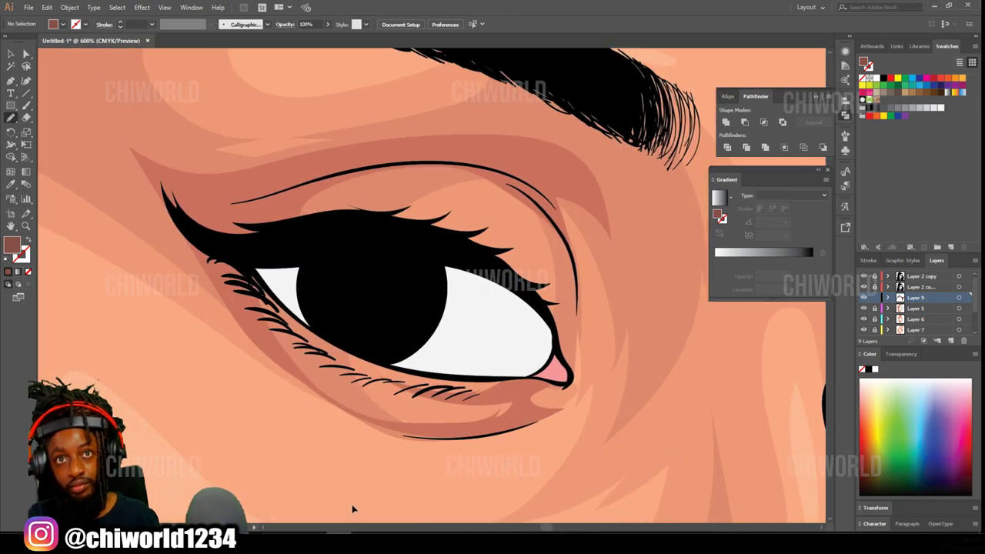
- Draw dark brown Pencil shadows along the near eye's upper lid crease and under its lower lashes
scroll(353, 508, up, 2)
mouse_move(326, 261)
mouse_down()
mouse_move(392, 222)
mouse_move(492, 215)
mouse_up()
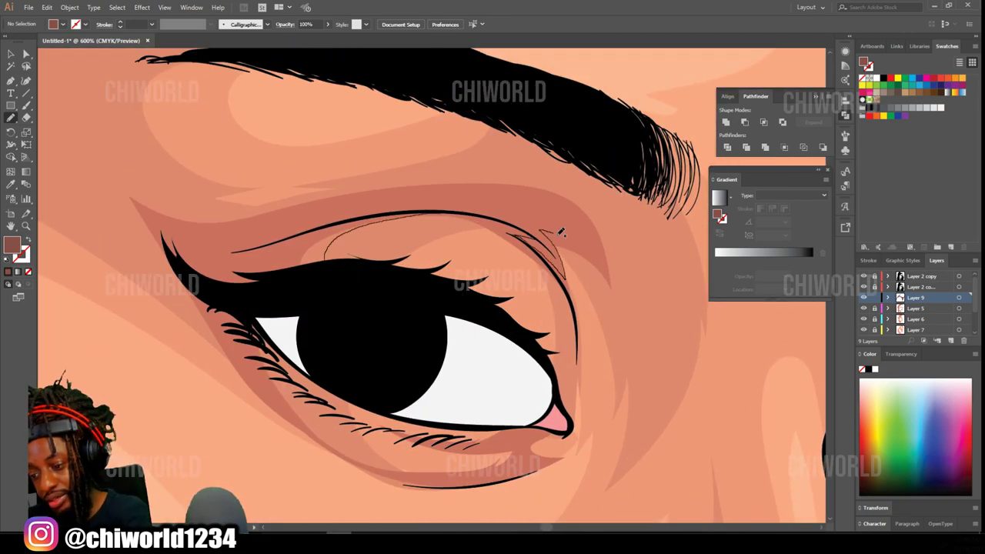
drag(561, 232, 331, 257)
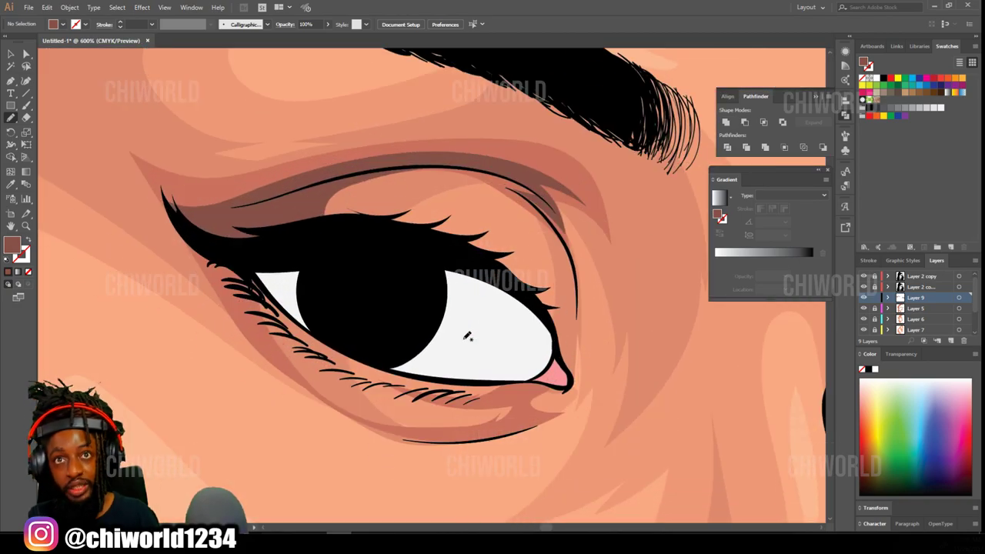
mouse_move(271, 341)
mouse_down()
mouse_move(286, 384)
mouse_move(203, 256)
mouse_move(254, 269)
mouse_up()
- Draw a small dark brown Pencil shadow between the nose bridge and the far eye
key(ctrl+minus)
key(ctrl+minus)
key(ctrl+minus)
key(ctrl+minus)
key(ctrl+minus)
key(ctrl+minus)
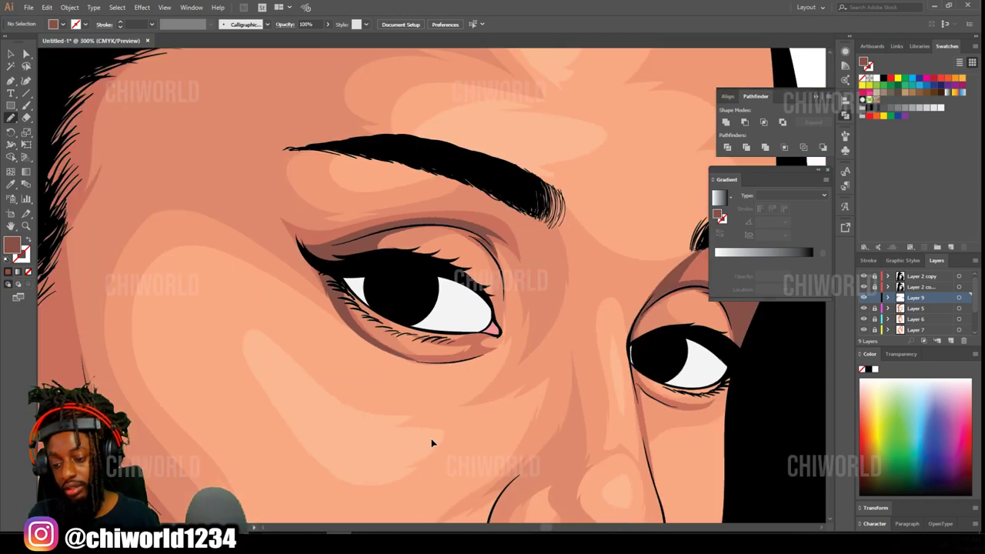
scroll(466, 312, up, 5)
mouse_move(651, 264)
mouse_down()
mouse_move(494, 335)
mouse_move(446, 267)
mouse_move(393, 277)
mouse_move(440, 277)
mouse_move(406, 337)
mouse_move(577, 338)
mouse_move(646, 239)
mouse_move(646, 266)
mouse_up()
- Draw dark brown Pencil shadows around the nostril and along the underside of the nose
key(ctrl+minus)
key(ctrl+minus)
key(ctrl+minus)
key(ctrl+minus)
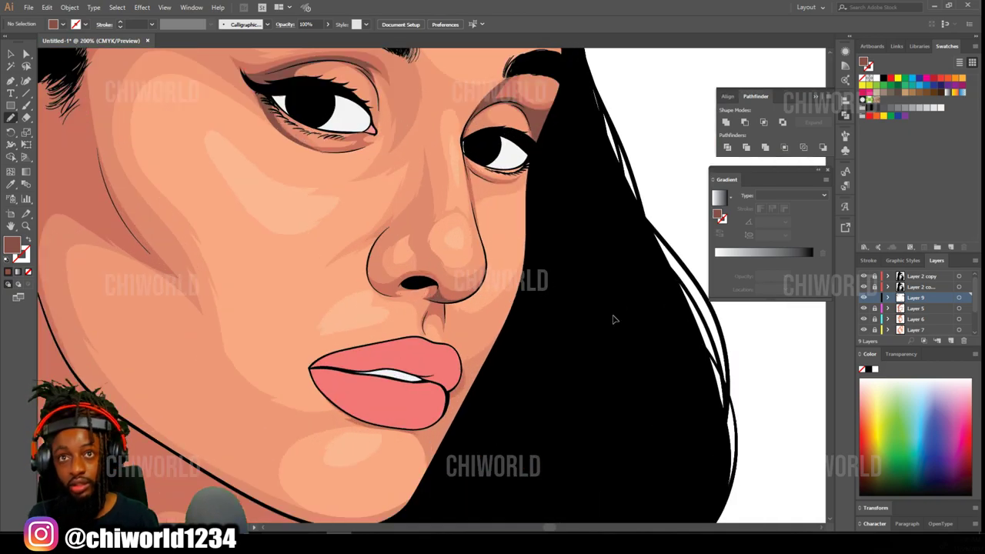
scroll(394, 279, up, 5)
drag(271, 288, 478, 282)
mouse_move(417, 343)
mouse_down()
mouse_move(253, 223)
mouse_move(258, 269)
mouse_up()
key(ctrl+minus)
key(ctrl+minus)
key(ctrl+minus)
key(ctrl+minus)
key(ctrl+minus)
key(ctrl+minus)
key(ctrl+minus)
key(ctrl+minus)
- Draw a thin dark brown Pencil shadow along the lower edge of the lips
drag(514, 436, 542, 395)
key(ctrl+equal)
key(ctrl+equal)
key(ctrl+equal)
key(ctrl+equal)
mouse_move(548, 329)
mouse_down()
mouse_move(416, 322)
mouse_move(430, 259)
mouse_up()
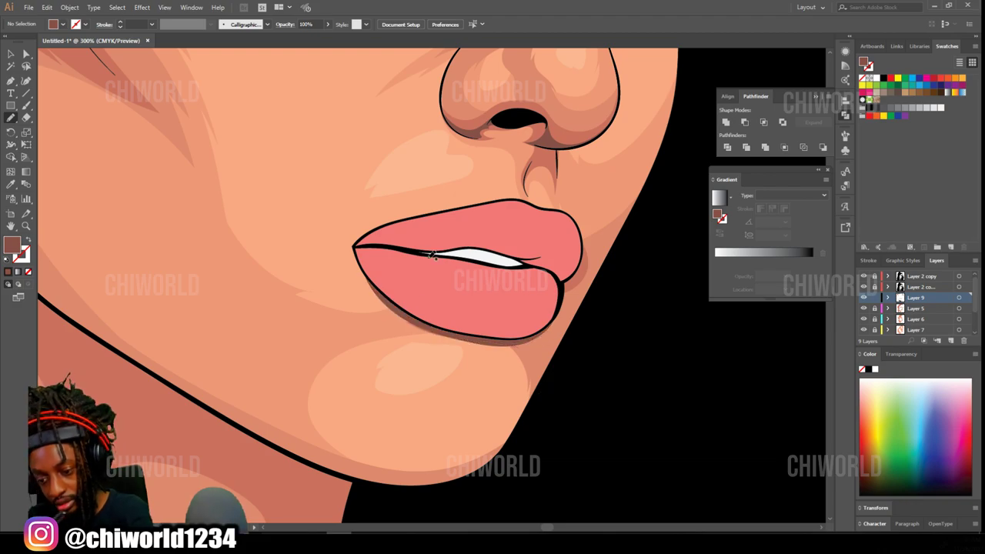
- Draw dark brown Pencil shadows on the neck beneath the jawline and beside the hair strands
key(ctrl+minus)
key(ctrl+minus)
key(ctrl+minus)
key(ctrl+minus)
scroll(418, 306, left, 1)
key(ctrl+equal)
key(ctrl+equal)
key(ctrl+equal)
mouse_move(612, 404)
mouse_down()
mouse_move(579, 413)
mouse_move(477, 393)
mouse_move(305, 273)
mouse_up()
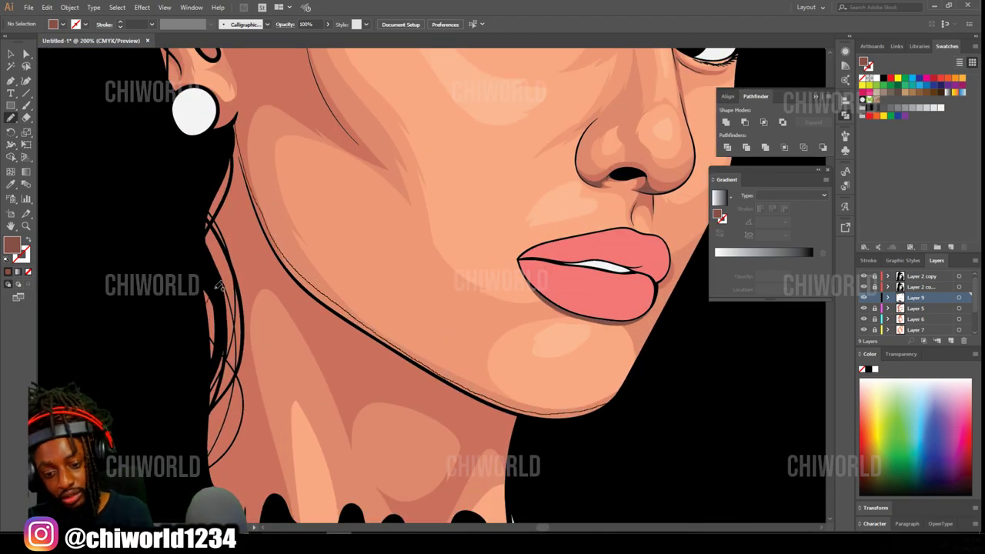
mouse_move(235, 269)
mouse_down()
mouse_move(308, 324)
mouse_move(330, 354)
mouse_move(457, 403)
mouse_up()
drag(654, 385, 654, 385)
key(ctrl+0)
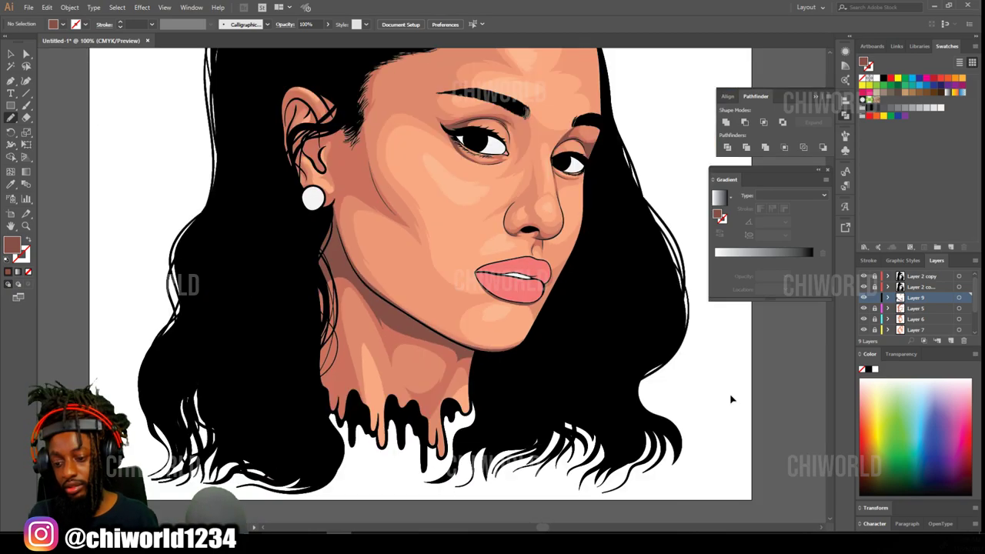
- Draw a dark brown Pencil shadow from the front of the ear across the cheek hollow and down to the jaw
scroll(644, 357, up, 3)
mouse_move(378, 412)
mouse_down()
mouse_move(355, 117)
mouse_move(373, 414)
mouse_up()
key(ctrl+minus)
key(ctrl+minus)
key(ctrl+minus)
scroll(470, 475, up, 5)
key(ctrl+equal)
key(ctrl+equal)
scroll(413, 424, down, 3)
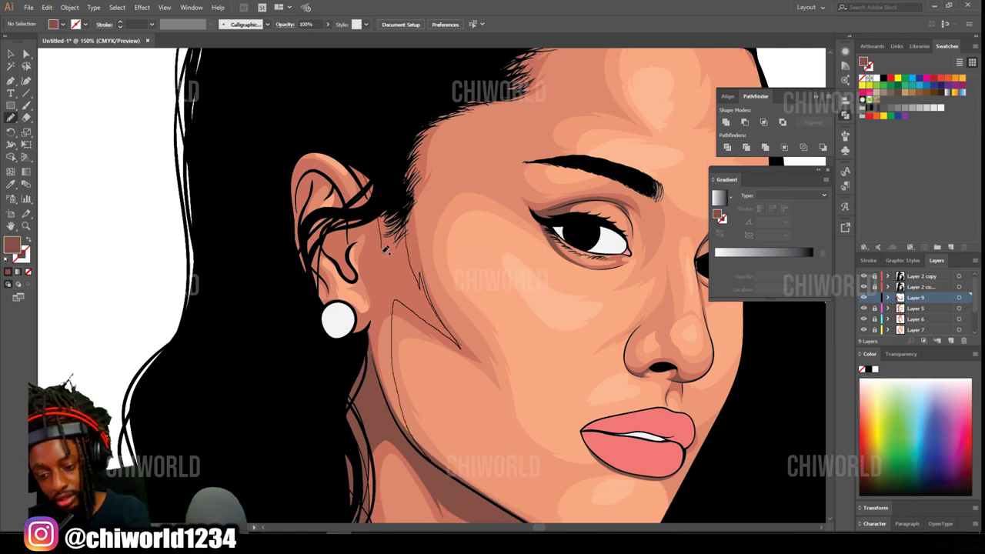
drag(385, 250, 374, 324)
- Extend the dark brown Pencil shading along the cheekbone line up to the sideburn hair
key(ctrl+0)
scroll(379, 319, up, 6)
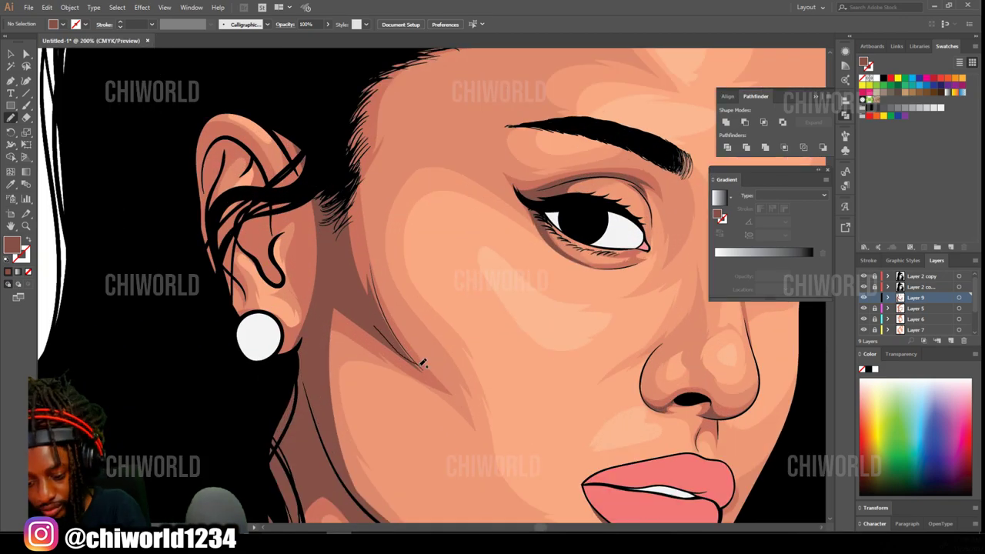
drag(422, 362, 350, 215)
key(ctrl+0)
- Draw dark brown Pencil shadows inside the ear and around the earlobe
scroll(385, 434, up, 7)
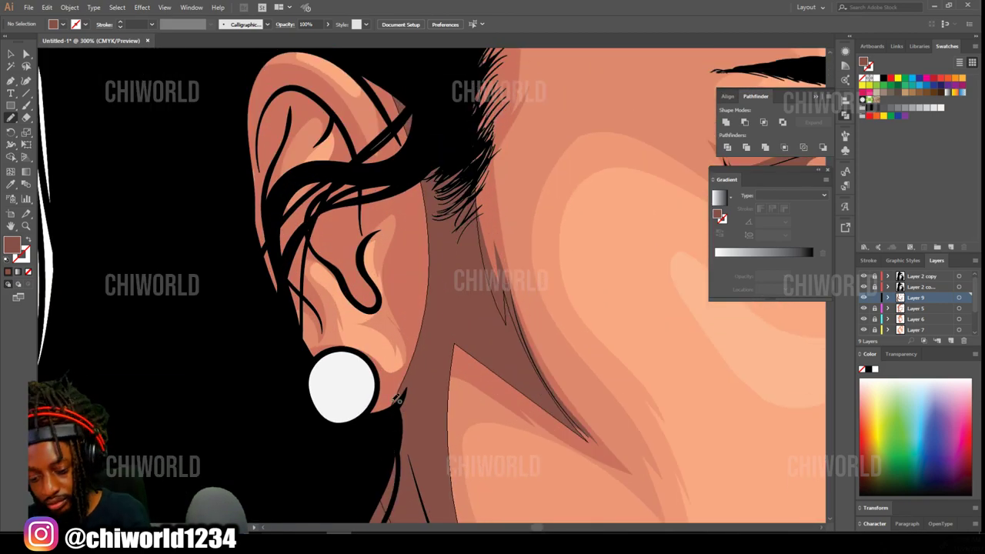
mouse_move(396, 400)
mouse_down()
mouse_move(363, 399)
mouse_move(395, 329)
mouse_up()
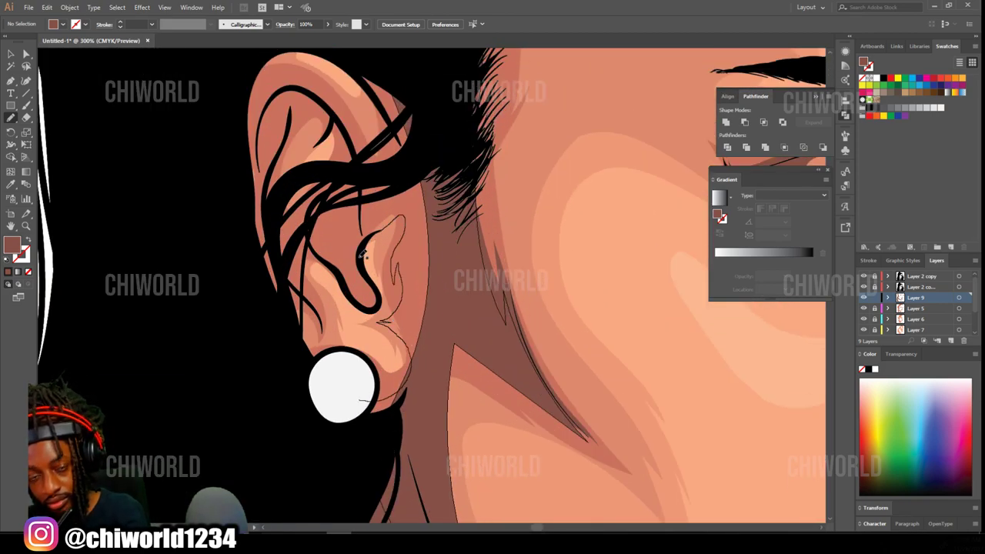
drag(345, 53, 362, 402)
key(ctrl+0)
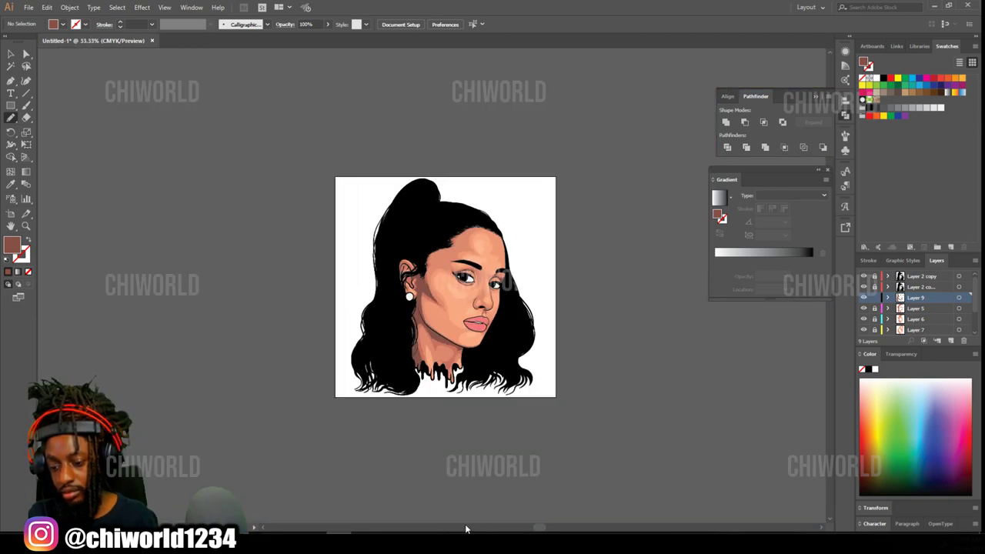
- Draw the deepest brown Pencil shadows on Layer 10 in the cheek hollow beside the ear and inside the ear
scroll(412, 286, up, 7)
scroll(413, 283, up, 6)
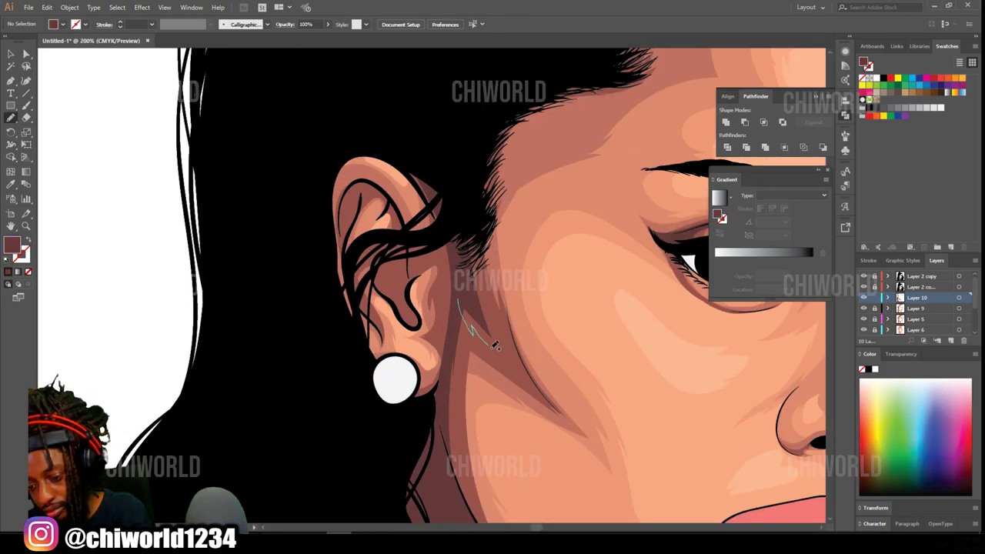
drag(491, 349, 501, 357)
mouse_move(425, 414)
mouse_down()
mouse_move(445, 302)
mouse_move(421, 271)
mouse_move(422, 325)
mouse_move(389, 296)
mouse_move(408, 231)
mouse_move(436, 197)
mouse_up()
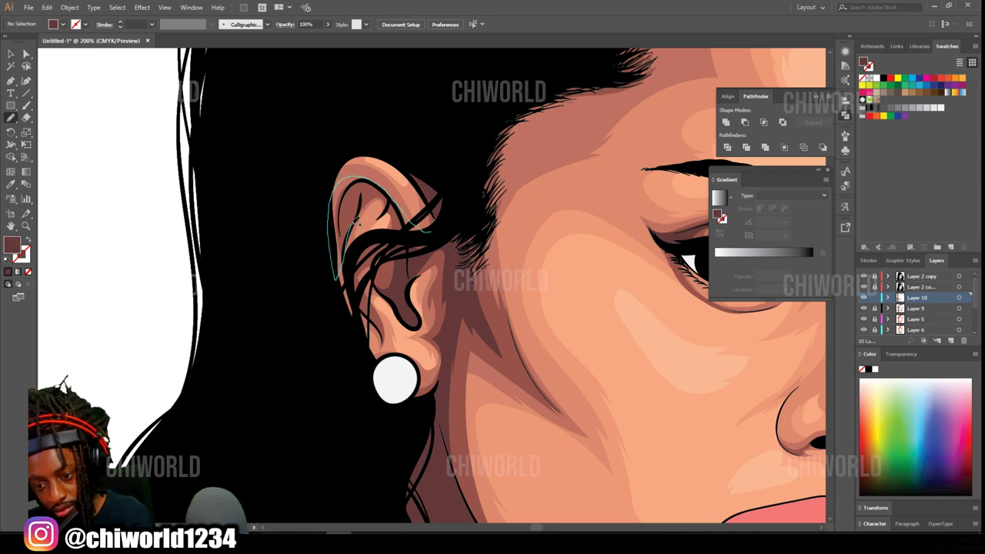
key(ctrl+0)
key(ctrl+equal)
key(ctrl+equal)
key(ctrl+equal)
key(ctrl+equal)
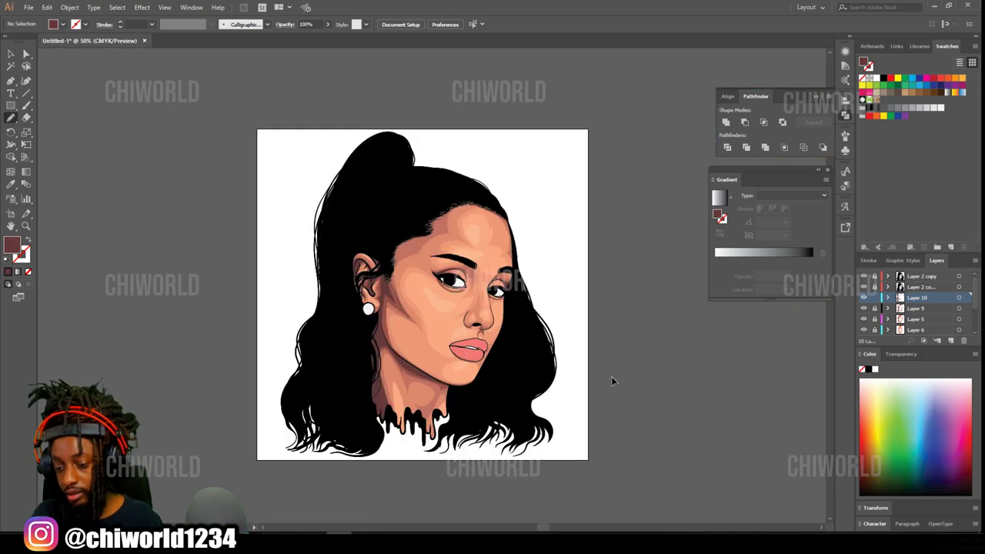
key(ctrl+minus)
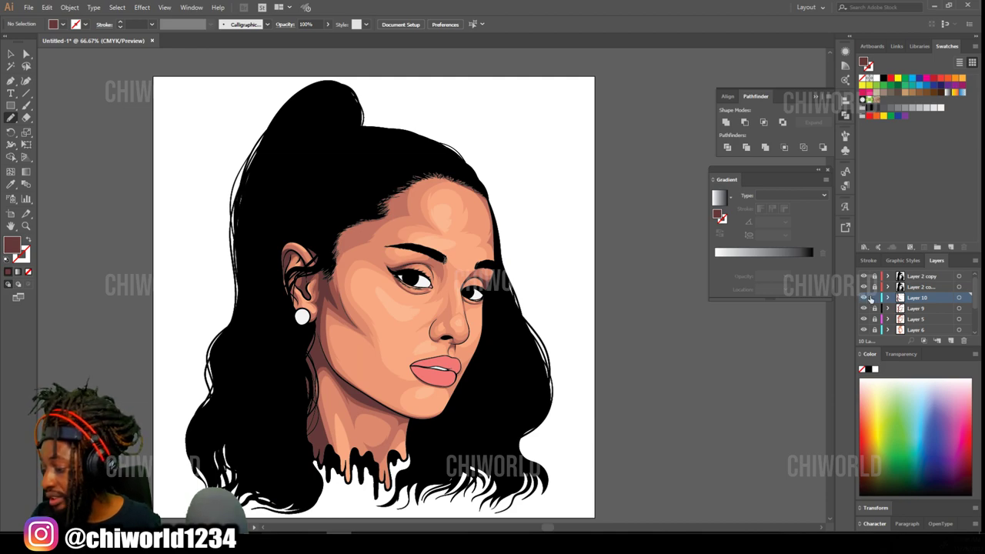
- Lock Layer 10, add a new layer above it and sample the forehead highlight colour as the fill
click(950, 341)
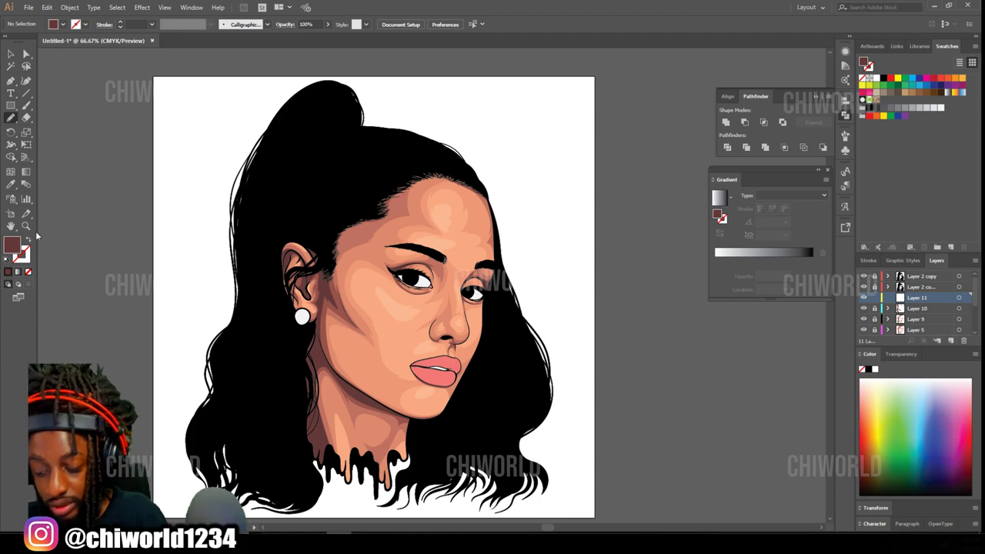
click(11, 186)
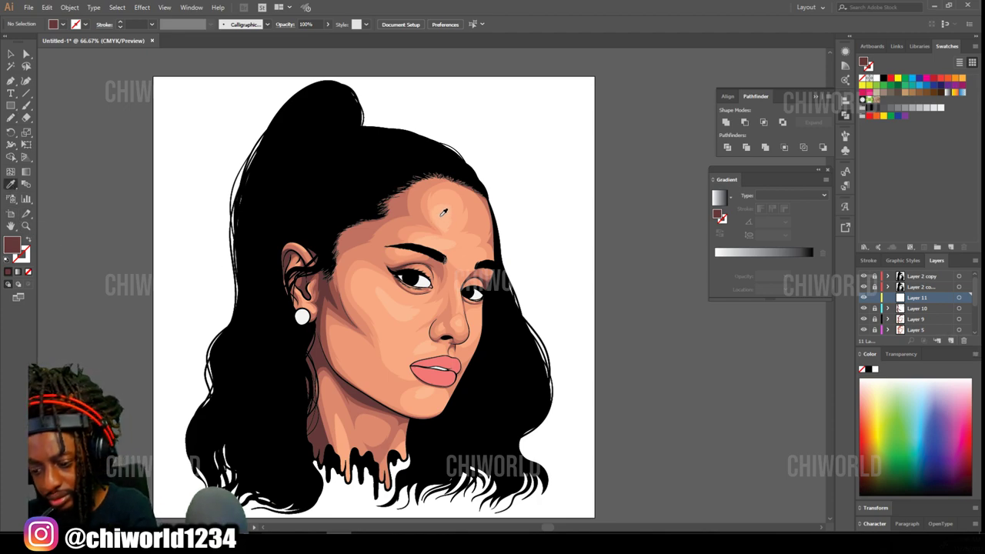
click(443, 214)
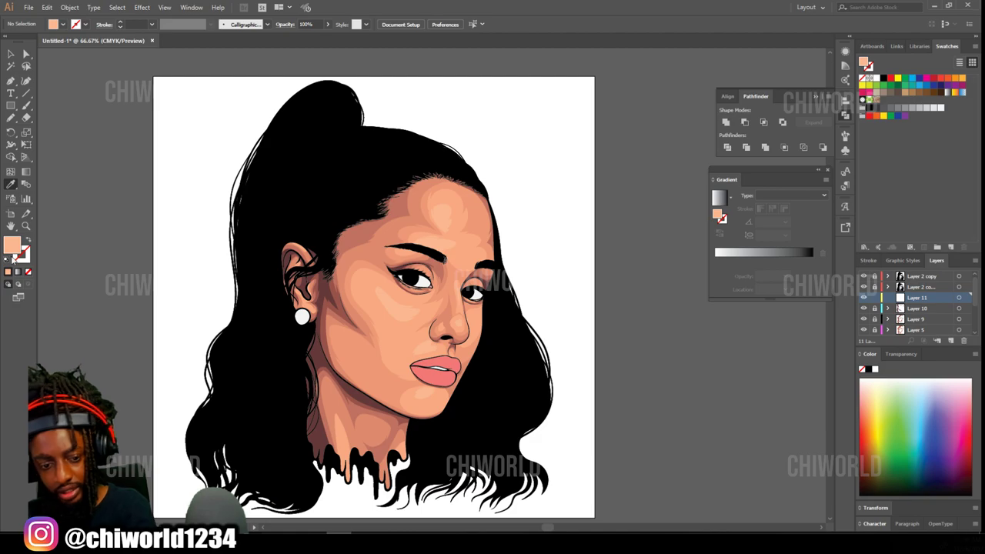
- Lighten the fill to a pale peach with hue 19°, saturation 18% and brightness 100%
double_click(12, 251)
click(576, 395)
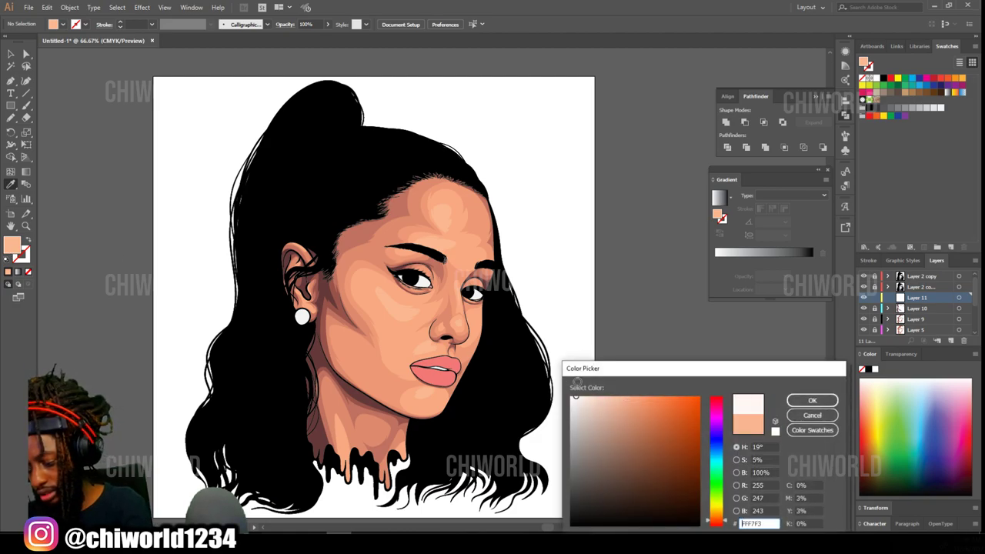
drag(577, 382, 594, 378)
click(812, 401)
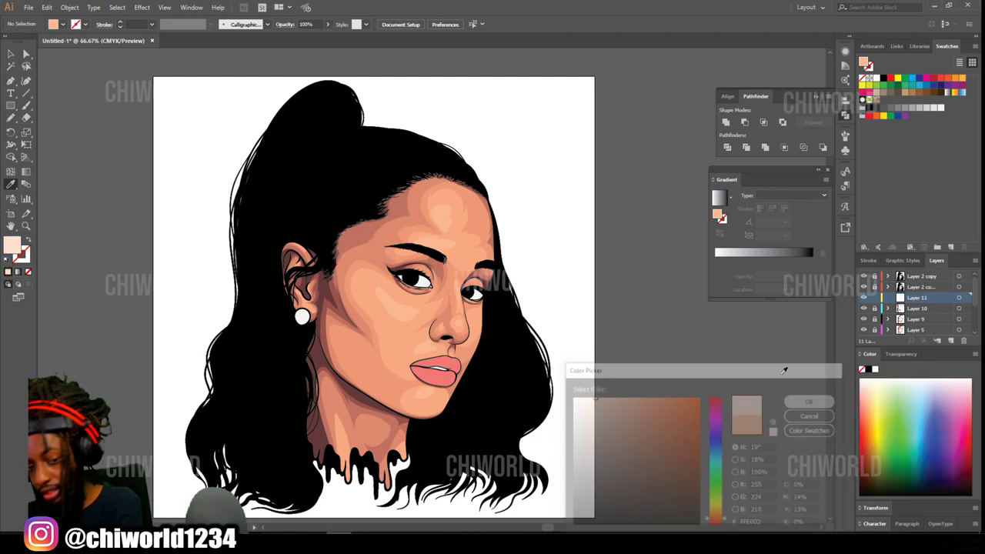
- Accept the Pencil options with new strokes filled and draw pale highlights on the forehead, above the eyebrow, cheek and nose
double_click(27, 117)
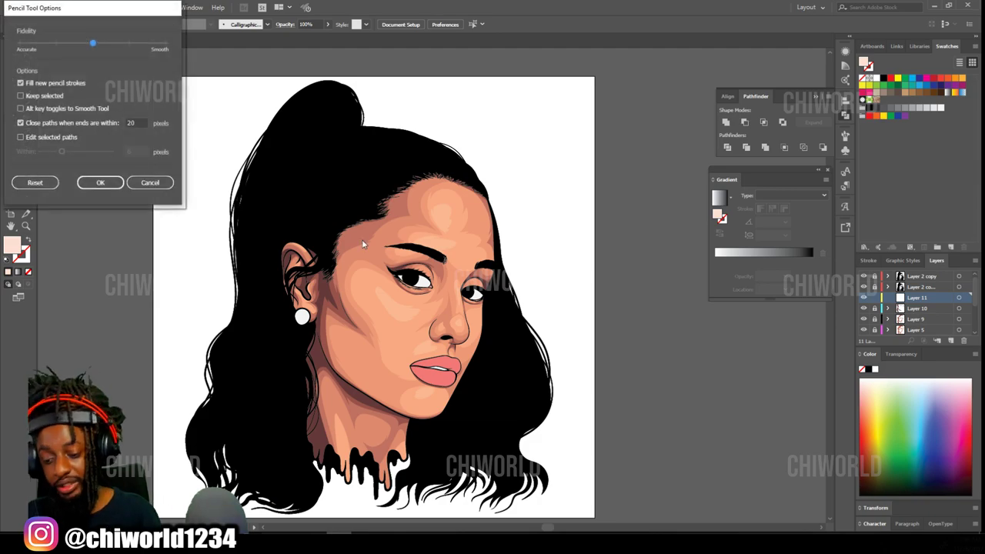
click(100, 183)
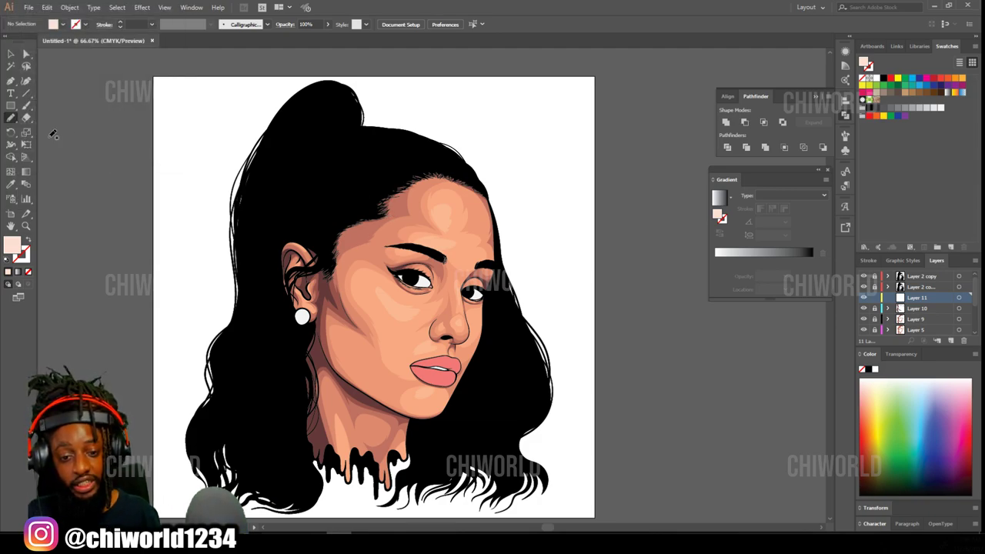
scroll(459, 224, up, 3)
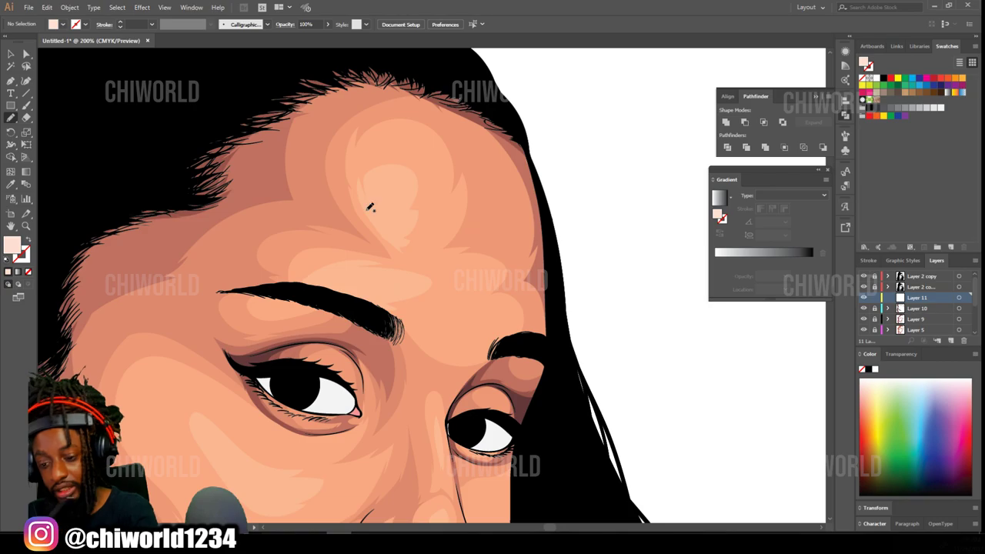
key(ctrl+1)
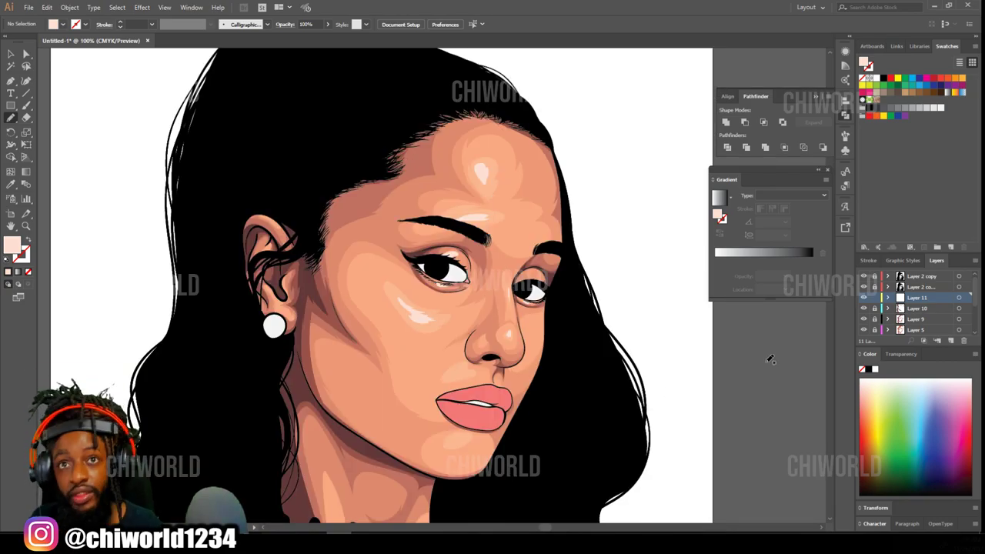
- Lock Layer 11, add a new layer and move it directly below the topmost Layer 2 copy
click(875, 297)
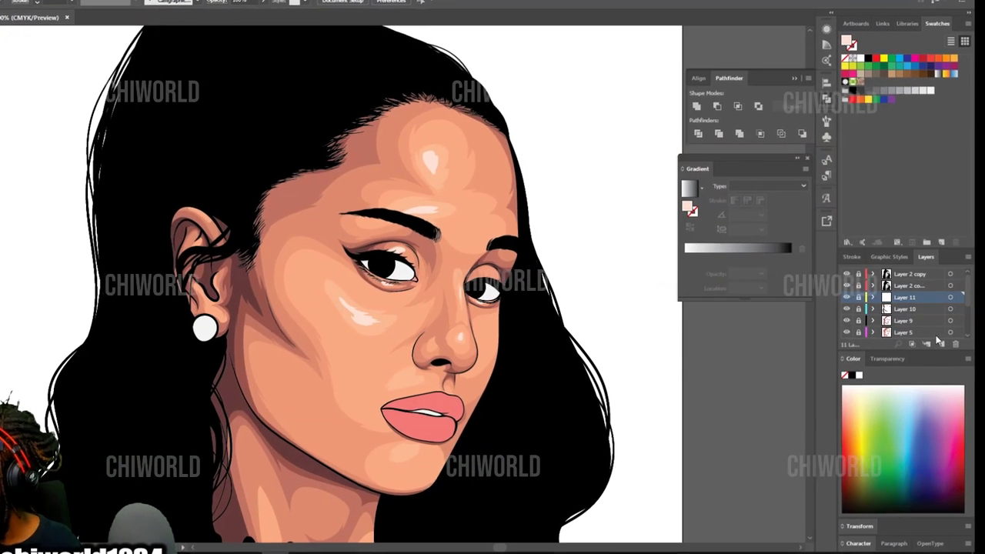
click(951, 342)
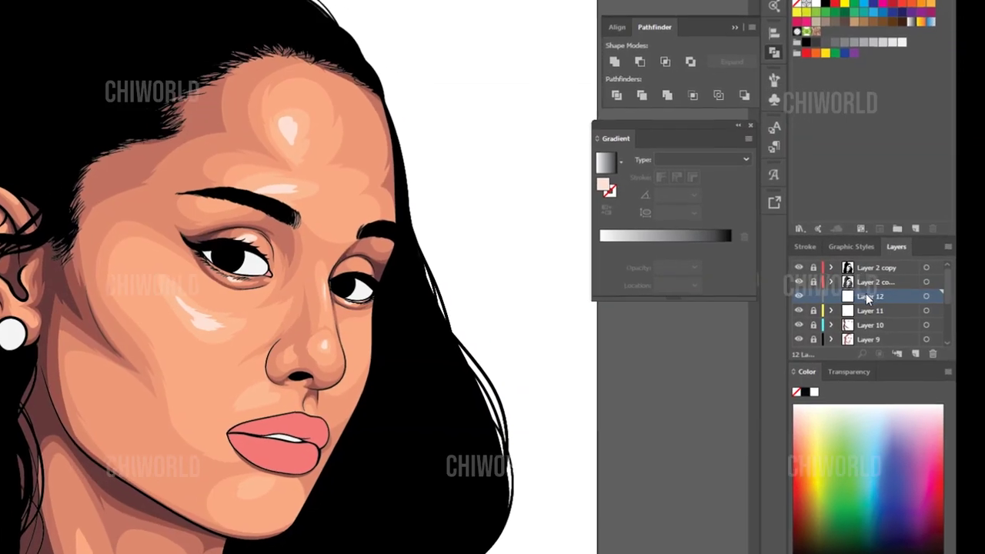
drag(885, 297, 876, 276)
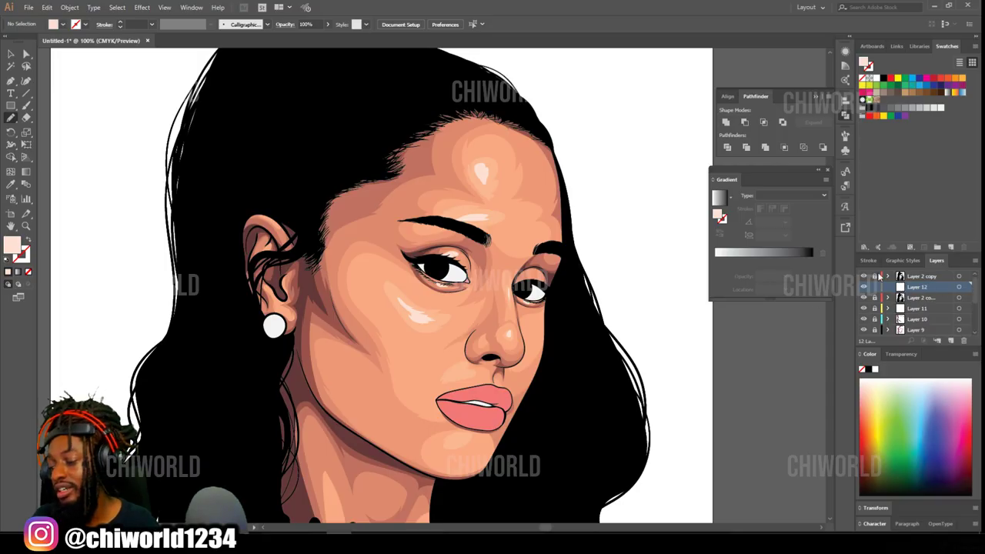
- Sample the off-white of the eye nearer the ear as the fill colour
key(ctrl+minus)
key(ctrl+minus)
key(ctrl+minus)
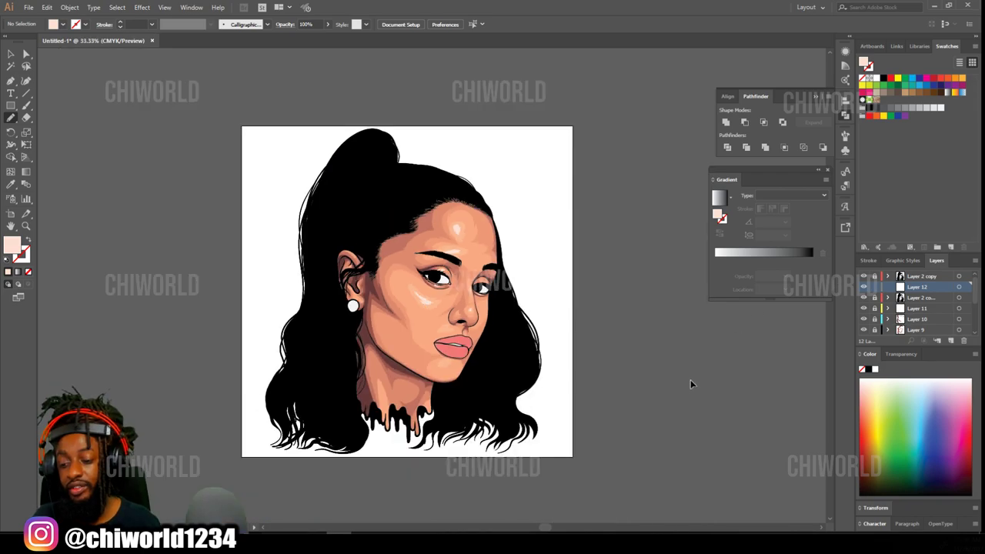
key(ctrl+plus)
key(ctrl+plus)
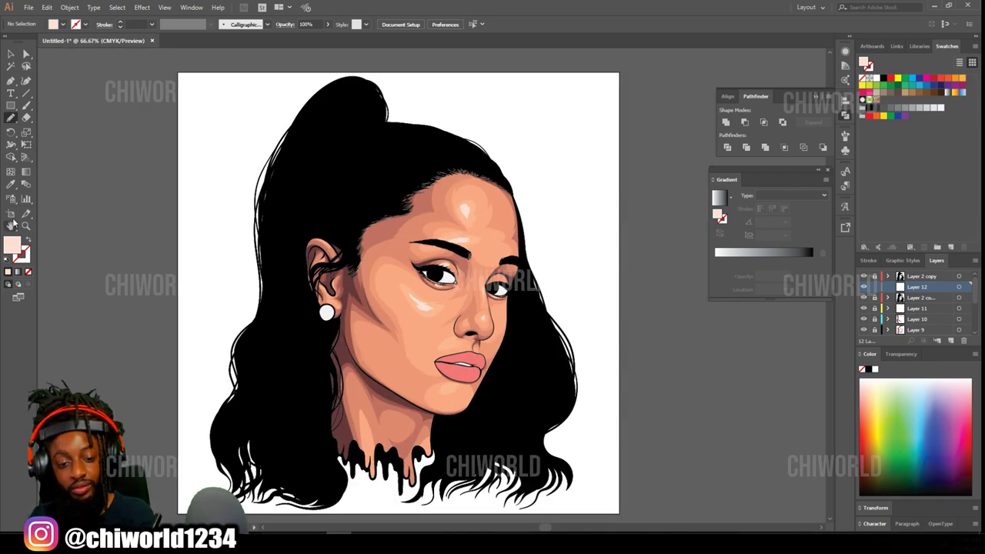
click(12, 185)
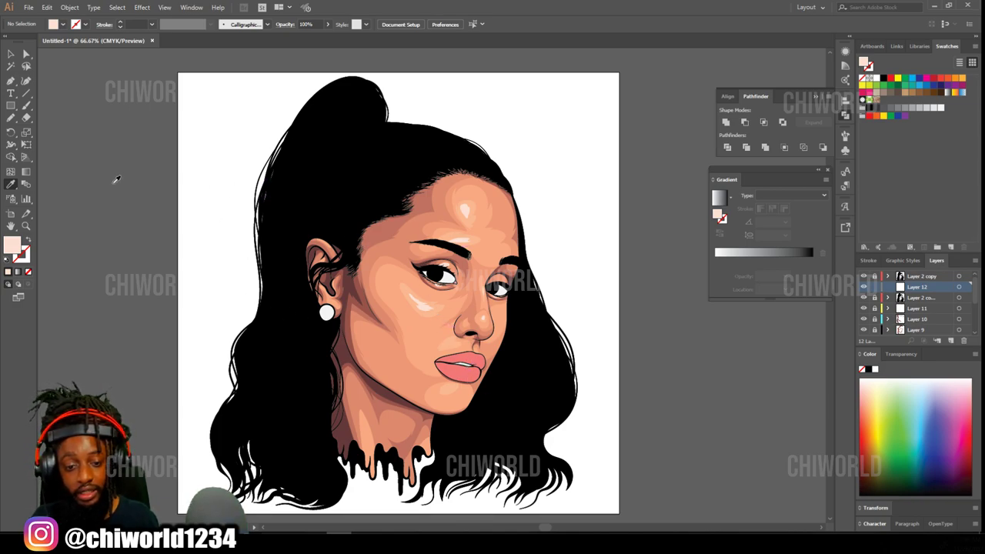
key(ctrl+plus)
key(ctrl+plus)
key(ctrl+plus)
key(ctrl+plus)
click(500, 258)
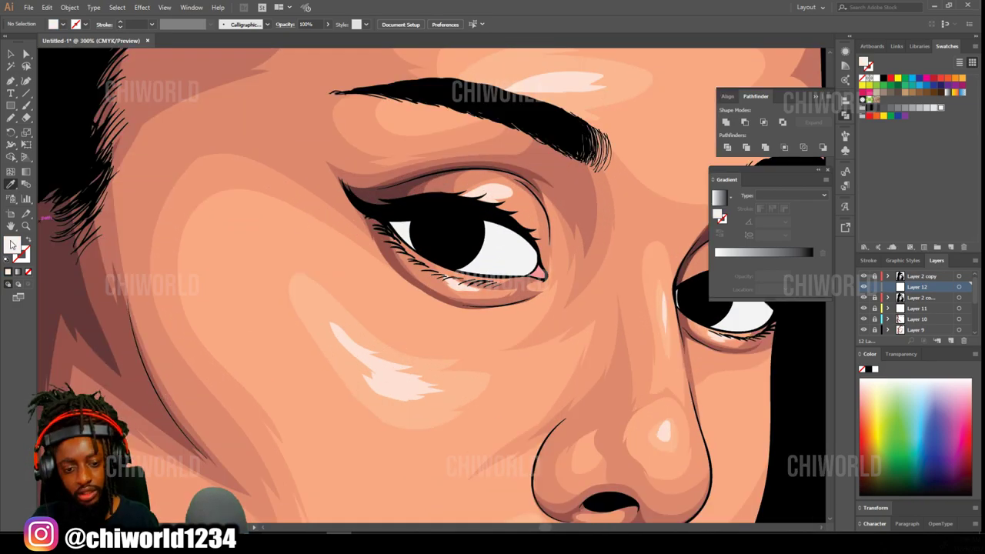
- Change the fill to a muted purple with hue 276°, saturation 16% and brightness 60%
double_click(13, 246)
click(582, 462)
click(716, 422)
click(596, 449)
click(589, 449)
click(717, 429)
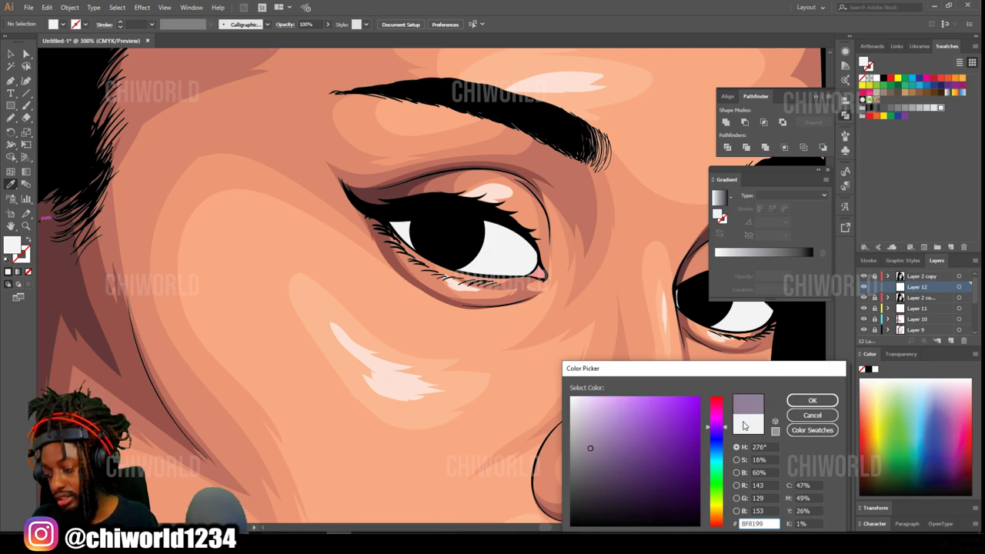
click(812, 400)
- Draw a purple Pencil shadow across the upper white of the eye nearer the ear on Layer 12
key(ctrl+plus)
scroll(593, 312, up, 3)
key(ctrl+plus)
key(ctrl+plus)
click(11, 117)
mouse_move(289, 345)
mouse_down()
mouse_move(672, 409)
mouse_move(286, 342)
mouse_up()
- Draw a matching purple Pencil shadow across the upper white of the eye beside the far hair
key(ctrl+minus)
key(ctrl+minus)
key(ctrl+minus)
key(ctrl+minus)
key(ctrl+minus)
key(ctrl+minus)
key(ctrl+minus)
key(ctrl+plus)
key(ctrl+plus)
key(ctrl+plus)
key(ctrl+plus)
key(ctrl+plus)
key(ctrl+plus)
key(ctrl+plus)
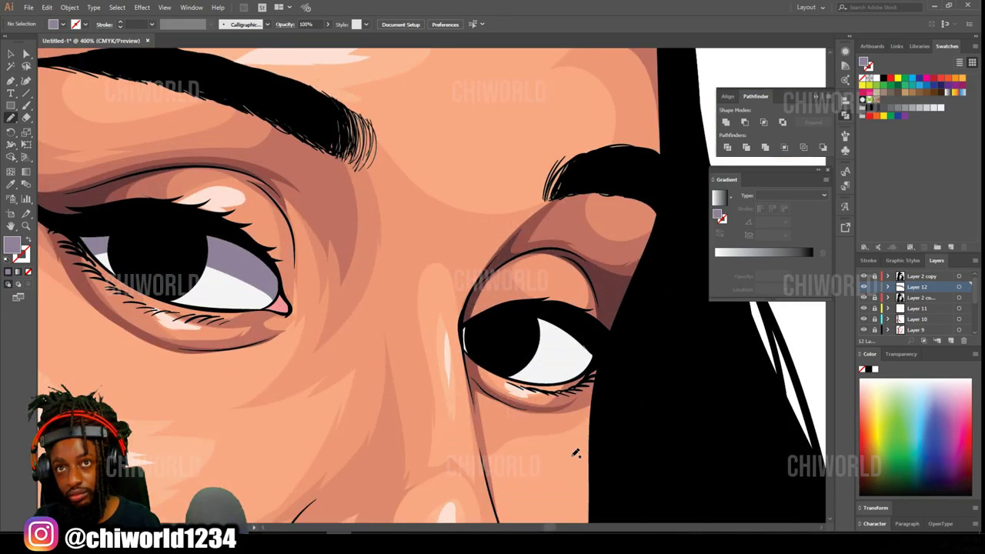
mouse_move(372, 311)
mouse_down()
mouse_move(355, 321)
mouse_move(600, 404)
mouse_move(358, 319)
mouse_up()
- Draw a muted purple Pencil shadow around the edges of the teeth between the lips
key(ctrl+0)
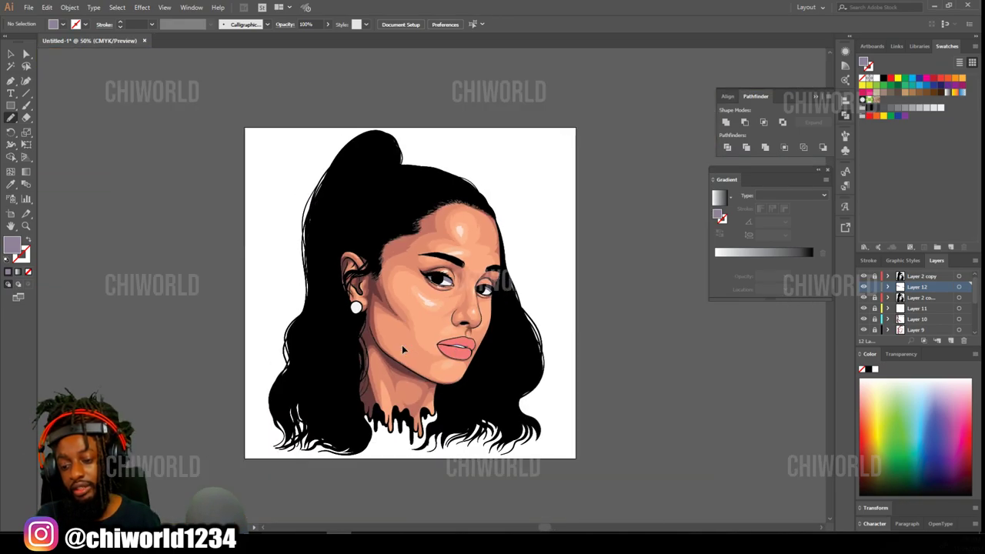
scroll(441, 354, up, 6)
mouse_move(520, 336)
mouse_down()
mouse_move(265, 287)
mouse_move(320, 270)
mouse_move(594, 326)
mouse_move(524, 302)
mouse_up()
- Unite the teeth shadow and darken its fill to hue 258°, saturation 27% and brightness 35%
key(v)
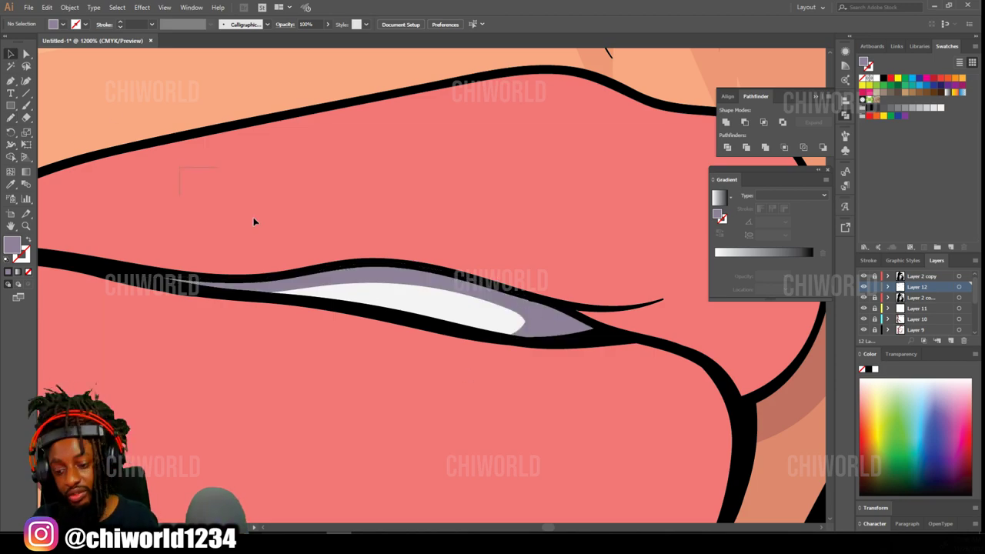
click(323, 276)
click(726, 123)
double_click(14, 247)
click(597, 484)
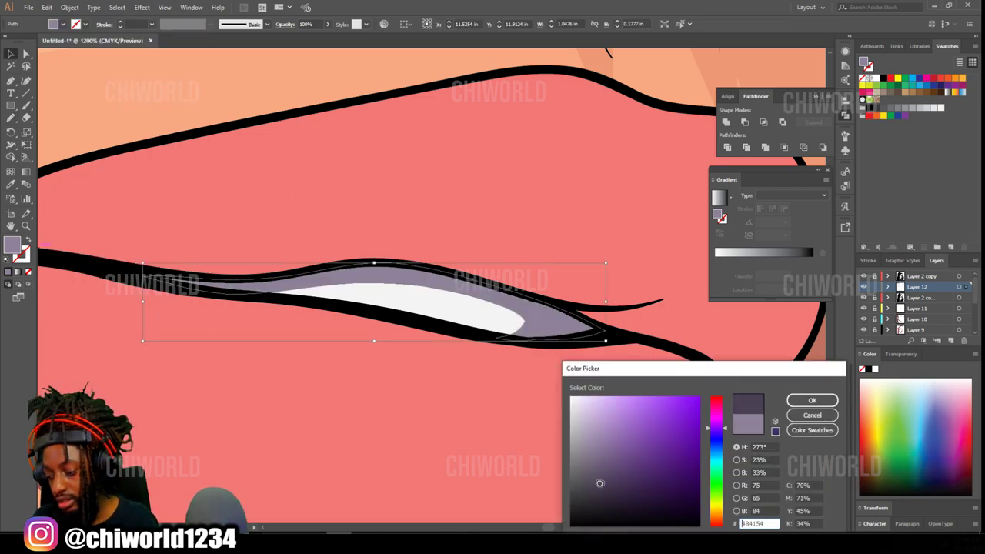
click(710, 433)
click(812, 400)
click(708, 410)
- Draw darker purple Pencil shadows beneath the upper lids over the whites of both eyes
key(ctrl+minus)
key(ctrl+minus)
key(ctrl+minus)
key(ctrl+minus)
key(ctrl+minus)
key(ctrl+minus)
key(ctrl+minus)
key(ctrl+minus)
scroll(562, 359, left, 1)
scroll(562, 359, up, 1)
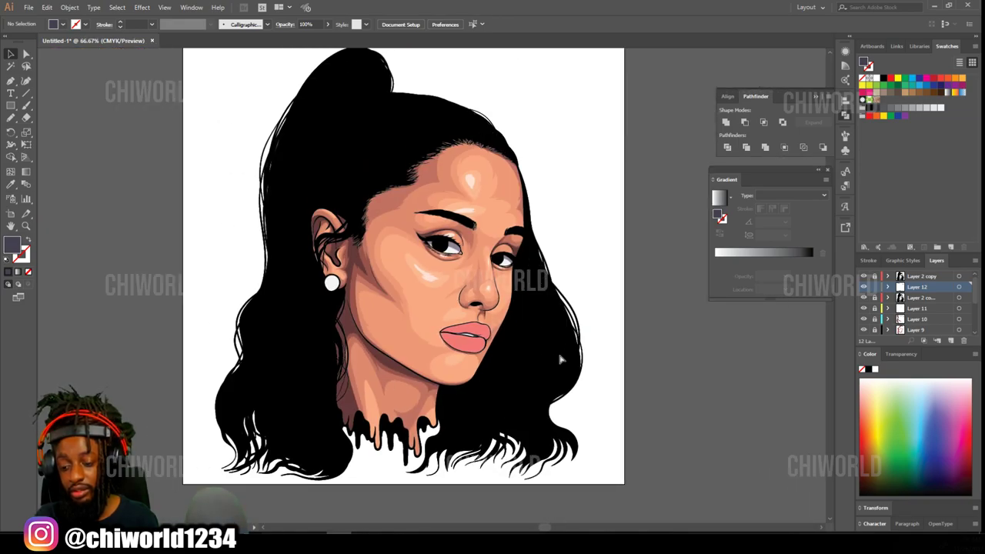
key(ctrl+equal)
key(ctrl+equal)
scroll(484, 280, up, 1)
key(n)
scroll(260, 240, up, 1)
scroll(471, 285, up, 5)
mouse_move(201, 216)
mouse_down()
mouse_move(411, 245)
mouse_move(504, 230)
mouse_move(300, 192)
mouse_up()
scroll(685, 404, down, 5)
scroll(493, 346, up, 3)
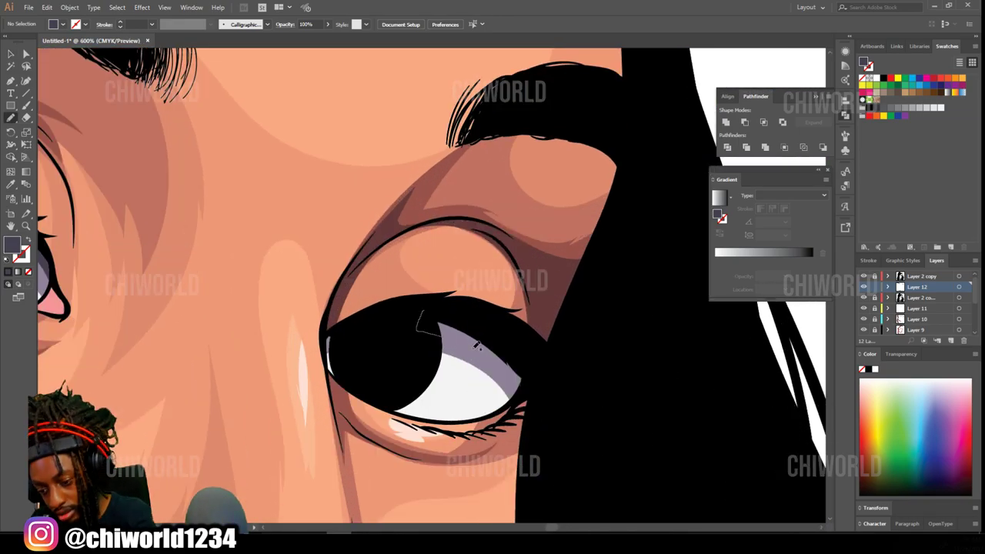
- Change the fill to a lighter, more saturated purple and draw Pencil shading on the earring
scroll(381, 339, down, 5)
scroll(358, 327, up, 5)
double_click(12, 245)
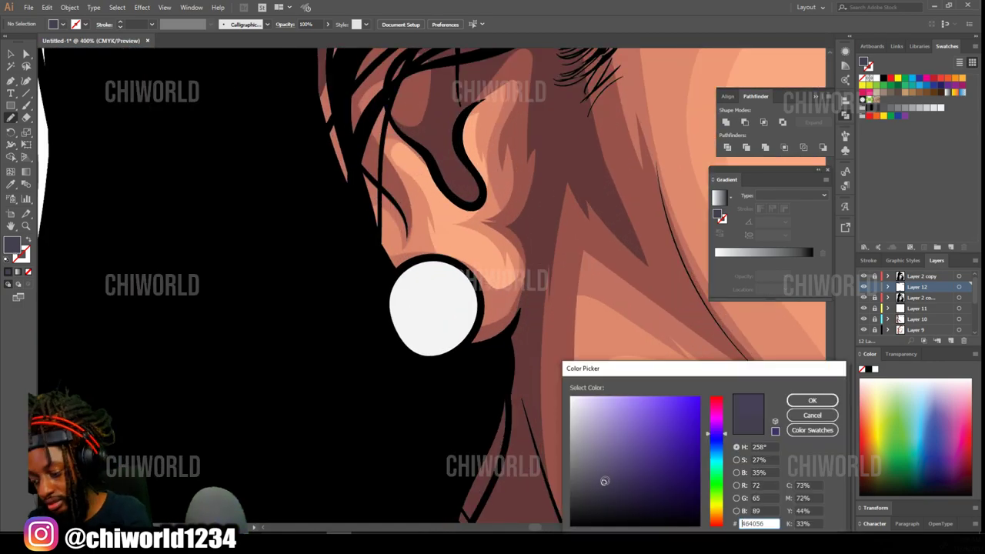
click(718, 443)
drag(594, 470, 626, 447)
click(812, 400)
scroll(434, 279, up, 2)
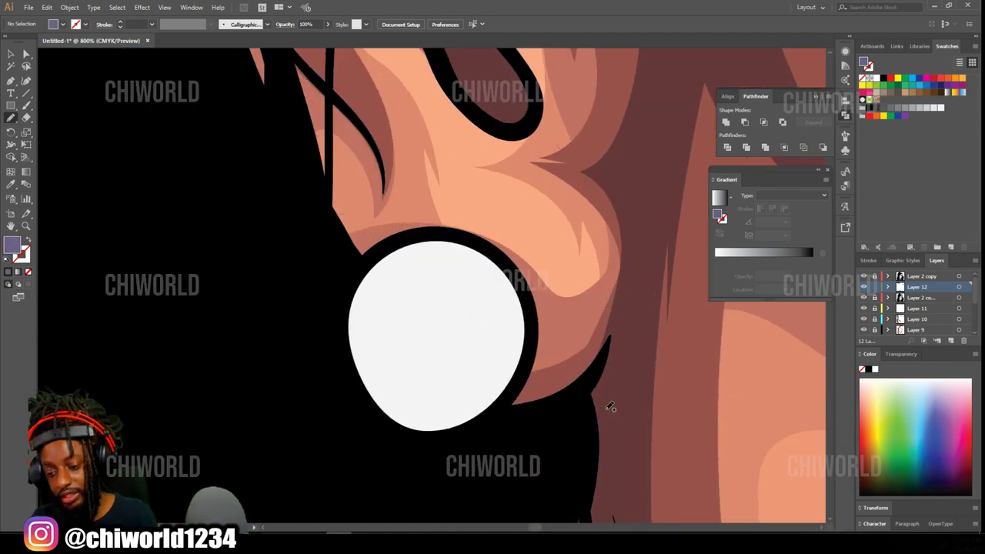
mouse_move(500, 346)
mouse_down()
mouse_move(475, 281)
mouse_move(431, 348)
mouse_move(457, 405)
mouse_move(468, 315)
mouse_up()
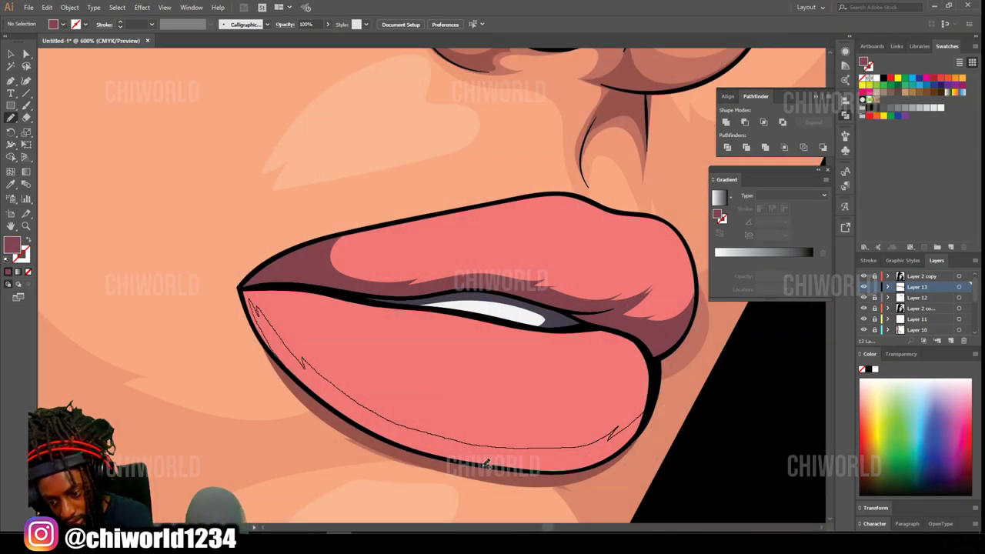
- Select all the lip shadows on Layer 13 and open an Edit Colors command for them
scroll(652, 397, down, 6)
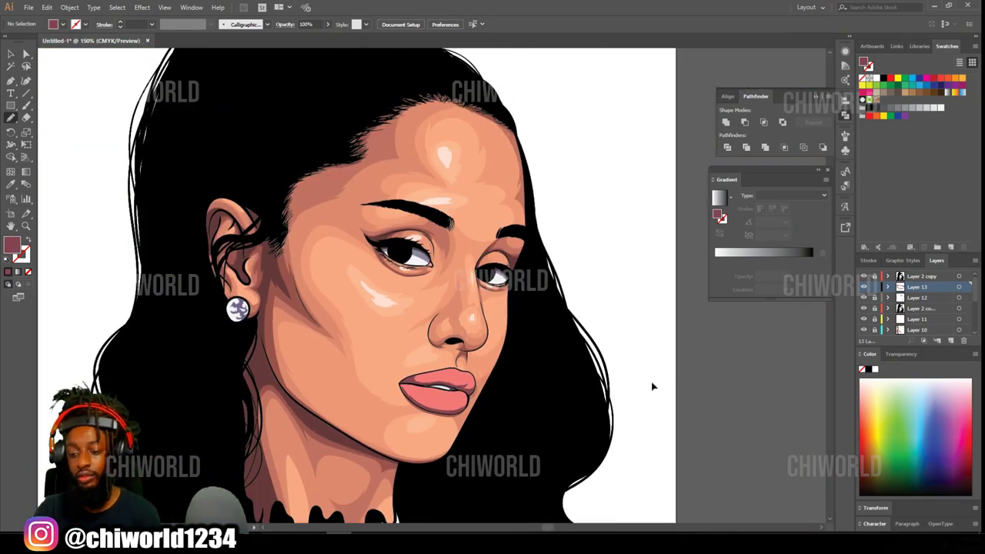
scroll(651, 385, up, 2)
scroll(592, 359, down, 1)
click(11, 54)
key(ctrl+a)
click(69, 8)
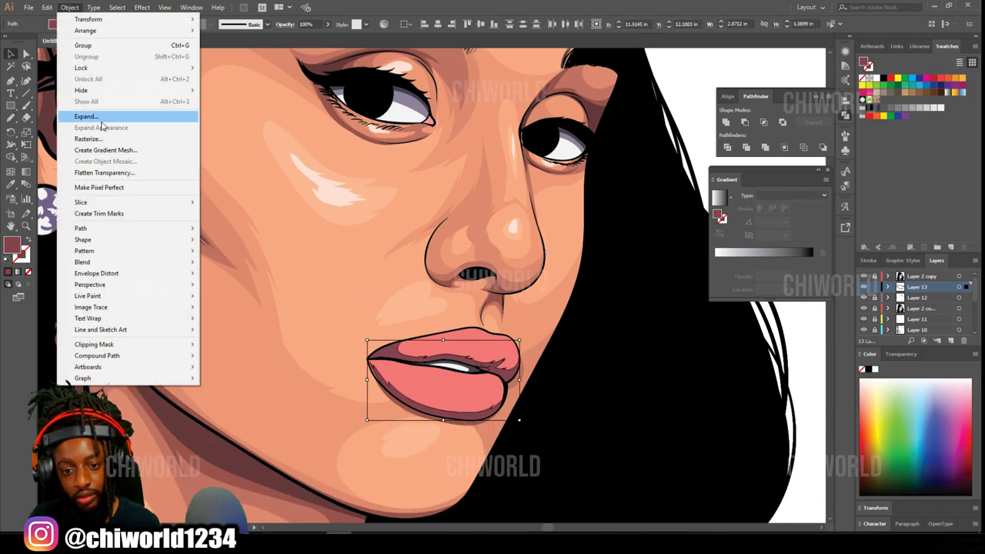
key(Escape)
click(47, 8)
mouse_move(185, 193)
click(253, 187)
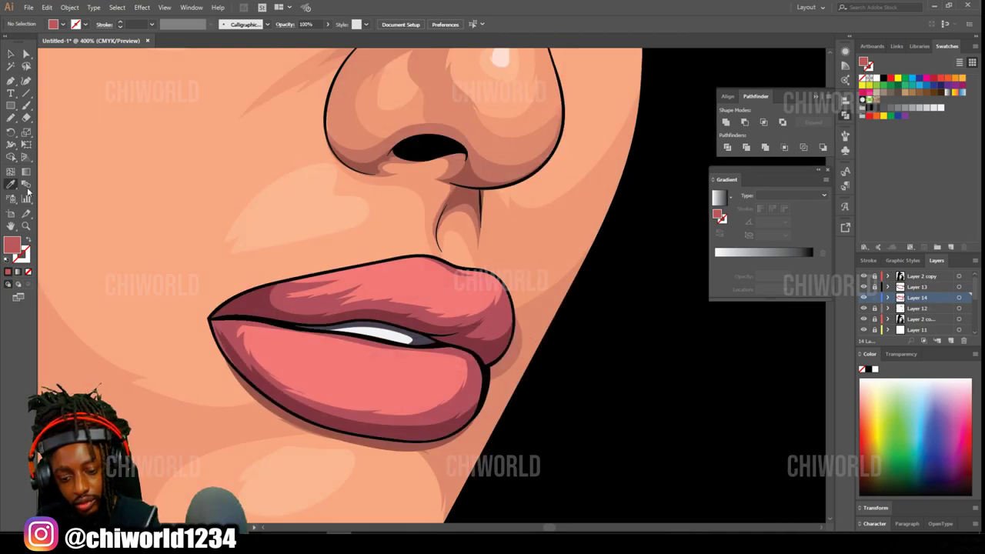
- Lighten the fill to a pale pink and draw Pencil highlights on the lips on Layer 14
double_click(12, 245)
drag(622, 388, 617, 383)
click(812, 400)
click(11, 118)
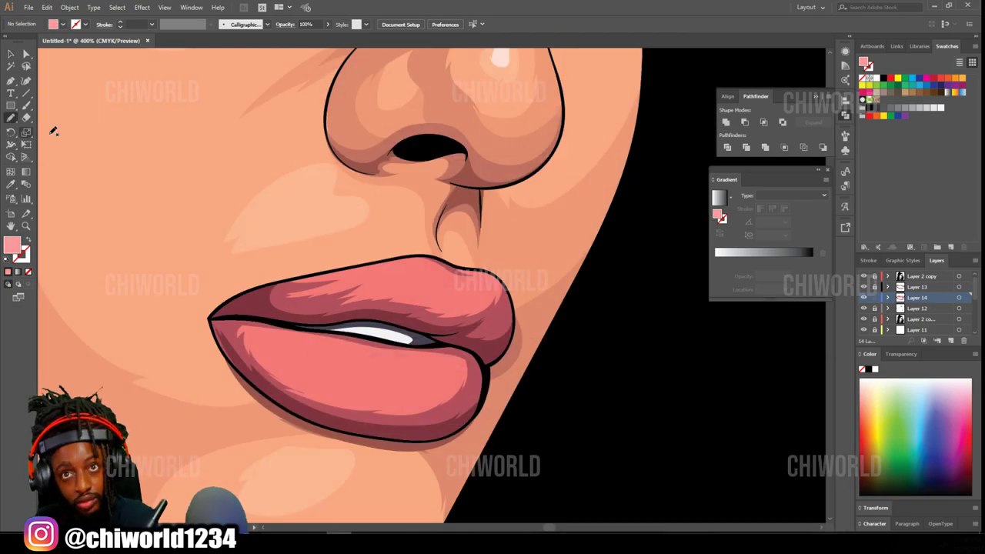
mouse_move(271, 344)
mouse_down()
mouse_move(358, 379)
mouse_move(272, 344)
mouse_up()
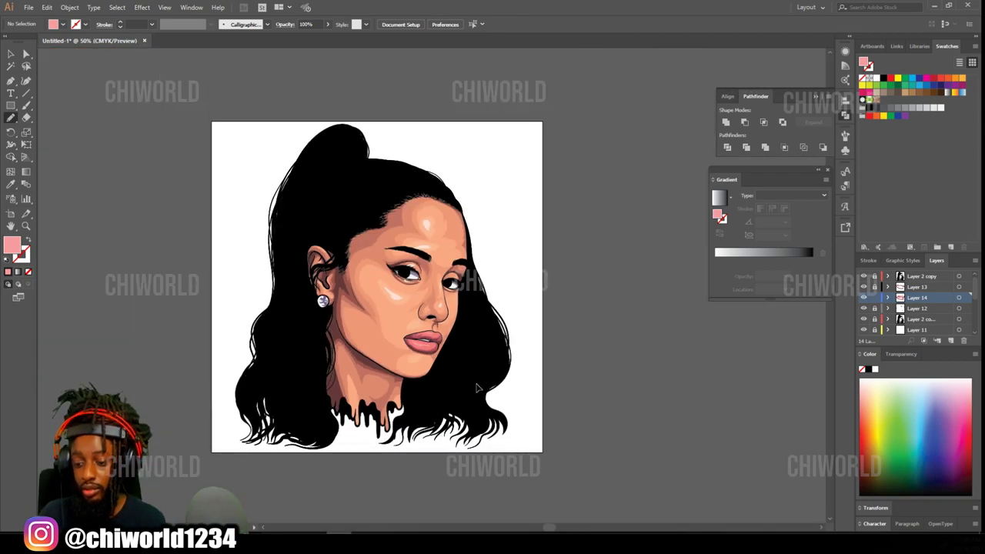
- Add a new layer and move it above the topmost Layer 2 copy
key(ctrl+plus)
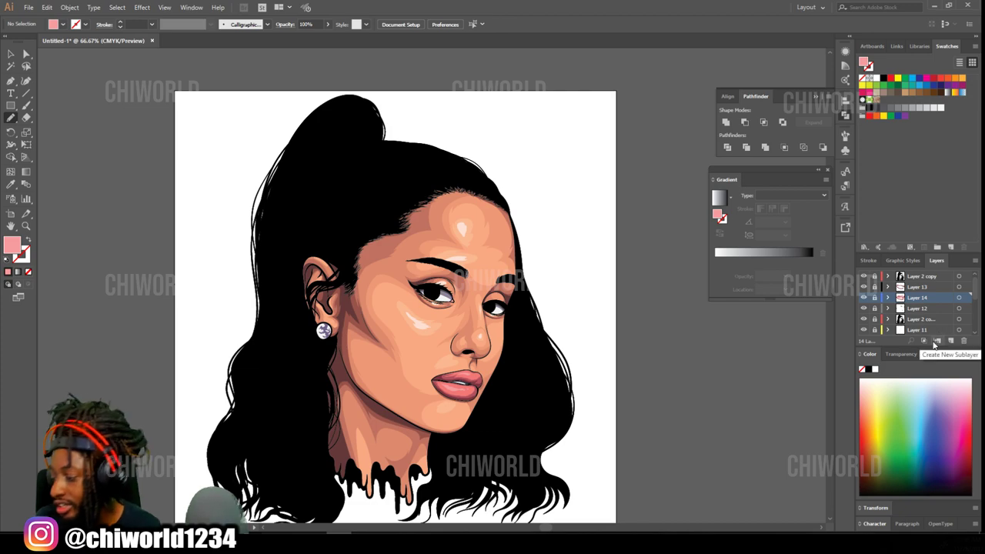
click(951, 341)
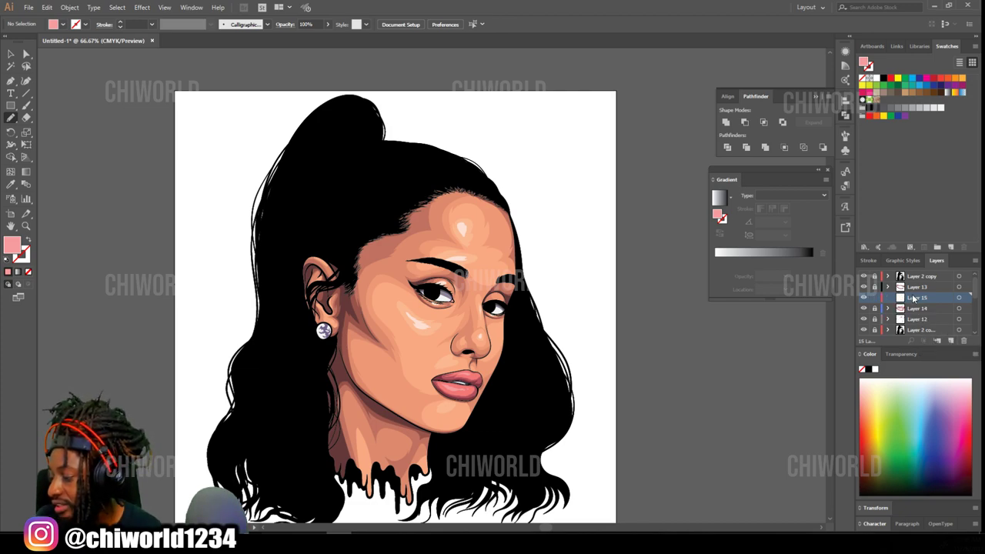
drag(914, 299, 911, 277)
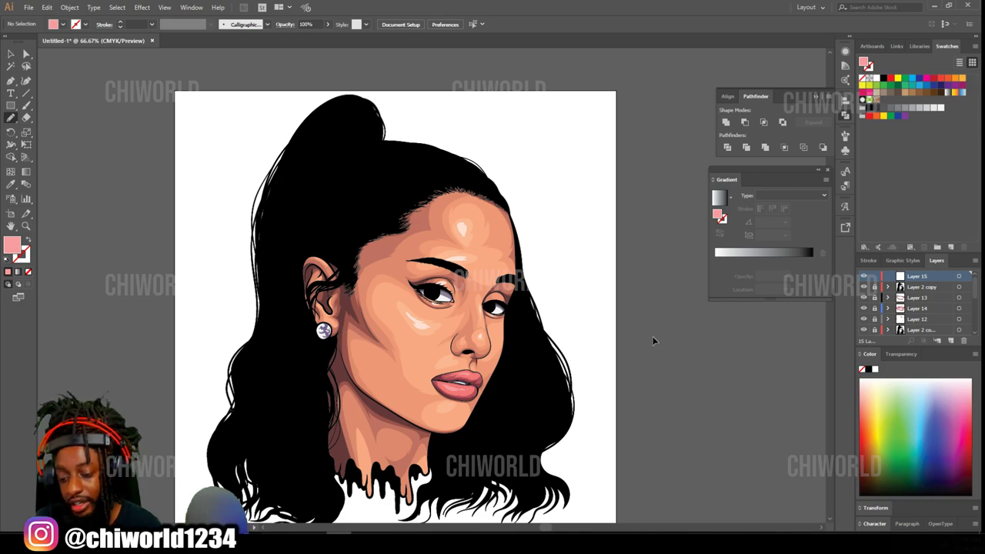
- Sample the iris black and try to change the fill to dark red with hue 0°, saturation 81% and brightness 21%
key(ctrl+equal)
key(ctrl+equal)
key(ctrl+equal)
key(ctrl+equal)
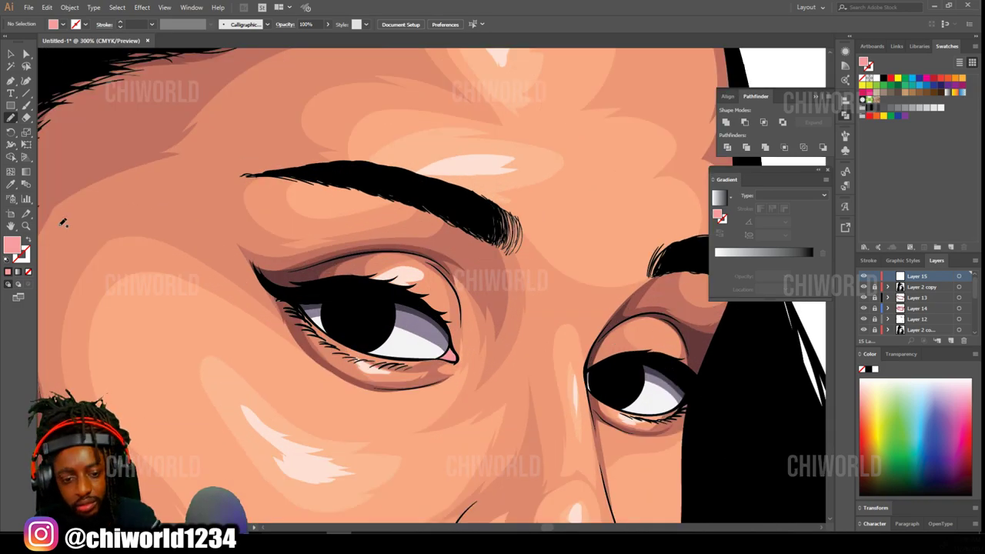
click(11, 183)
click(366, 327)
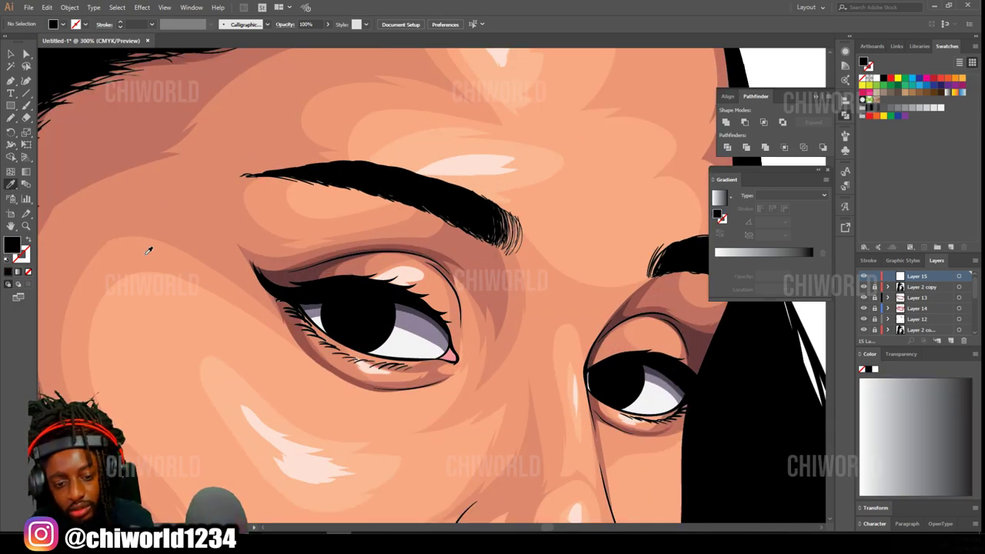
double_click(11, 245)
drag(660, 422, 679, 495)
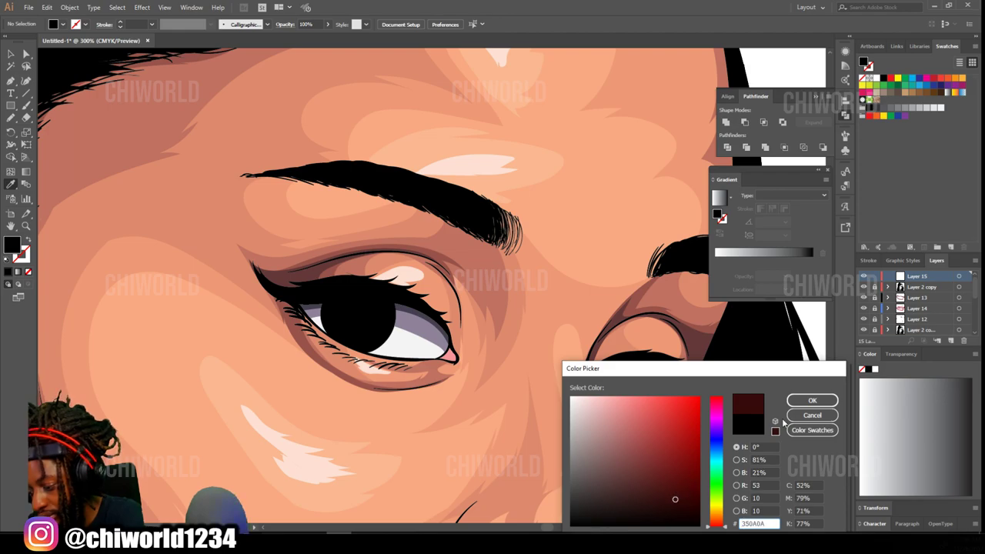
click(813, 400)
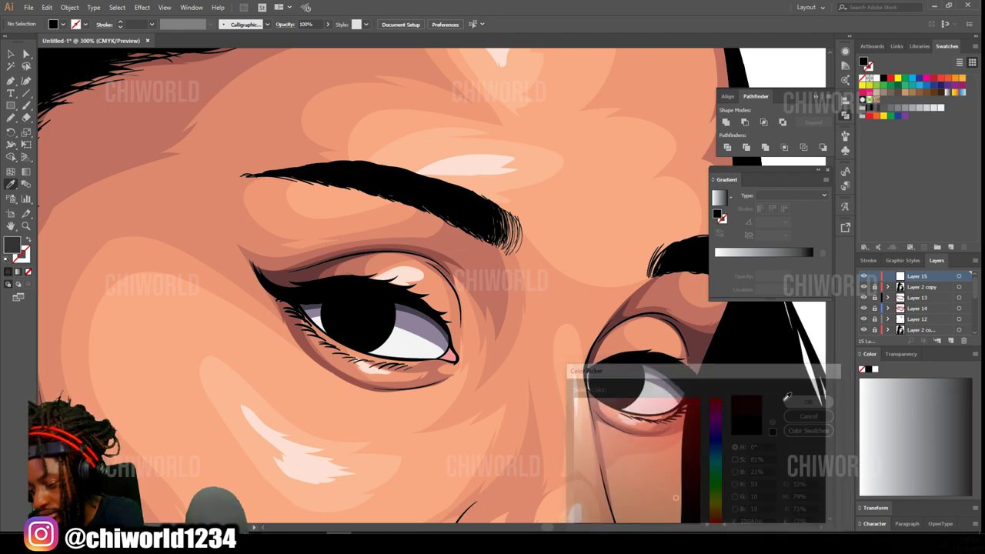
- Reset the fill and stroke to defaults, remove the stroke and set the fill to a dark maroon
click(9, 261)
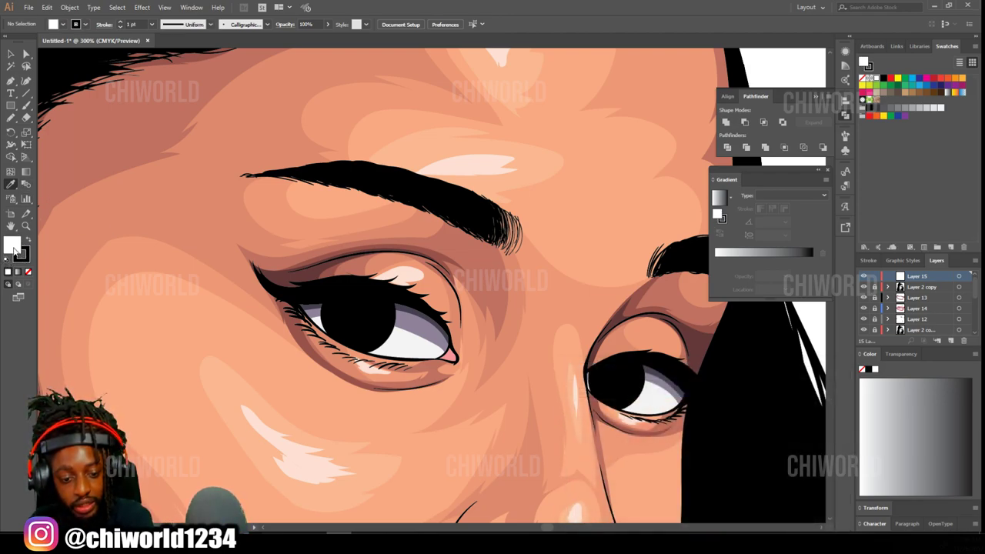
click(28, 271)
double_click(12, 245)
drag(665, 511, 686, 495)
click(812, 401)
- Draw jagged dark maroon Pencil shapes inside the irises of both eyes
click(11, 118)
mouse_move(336, 308)
mouse_down()
mouse_move(355, 340)
mouse_move(387, 313)
mouse_move(354, 323)
mouse_up()
drag(630, 380, 601, 379)
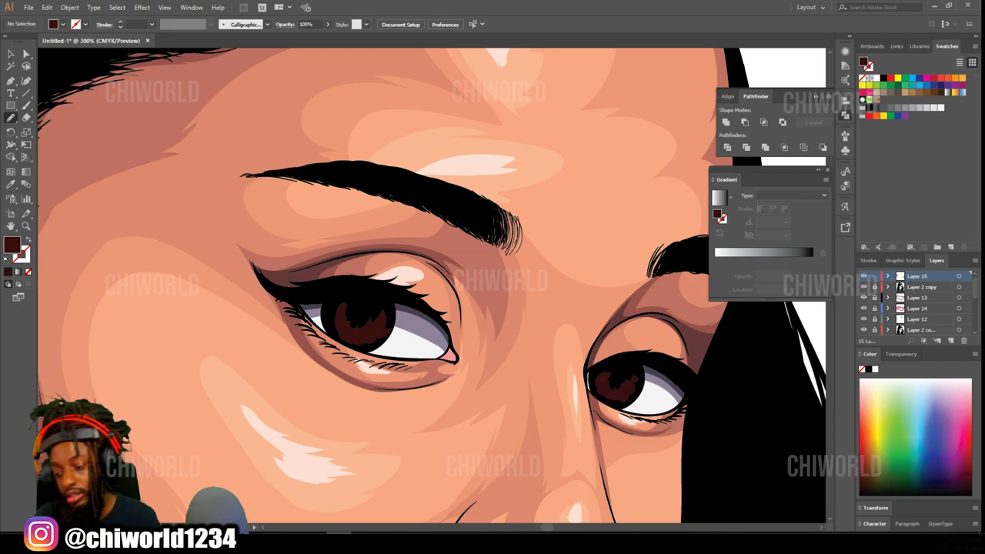
- Brighten the fill to a reddish brown and draw smaller Pencil shapes in the lower part of both irises
scroll(592, 491, up, 2)
double_click(14, 248)
click(666, 472)
click(717, 521)
drag(717, 522, 718, 524)
click(683, 482)
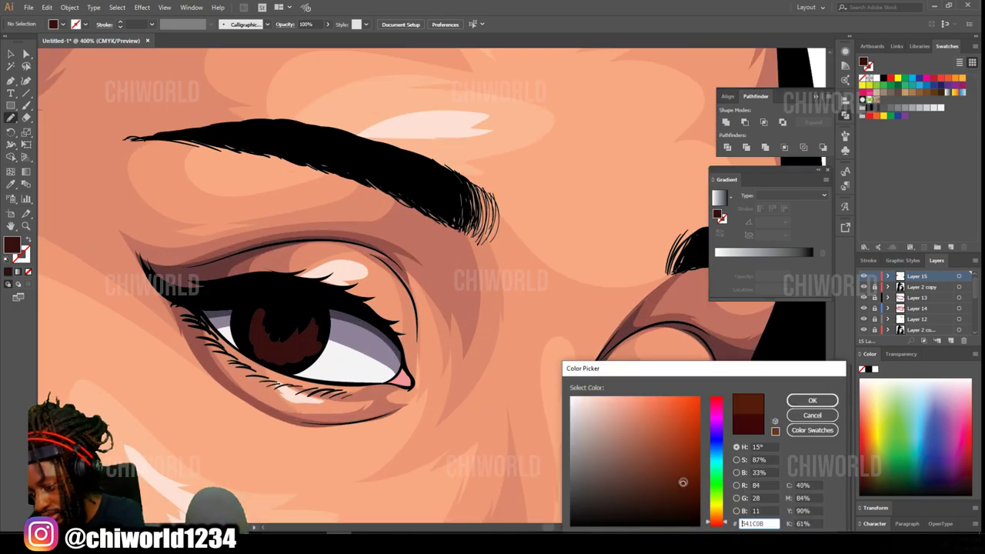
click(690, 482)
click(716, 524)
click(812, 401)
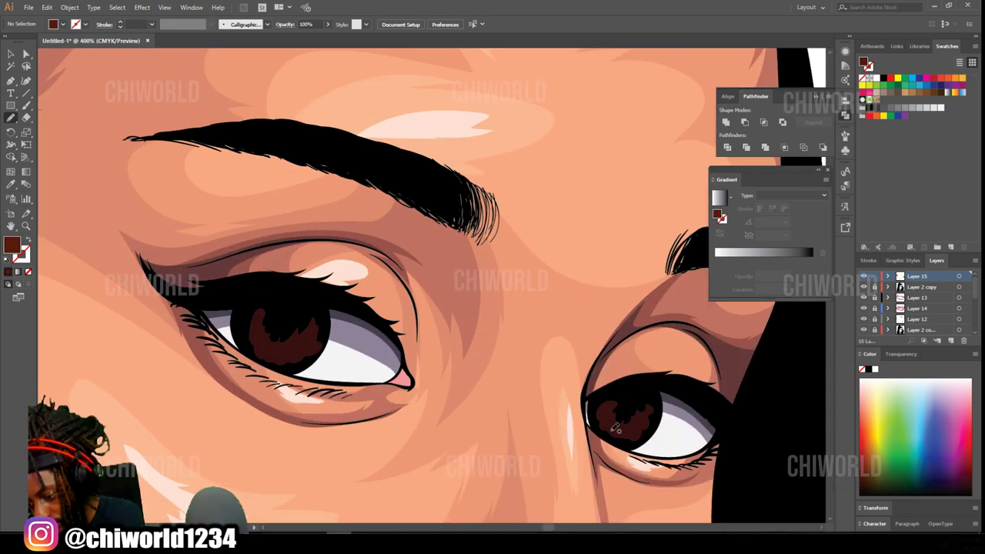
drag(613, 423, 616, 422)
mouse_move(263, 354)
mouse_down()
mouse_move(296, 343)
mouse_move(265, 352)
mouse_up()
- Set the fill to pure white (FFFFFF) and draw small Pencil glints on both eyes
double_click(13, 251)
click(576, 398)
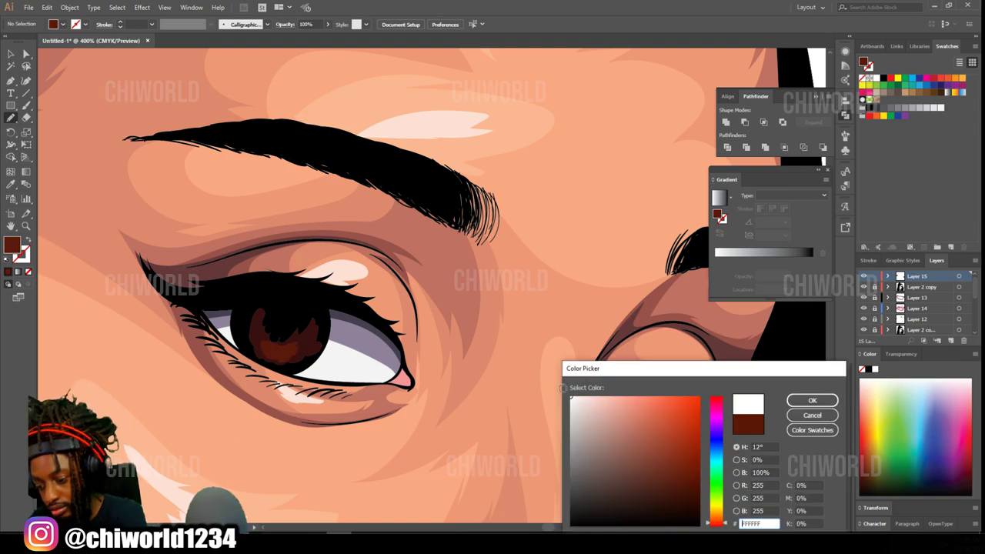
click(812, 401)
drag(308, 330, 296, 312)
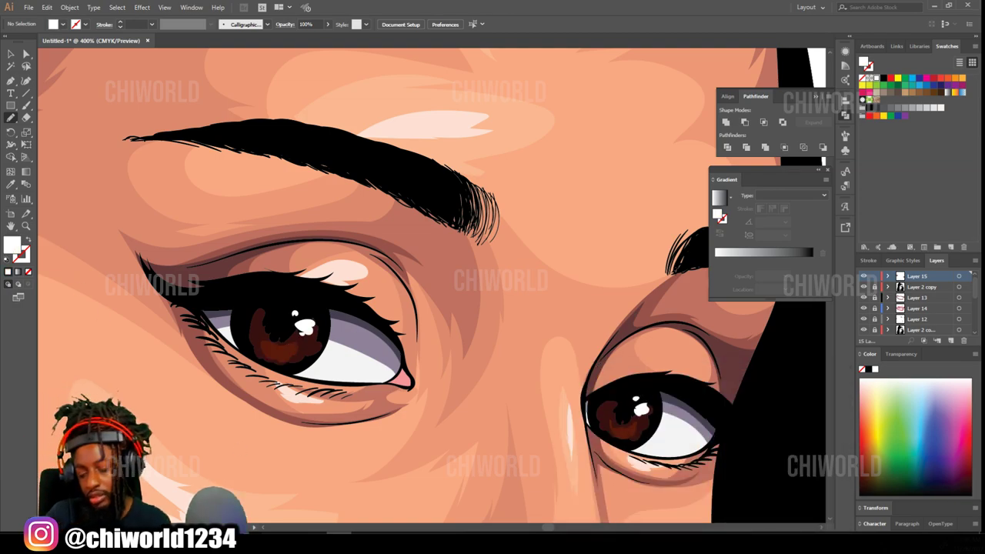
- Lock Layer 15 and add a new layer above it, choosing the white-to-black linear gradient as fill
key(ctrl+minus)
key(ctrl+minus)
key(ctrl+minus)
key(ctrl+minus)
key(ctrl+minus)
key(ctrl+minus)
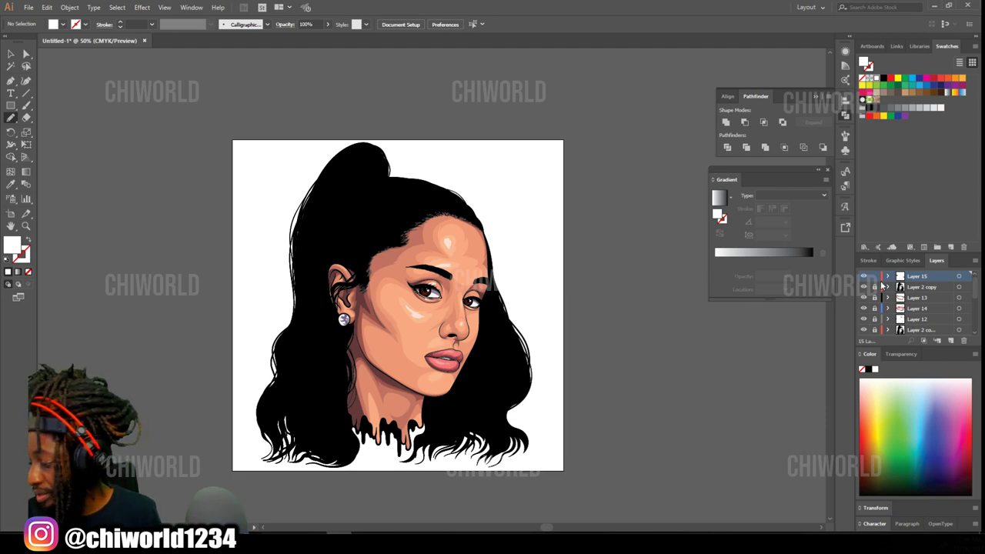
click(952, 341)
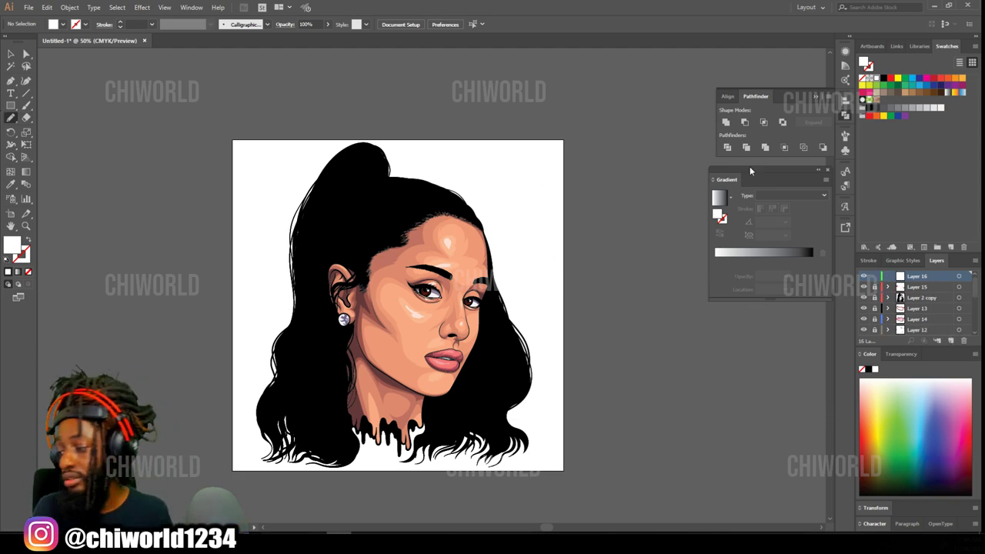
click(947, 93)
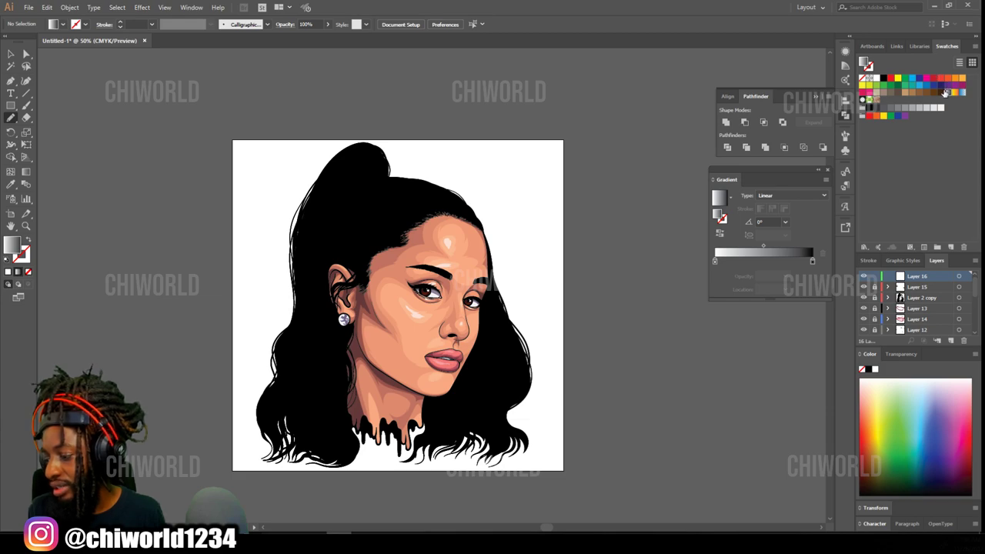
- Add a middle stop at 52.56% to the gradient and set its starting stop to C 40, M 52, Y 34, K 100
click(767, 263)
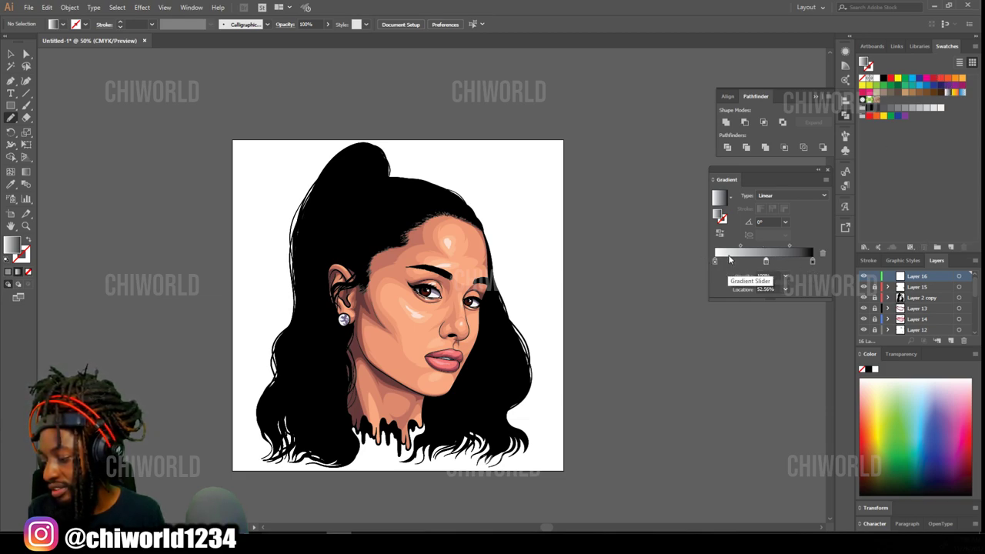
double_click(715, 262)
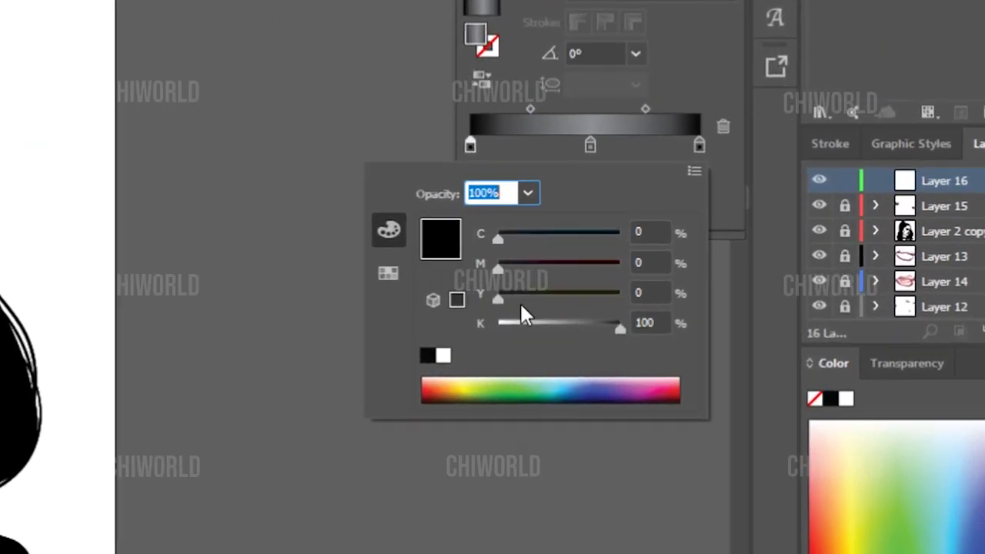
click(745, 326)
click(743, 313)
click(507, 229)
click(545, 261)
click(533, 229)
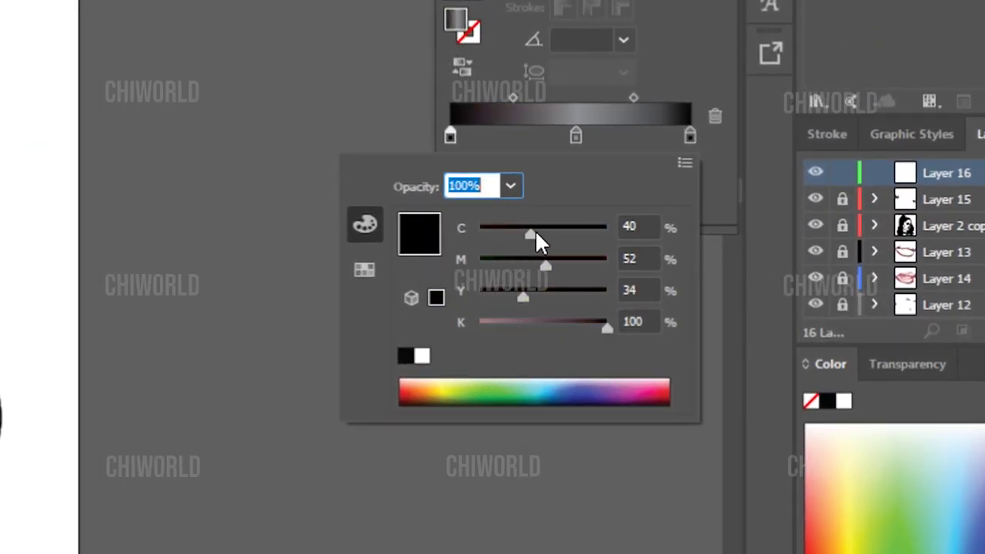
- Set the gradient's ending stop to a warm rich black with C 45, M 60, K 100 and a reduced yellow value
double_click(690, 137)
click(608, 291)
drag(479, 265, 532, 266)
drag(479, 234, 561, 233)
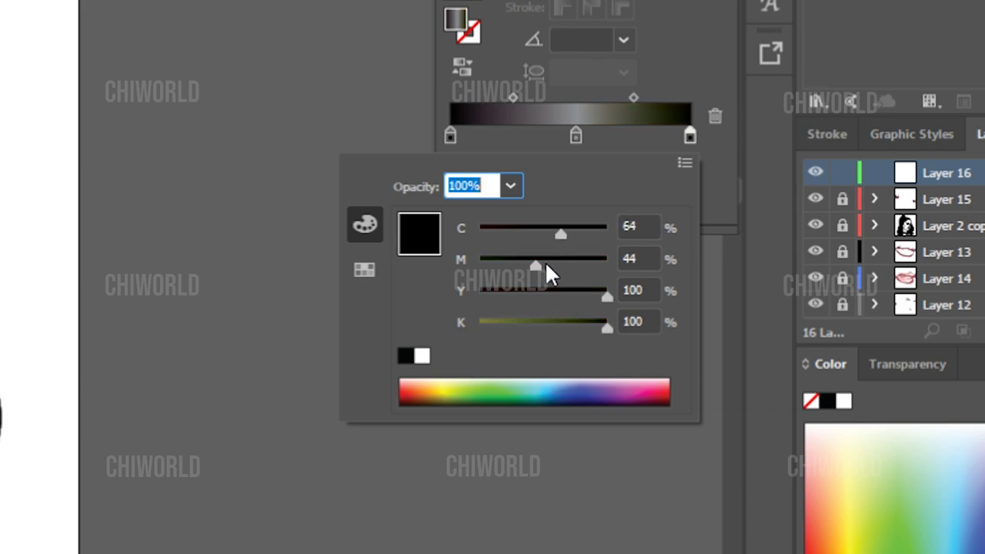
drag(534, 266, 537, 233)
drag(566, 265, 557, 266)
drag(607, 296, 526, 300)
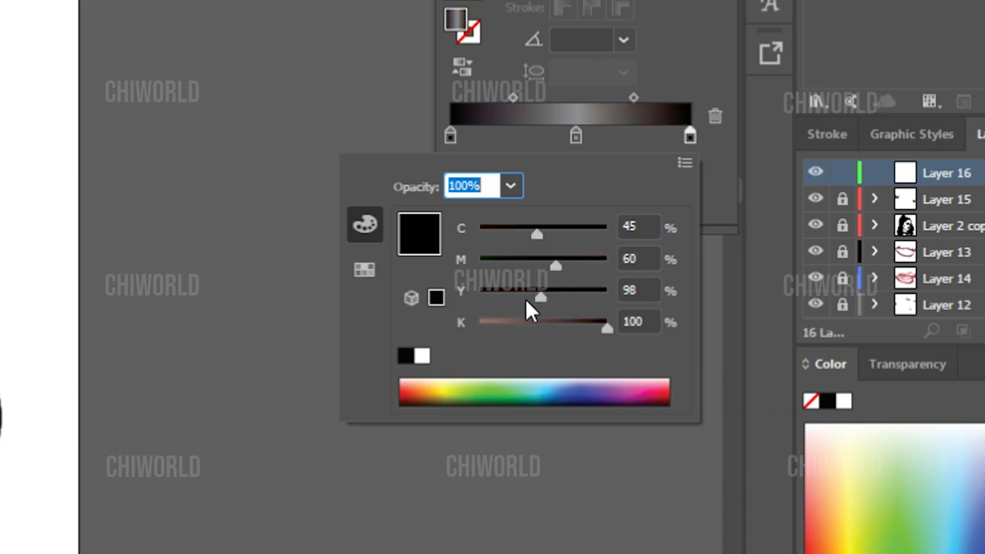
- Tint the gradient's middle stop with C 20, M 29, Y 39 and move both midpoints close to it
click(505, 228)
click(517, 260)
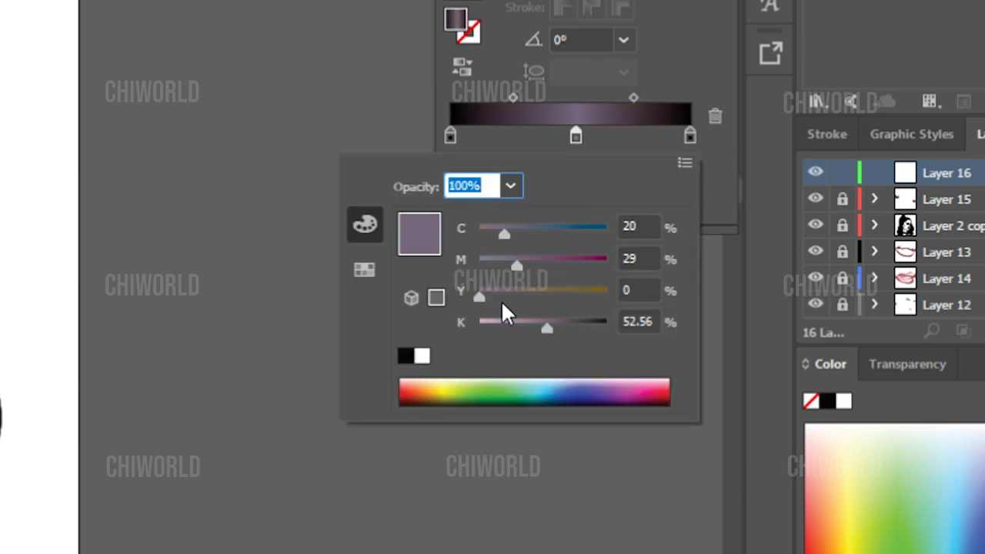
click(519, 291)
drag(634, 98, 603, 98)
drag(514, 98, 542, 96)
drag(603, 98, 596, 99)
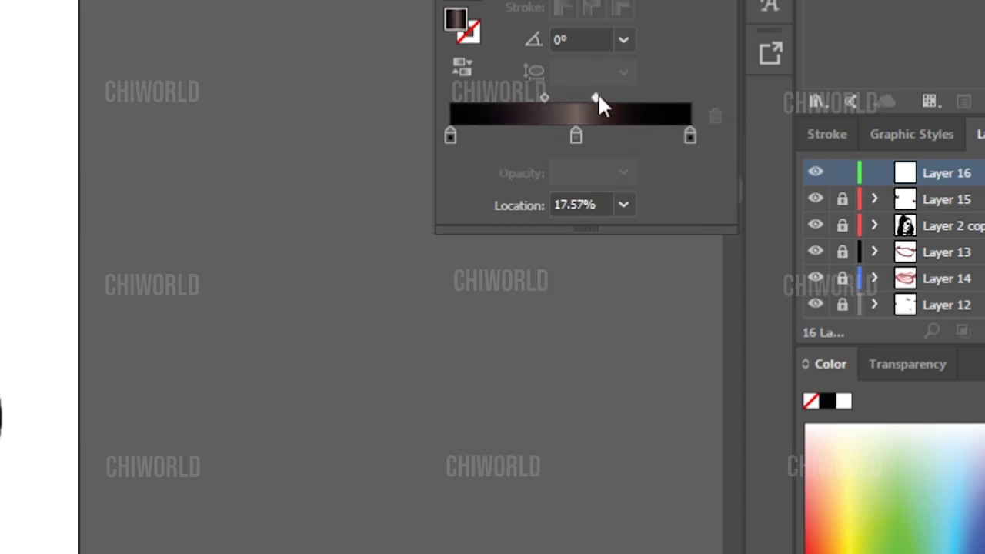
- Lighten the gradient's middle stop to C 37, M 39, Y 39, K 36
double_click(576, 136)
drag(544, 329, 539, 331)
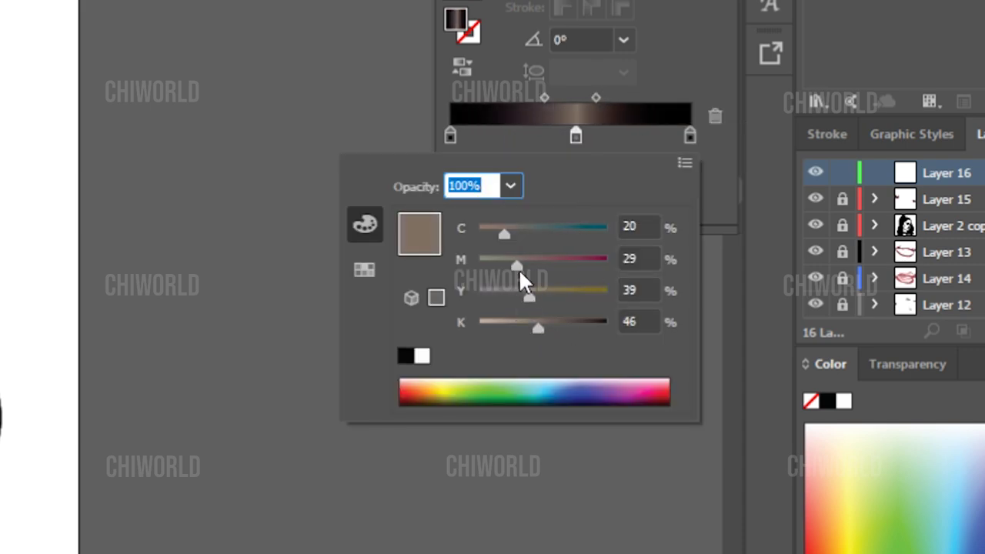
drag(519, 269, 530, 265)
drag(505, 232, 523, 233)
drag(537, 328, 525, 330)
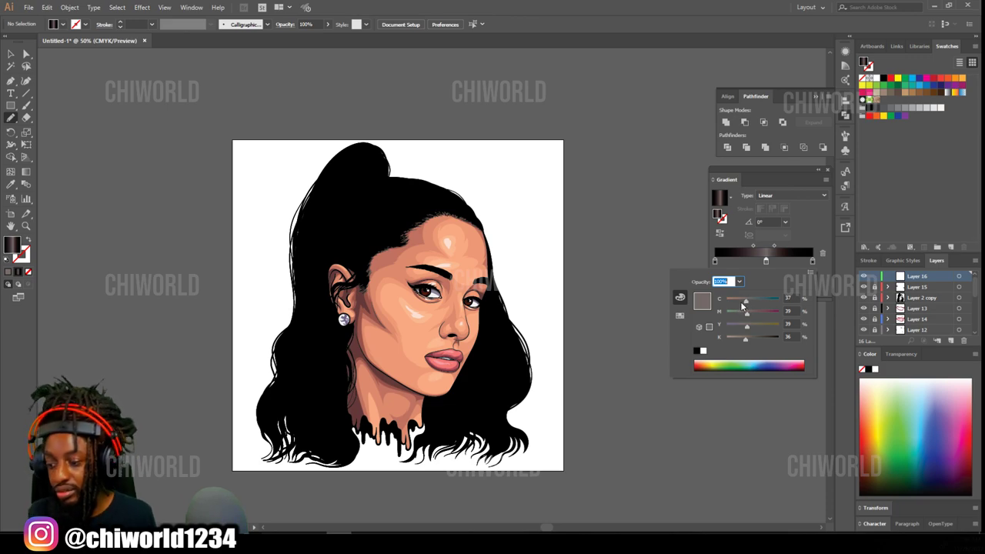
- Draw two long test strokes beside the artboard with the gradient, one with the Pencil and one with the Paintbrush
click(31, 106)
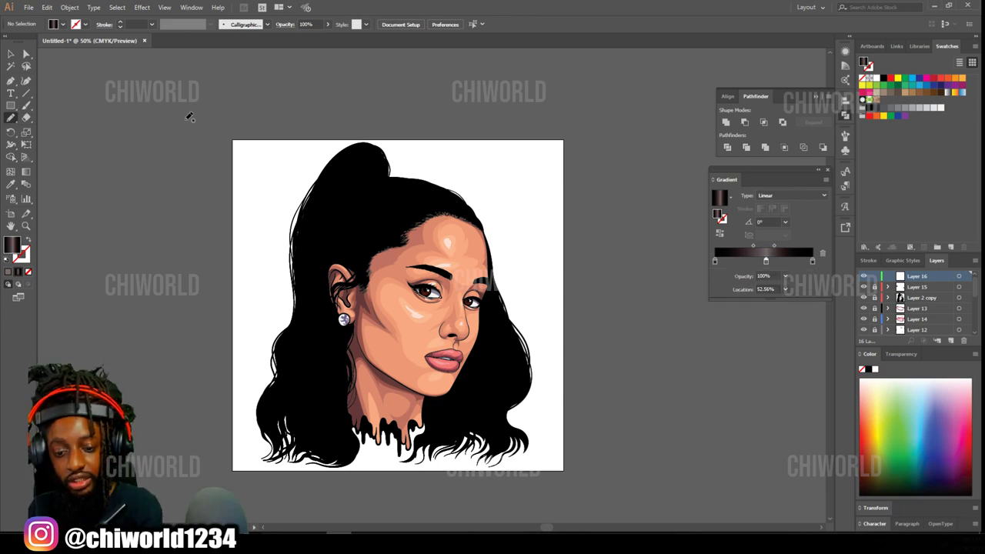
drag(184, 136, 175, 265)
click(29, 110)
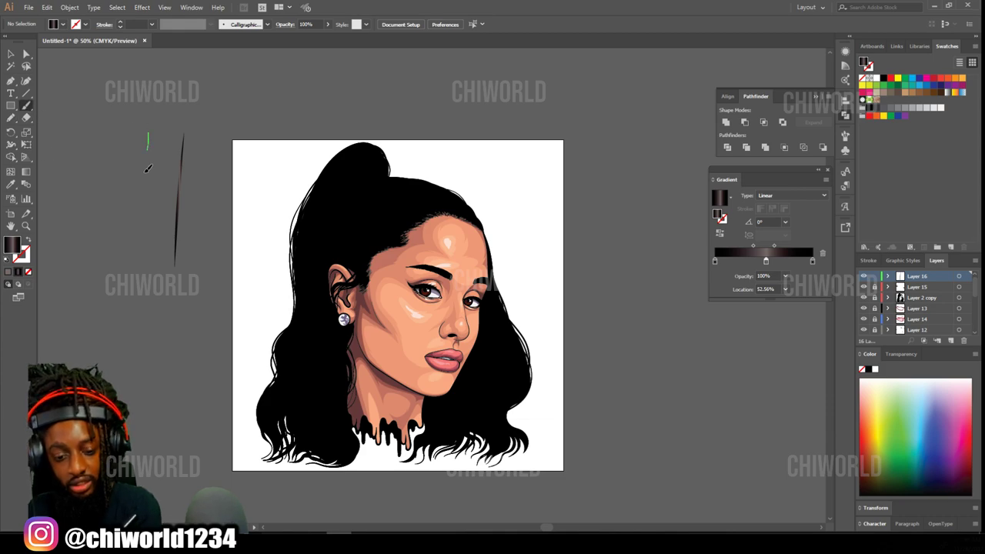
drag(148, 168, 154, 318)
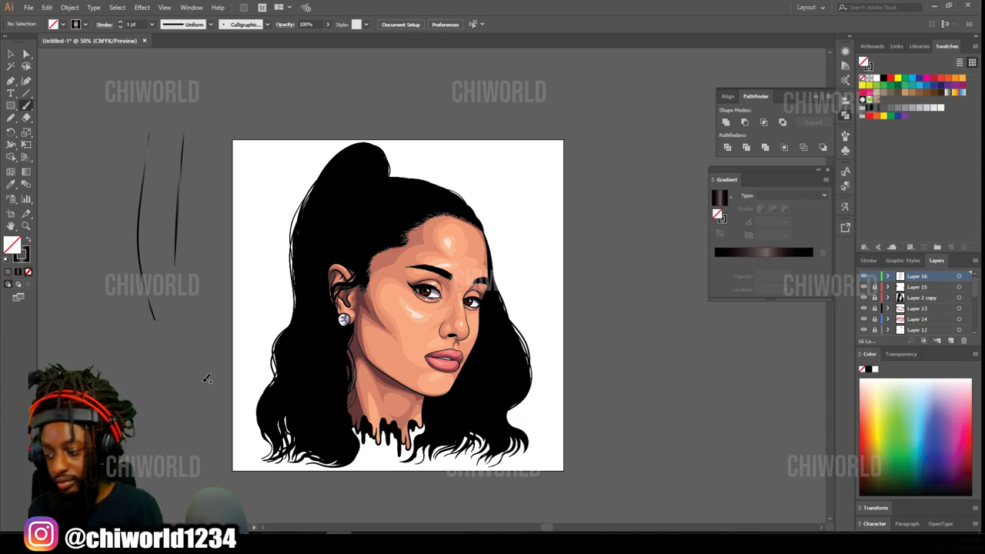
- Paint thin curved gradient strokes as hair highlights, fanning from the ponytail base down toward the temple hairline
key(ctrl+equal)
key(ctrl+equal)
scroll(204, 344, left, 1)
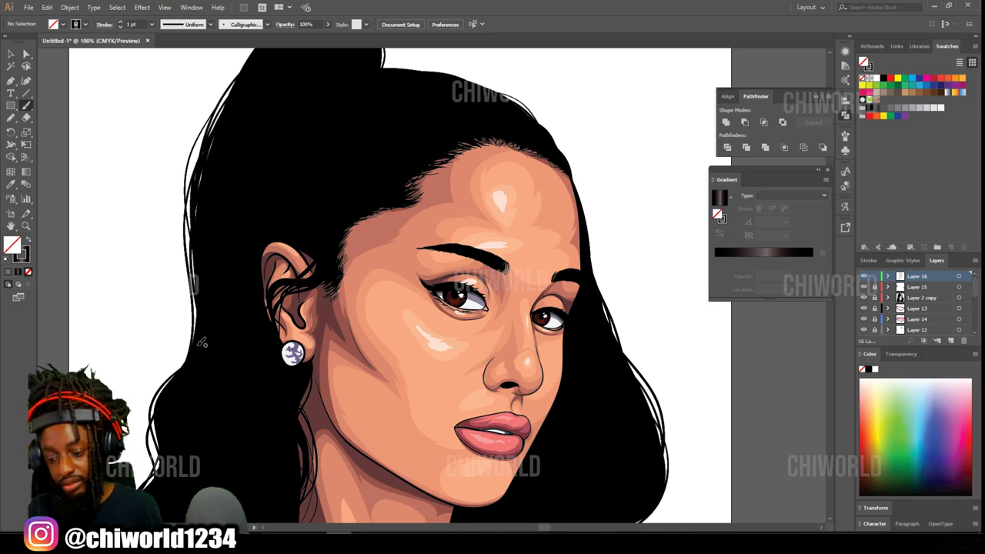
scroll(203, 343, up, 3)
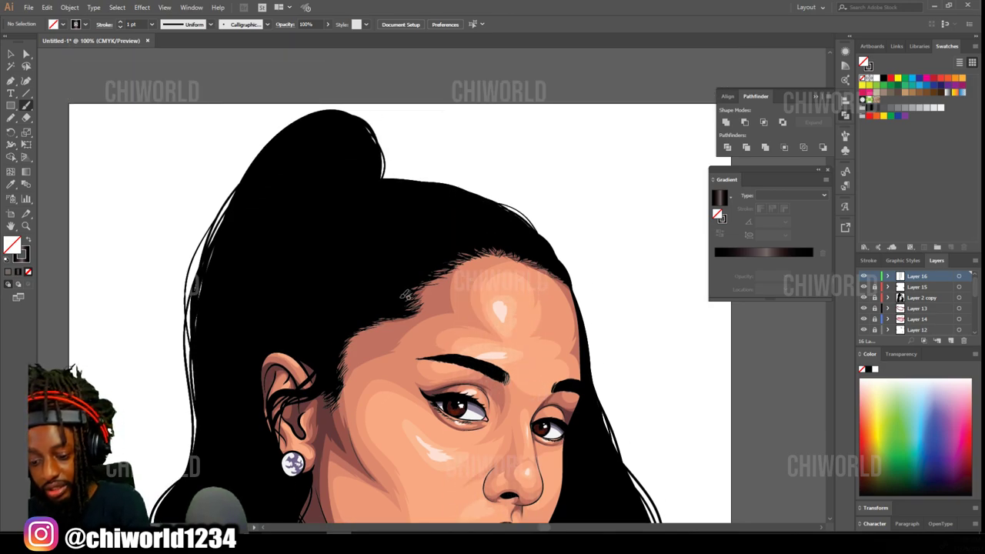
drag(354, 256, 352, 254)
drag(379, 300, 341, 247)
drag(360, 308, 335, 237)
drag(352, 314, 325, 221)
drag(343, 310, 324, 224)
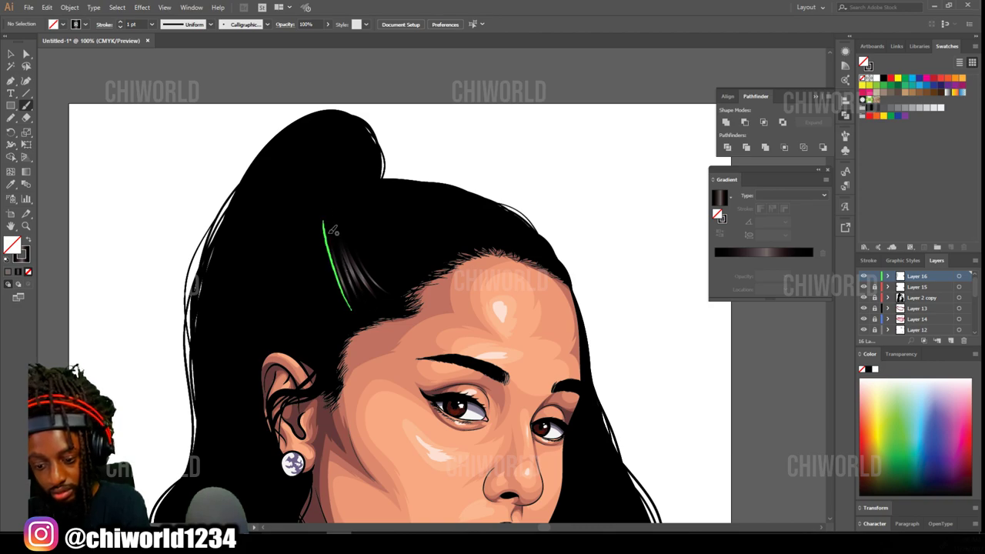
mouse_move(354, 311)
mouse_down()
mouse_move(328, 224)
mouse_move(315, 221)
mouse_up()
drag(324, 337, 310, 225)
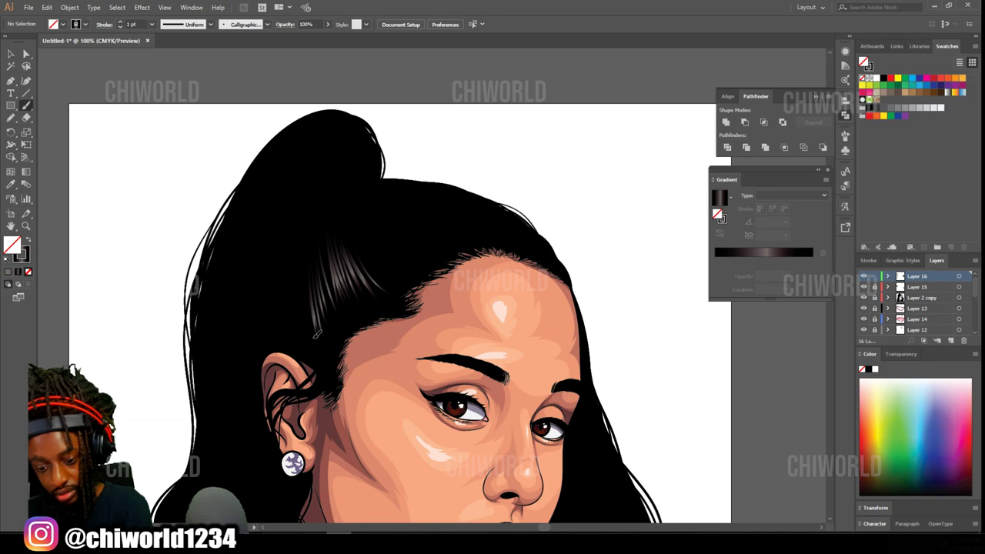
- Undo the last strokes near the ear and paint new curved highlights running down from the ponytail base
mouse_move(303, 344)
mouse_down()
mouse_move(305, 215)
mouse_move(286, 320)
mouse_up()
key(ctrl+z)
key(ctrl+z)
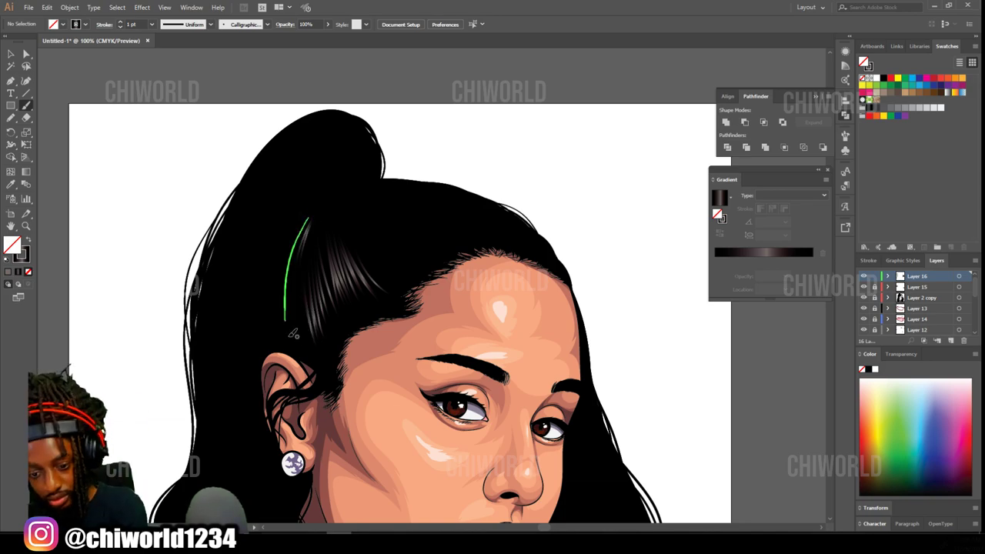
drag(311, 227, 293, 309)
drag(313, 221, 314, 317)
drag(325, 221, 335, 301)
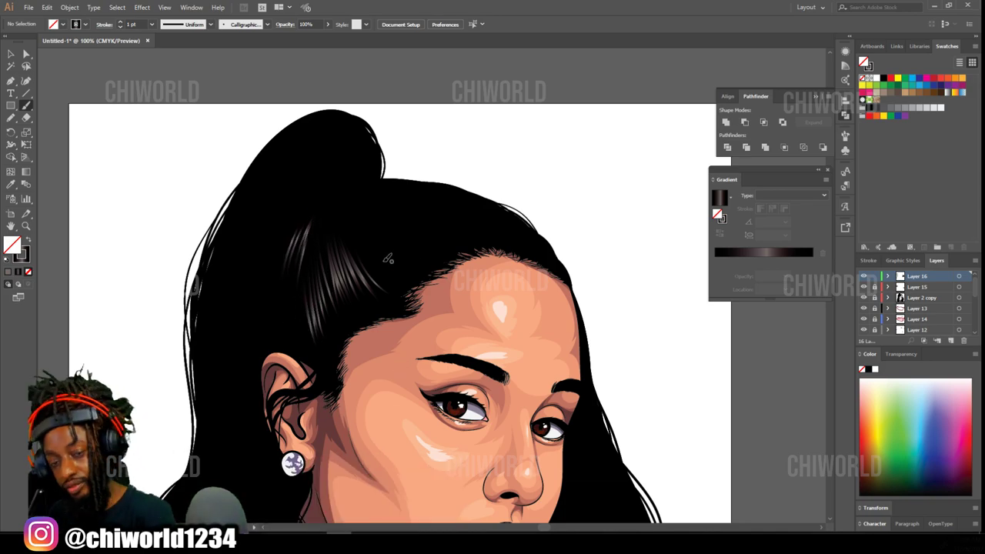
- Paint long curved highlight strokes across the crown, from the ponytail base toward the forehead
mouse_move(332, 221)
mouse_down()
mouse_move(431, 234)
mouse_move(425, 225)
mouse_move(481, 219)
mouse_up()
drag(357, 196, 488, 212)
drag(388, 188, 456, 195)
drag(390, 185, 462, 198)
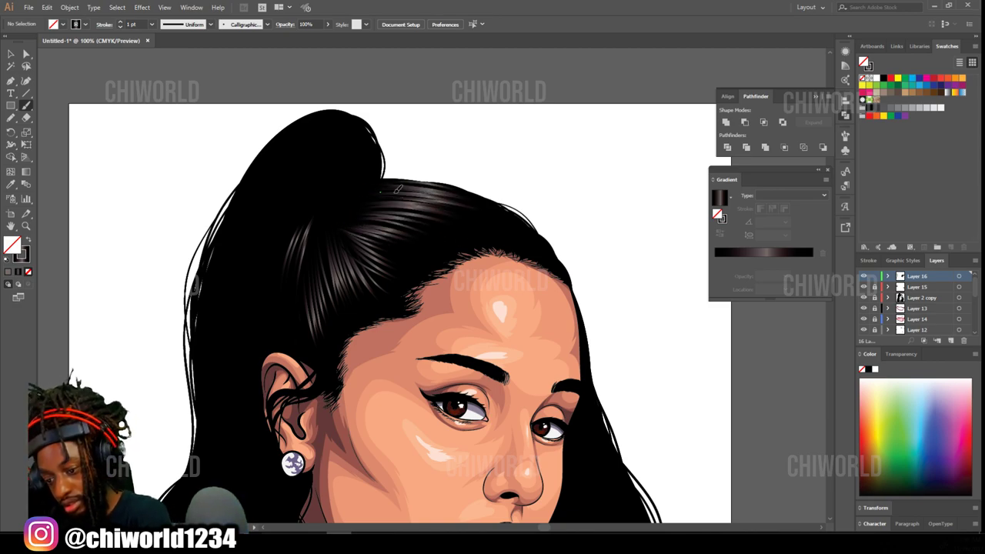
drag(371, 205, 472, 219)
mouse_move(375, 198)
mouse_down()
mouse_move(419, 207)
mouse_move(460, 206)
mouse_up()
mouse_move(349, 209)
mouse_down()
mouse_move(458, 229)
mouse_move(460, 221)
mouse_up()
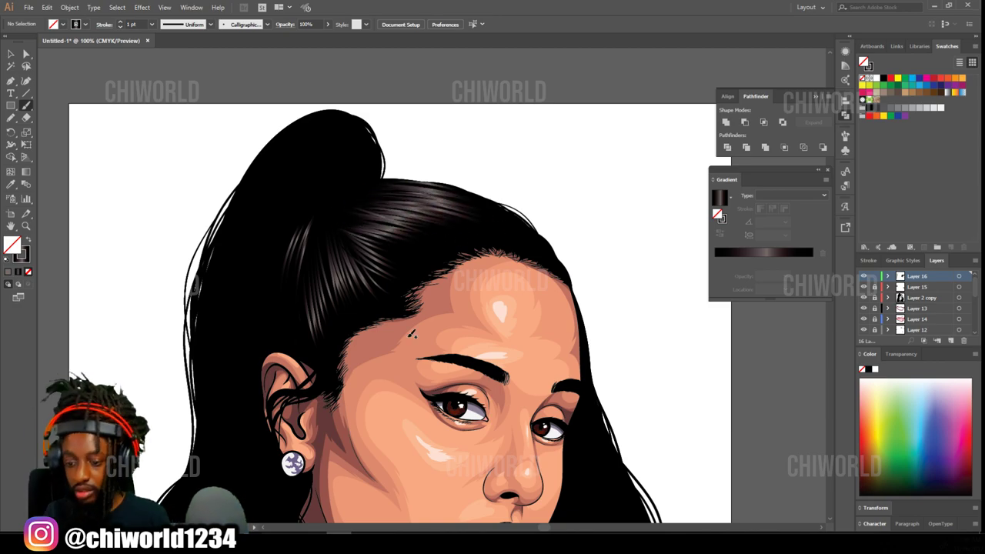
- Paint more near-vertical highlight strokes in the hair directly above the ear
key(ctrl+minus)
key(ctrl+minus)
key(ctrl+minus)
key(ctrl+plus)
key(ctrl+plus)
drag(287, 210, 319, 351)
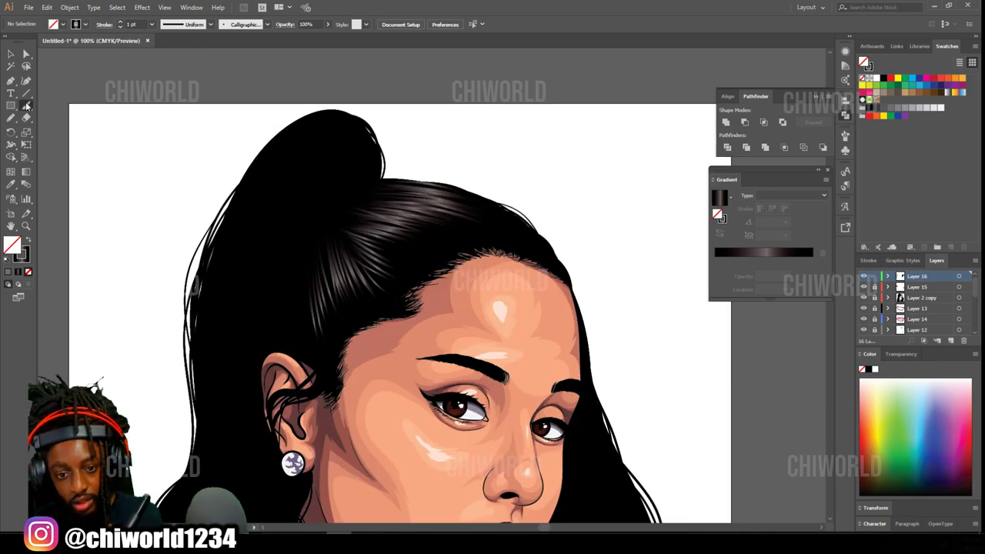
drag(318, 223, 315, 391)
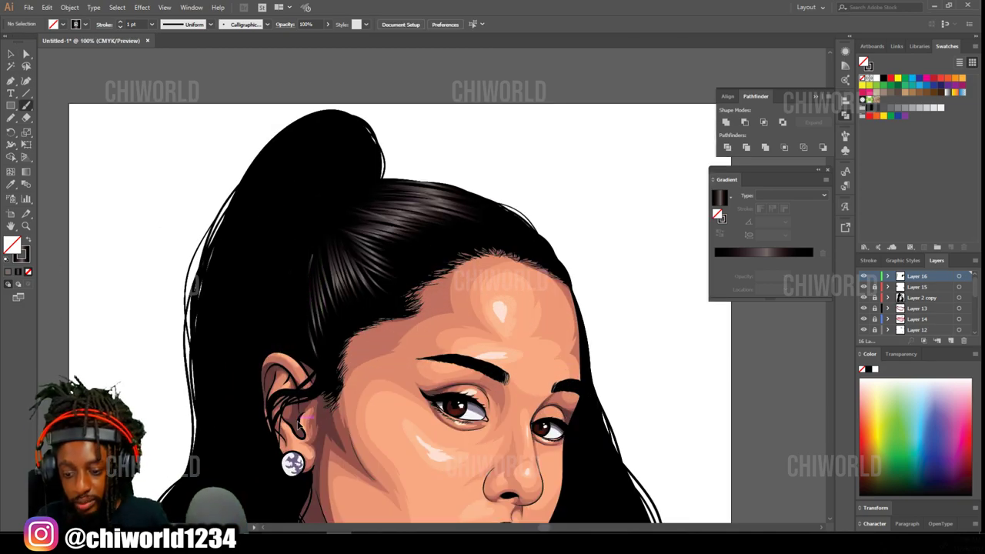
key(ctrl+plus)
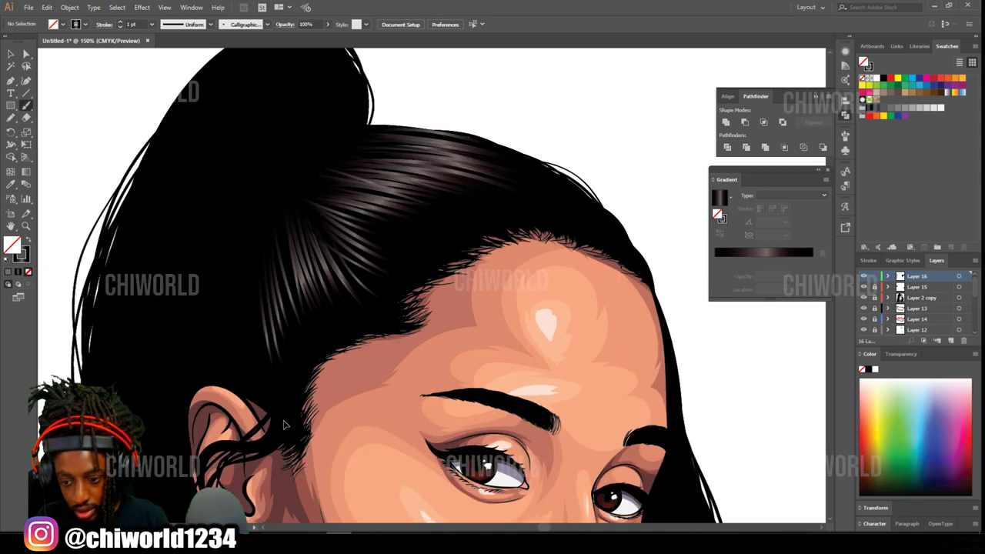
mouse_move(253, 235)
mouse_down()
mouse_move(276, 376)
mouse_move(266, 279)
mouse_up()
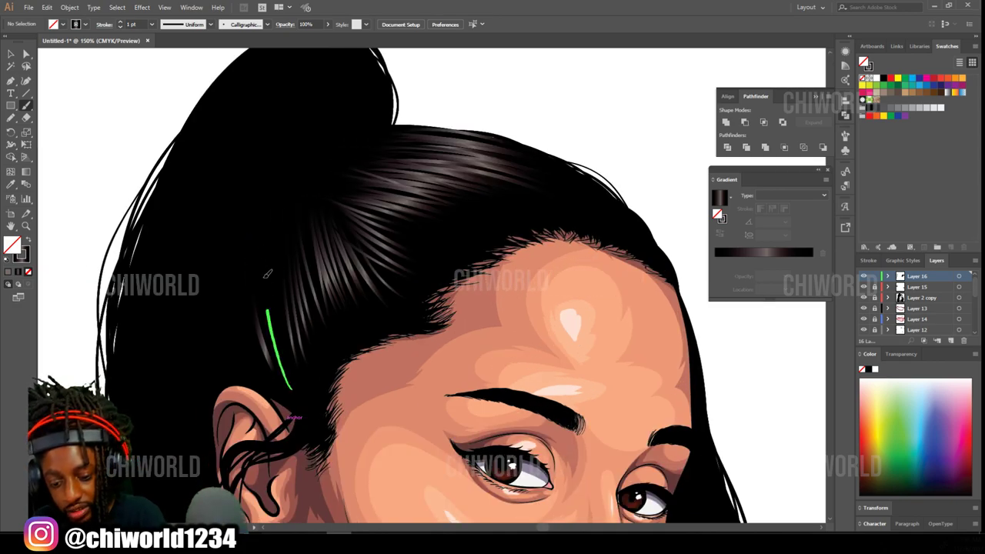
mouse_move(286, 380)
mouse_down()
mouse_move(275, 220)
mouse_move(263, 271)
mouse_move(266, 224)
mouse_move(261, 232)
mouse_move(252, 294)
mouse_up()
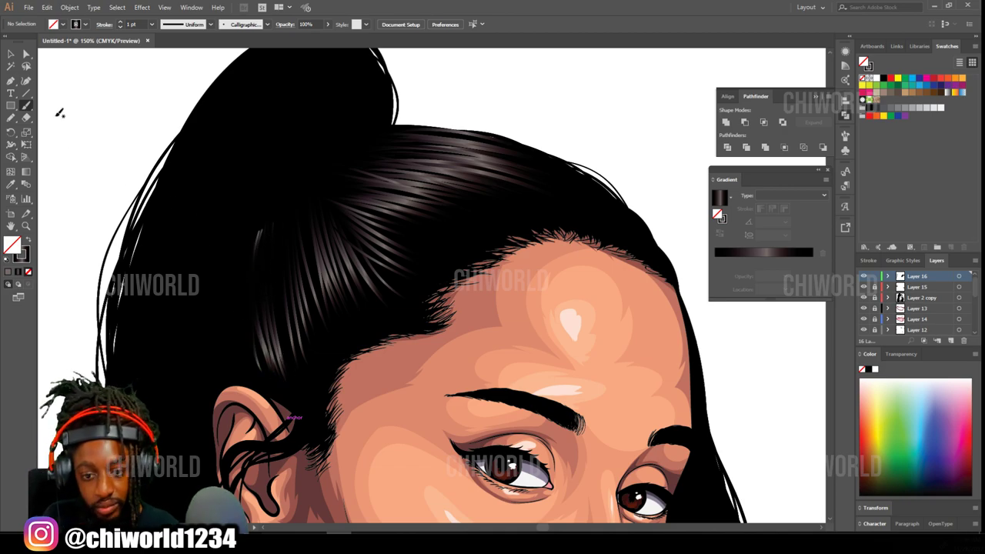
- Select the highlight strokes above the ear, set their stroke gradient angle to -81°, and deselect them
click(11, 53)
drag(256, 264, 257, 267)
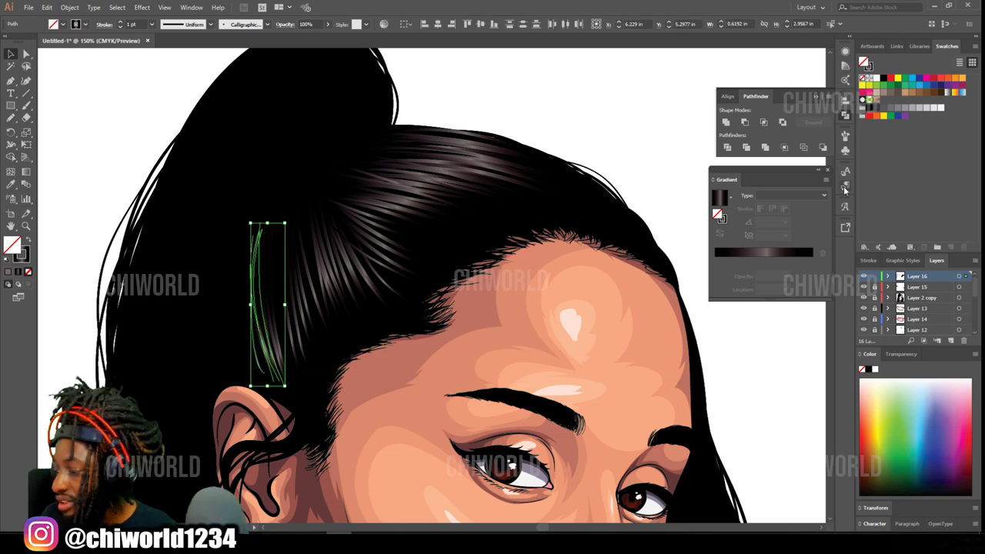
click(26, 253)
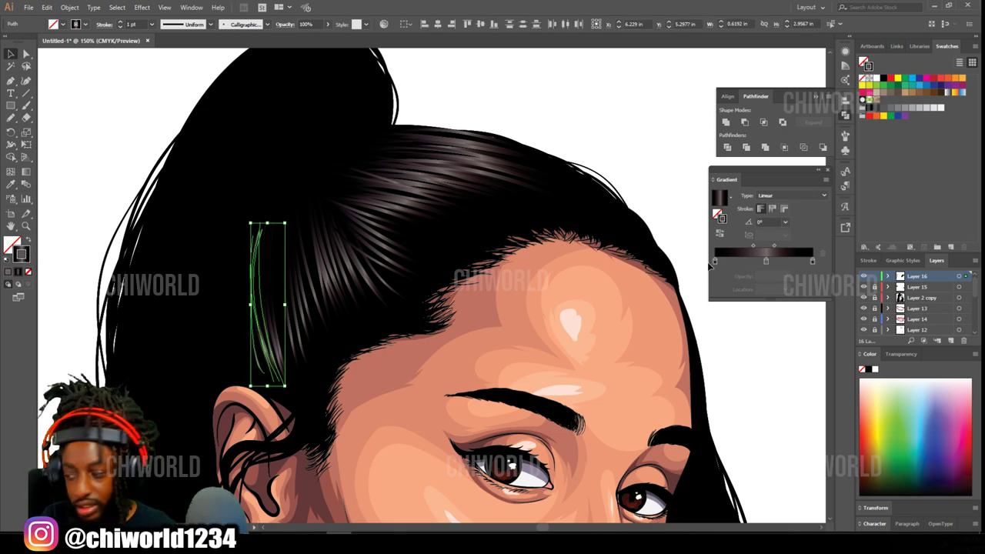
click(769, 223)
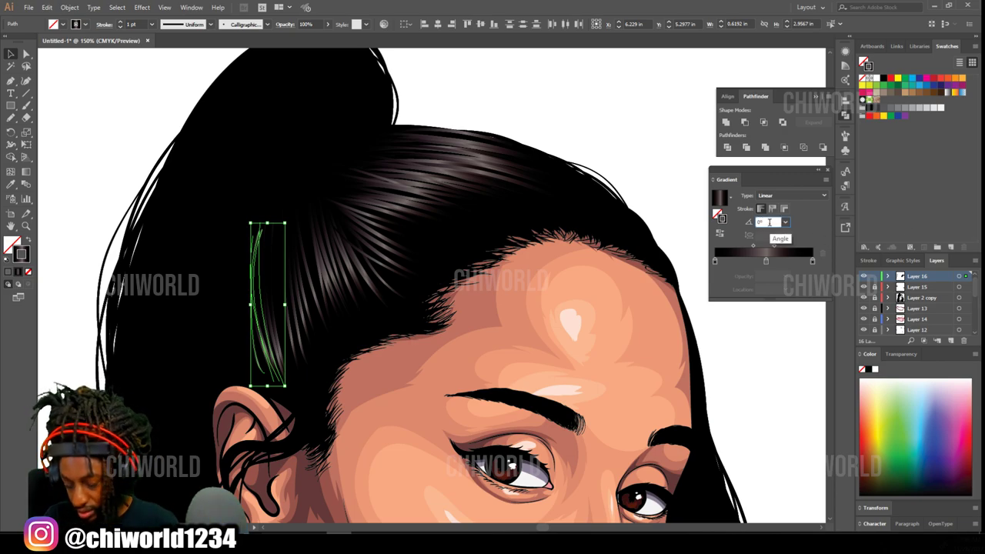
scroll(770, 223, down, 20)
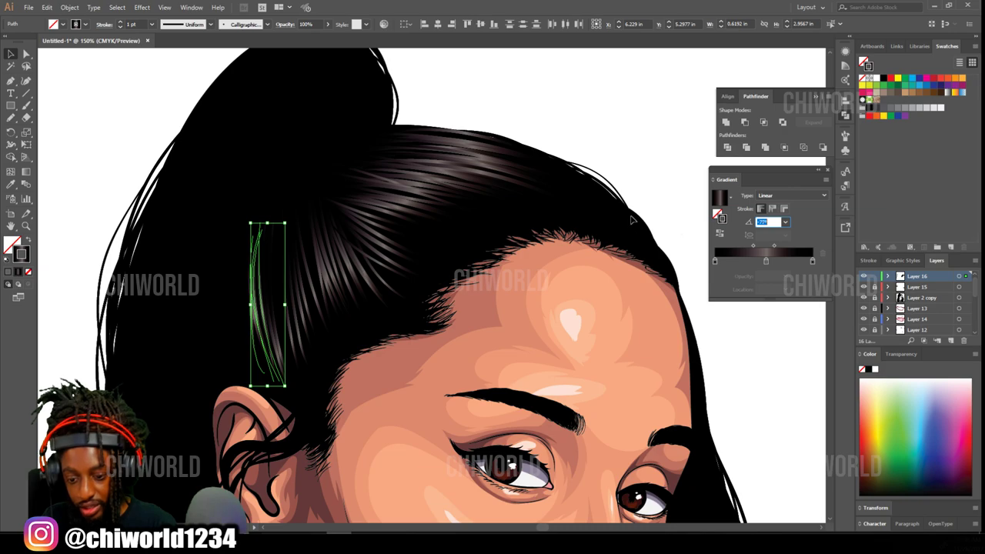
click(577, 130)
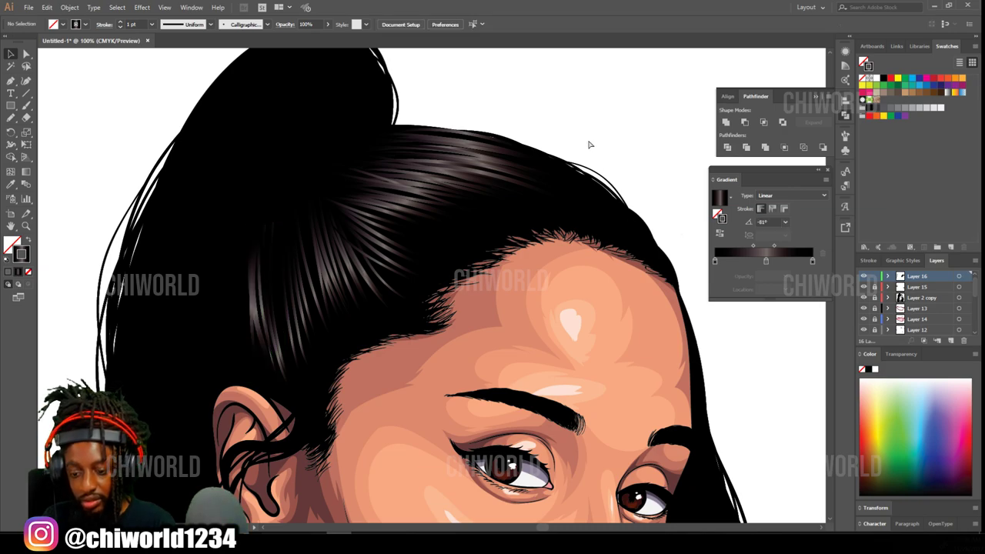
- Try to trim the hair highlight strokes above the ear with the Eraser
key(ctrl+minus)
key(ctrl+minus)
key(ctrl+minus)
key(ctrl+plus)
key(ctrl+plus)
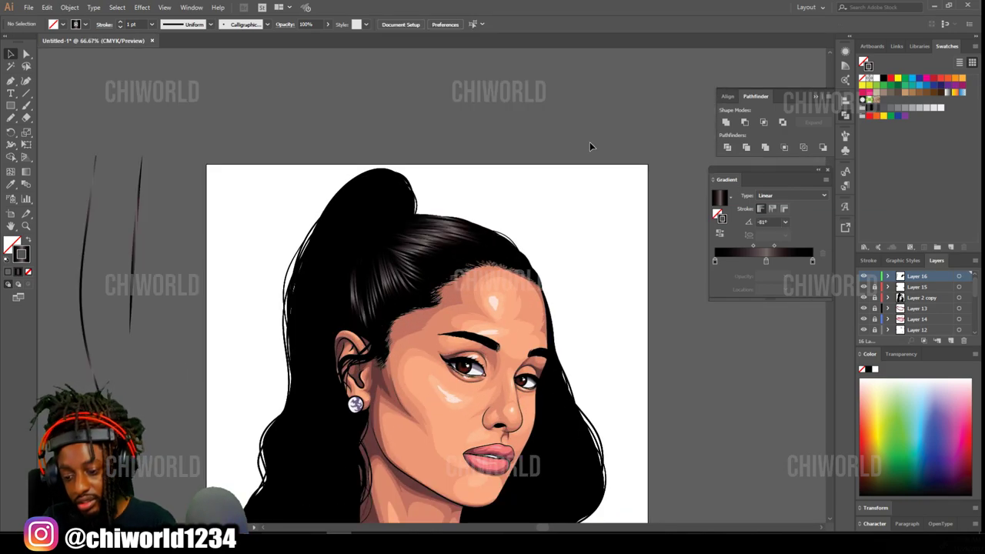
click(26, 118)
drag(367, 266, 367, 261)
drag(375, 335, 371, 244)
key(ctrl+z)
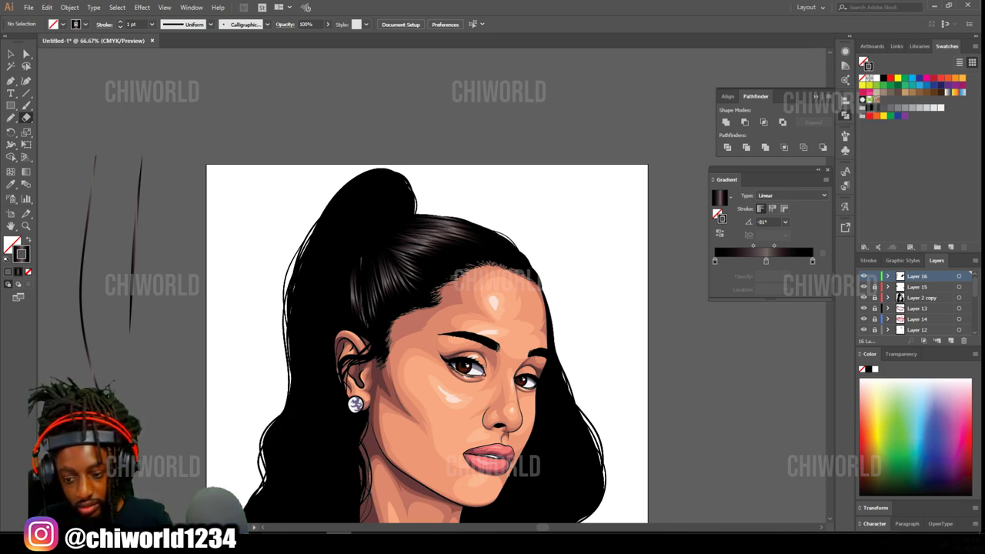
- Fill the hair above the ear with additional long Paintbrush highlight strokes curving up toward the ponytail base
click(27, 107)
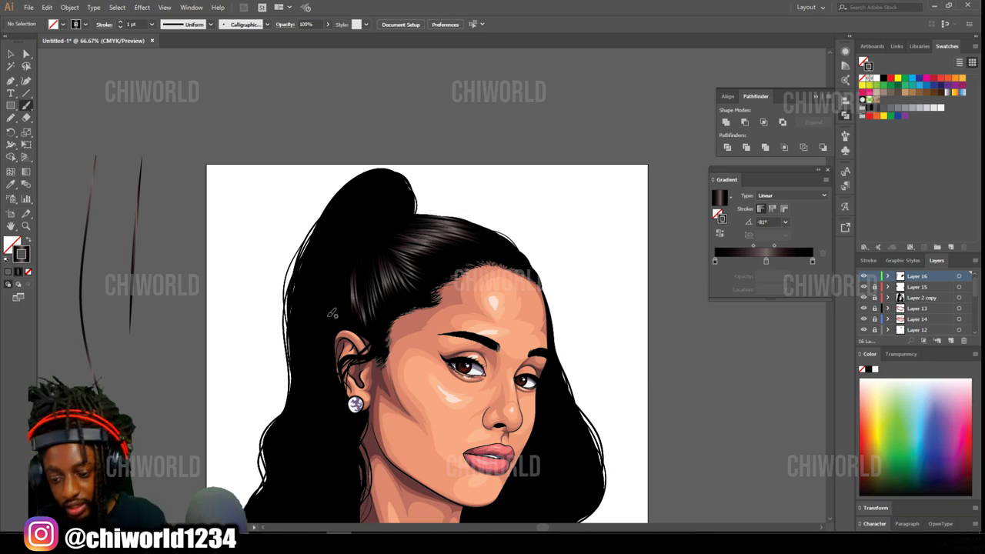
scroll(389, 344, up, 2)
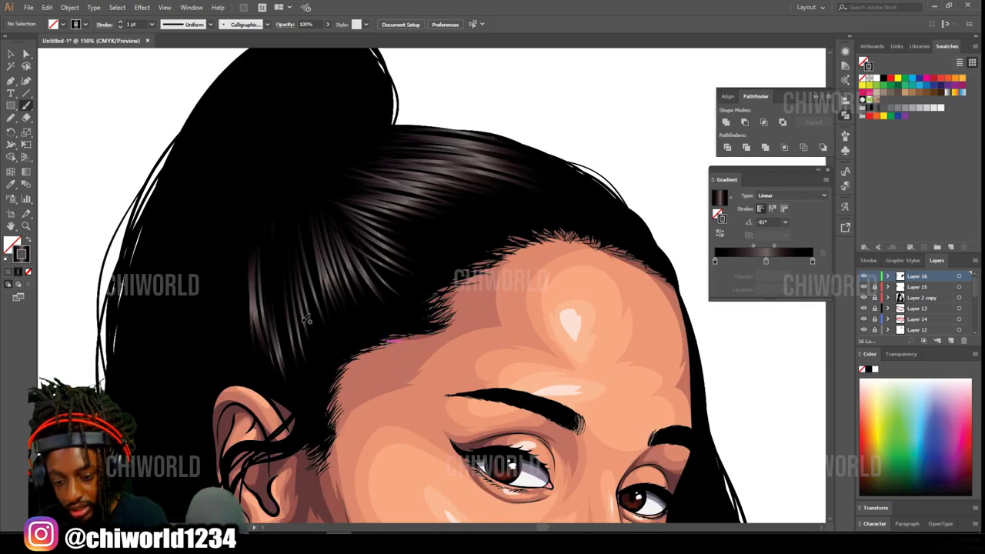
drag(299, 387, 278, 274)
drag(285, 359, 275, 267)
drag(284, 376, 269, 274)
drag(265, 350, 254, 269)
drag(244, 365, 263, 237)
mouse_move(234, 365)
mouse_down()
mouse_move(264, 224)
mouse_move(260, 235)
mouse_up()
drag(267, 371, 295, 187)
drag(253, 347, 279, 222)
drag(241, 349, 261, 231)
key(ctrl+minus)
key(ctrl+minus)
key(ctrl+minus)
key(ctrl+minus)
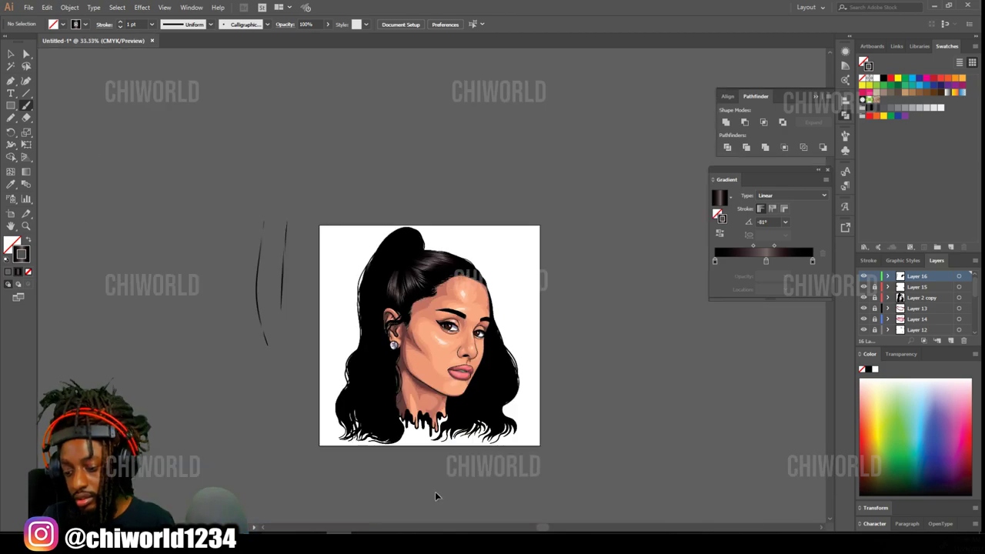
- Set the stroke weight to 0.25 pt and paint fine hair strokes through both eyebrows with the Paintbrush
key(ctrl+plus)
key(ctrl+plus)
key(ctrl+plus)
key(ctrl+plus)
key(ctrl+plus)
click(152, 24)
click(145, 35)
drag(465, 352, 447, 328)
drag(448, 344, 391, 317)
drag(421, 337, 367, 319)
drag(639, 377, 615, 376)
drag(623, 383, 603, 378)
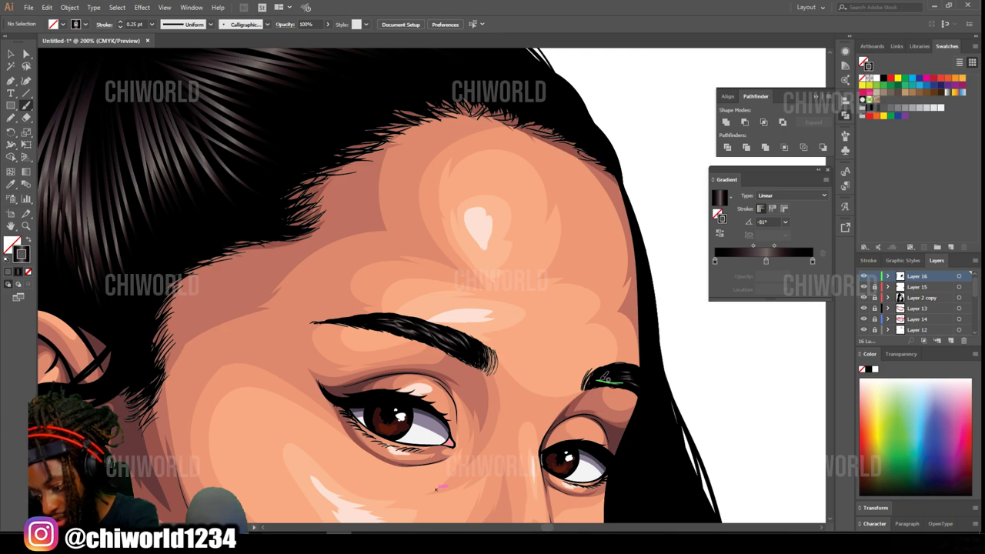
- Set the stroke weight to 1 pt and paint a near-vertical test stroke on the empty canvas beside the artboard
key(ctrl+minus)
key(ctrl+minus)
key(ctrl+minus)
key(ctrl+minus)
key(ctrl+plus)
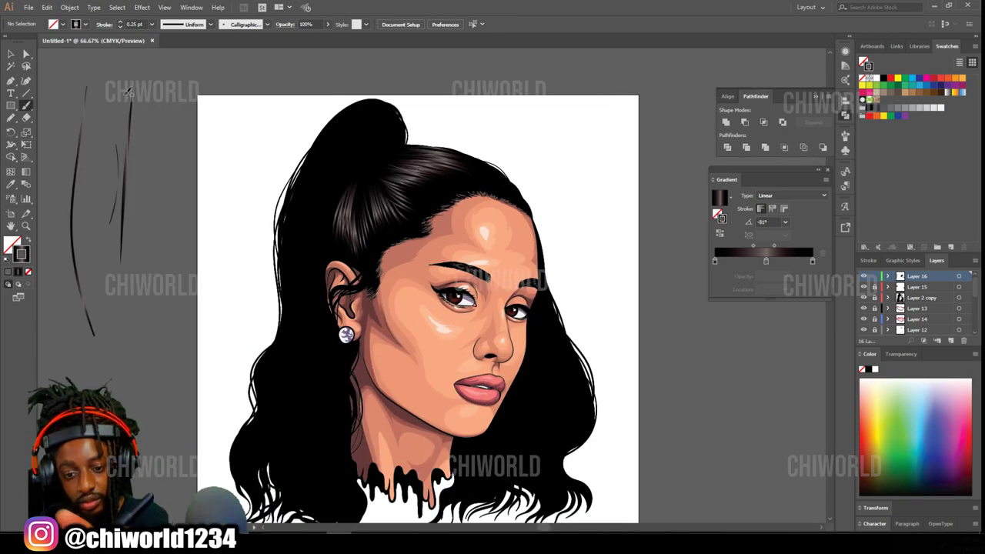
click(152, 24)
click(160, 71)
drag(136, 91, 130, 203)
- Paint long curved highlight strokes from the hair just above the ear up toward the ponytail base
key(ctrl+minus)
key(ctrl+minus)
key(ctrl+plus)
key(ctrl+plus)
key(ctrl+plus)
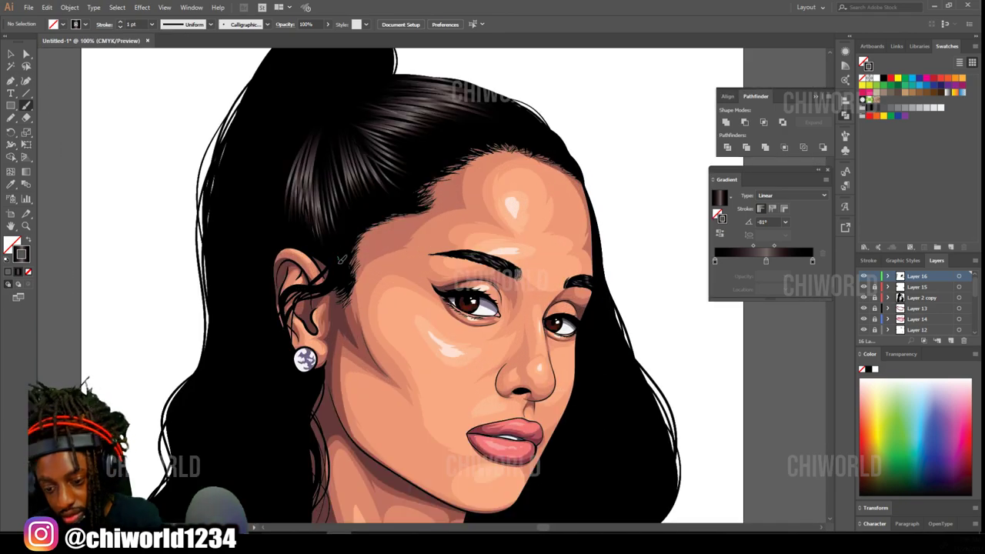
mouse_move(337, 265)
mouse_down()
mouse_move(285, 297)
mouse_move(337, 262)
mouse_move(318, 246)
mouse_move(297, 179)
mouse_up()
drag(296, 246, 282, 177)
- Paint long near-vertical highlight strokes down the hanging hair behind the ear, roughly level with the ear and earring
key(ctrl+minus)
key(ctrl+minus)
key(ctrl+minus)
scroll(496, 482, up, 2)
key(ctrl+plus)
key(ctrl+plus)
key(ctrl+plus)
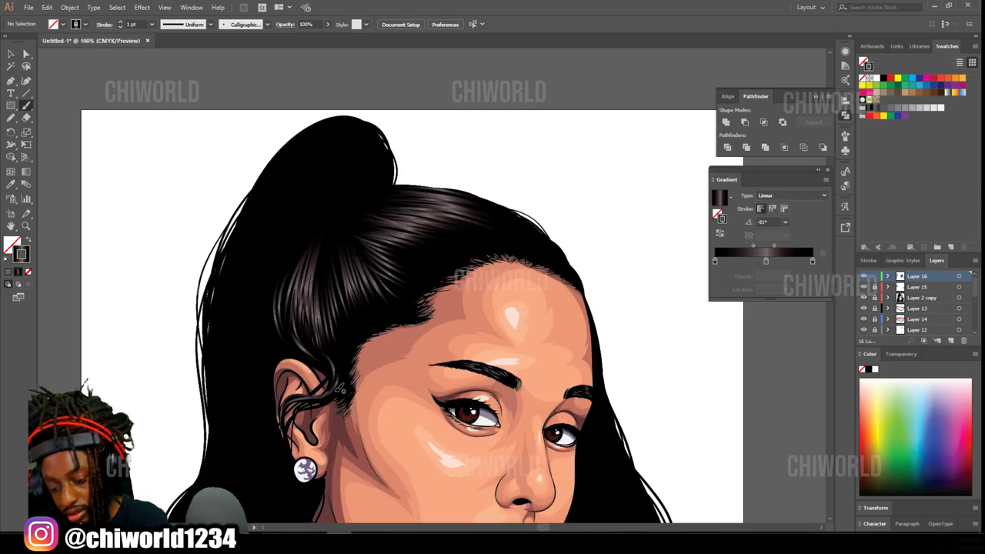
key(ctrl+minus)
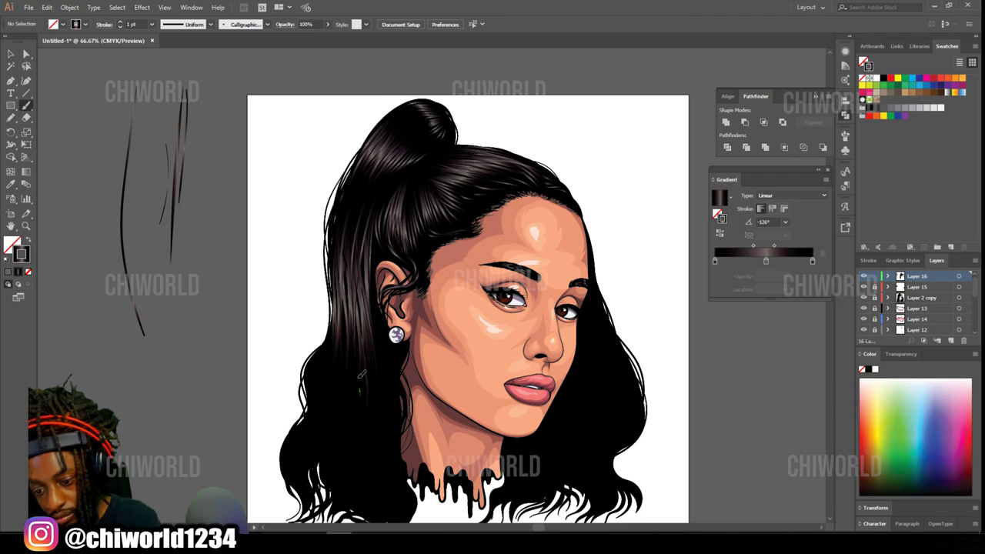
drag(359, 380, 353, 228)
drag(364, 341, 367, 263)
drag(364, 369, 360, 277)
mouse_move(347, 369)
mouse_down()
mouse_move(352, 220)
mouse_move(342, 260)
mouse_up()
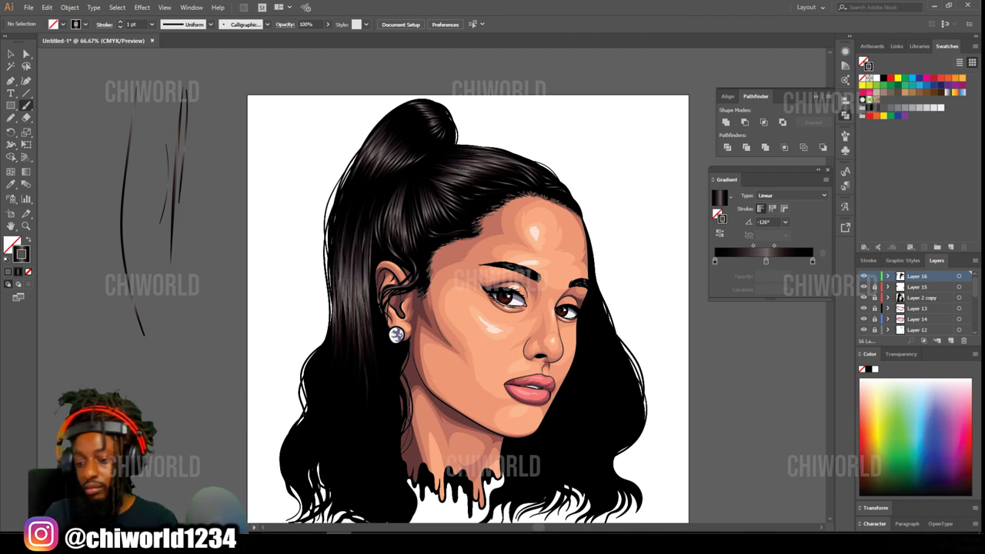
- Paint highlight strokes along the lower wavy locks of the hair behind the neck, following their curves
key(ctrl+minus)
key(ctrl+plus)
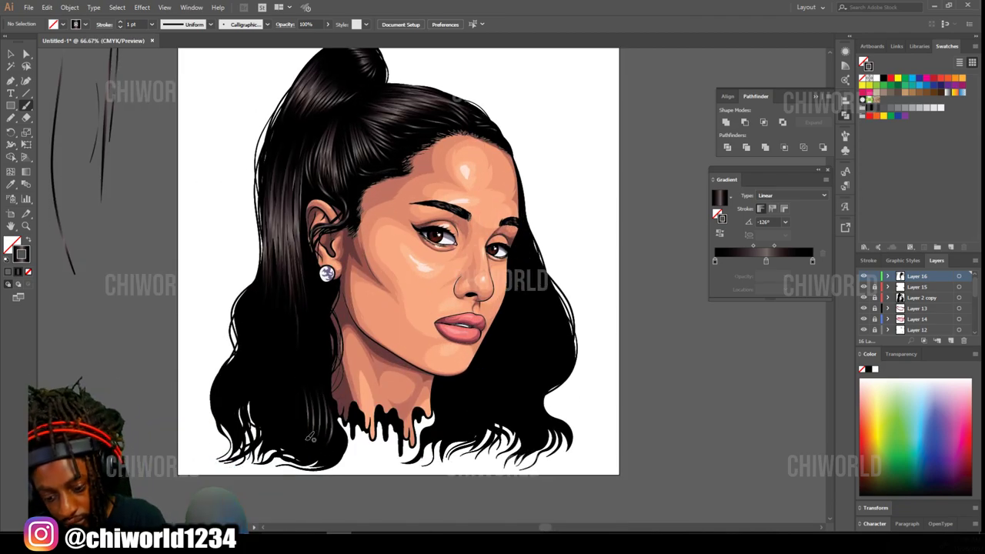
drag(308, 428, 295, 353)
drag(295, 406, 286, 288)
drag(280, 373, 269, 320)
drag(240, 392, 274, 320)
drag(234, 385, 257, 304)
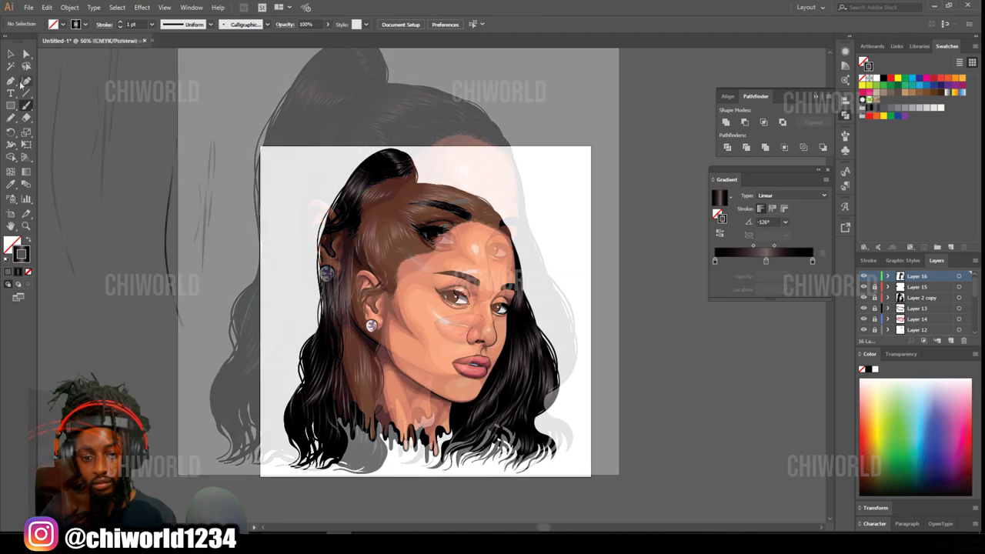
- Select all leftover test strokes beside the artboard and delete them
click(11, 53)
drag(121, 98, 263, 231)
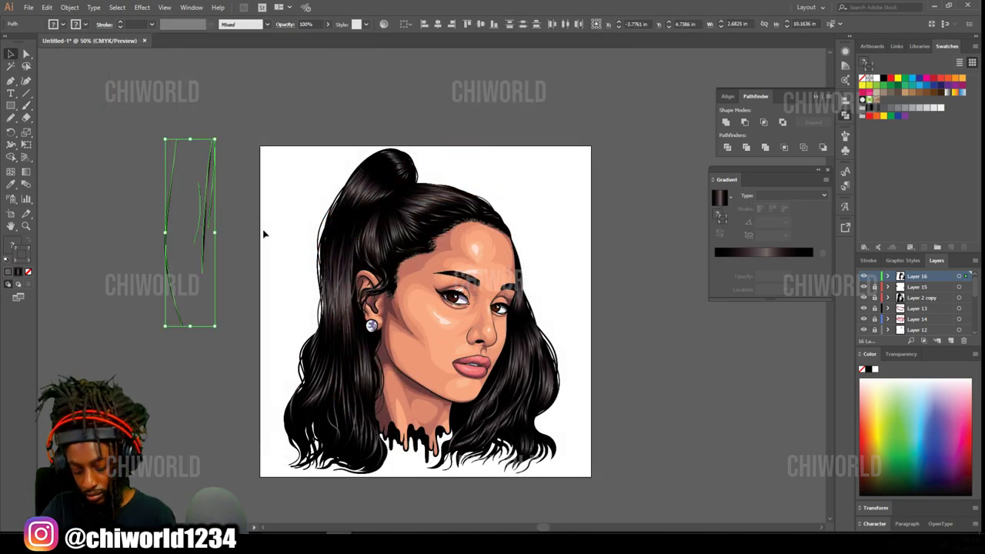
key(Delete)
key(ctrl+plus)
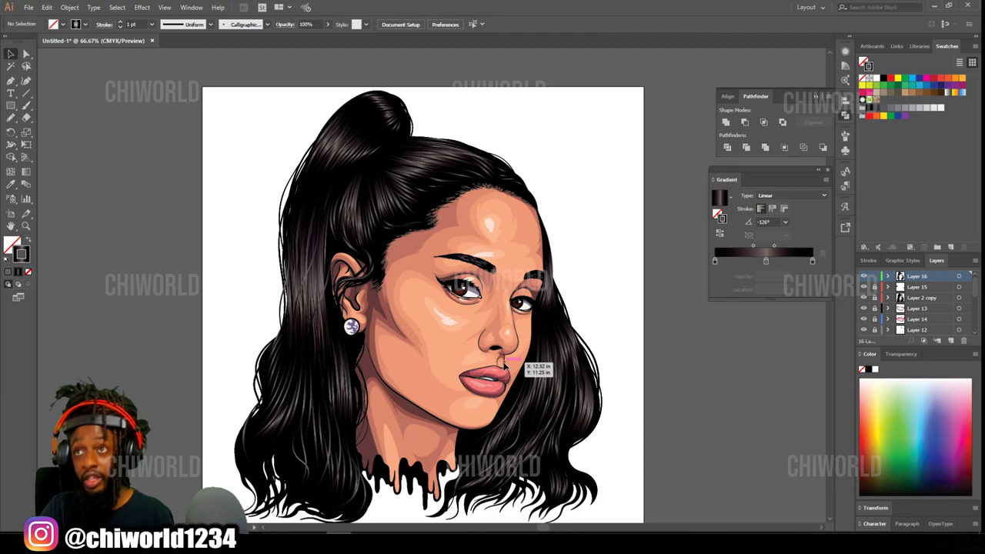